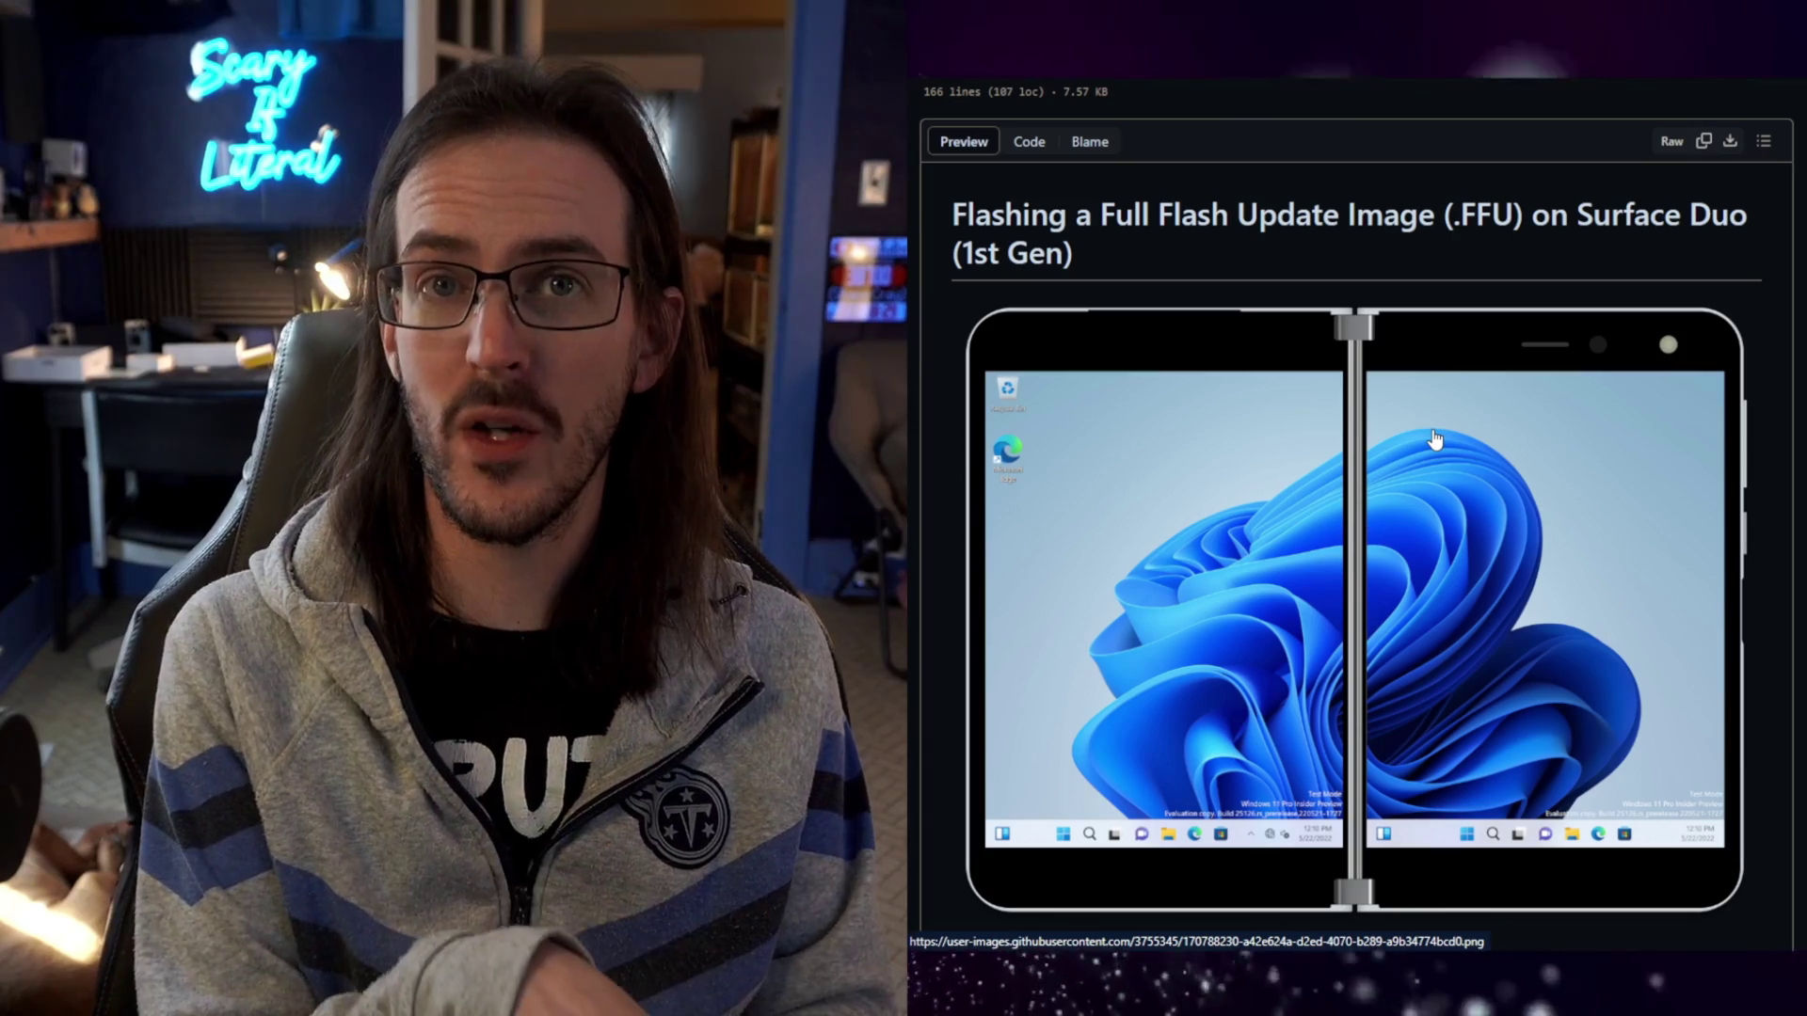
Scroll the FlashingFFU-SurfaceDuo1.md preview down to the Files/Tools Needed list and Warning sections.
scroll(1435, 439, down, 7)
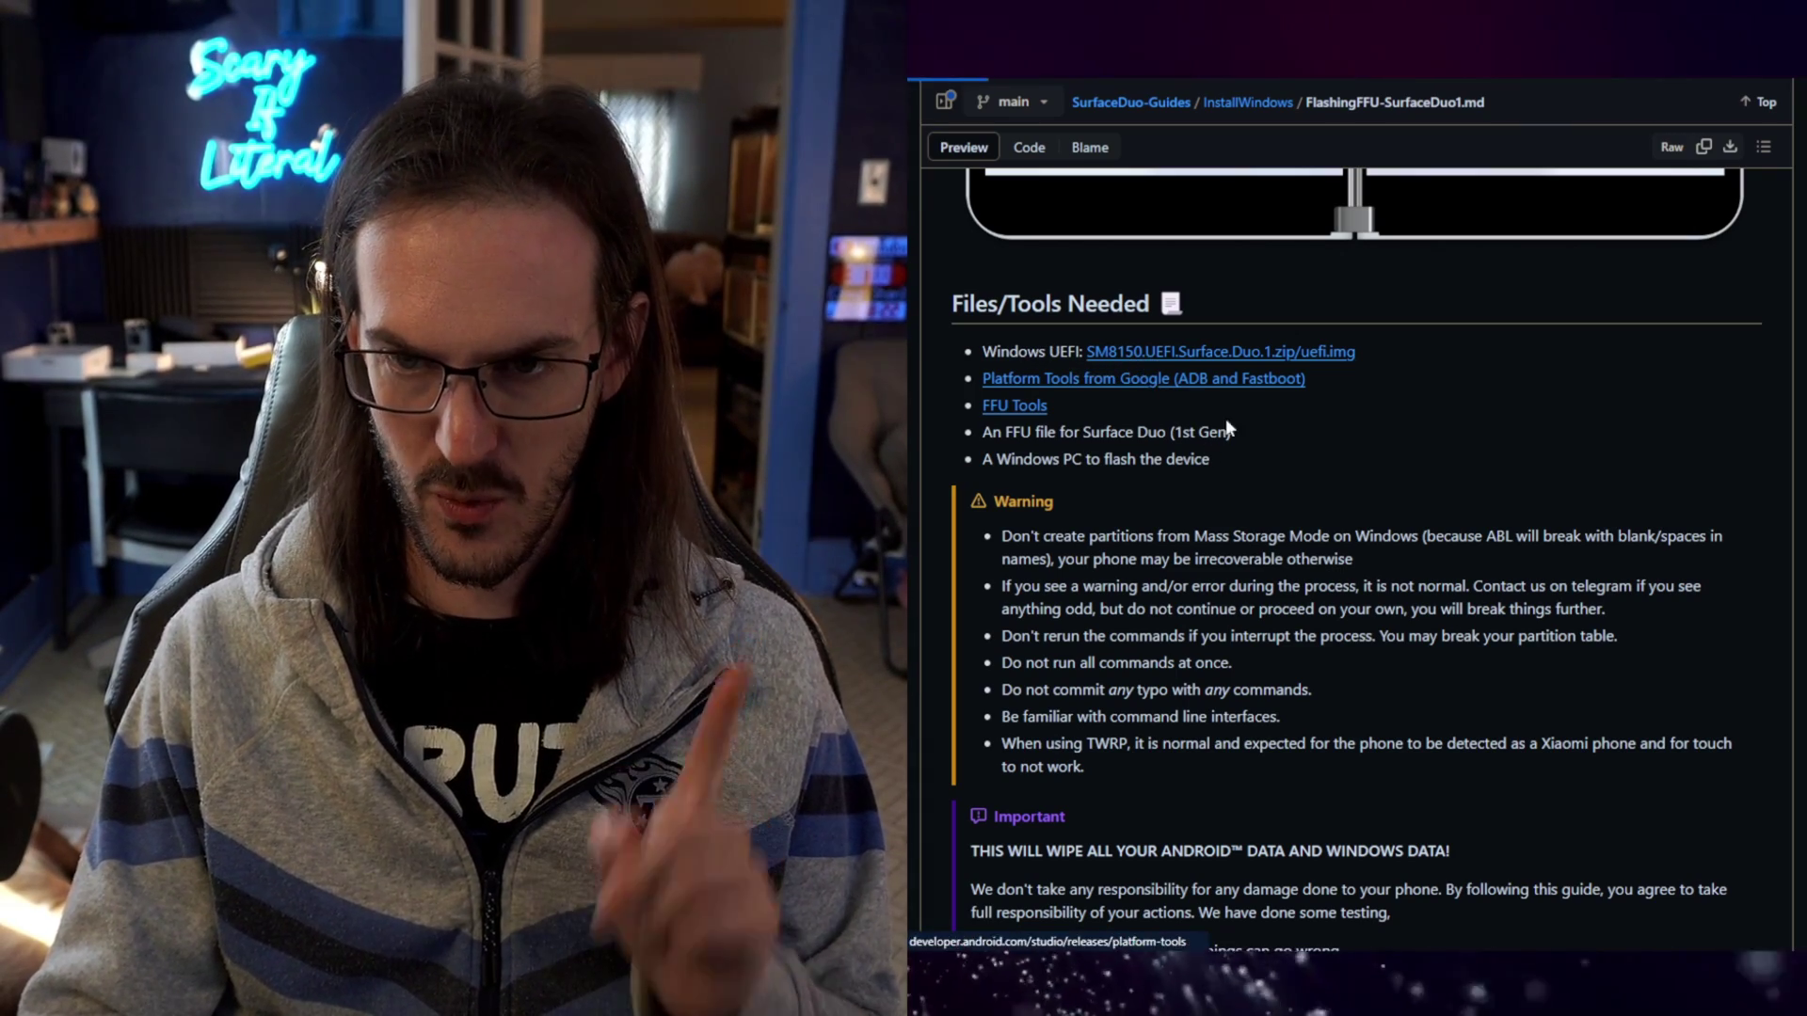
Switch to the UEFI 2401.22 release tab and highlight the Dual Boot Information Important note.
key(ctrl+Tab)
scroll(1347, 544, down, 2)
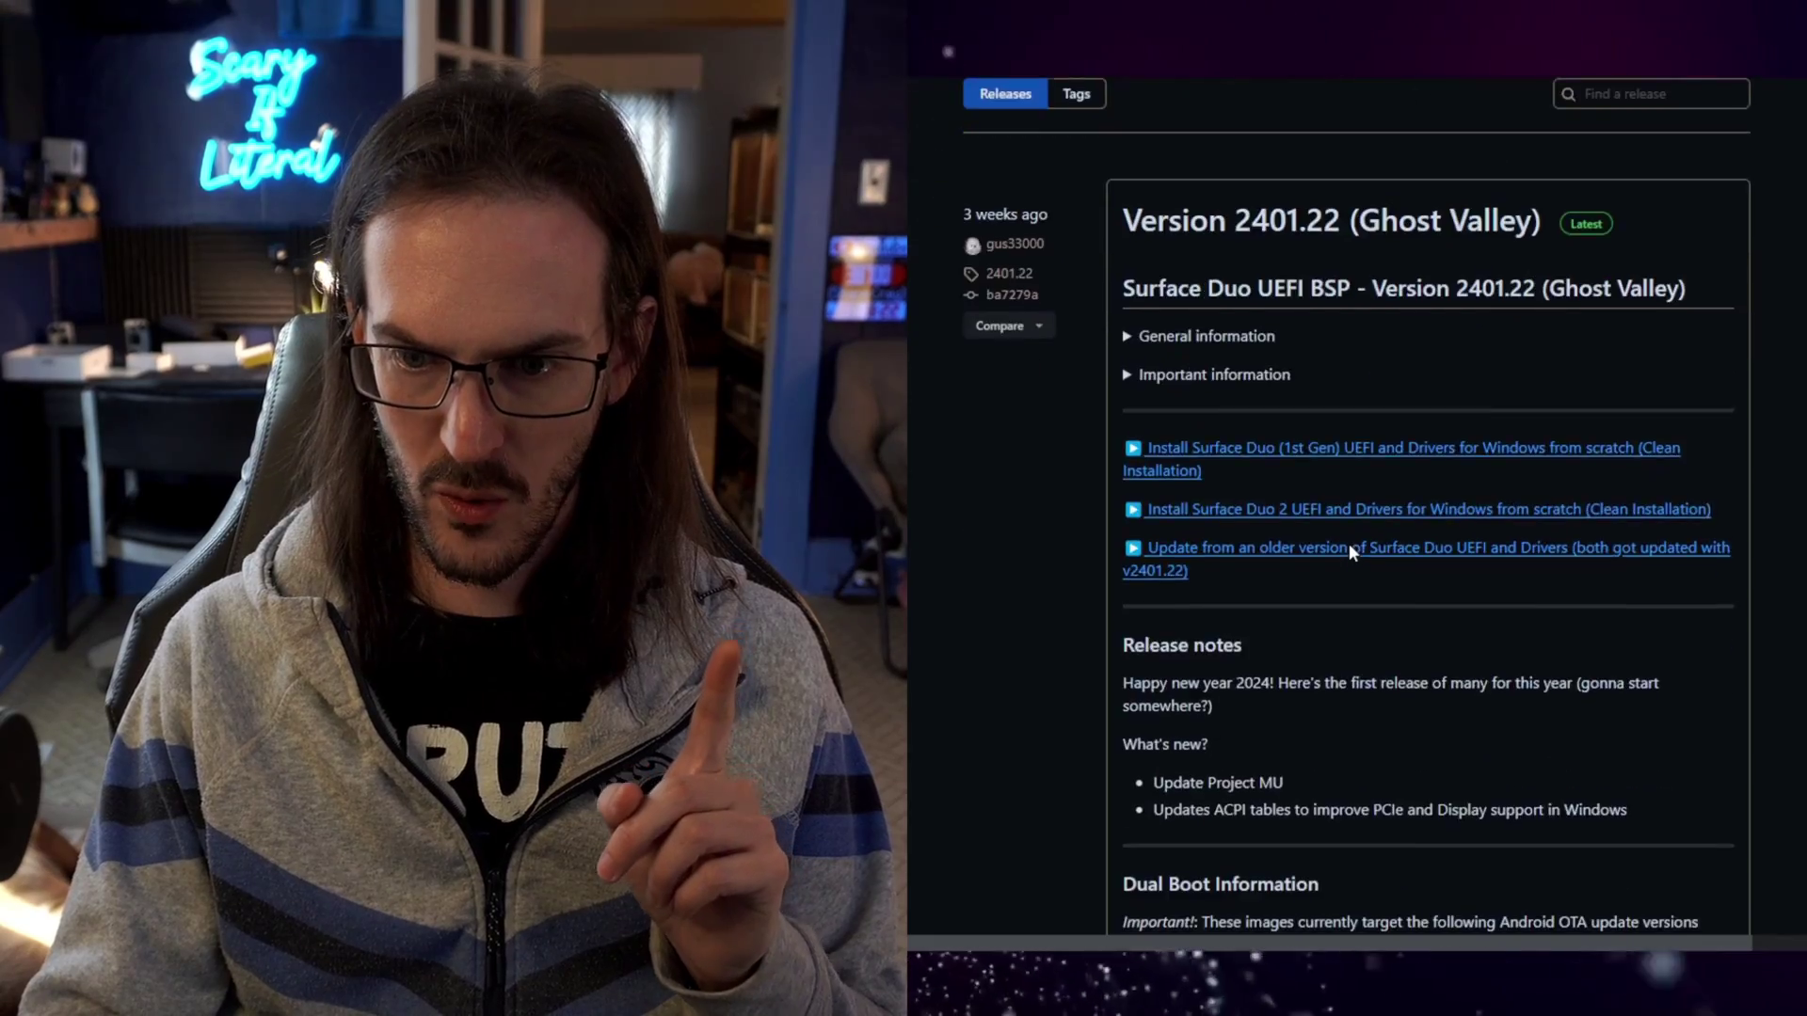
scroll(1351, 550, down, 15)
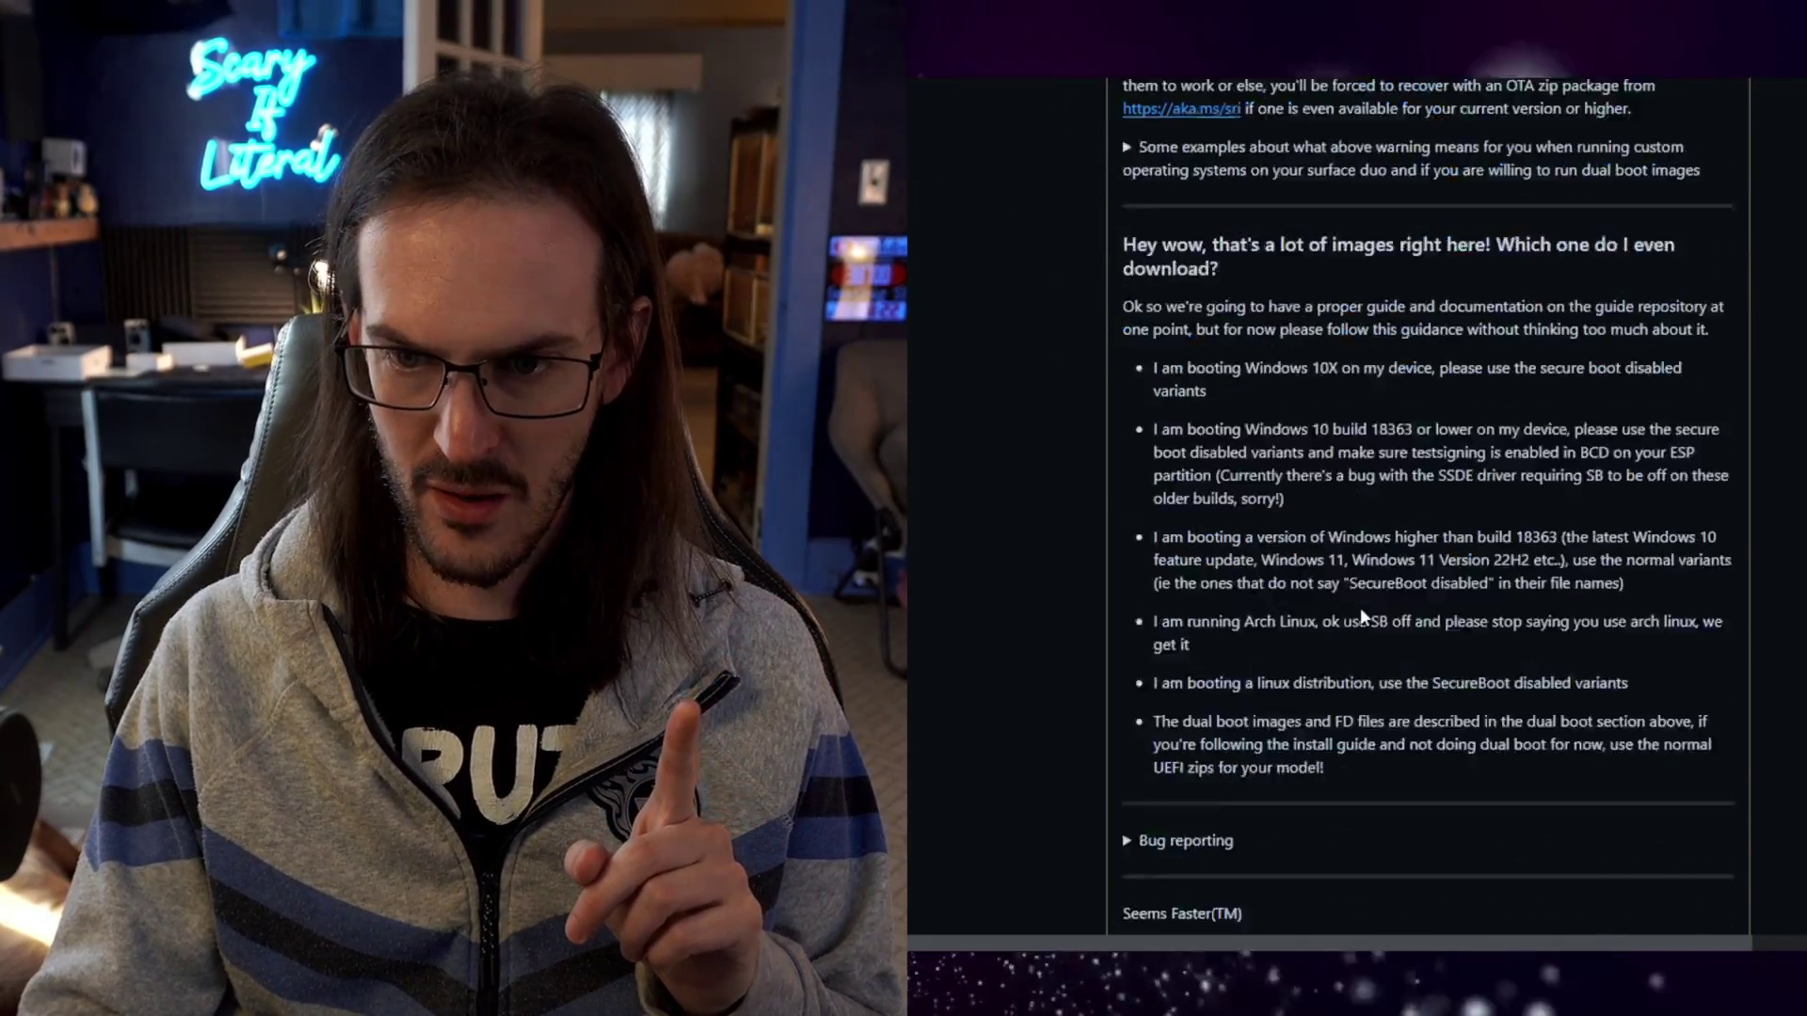
scroll(1363, 621, down, 8)
scroll(1366, 636, up, 1)
scroll(1365, 643, down, 10)
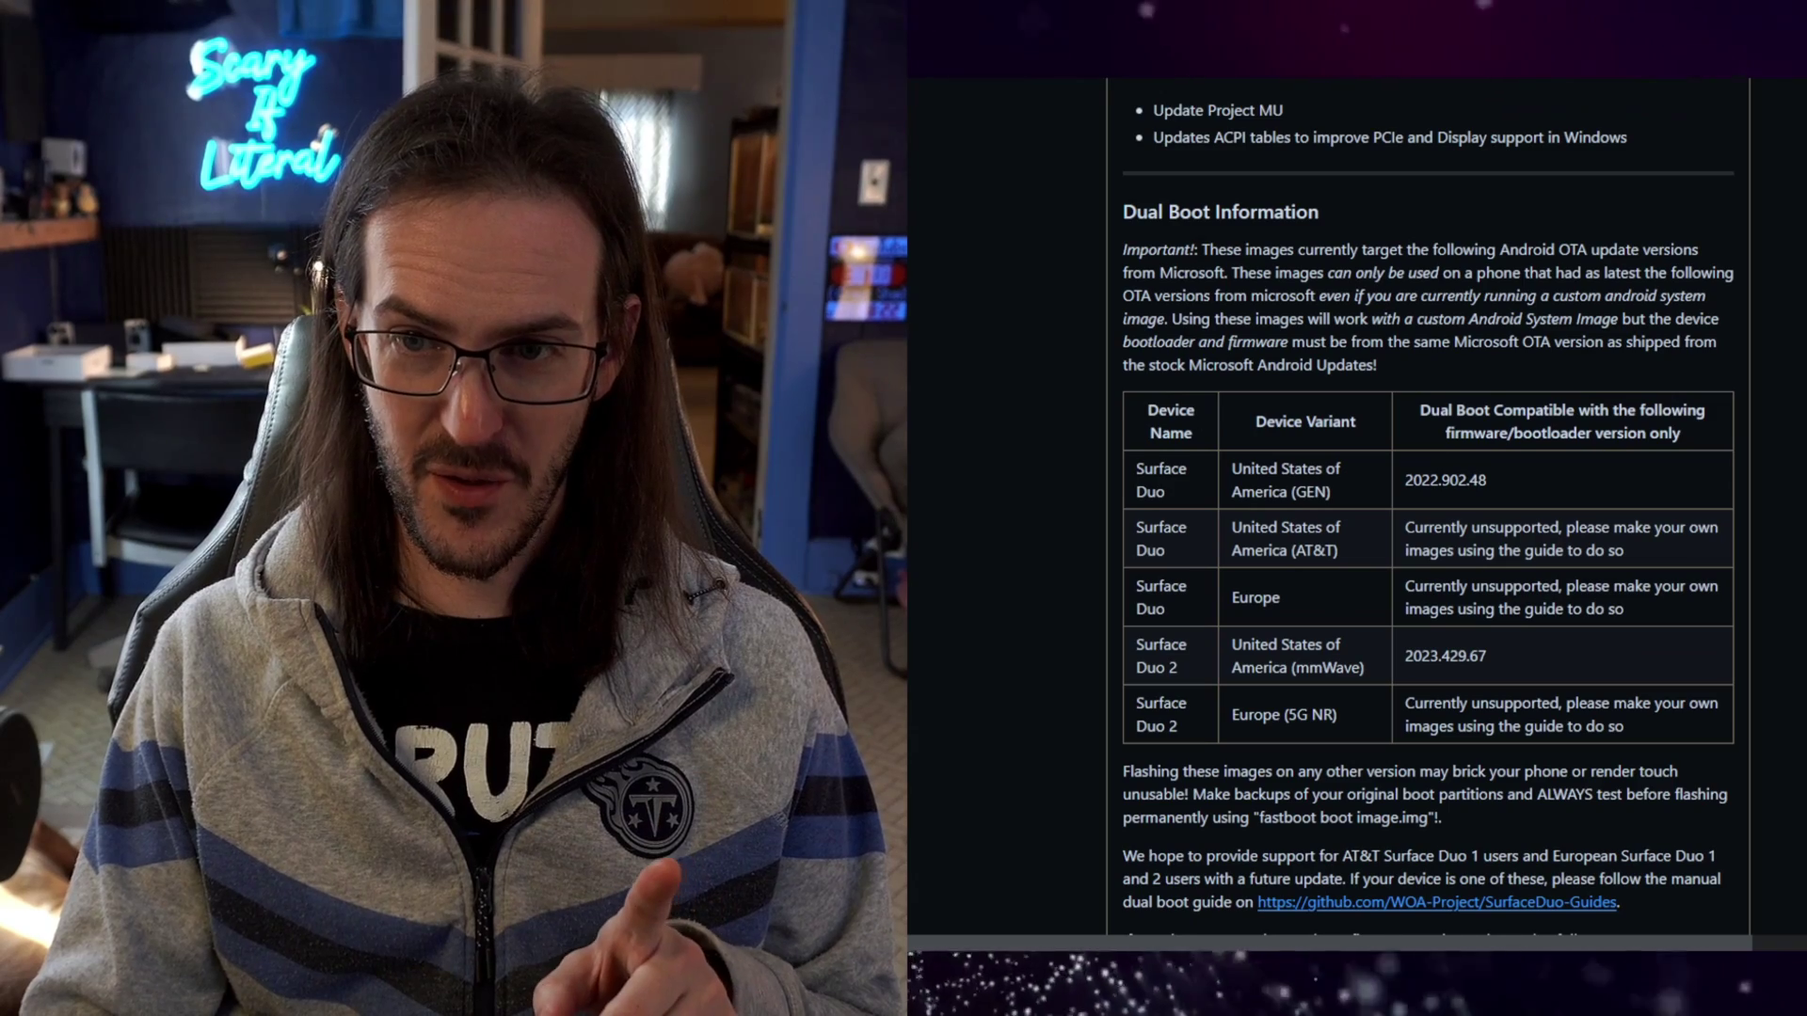
drag(1123, 249, 1405, 369)
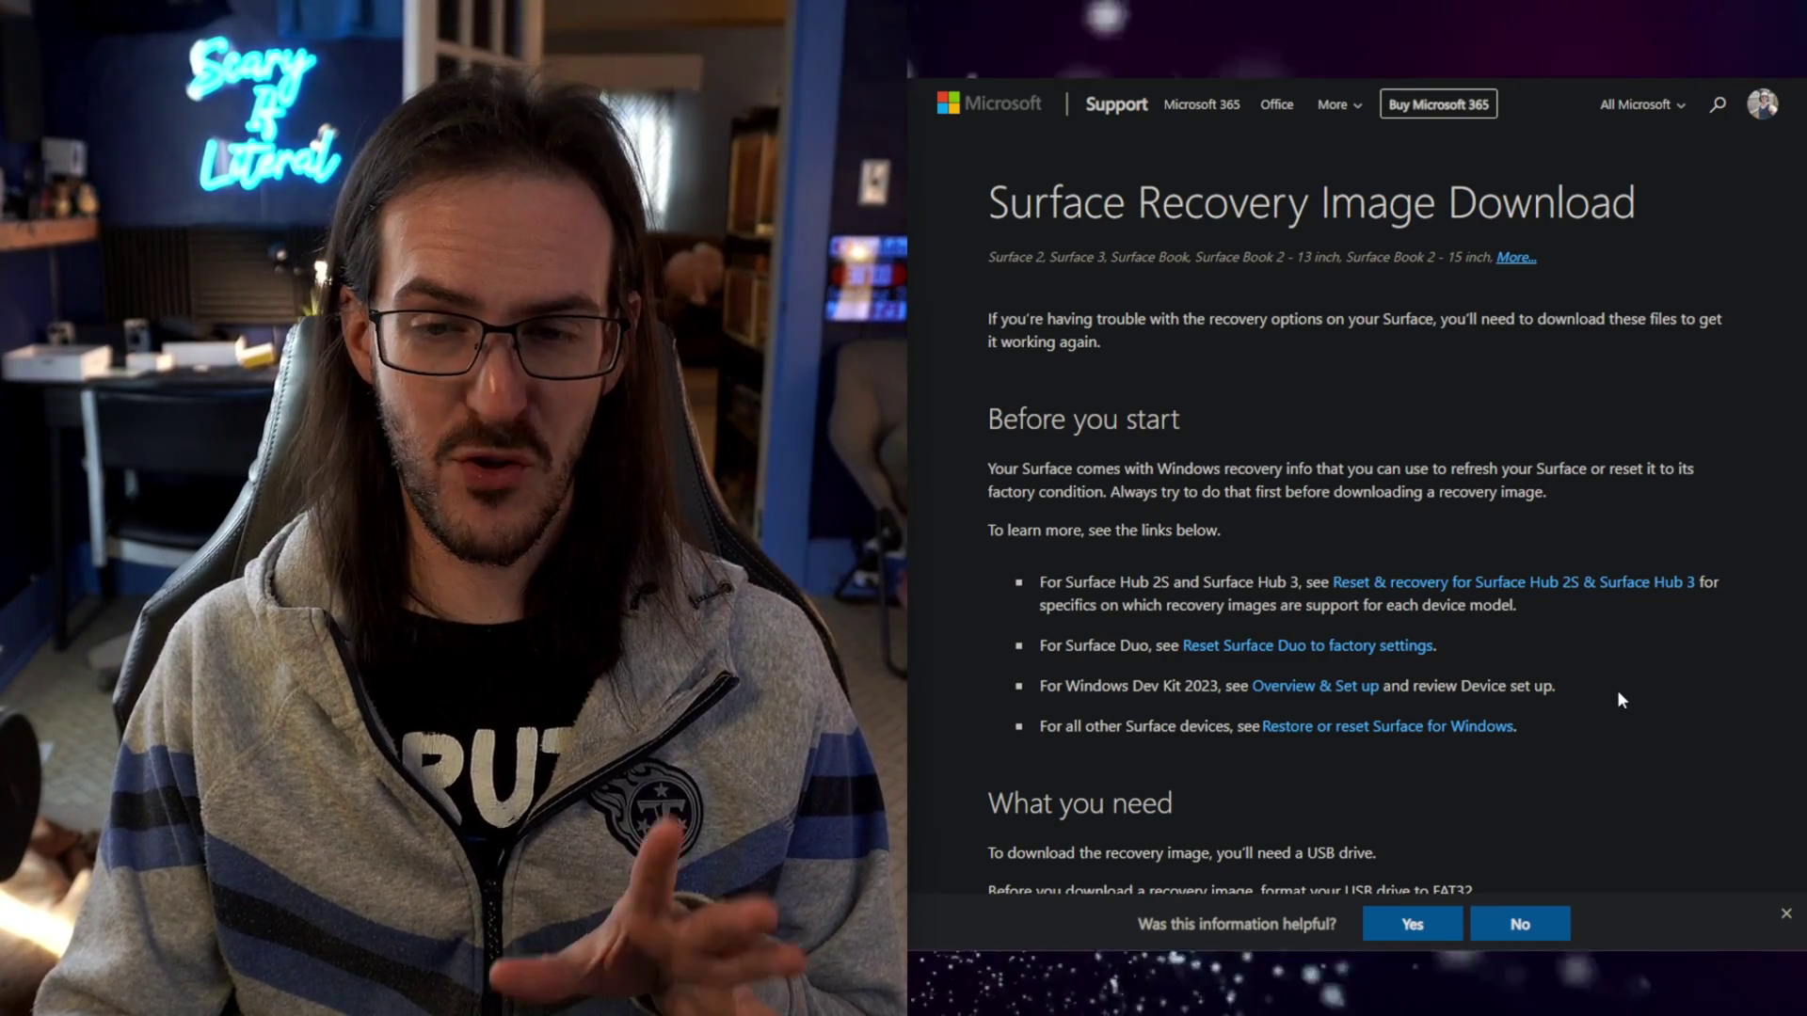
Scroll the Surface Recovery Image Download page to the Select your Surface form and images table.
scroll(1617, 691, down, 7)
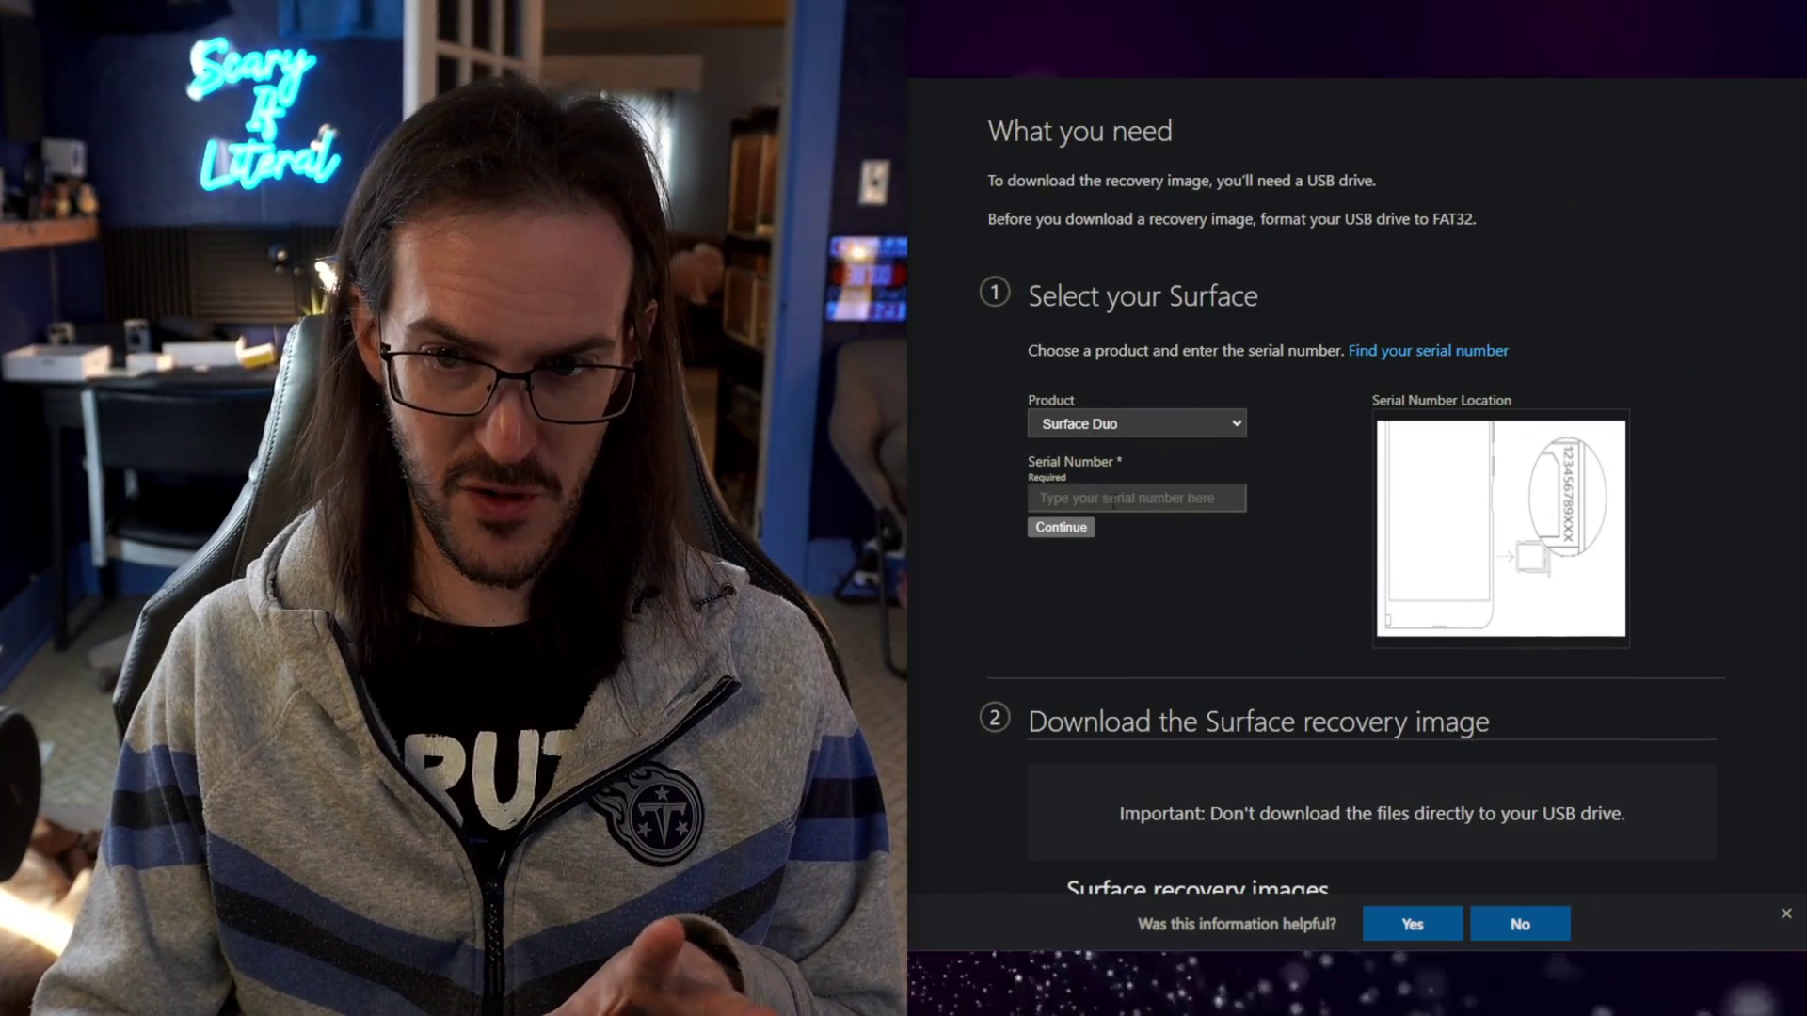
scroll(1289, 619, down, 5)
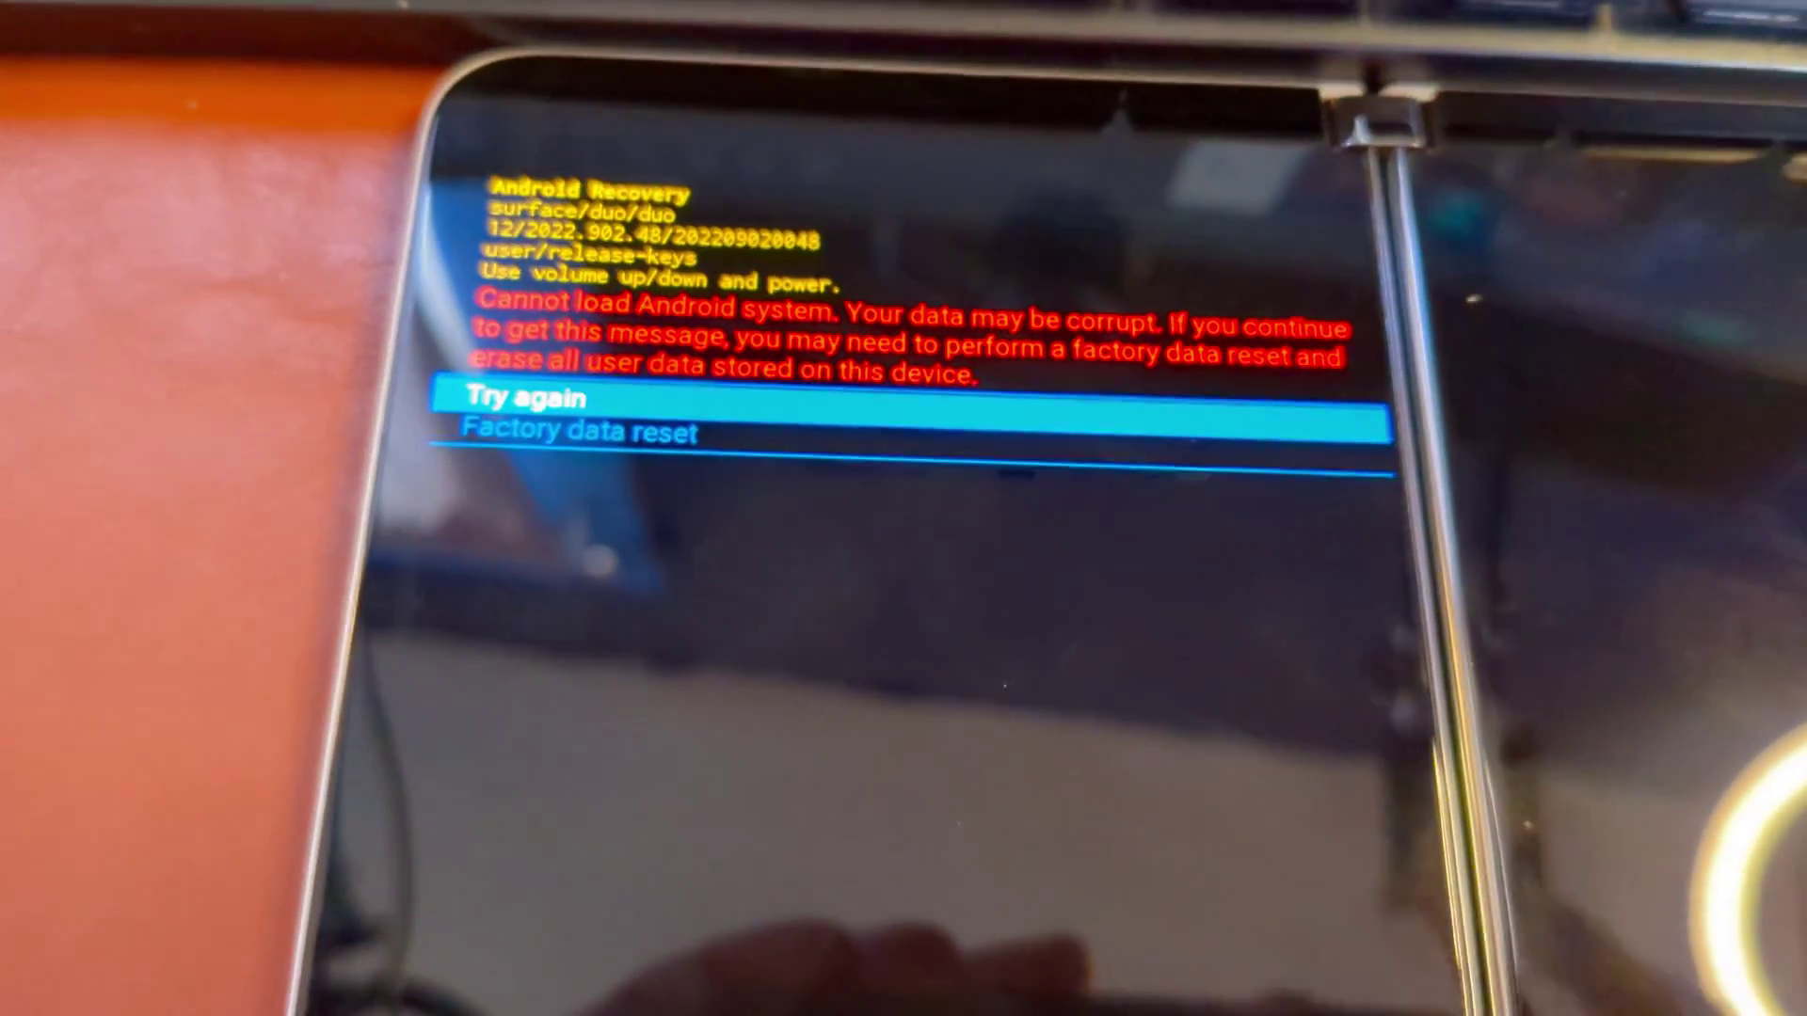
Choose Factory data reset in Android Recovery and confirm wiping all user data.
key(Down)
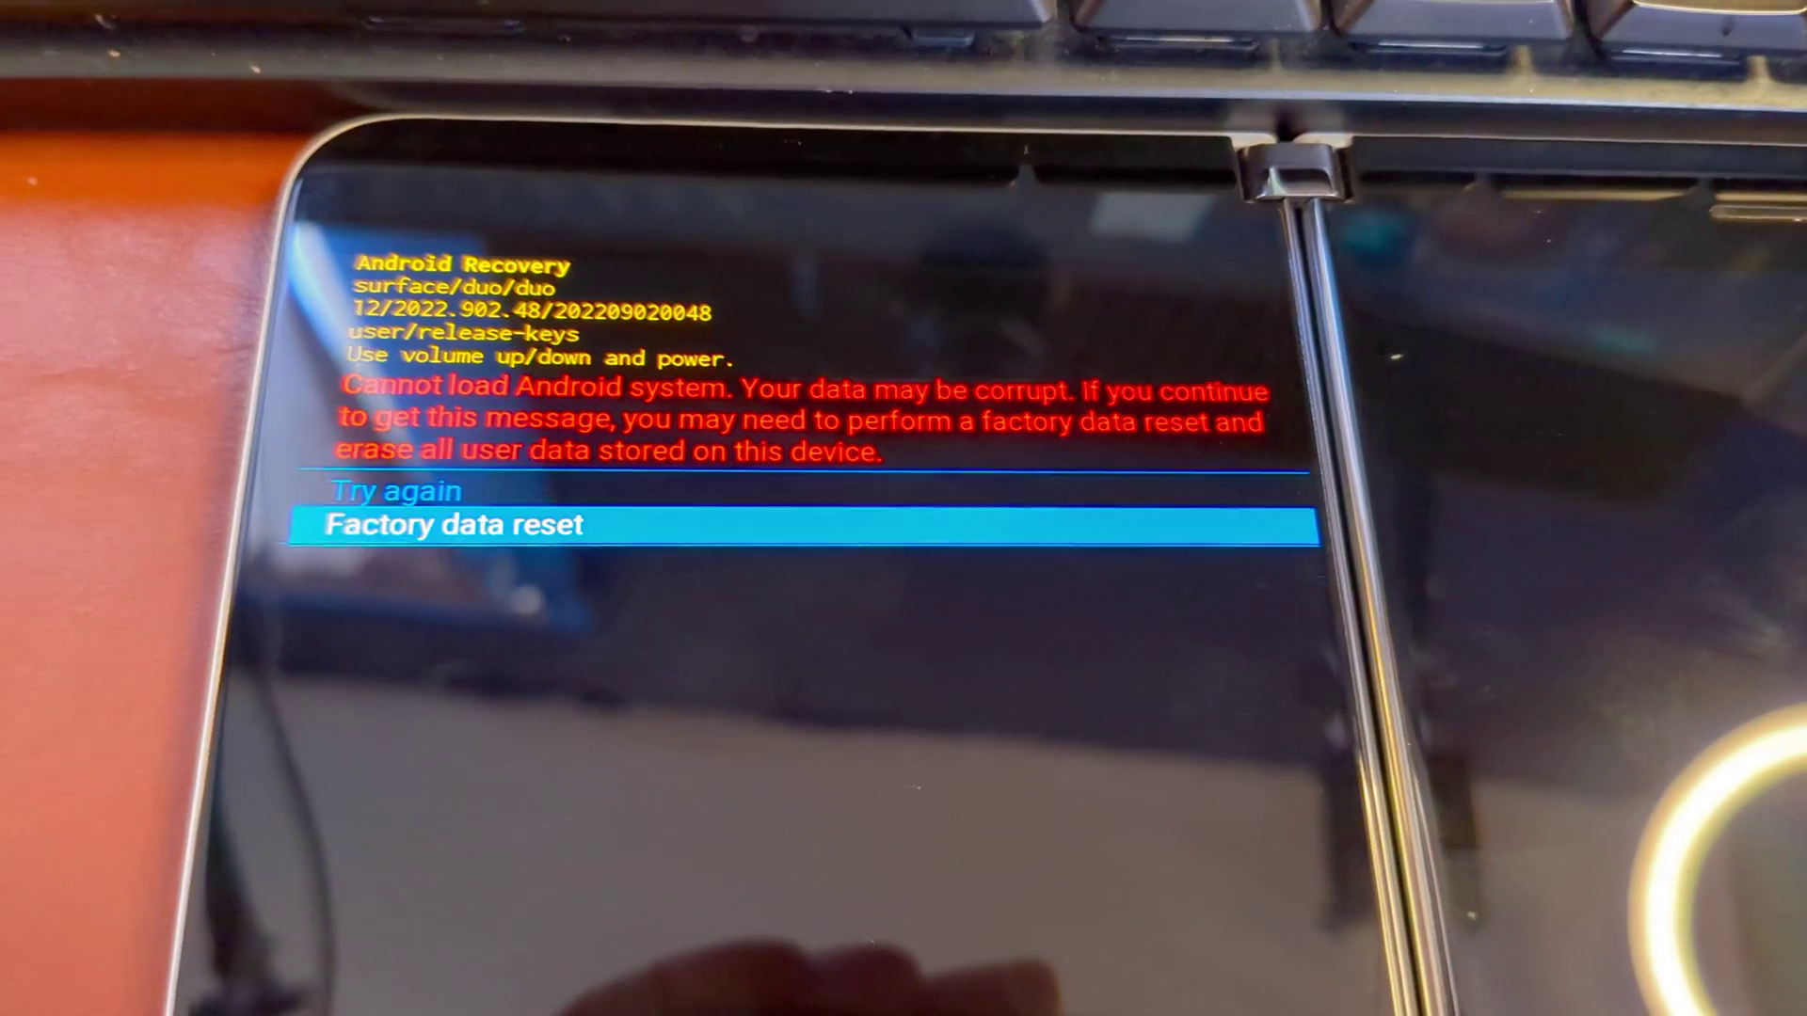
key(Return)
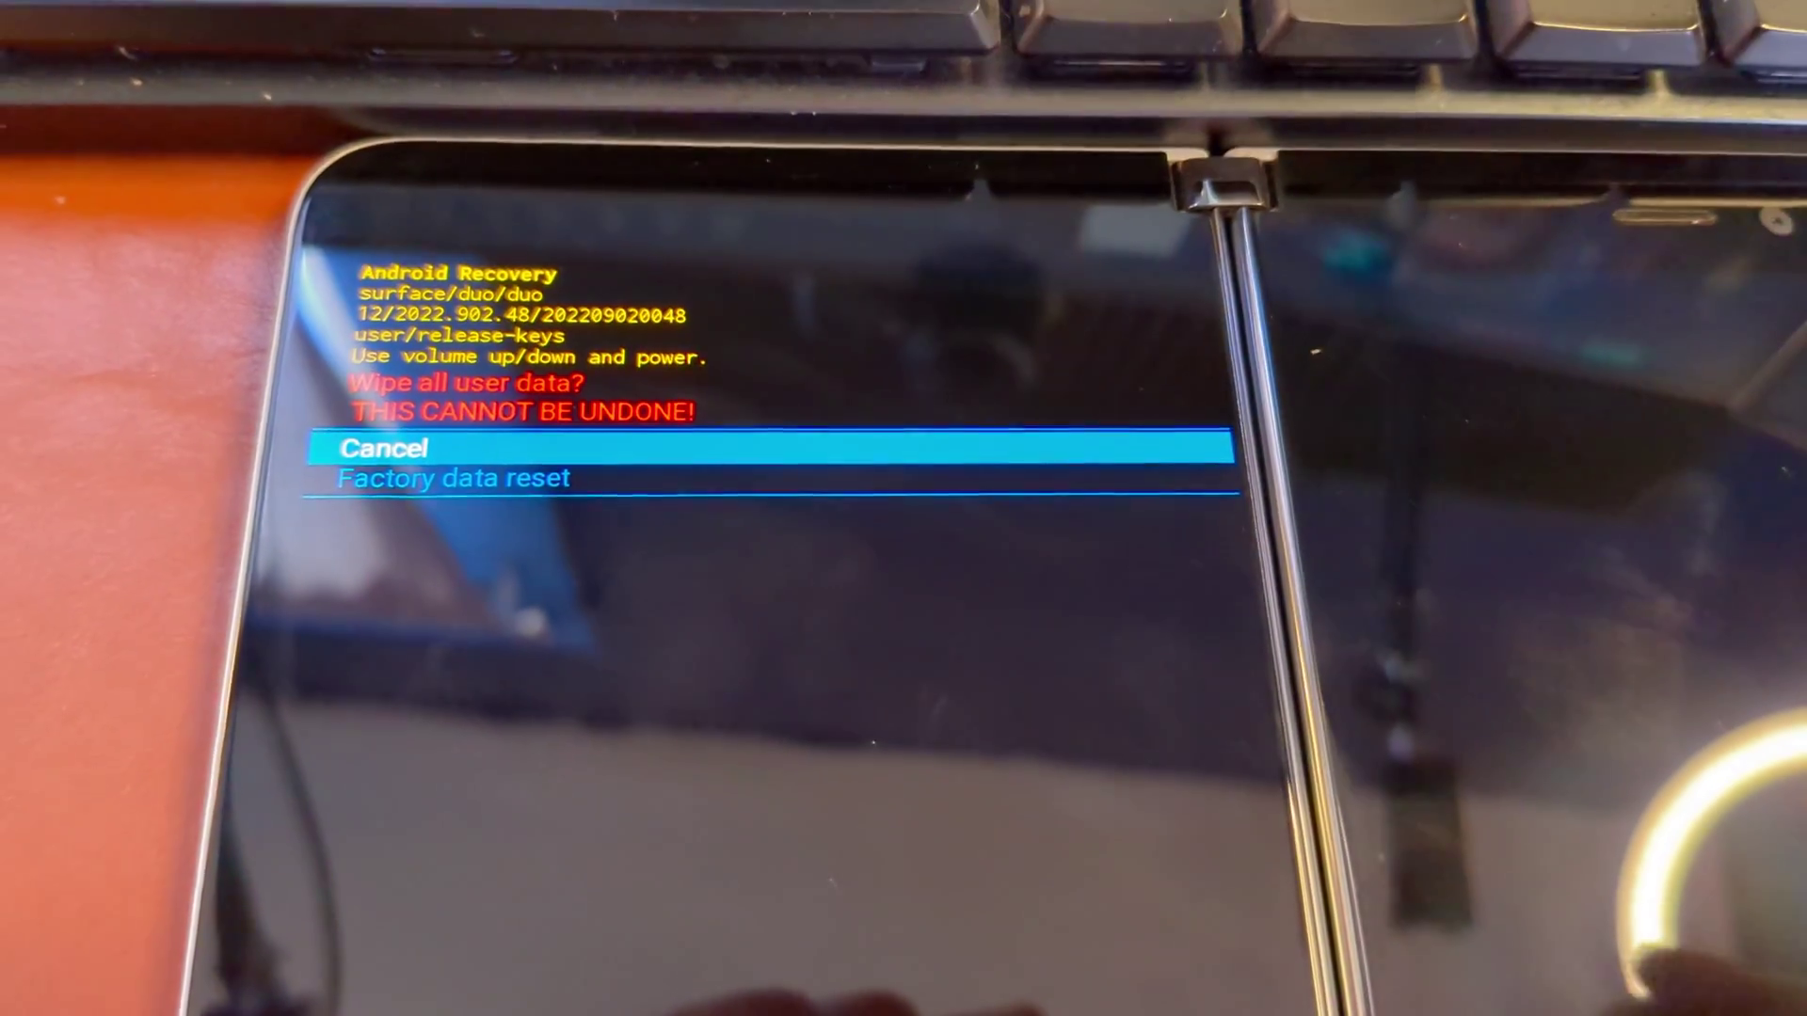
key(Down)
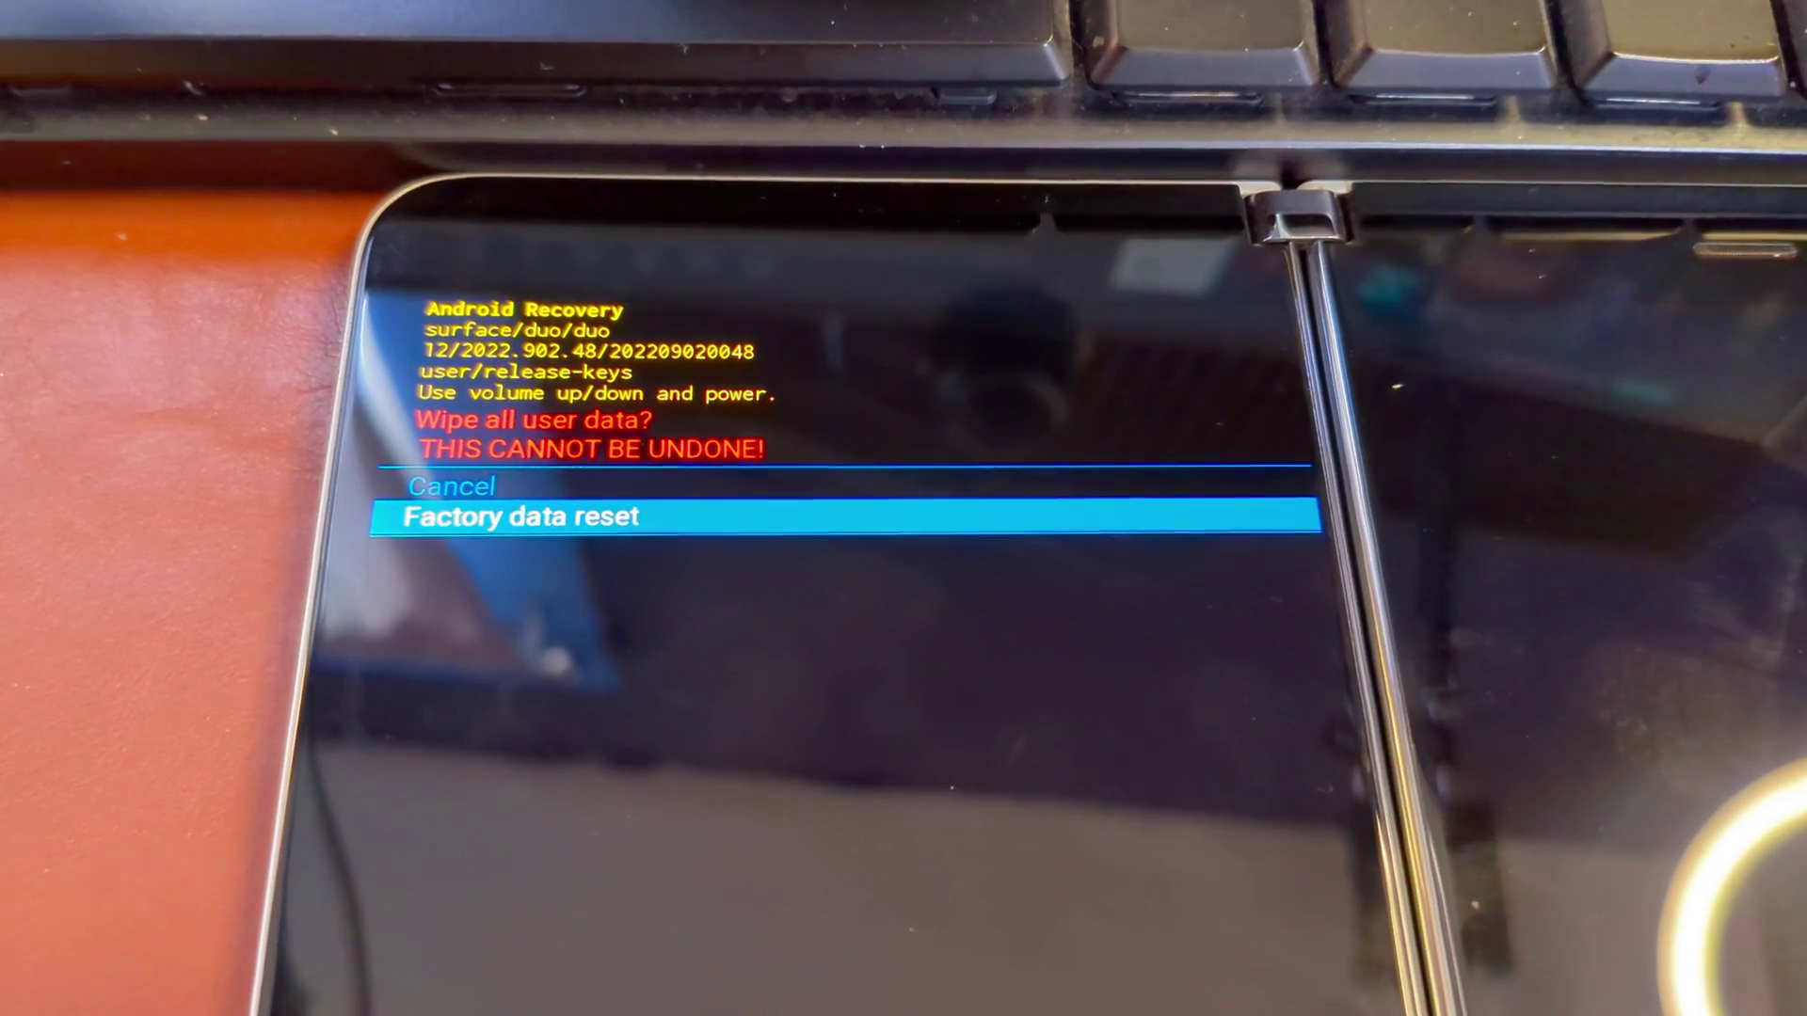
key(Return)
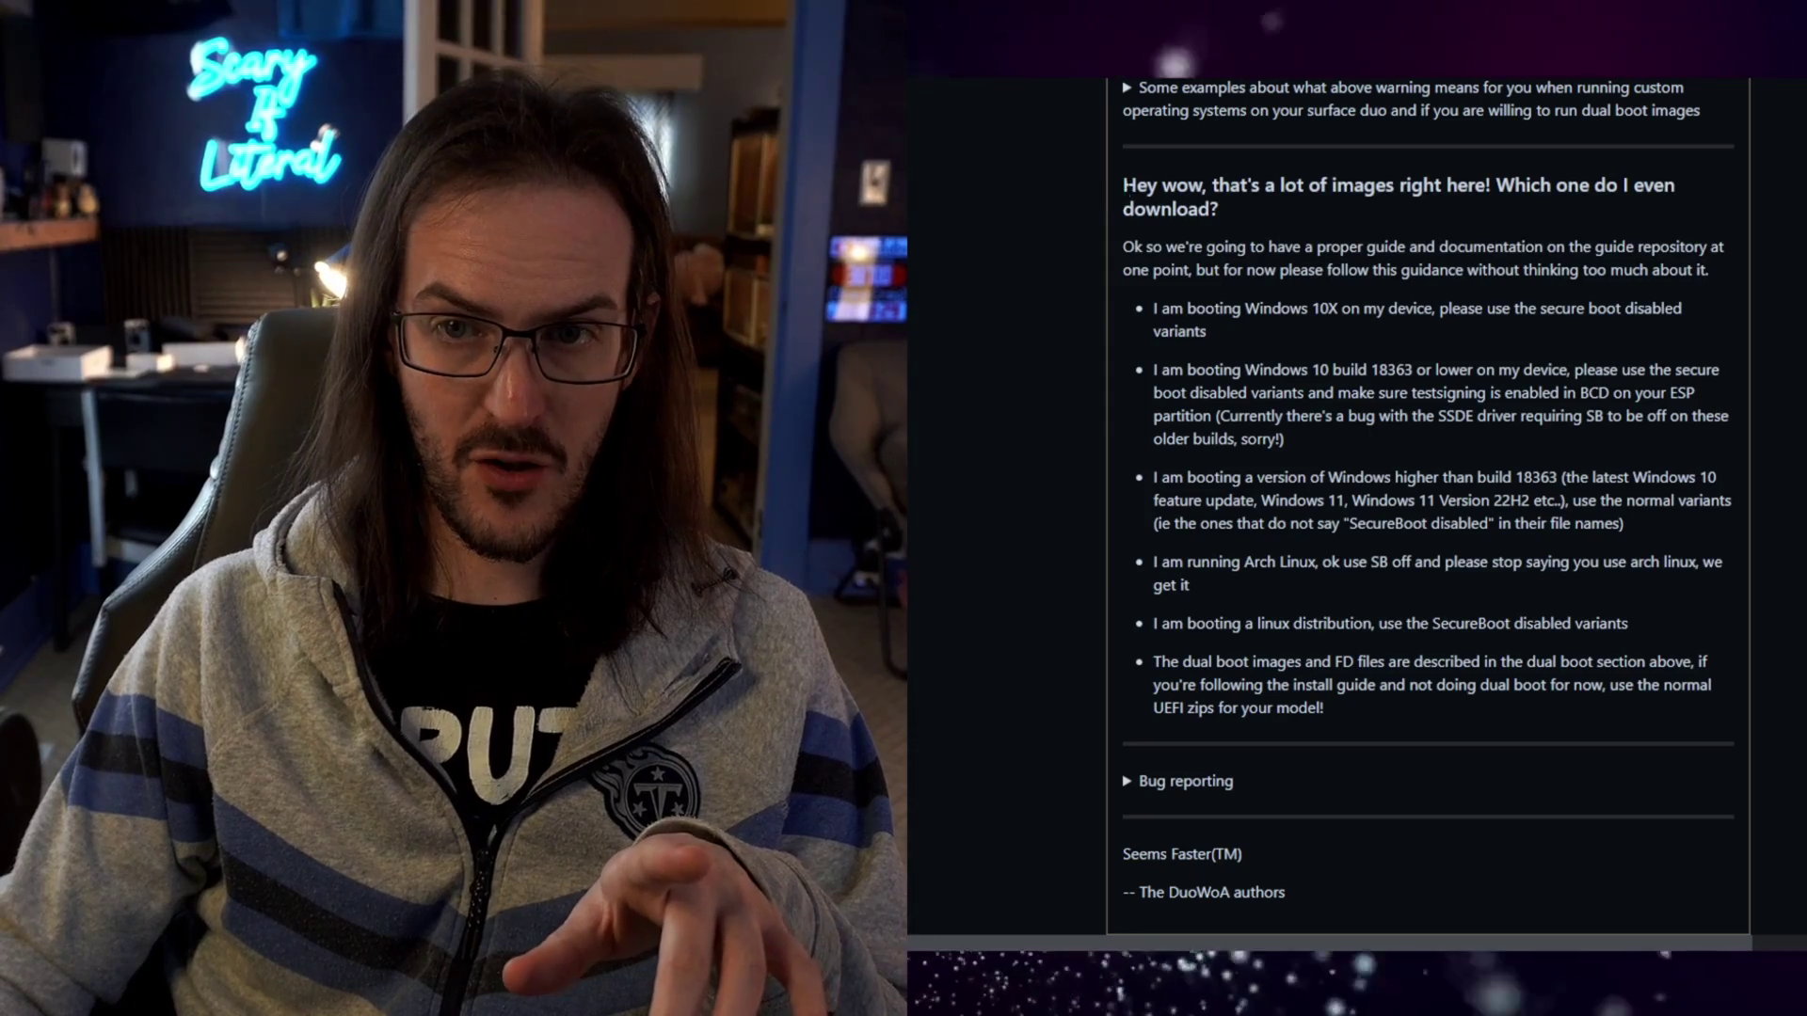
Highlight and read through the 'Which one do I even download?' guidance in the release notes.
drag(1105, 194, 1491, 721)
scroll(1477, 710, down, 5)
scroll(1478, 719, down, 3)
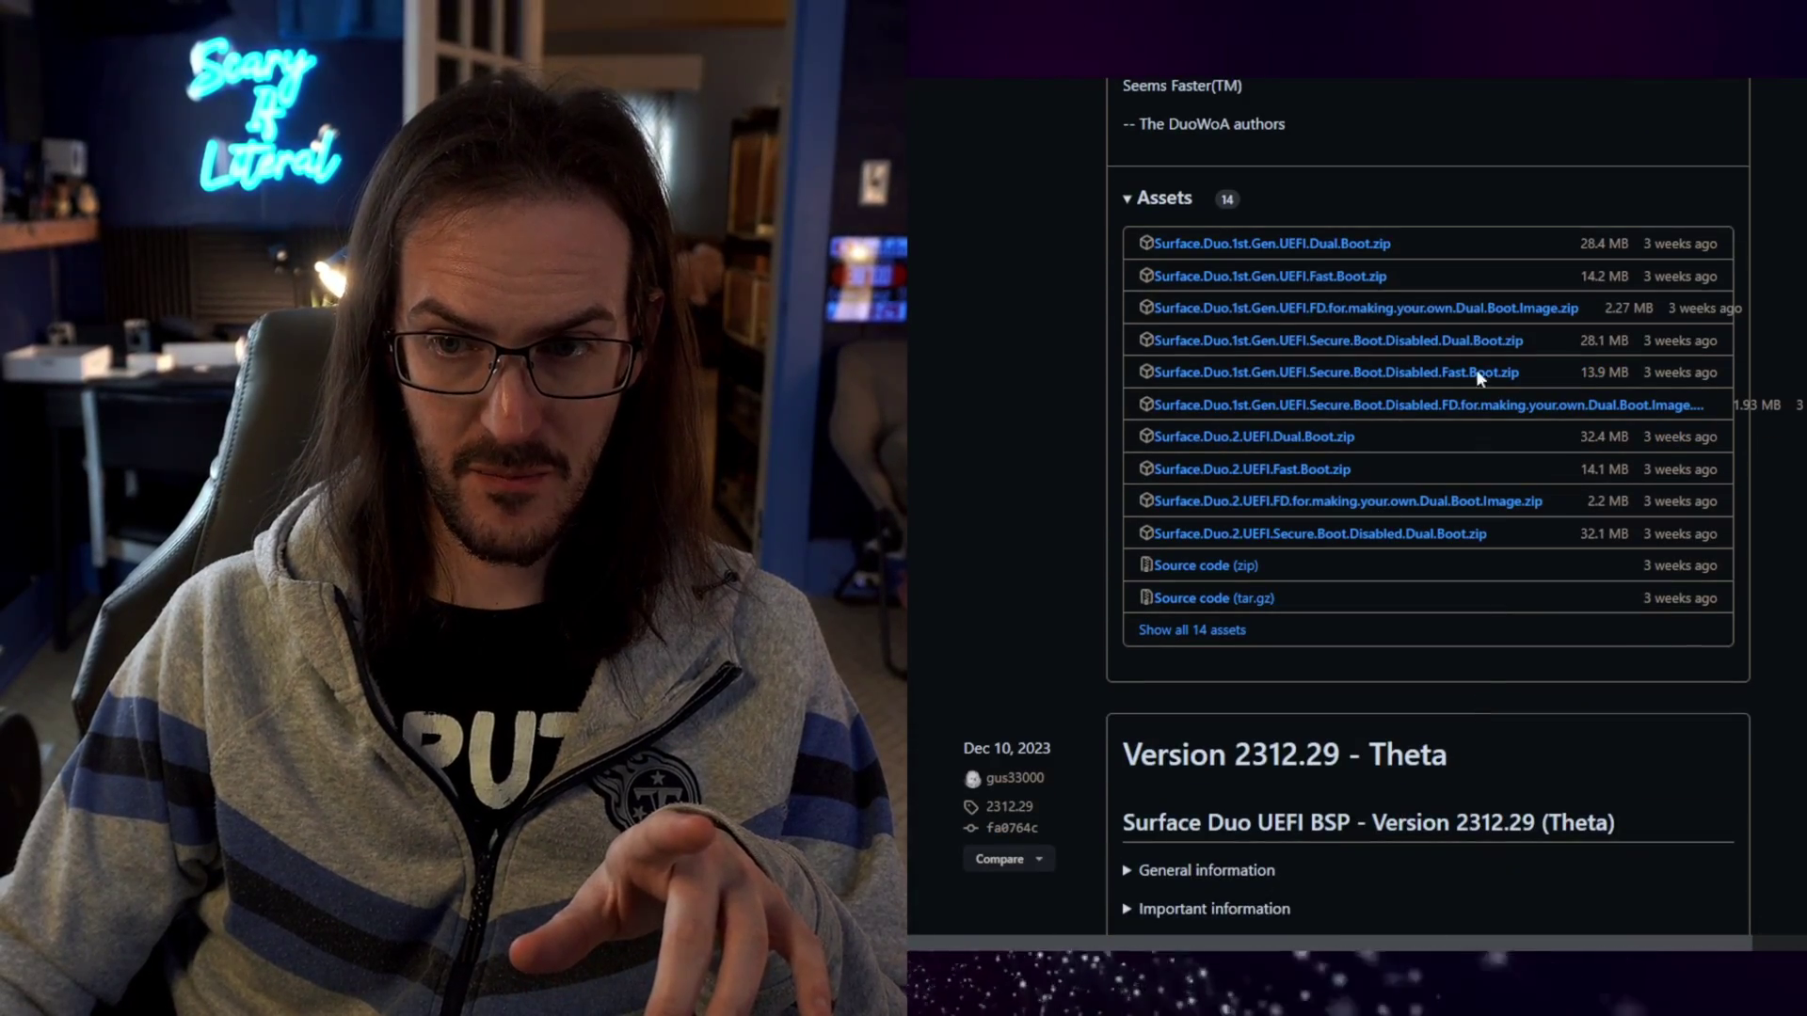
scroll(1336, 442, up, 2)
scroll(1335, 442, up, 5)
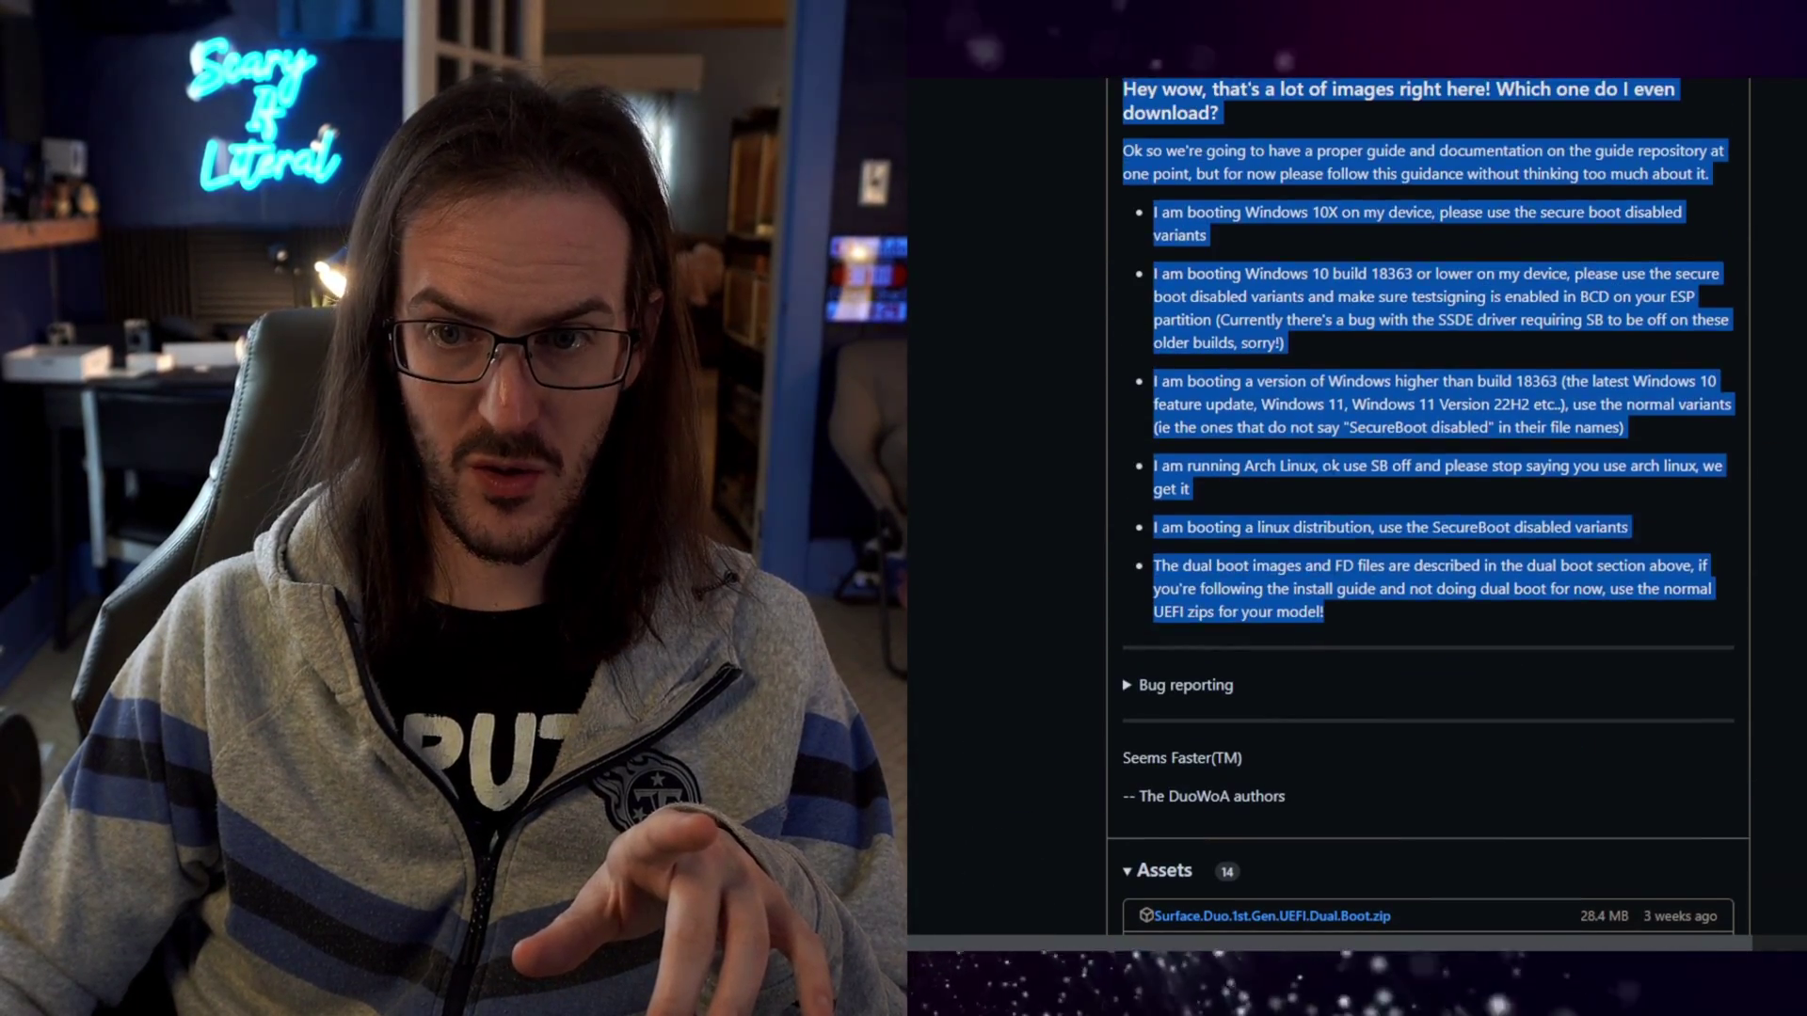
click(1285, 419)
Highlight the newer-Windows-builds bullet, build 18363 and the normal-variants advice, then scroll to Assets.
drag(1154, 380, 1591, 429)
click(1591, 428)
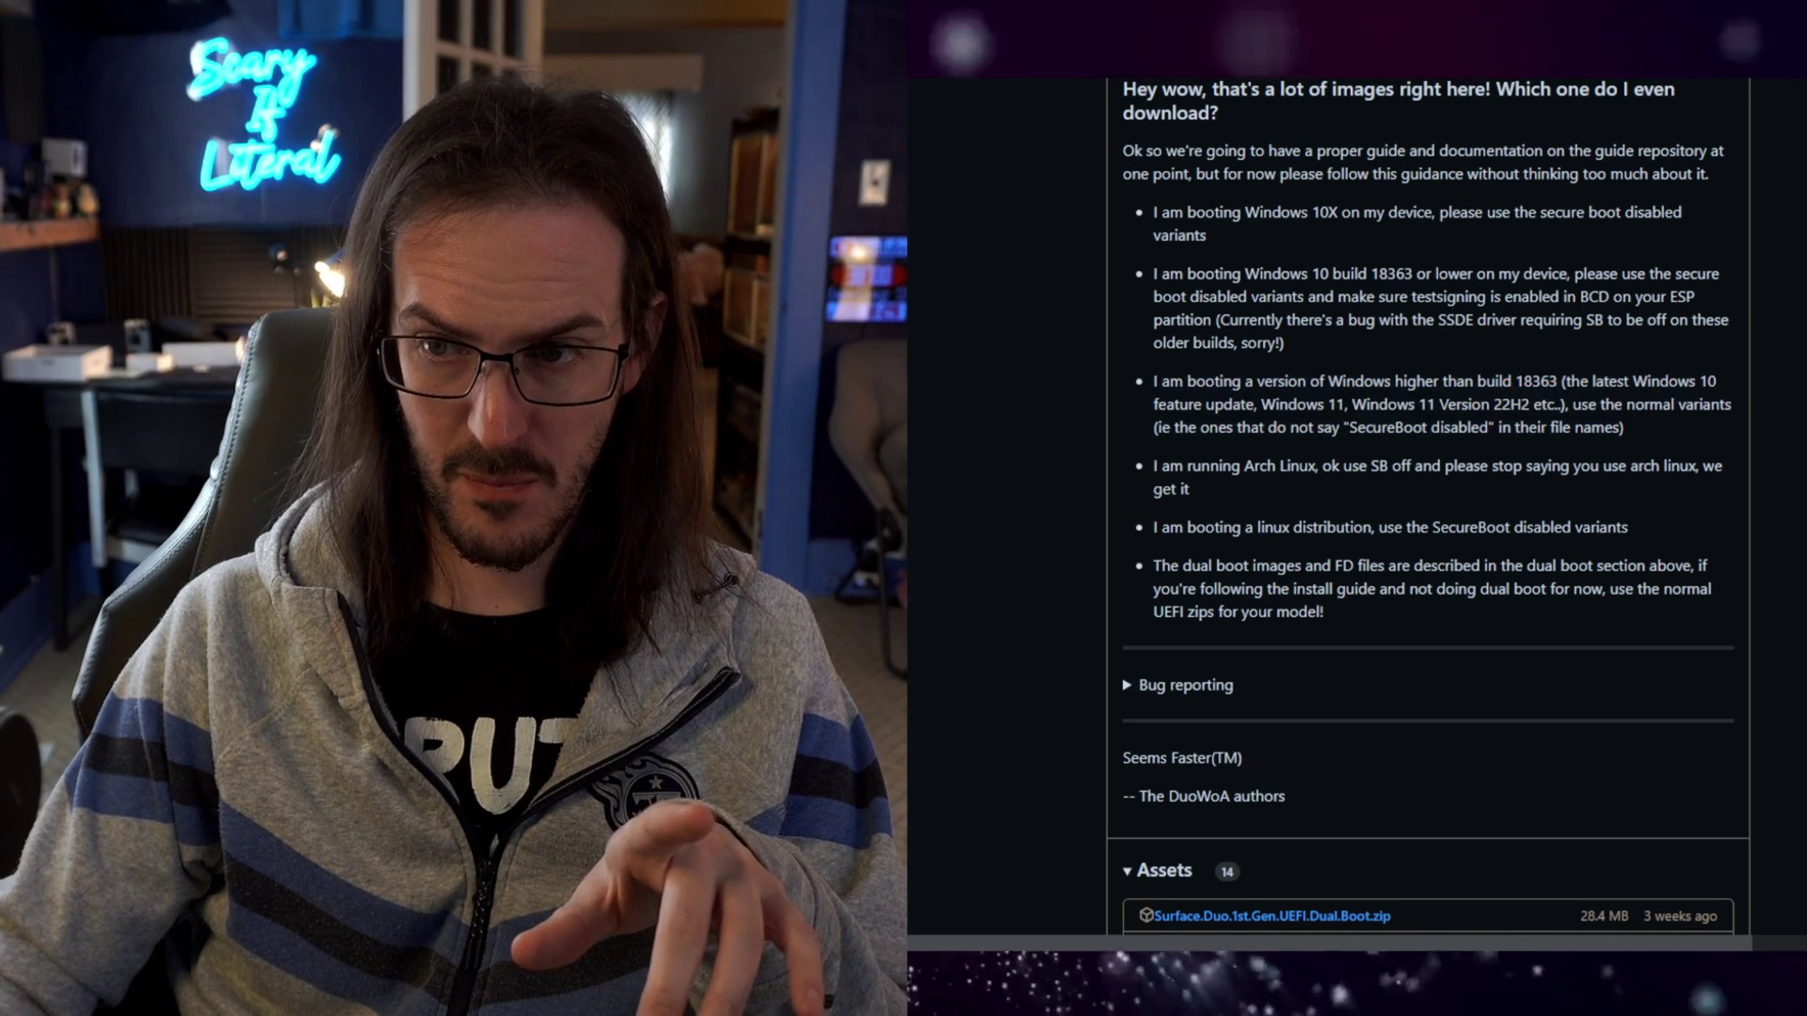
double_click(1536, 381)
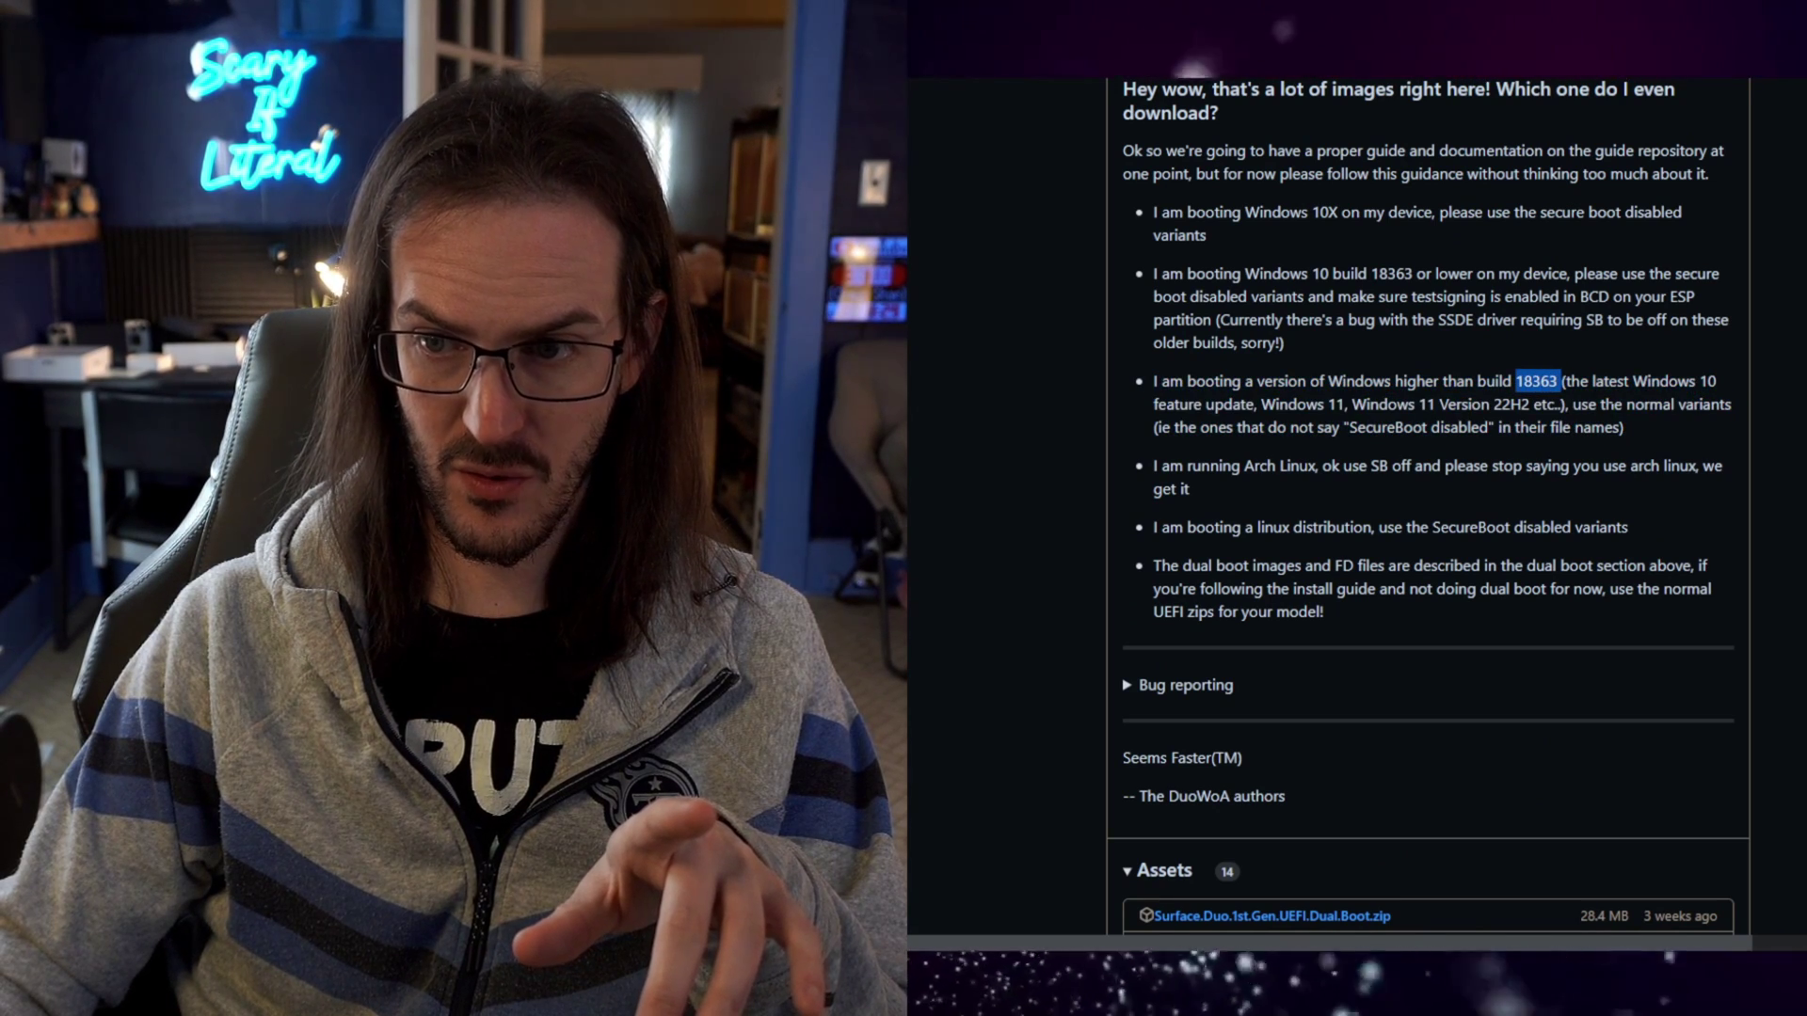
drag(1639, 424, 1648, 428)
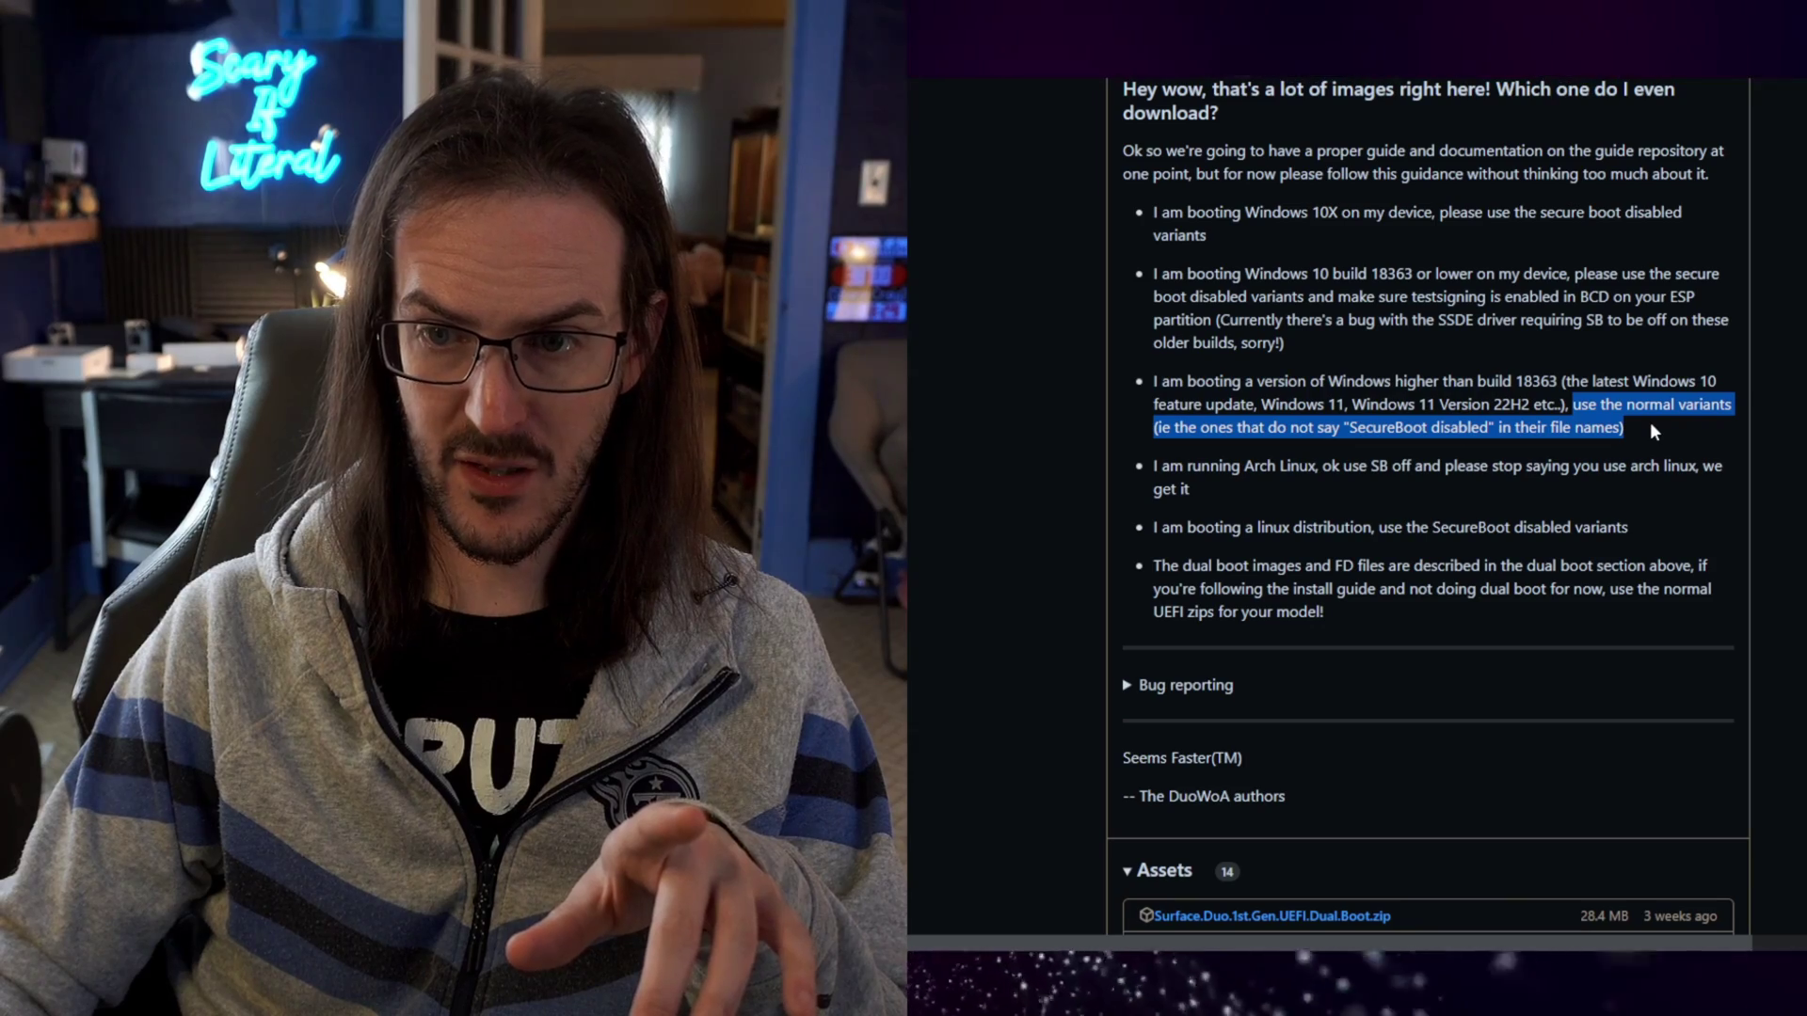
click(1648, 428)
scroll(1645, 431, down, 5)
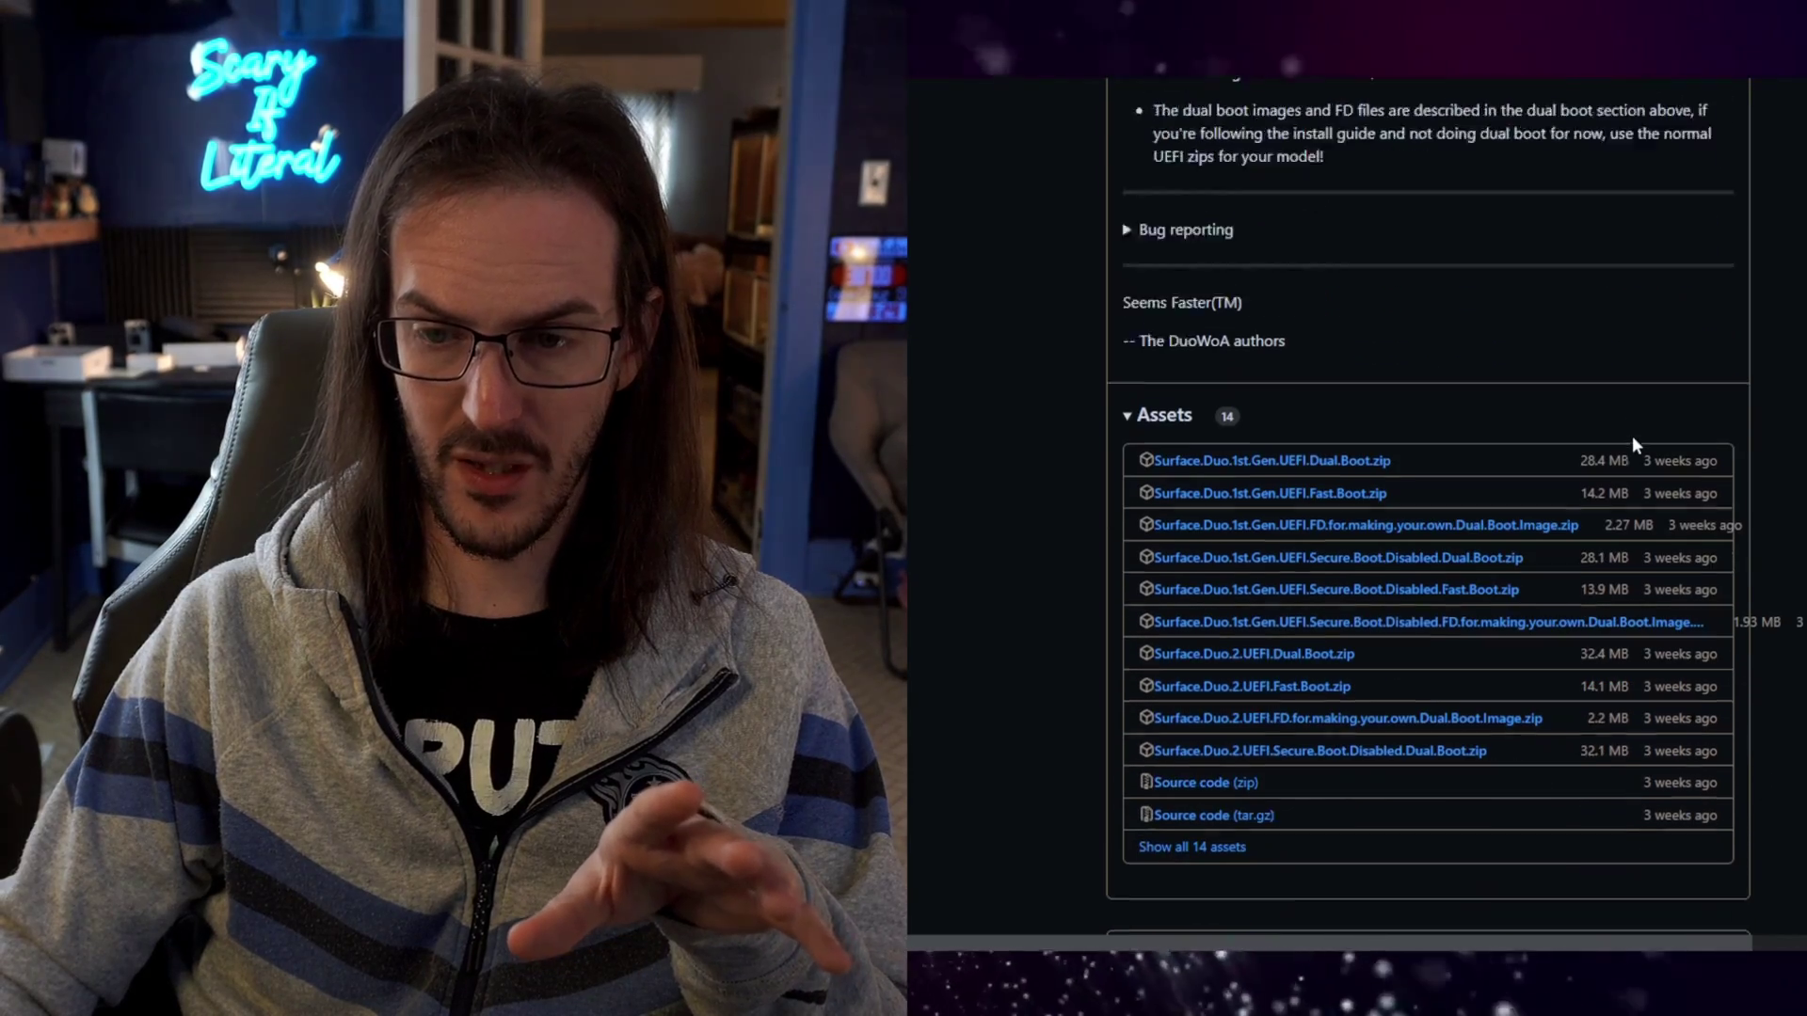
scroll(1406, 476, down, 1)
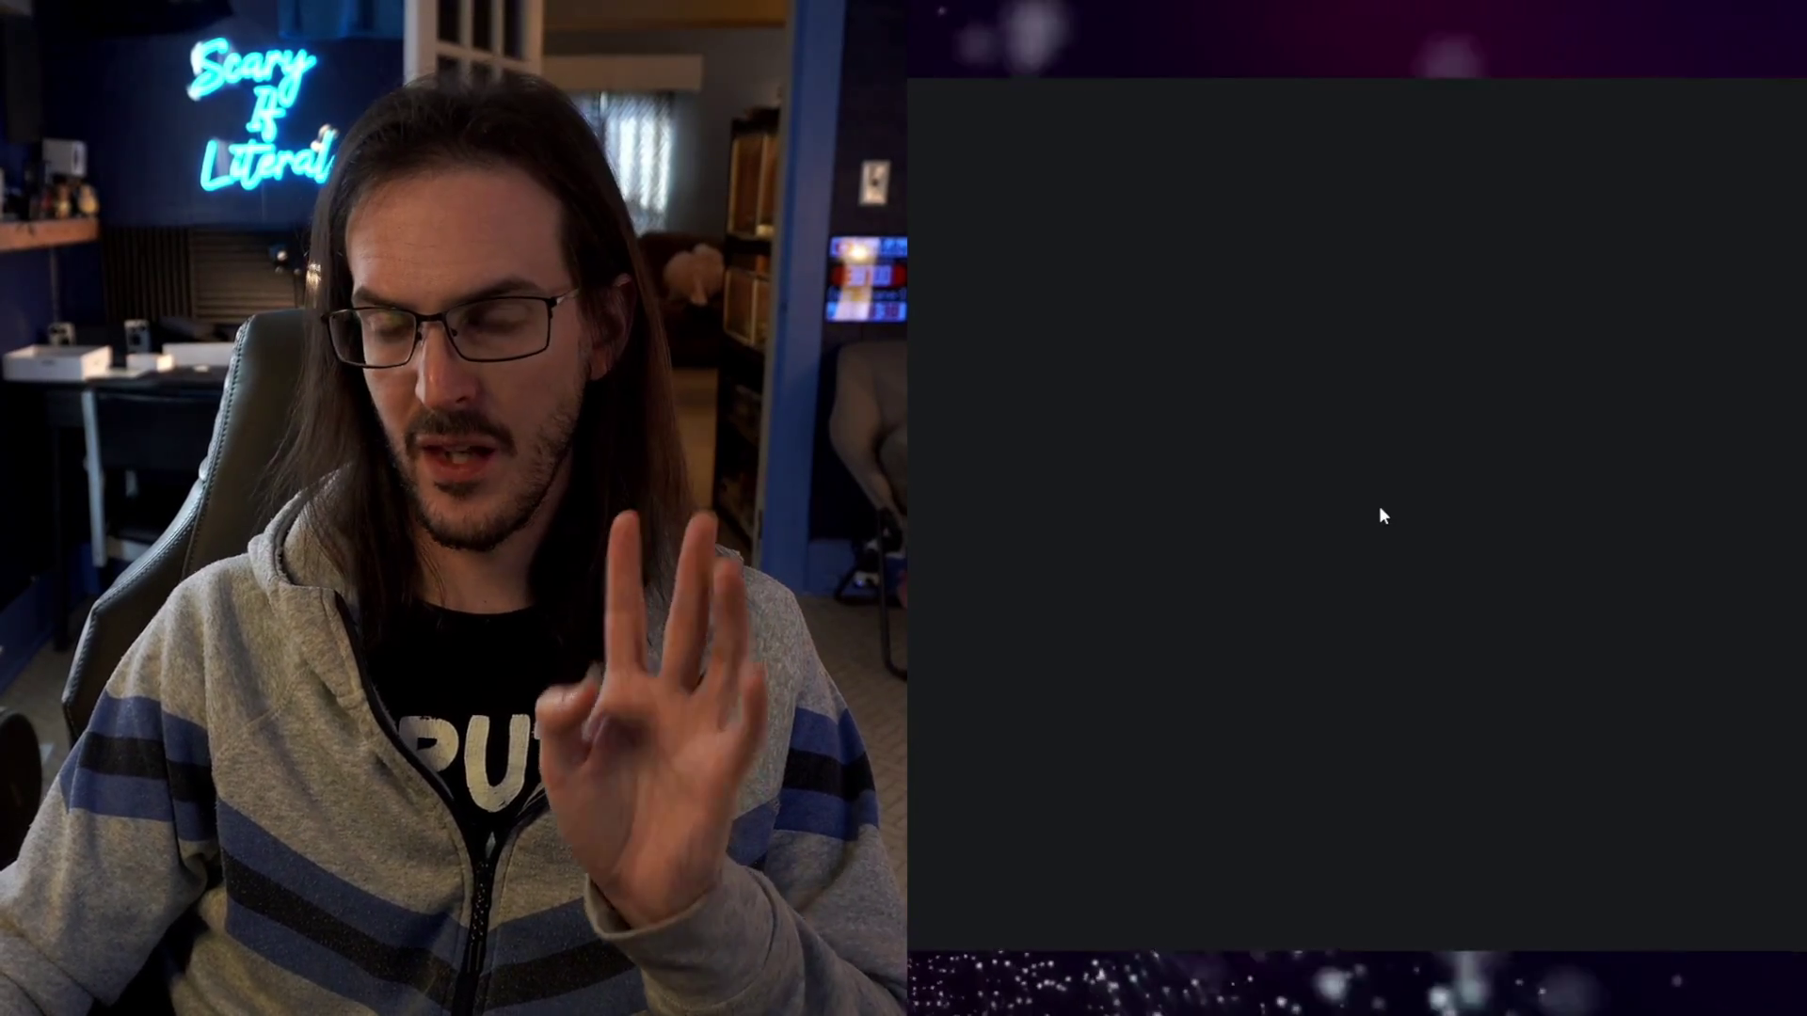
Scroll to the Platform-Tools downloads, return to the GitHub guide, and check recent browser downloads.
scroll(1383, 515, down, 6)
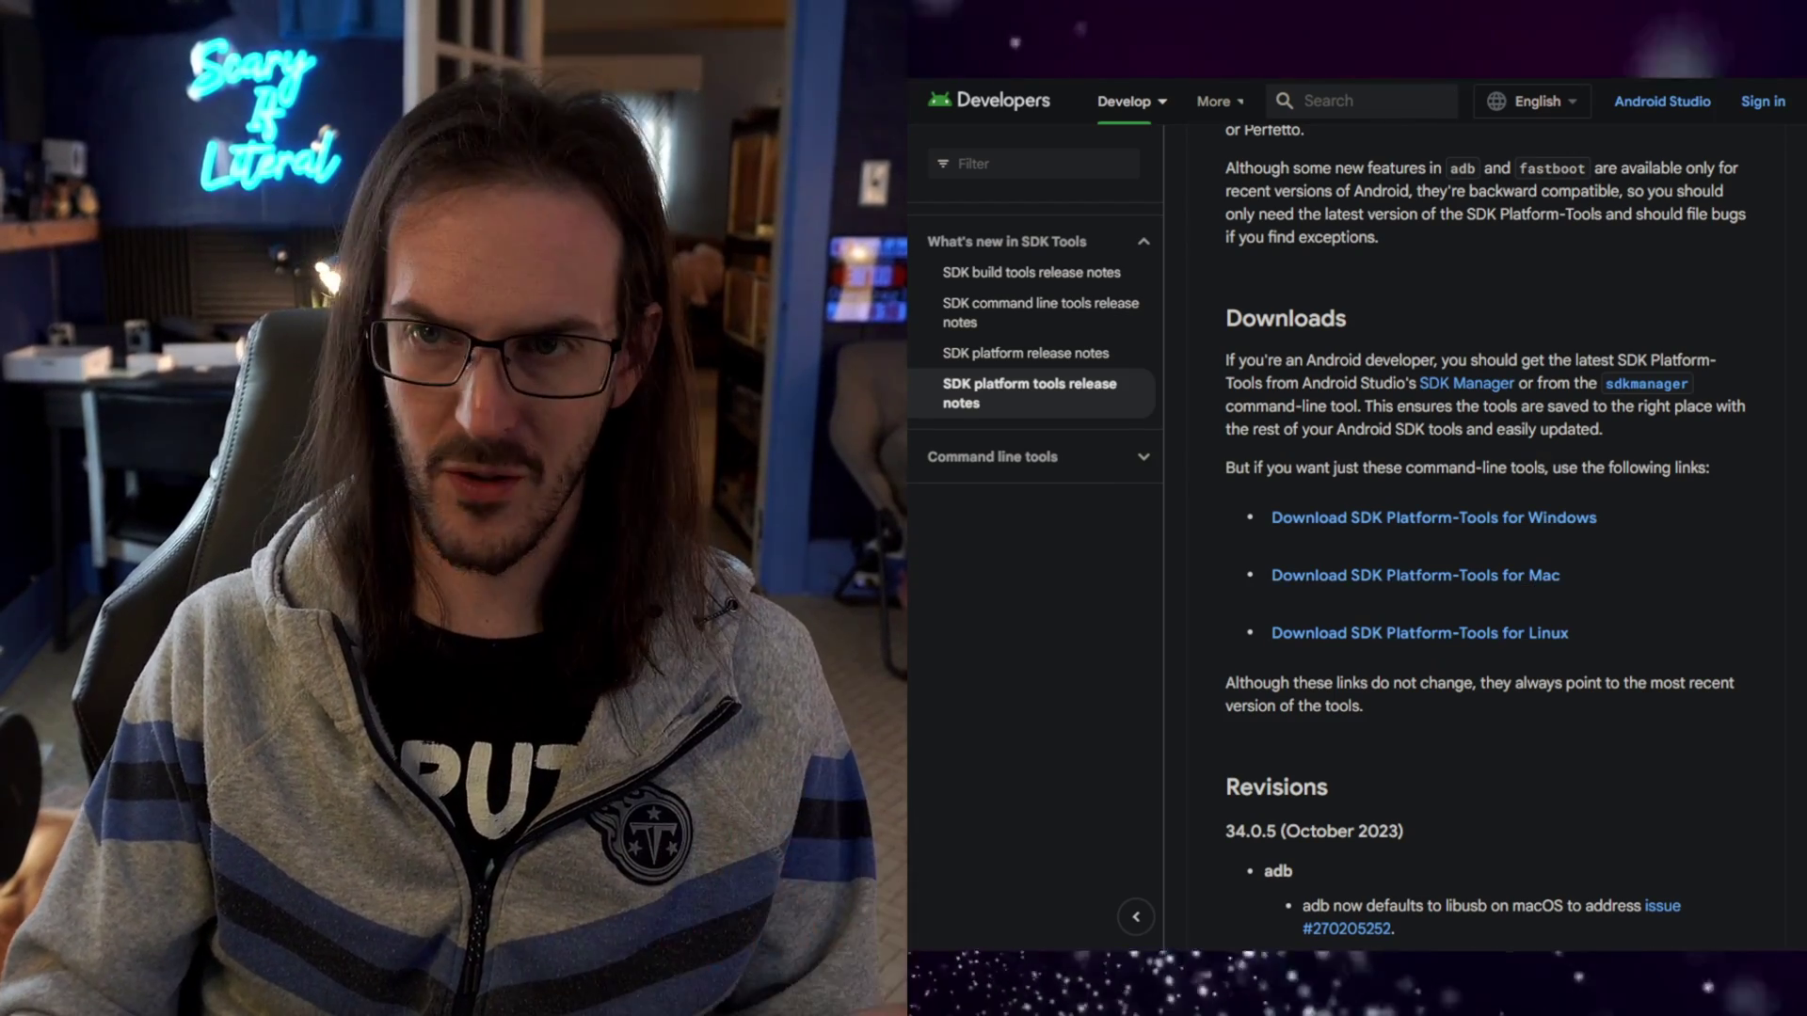
key(ctrl+Tab)
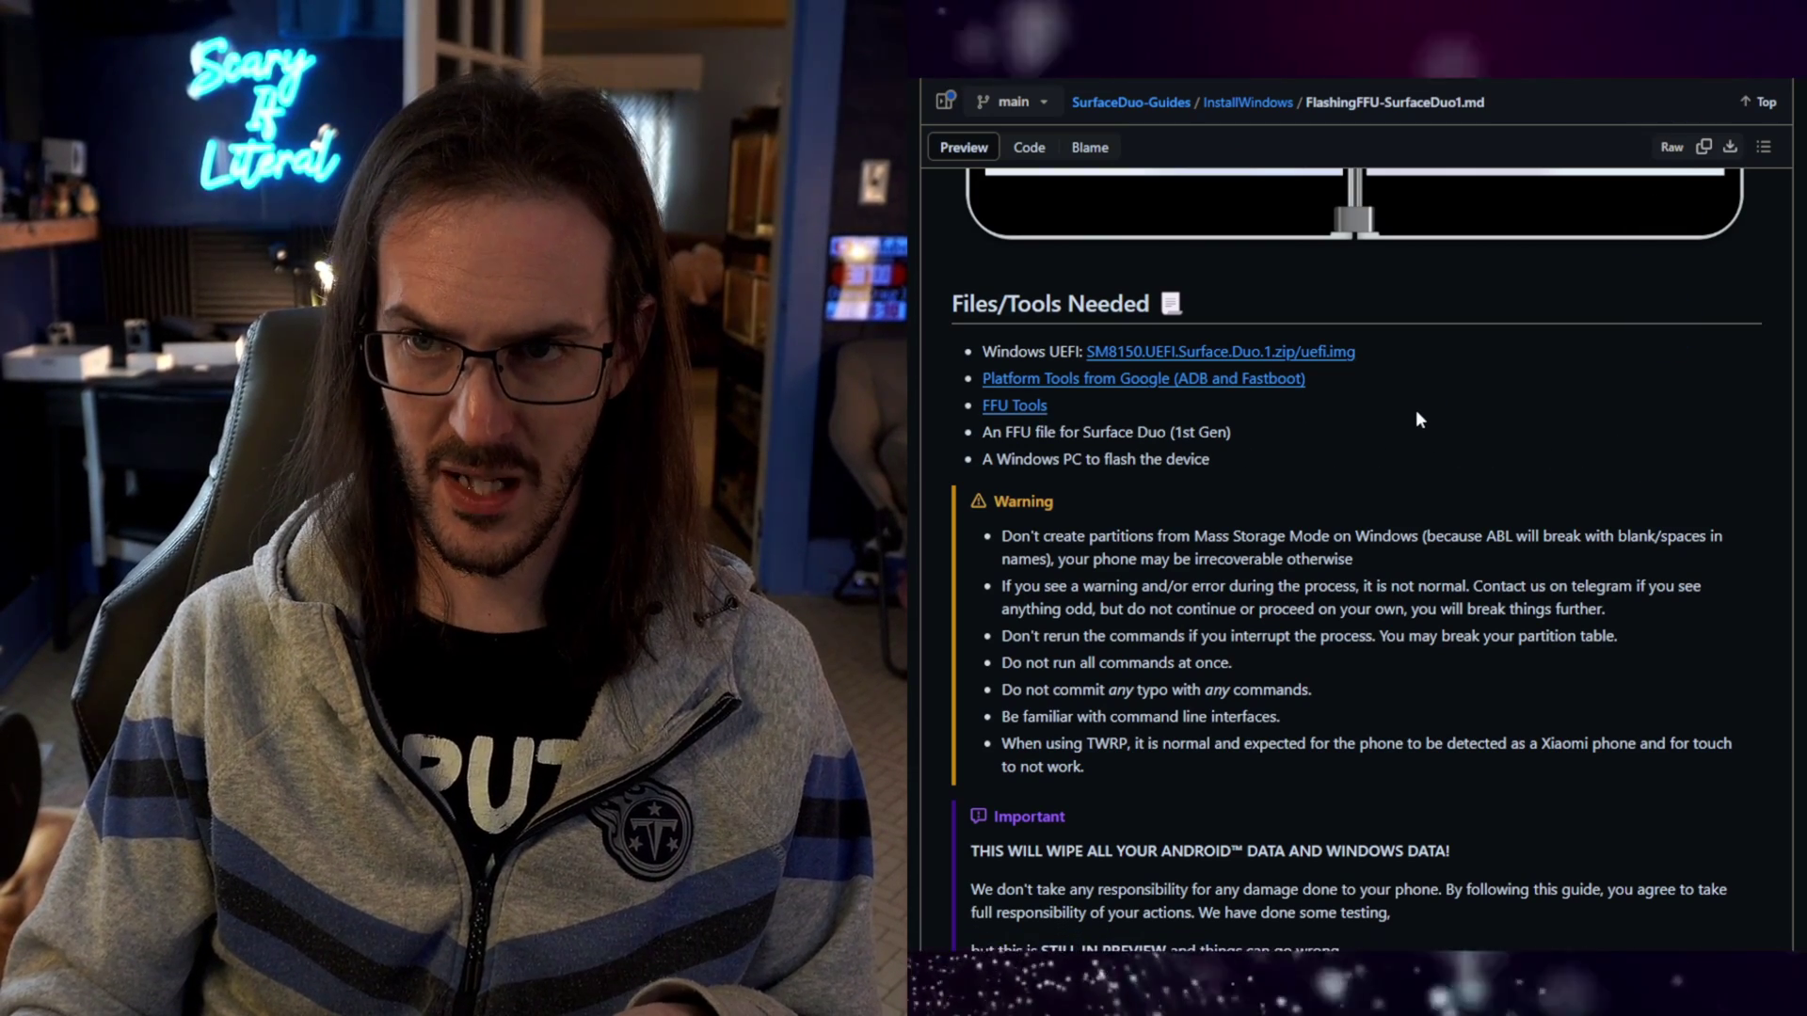
key(ctrl+j)
click(1475, 585)
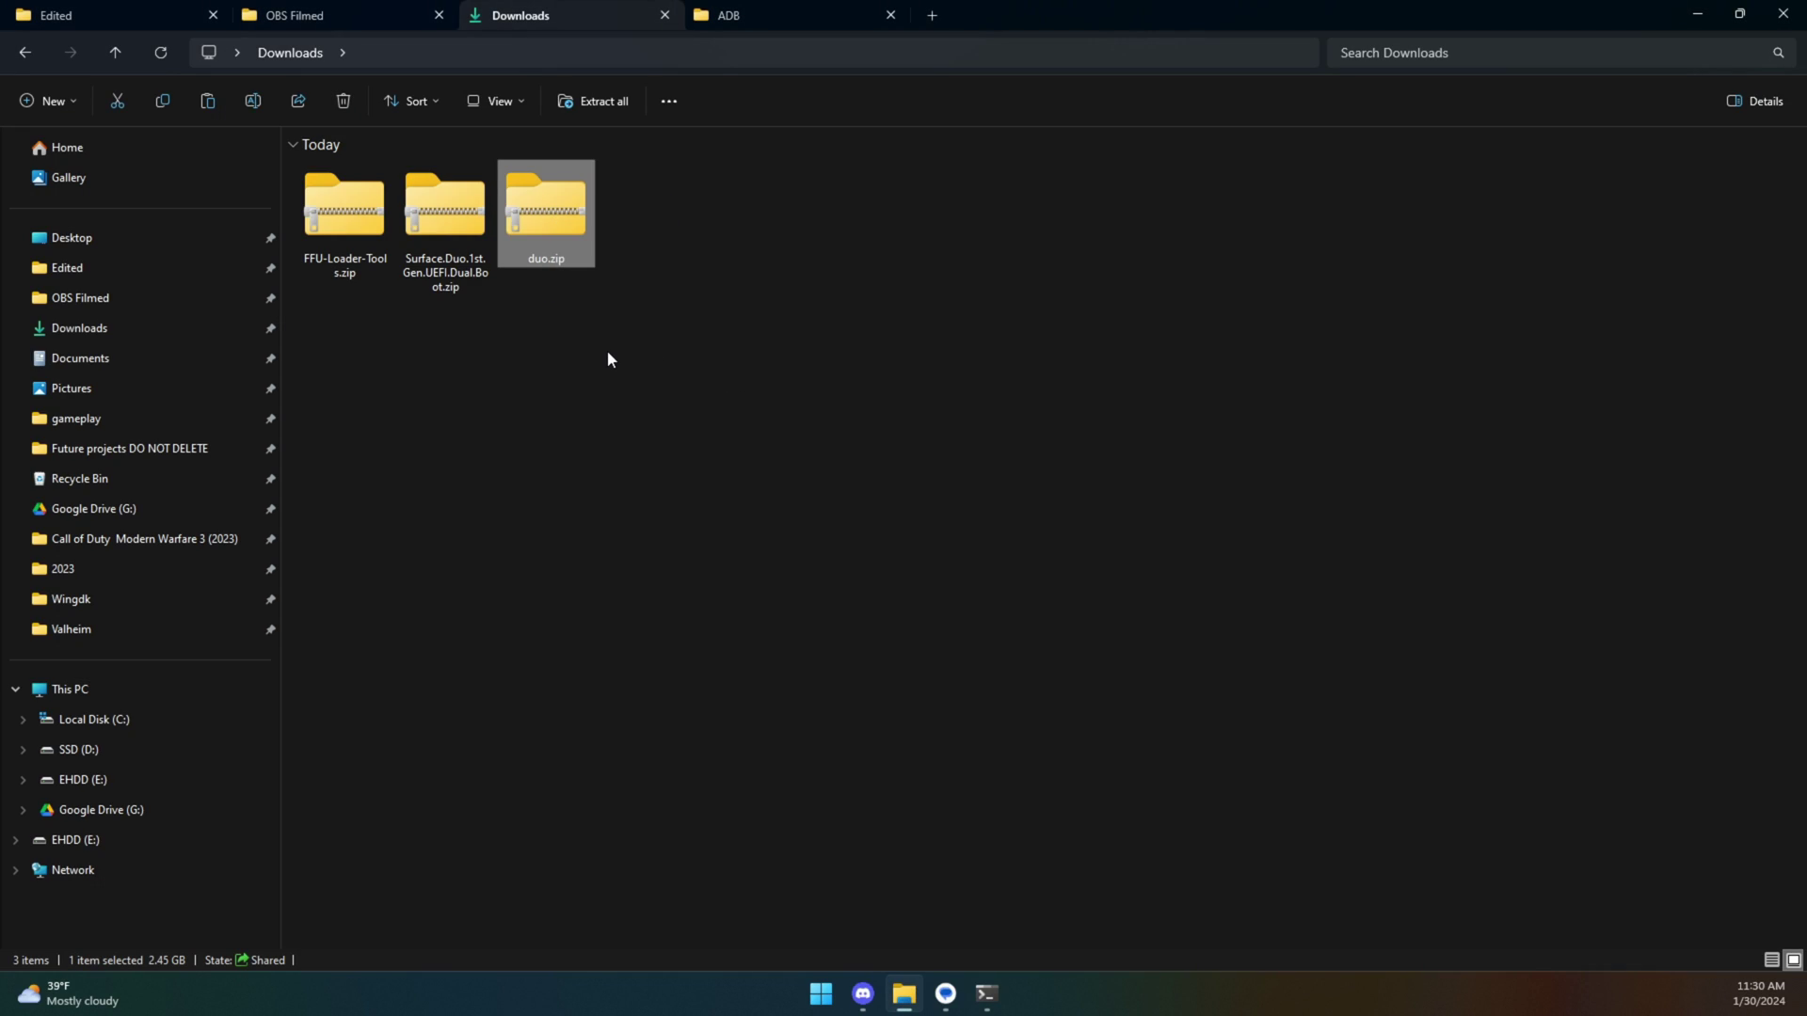
Extract FFU-Loader-Tools.zip with WinRAR into its own FFU-Loader-Tools folder.
key(Left)
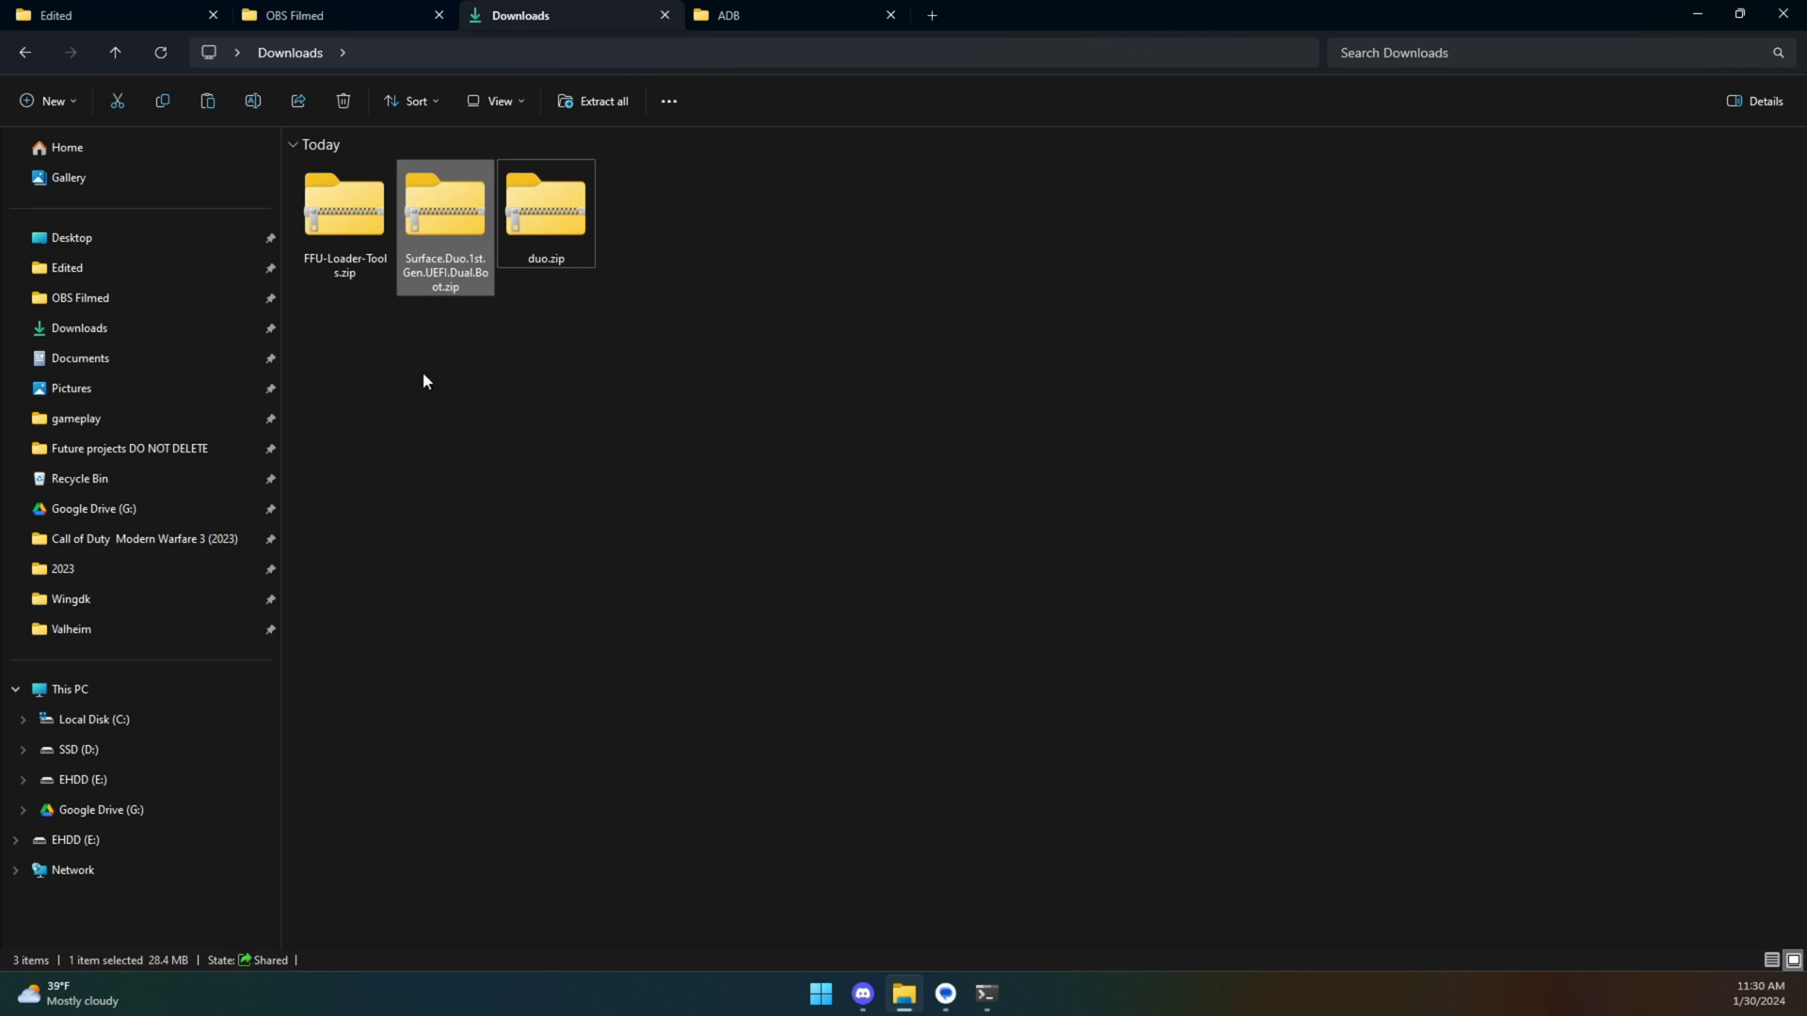
click(351, 260)
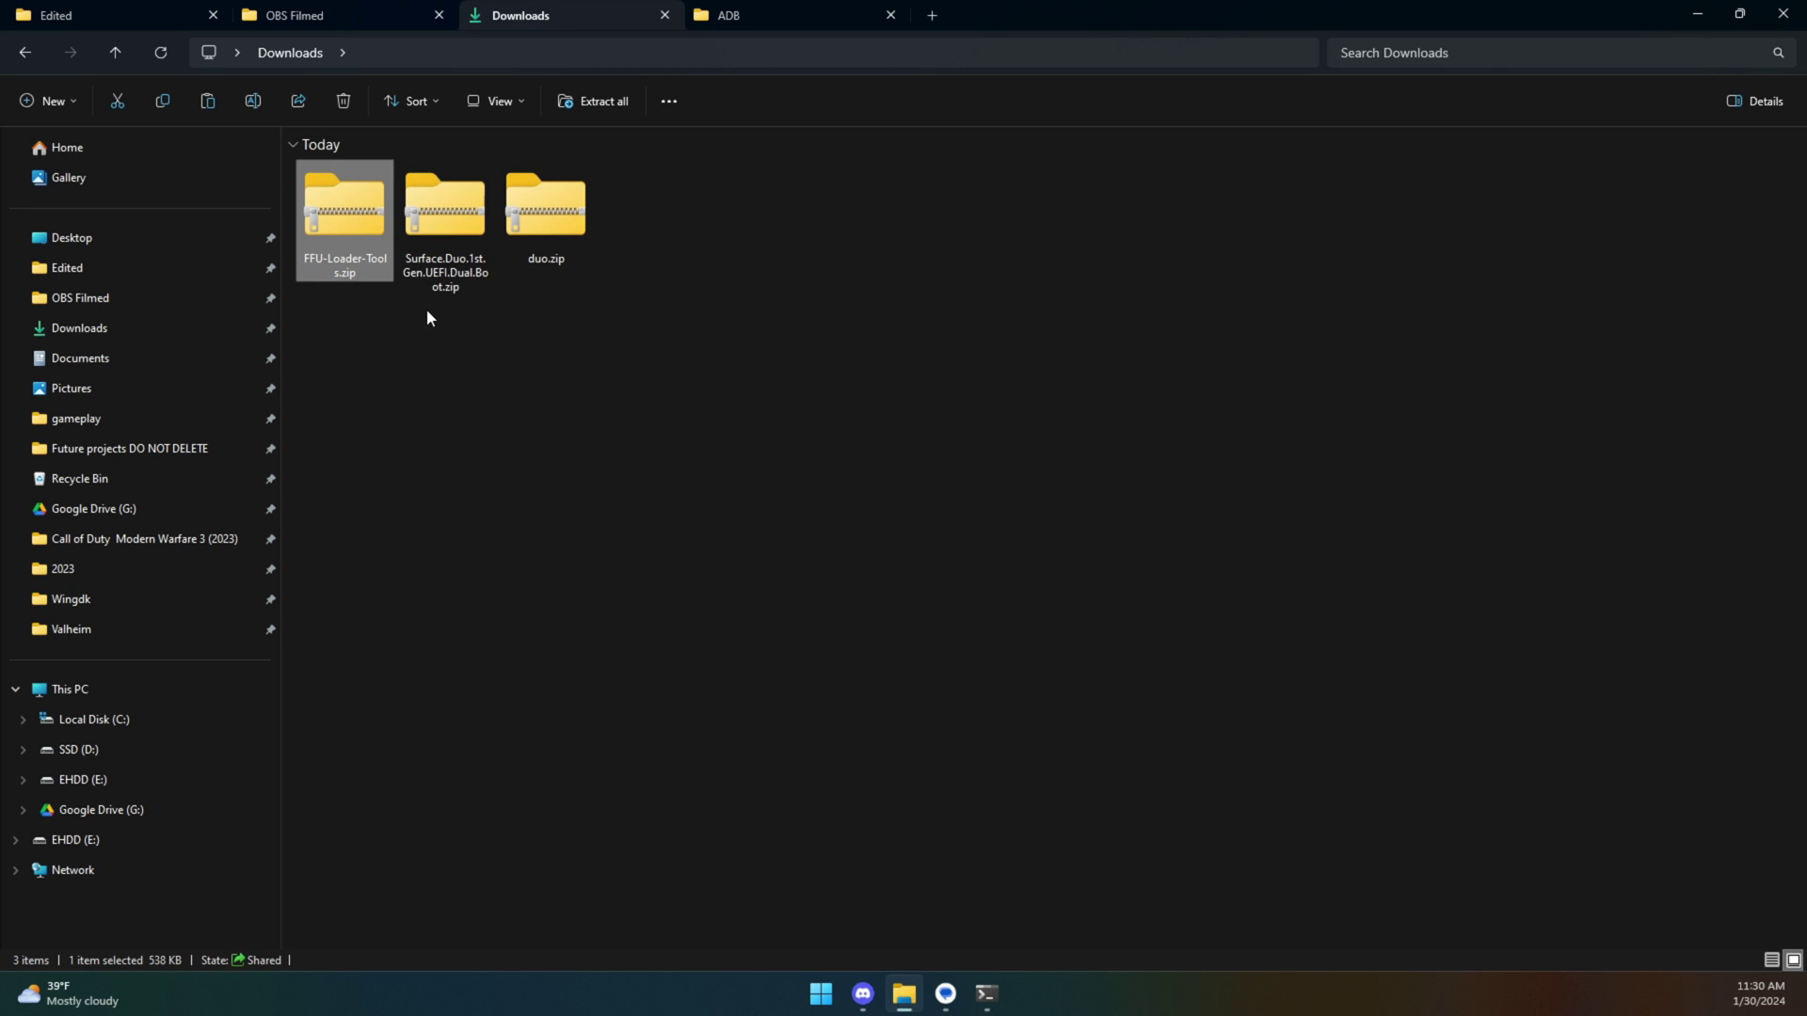
right_click(353, 209)
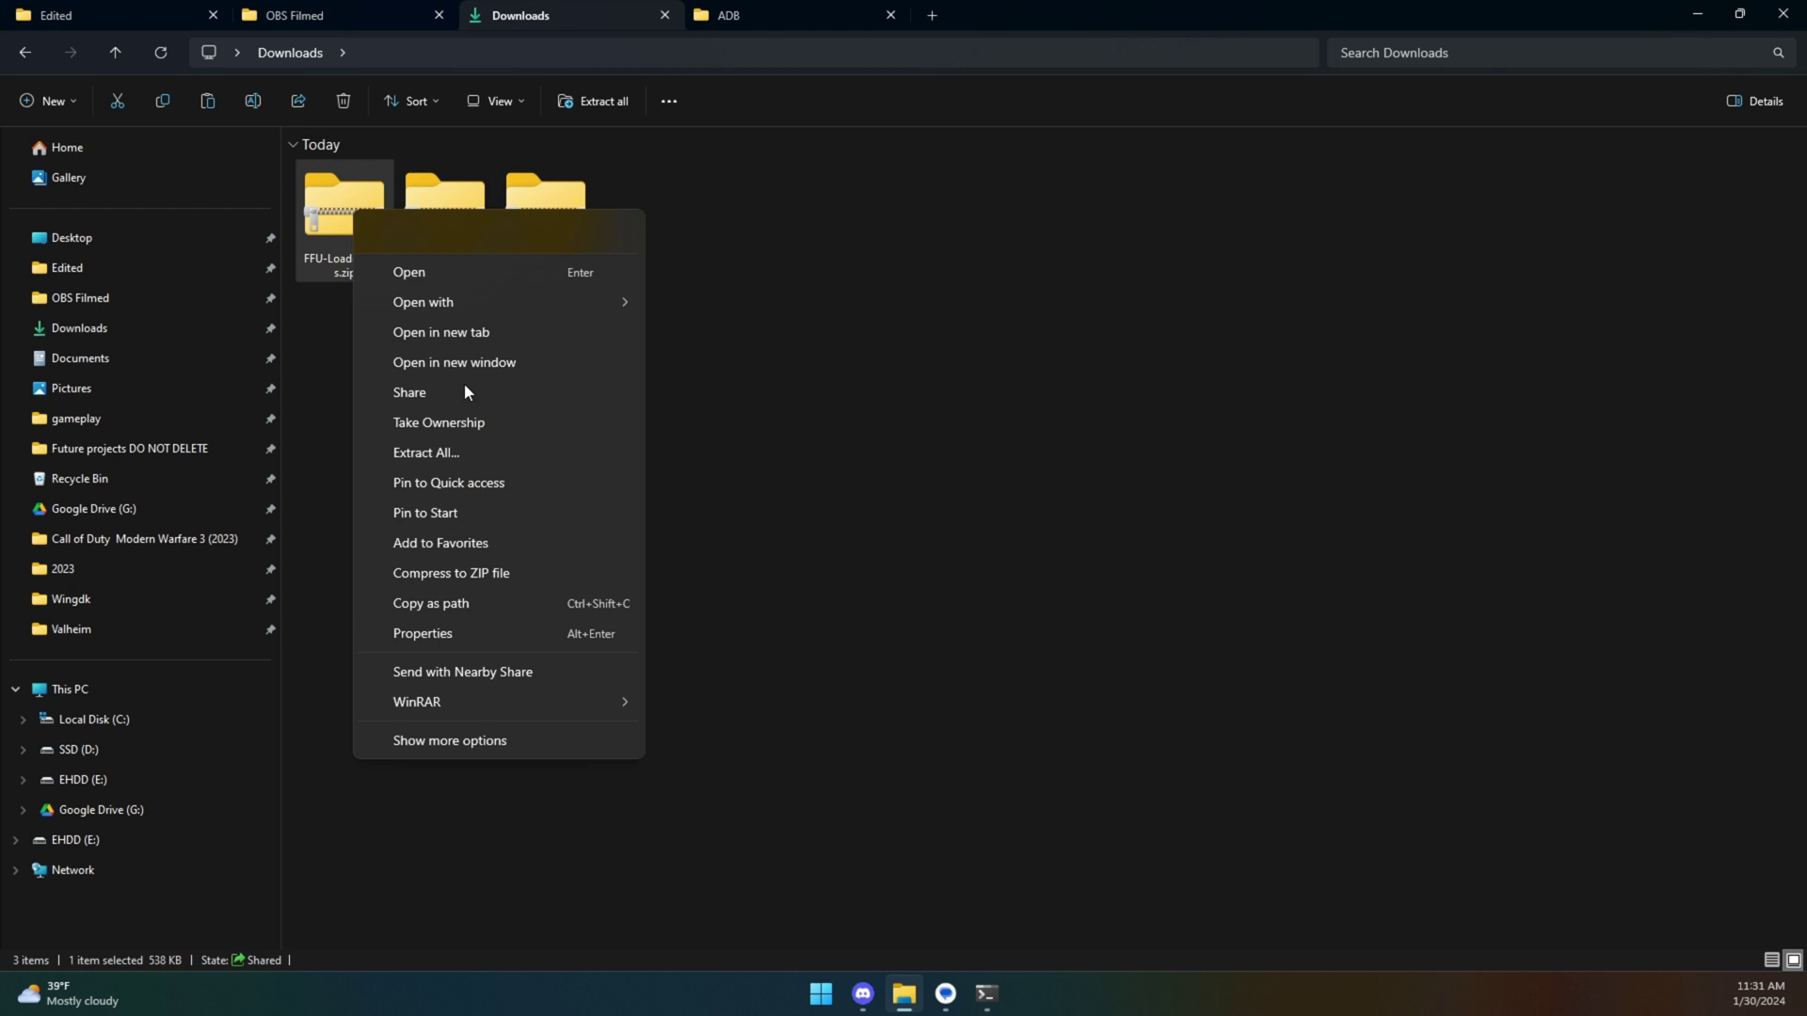
click(734, 792)
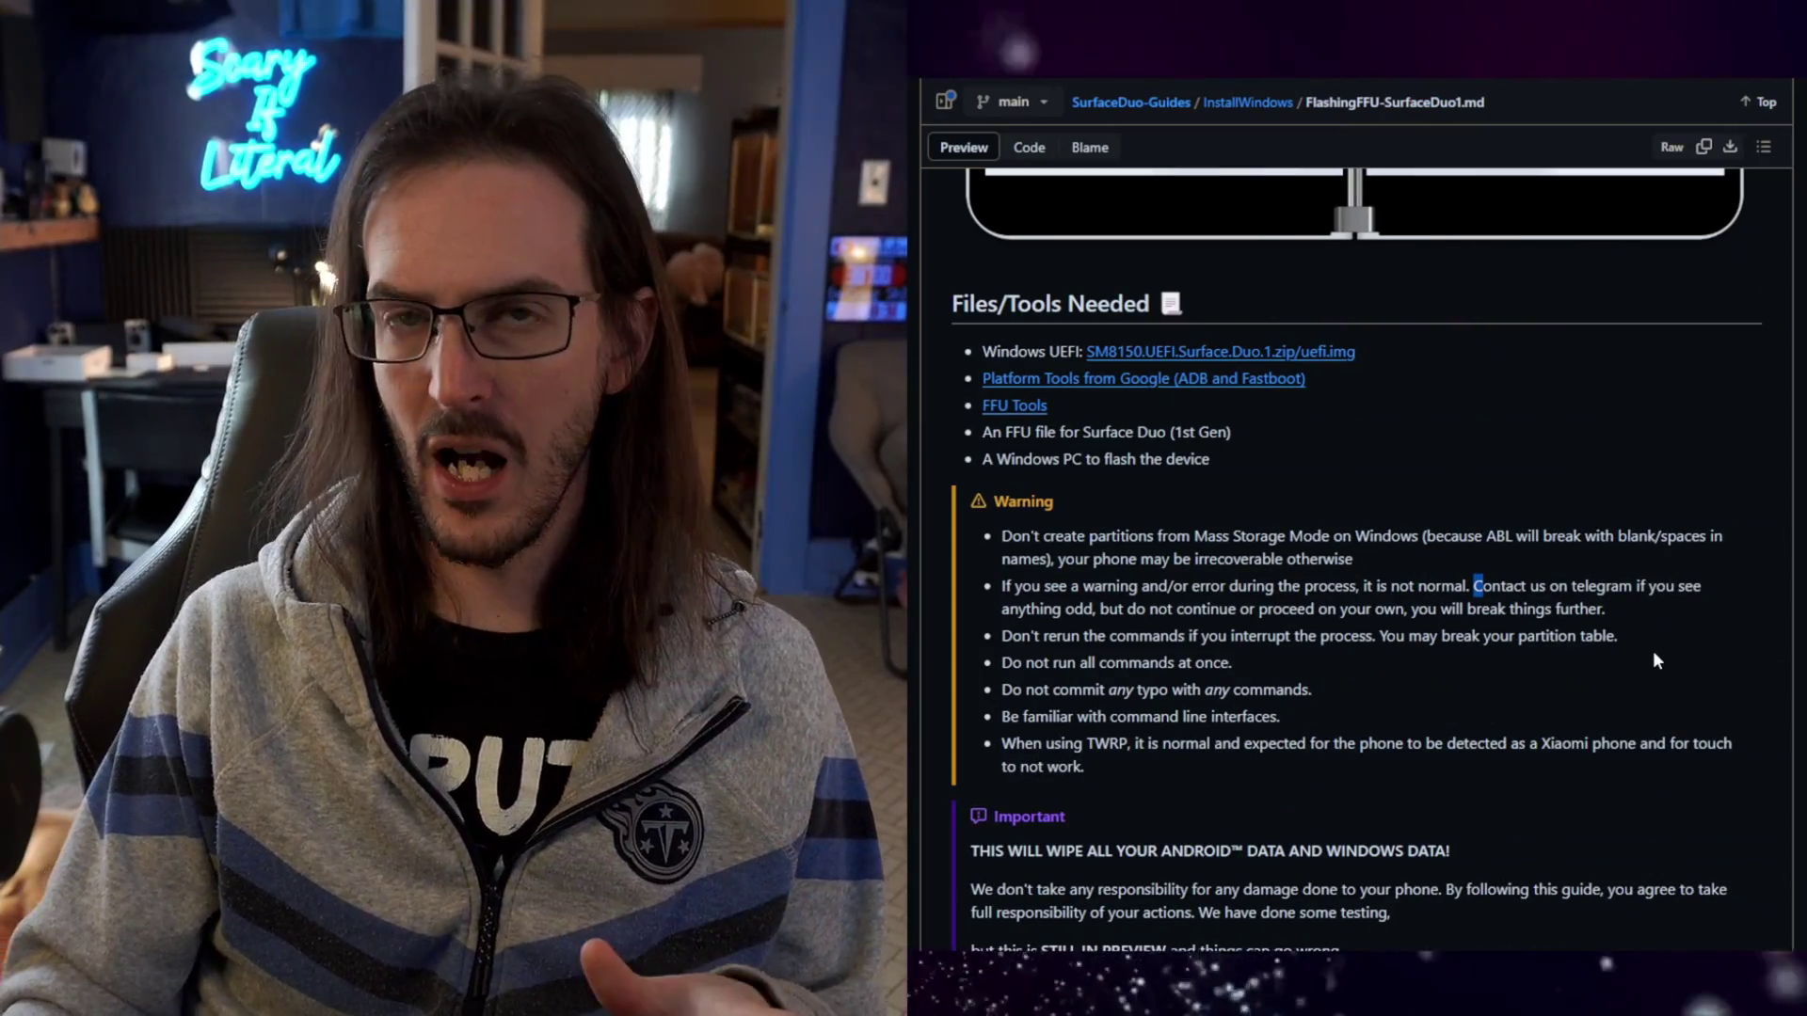
Scroll the guide down to the Steps section on unlocking the bootloader and getting to FFU Loader.
scroll(1397, 687, down, 10)
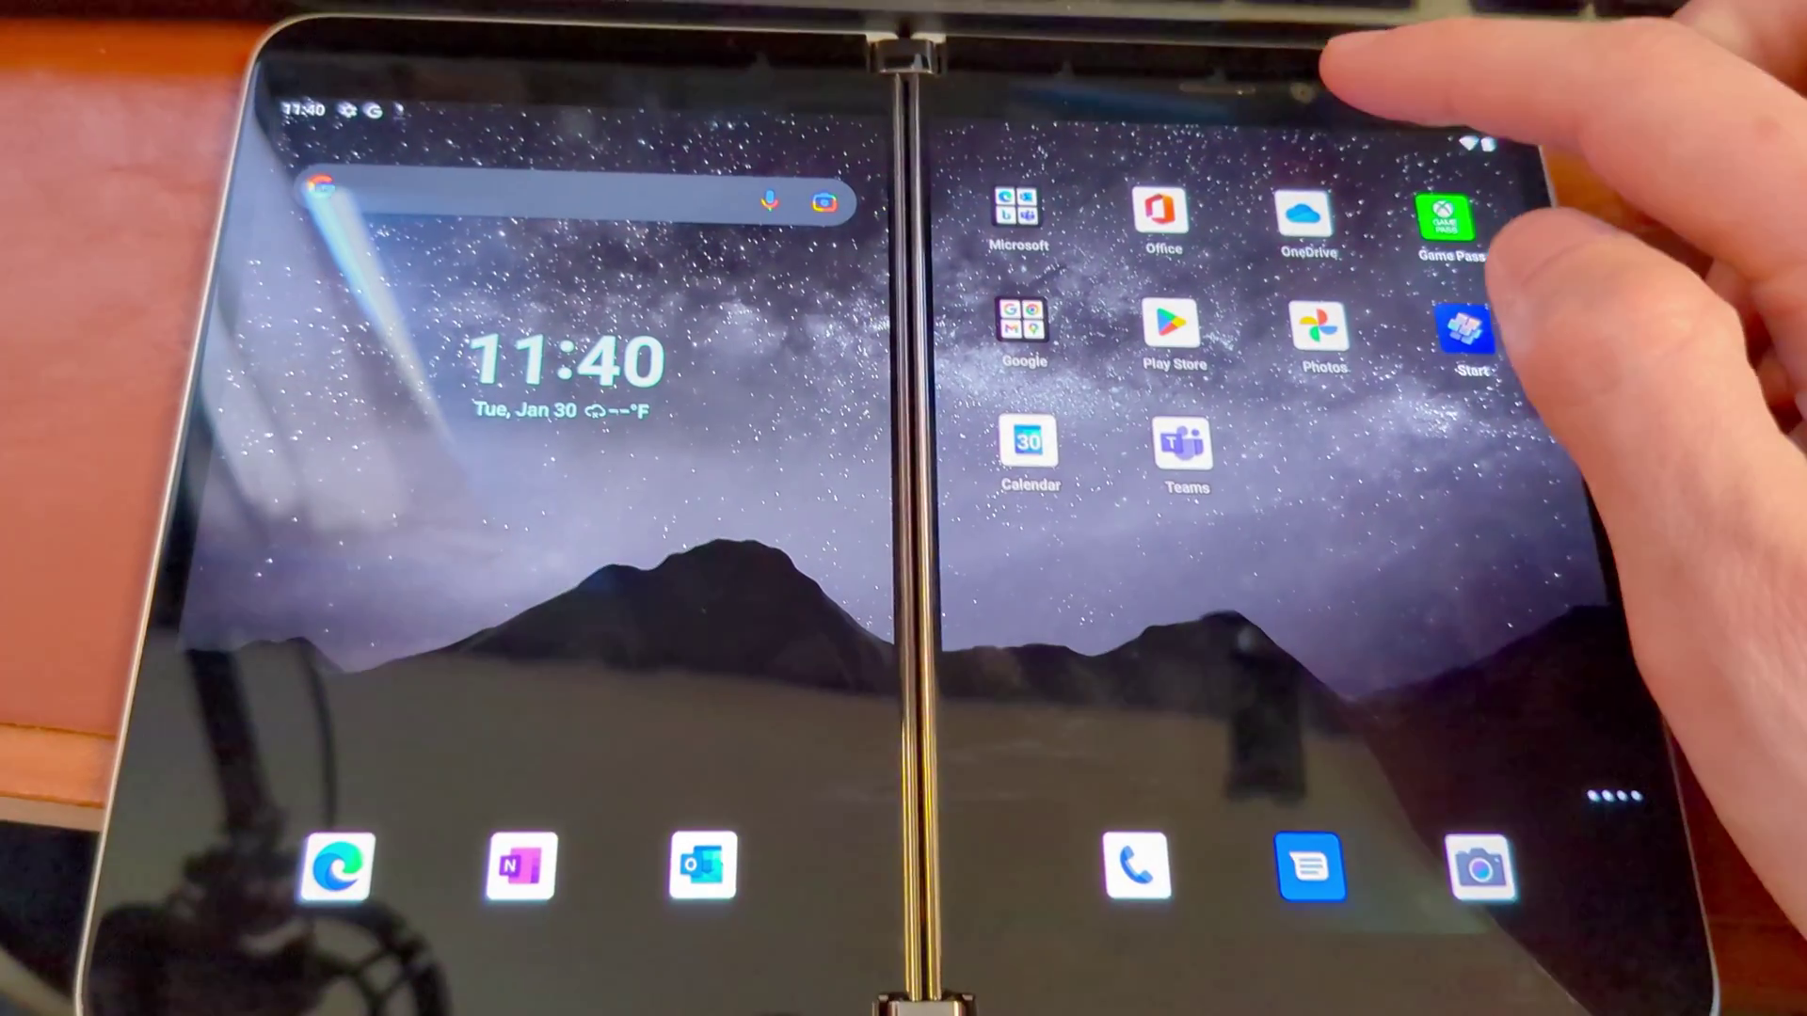
Open Settings > About on the Duo and tap Build number to enable Developer options.
drag(1364, 141, 1412, 564)
drag(1365, 189, 1412, 612)
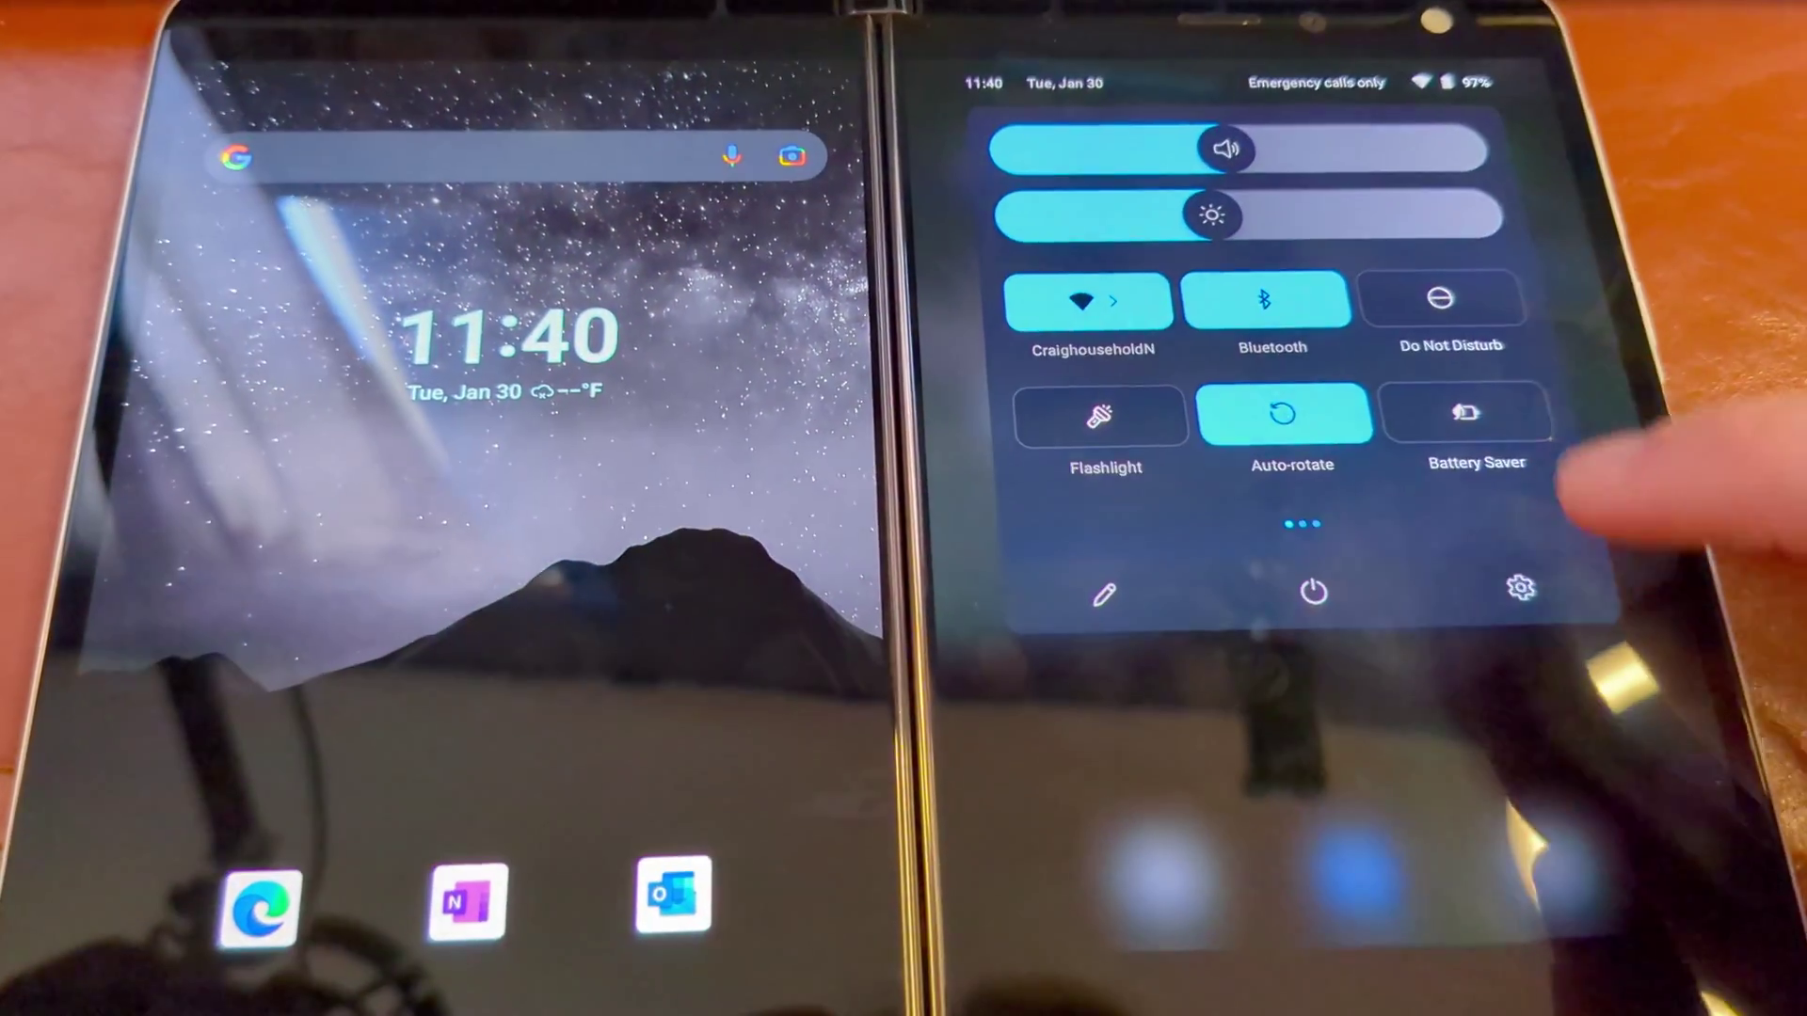
click(1600, 753)
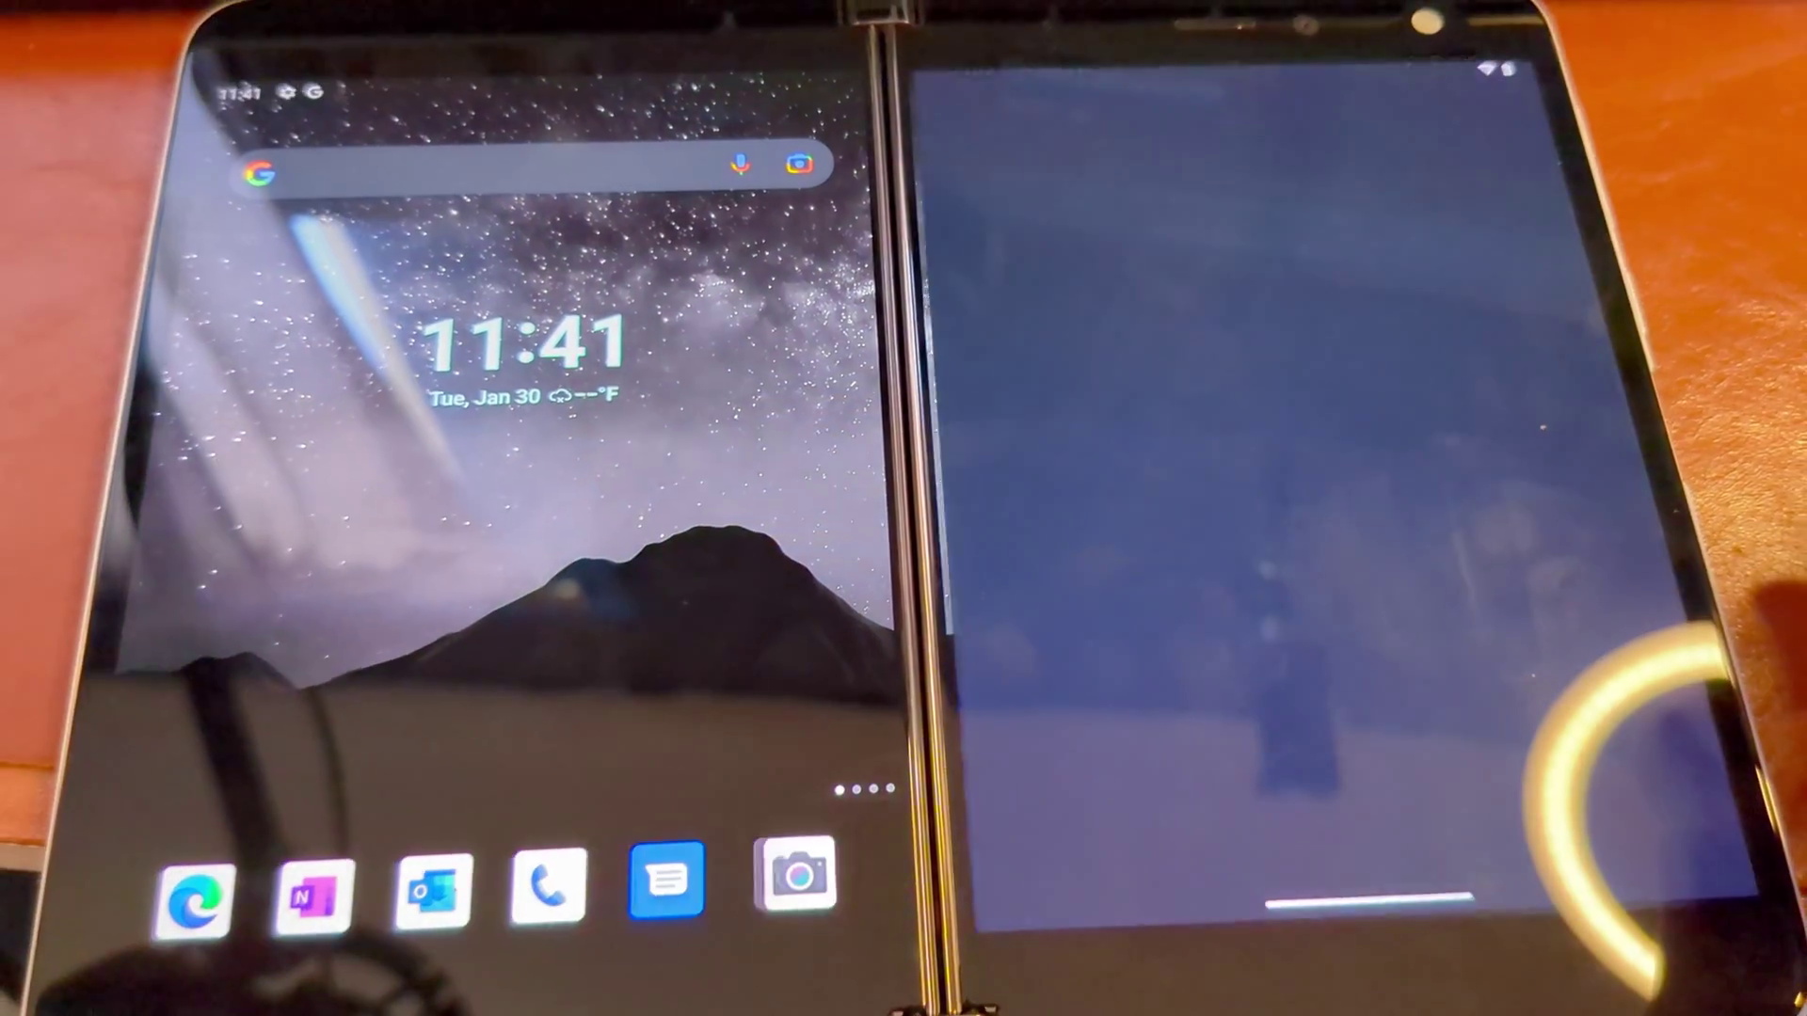
scroll(1252, 602, down, 10)
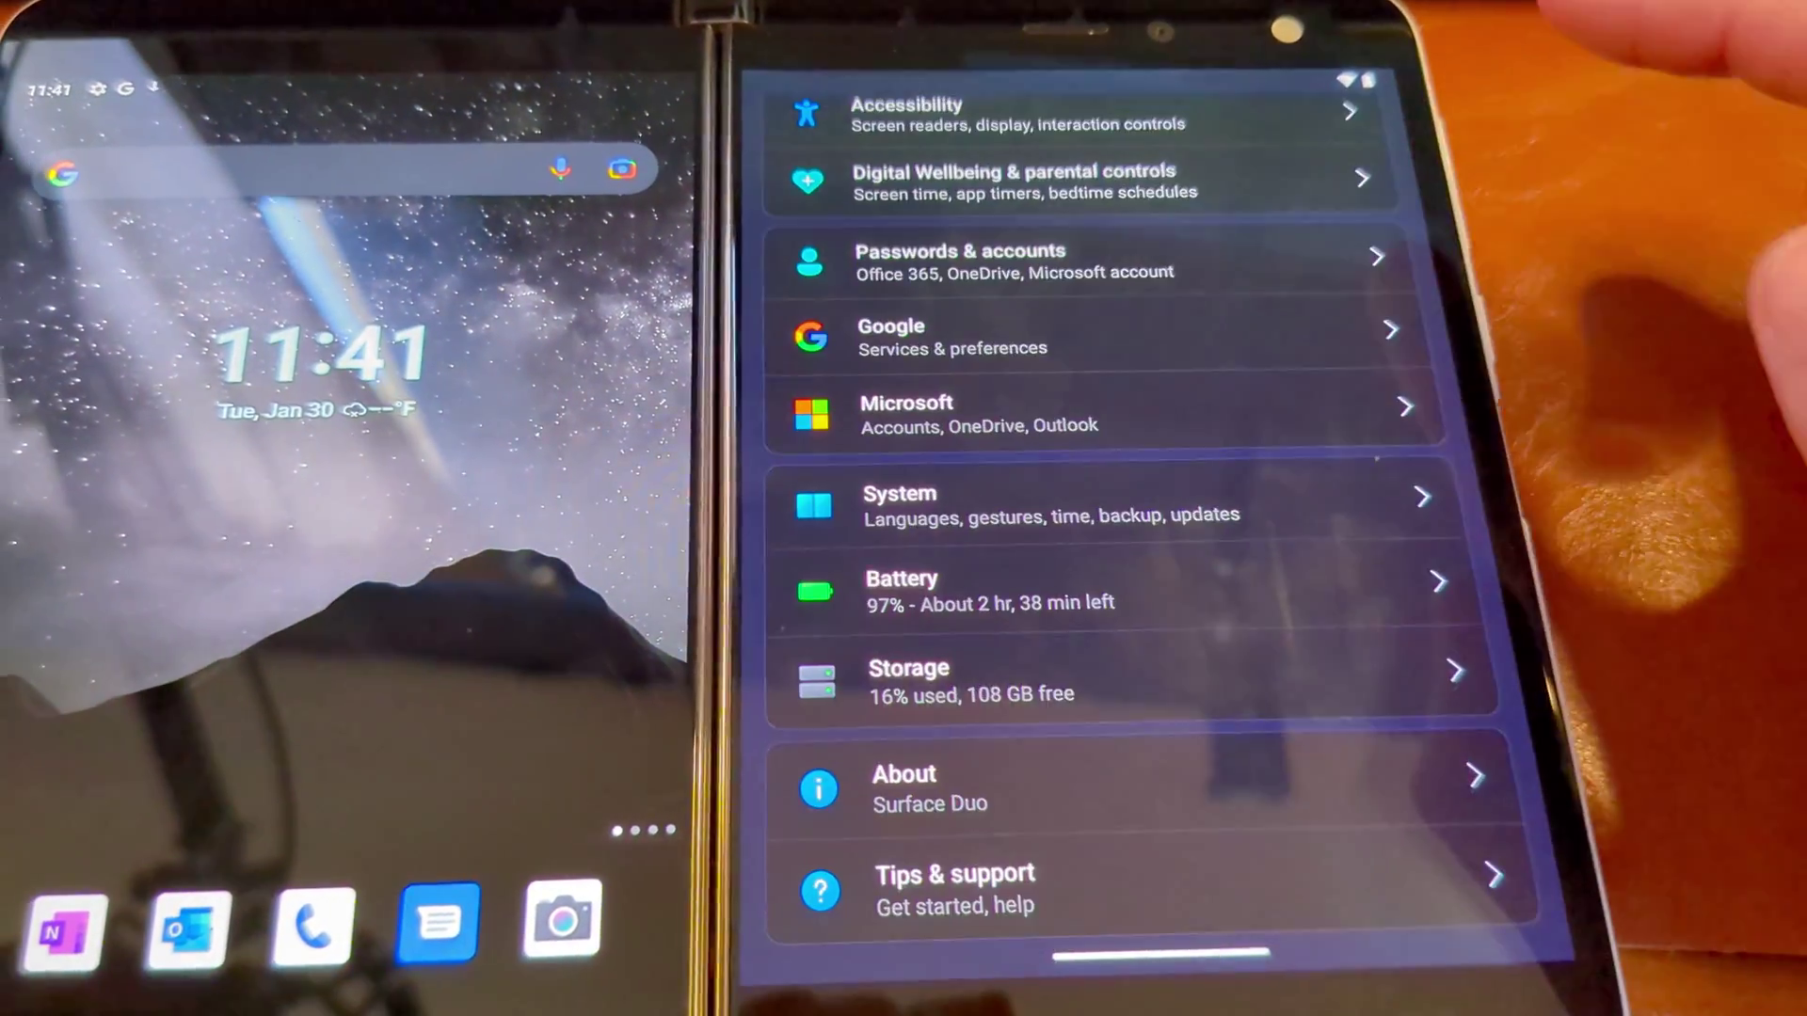
click(1177, 790)
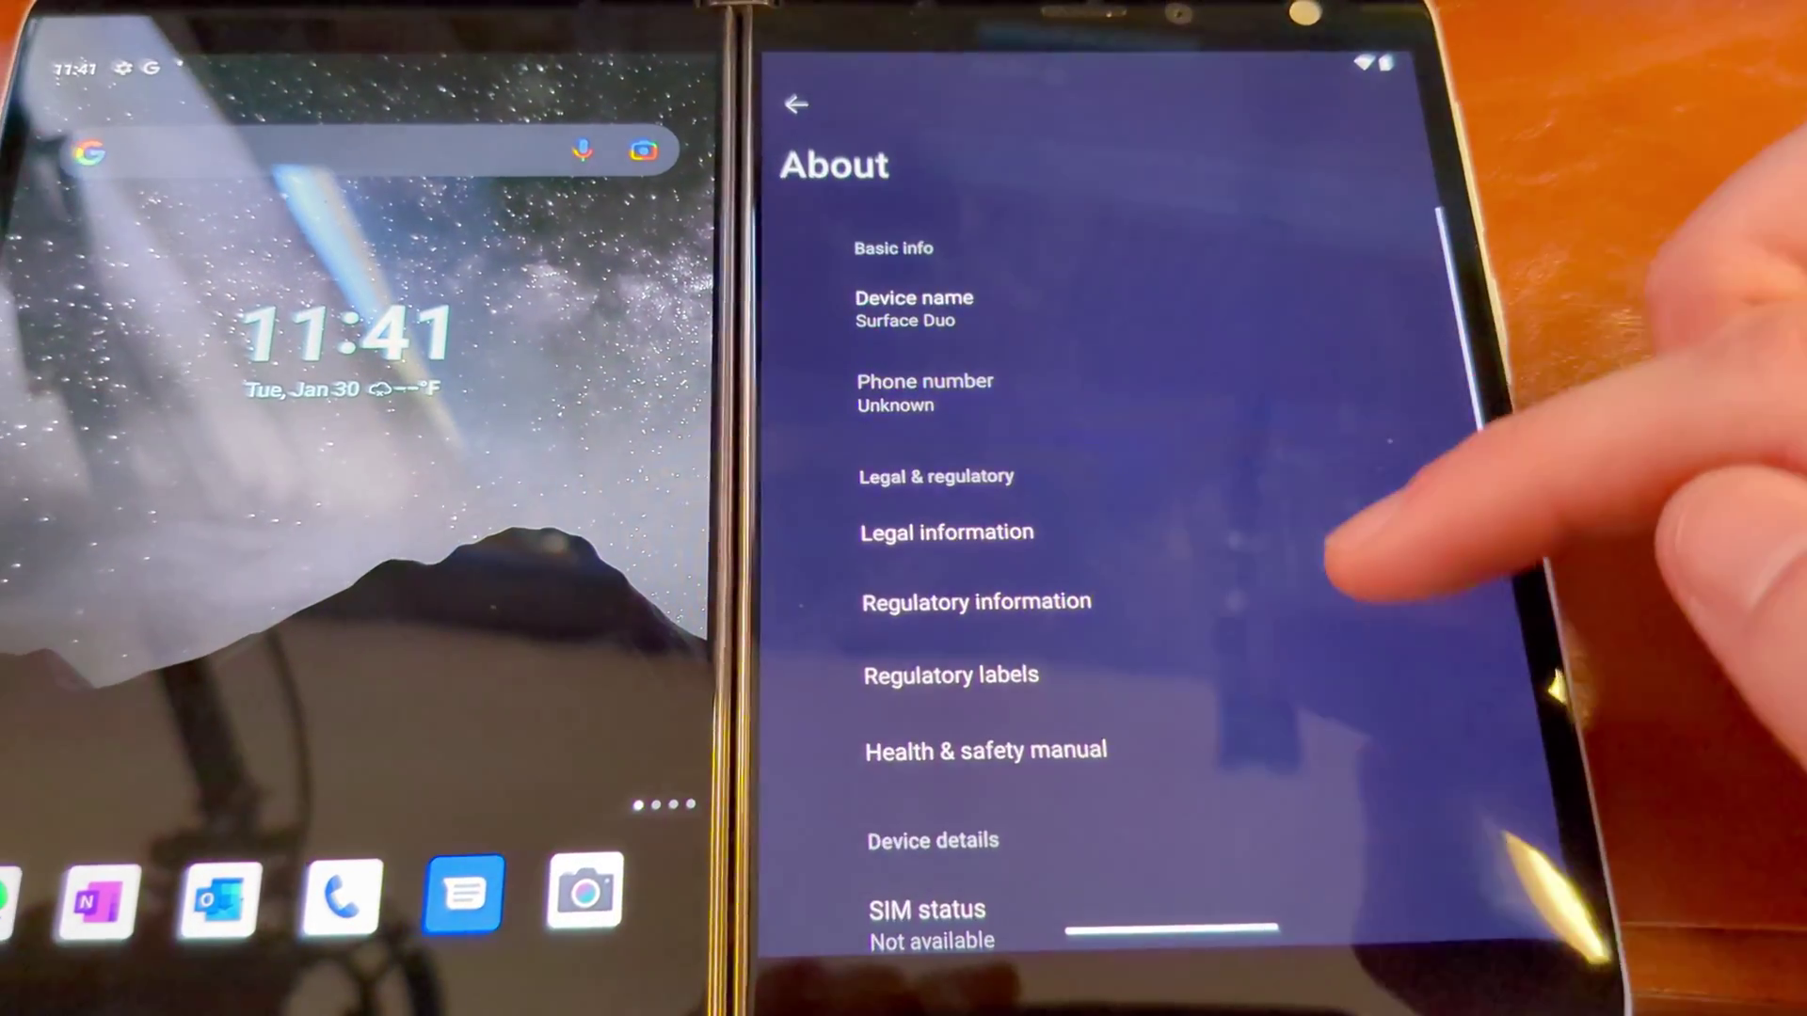
scroll(1331, 565, down, 5)
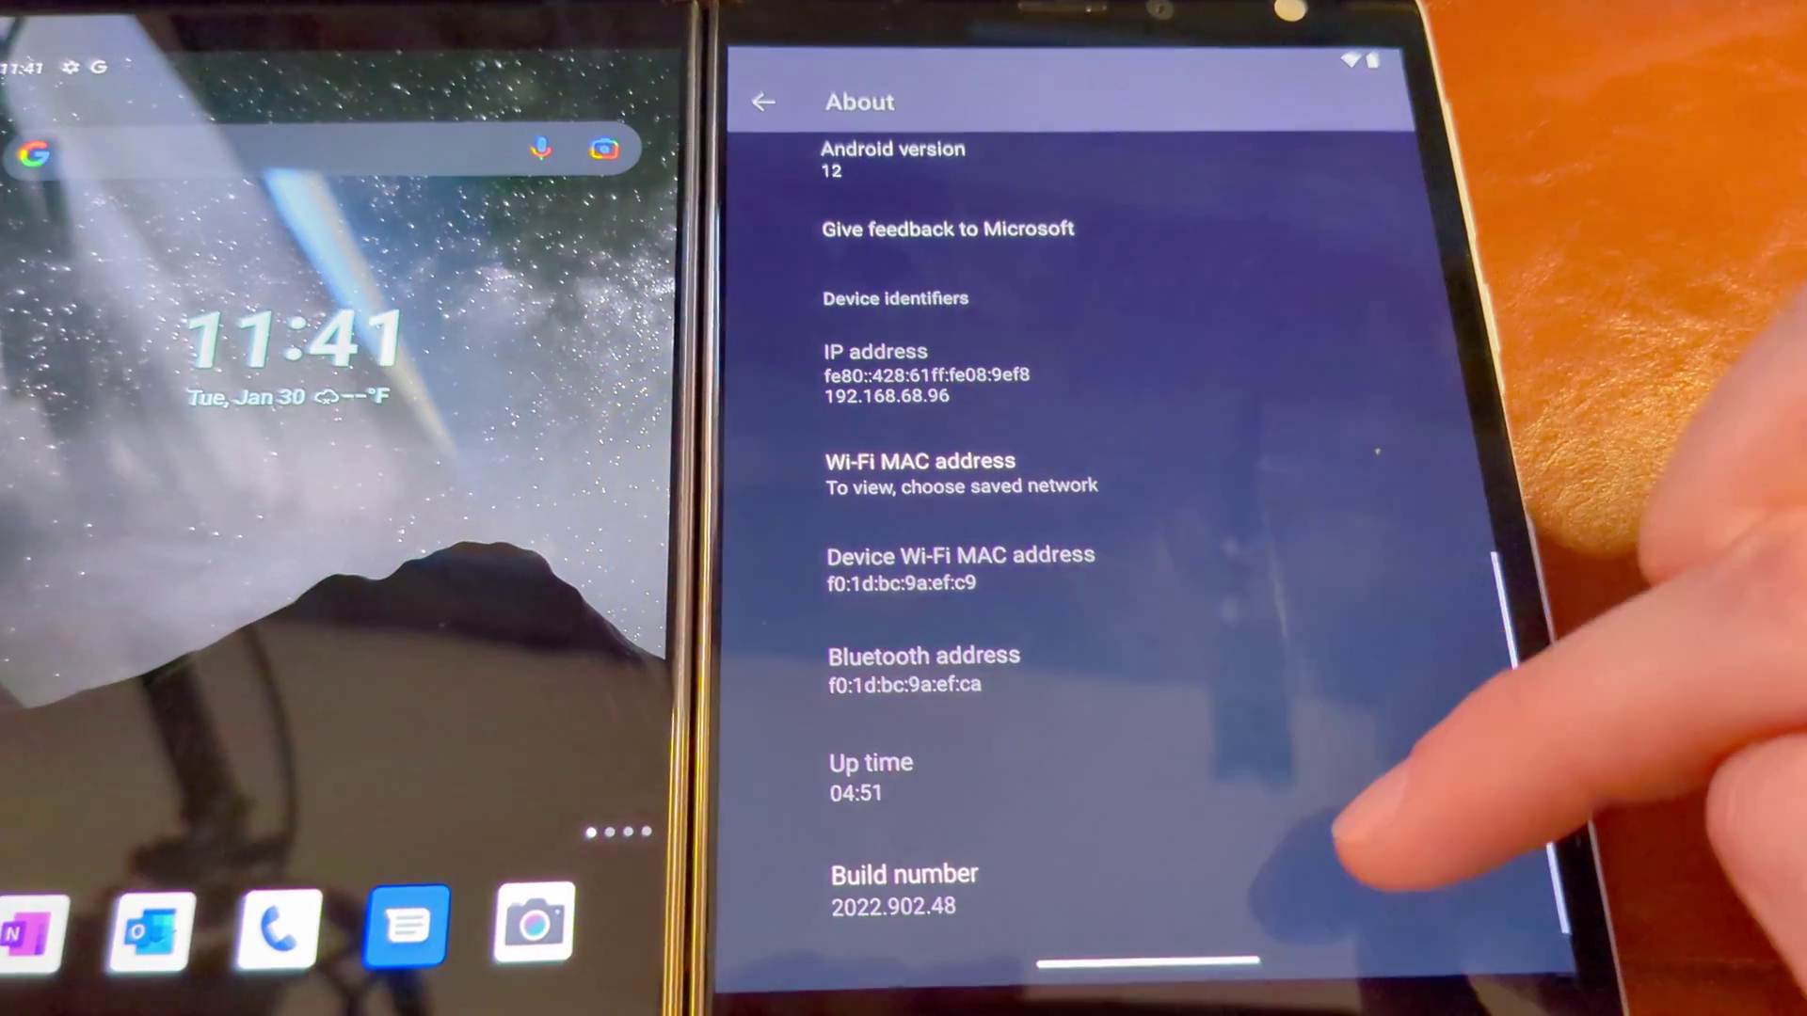
click(1337, 871)
text(9)
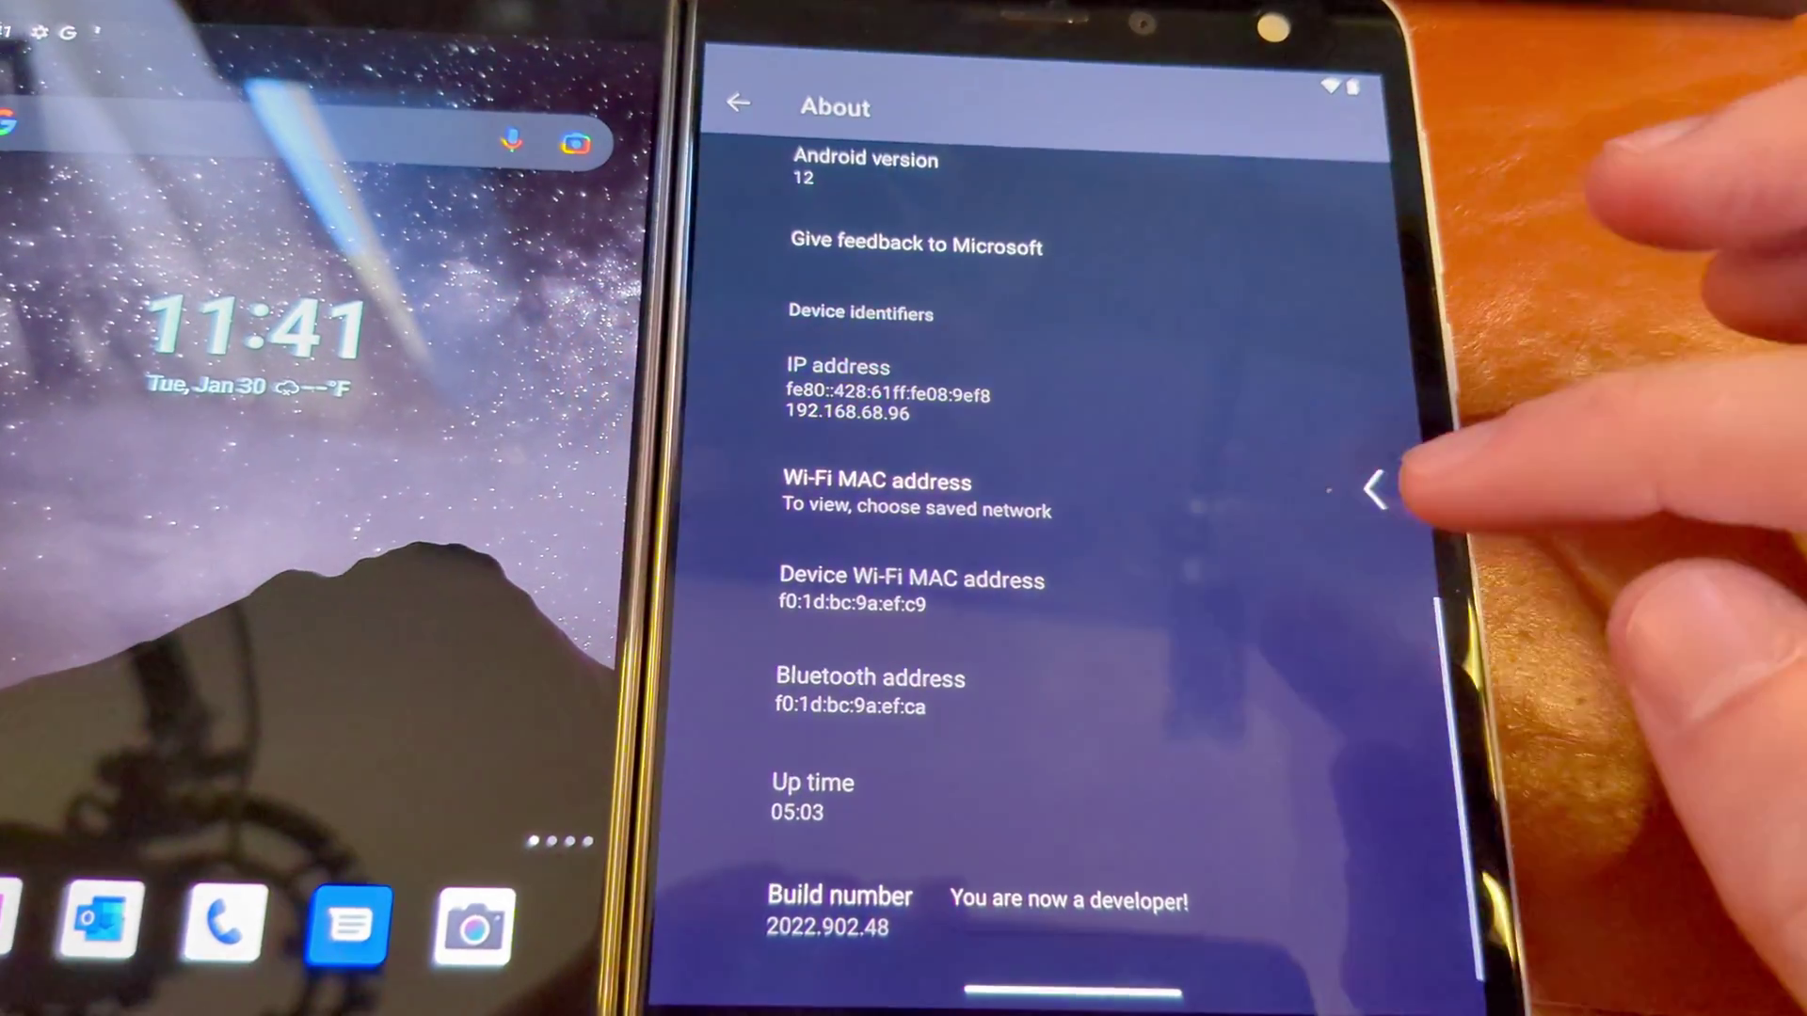
Open System > Developer options and scroll to check OEM unlocking and USB debugging.
drag(1402, 487, 1318, 494)
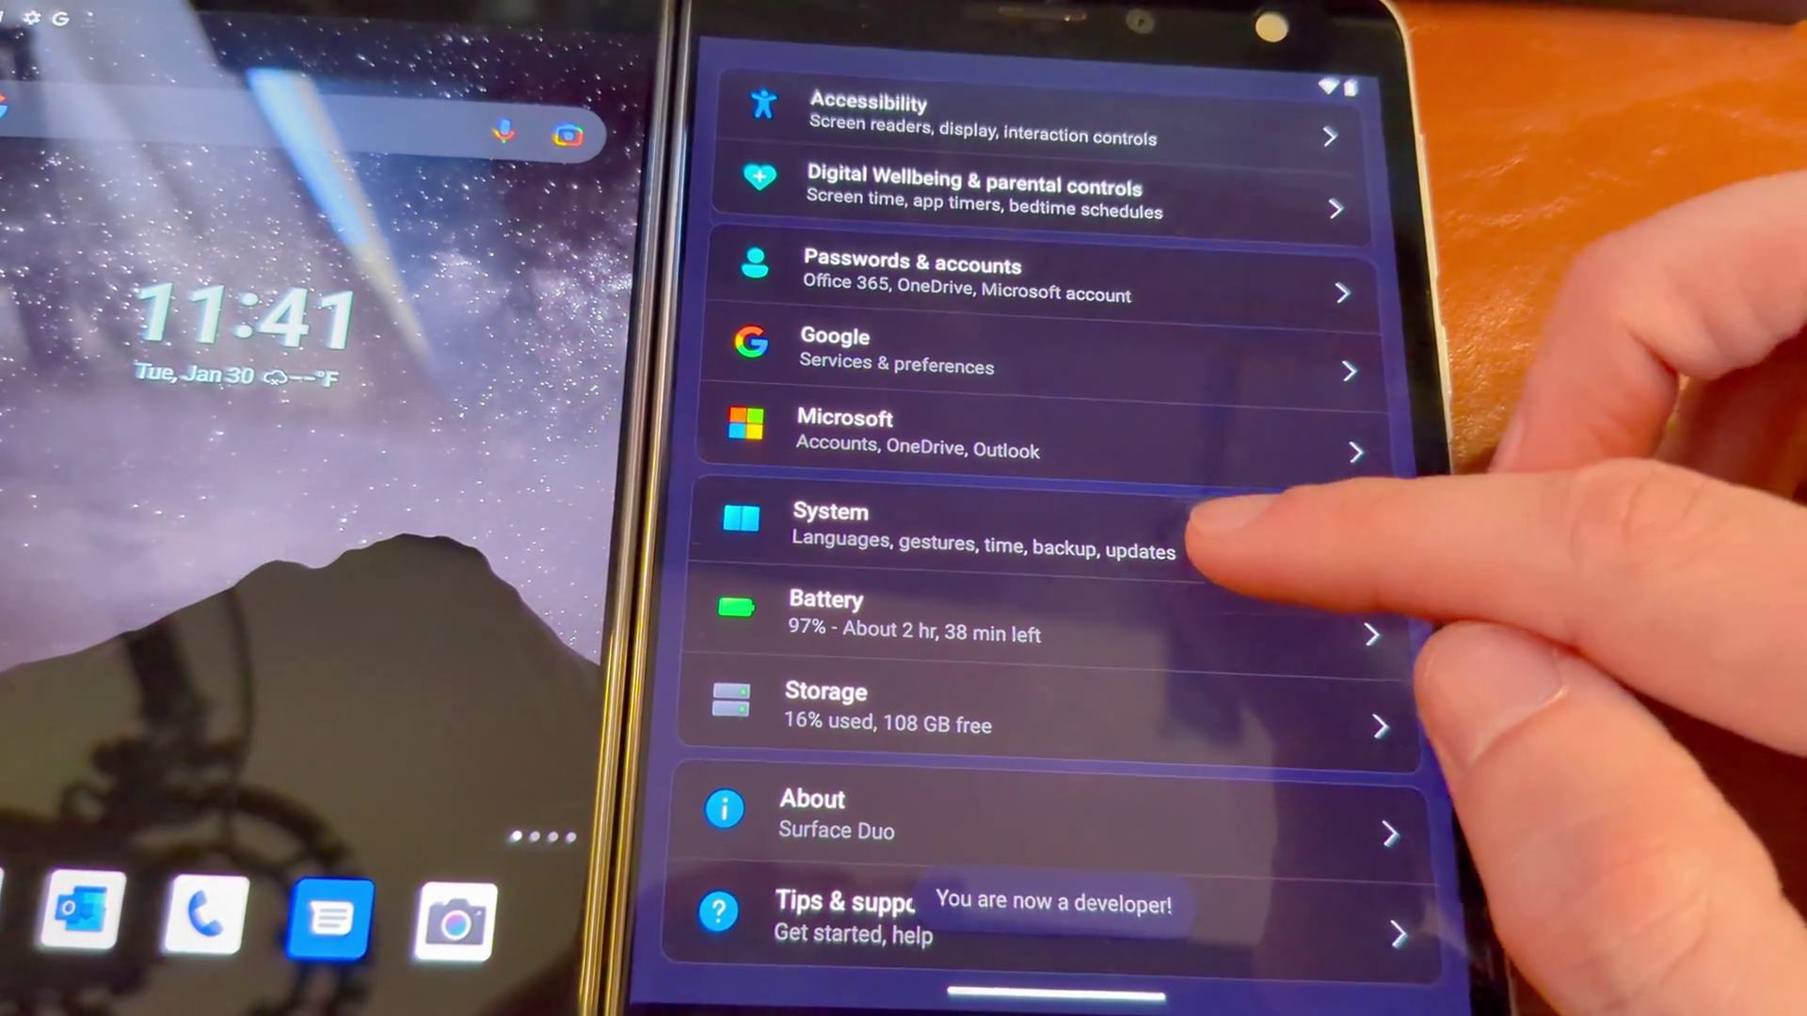
click(1195, 519)
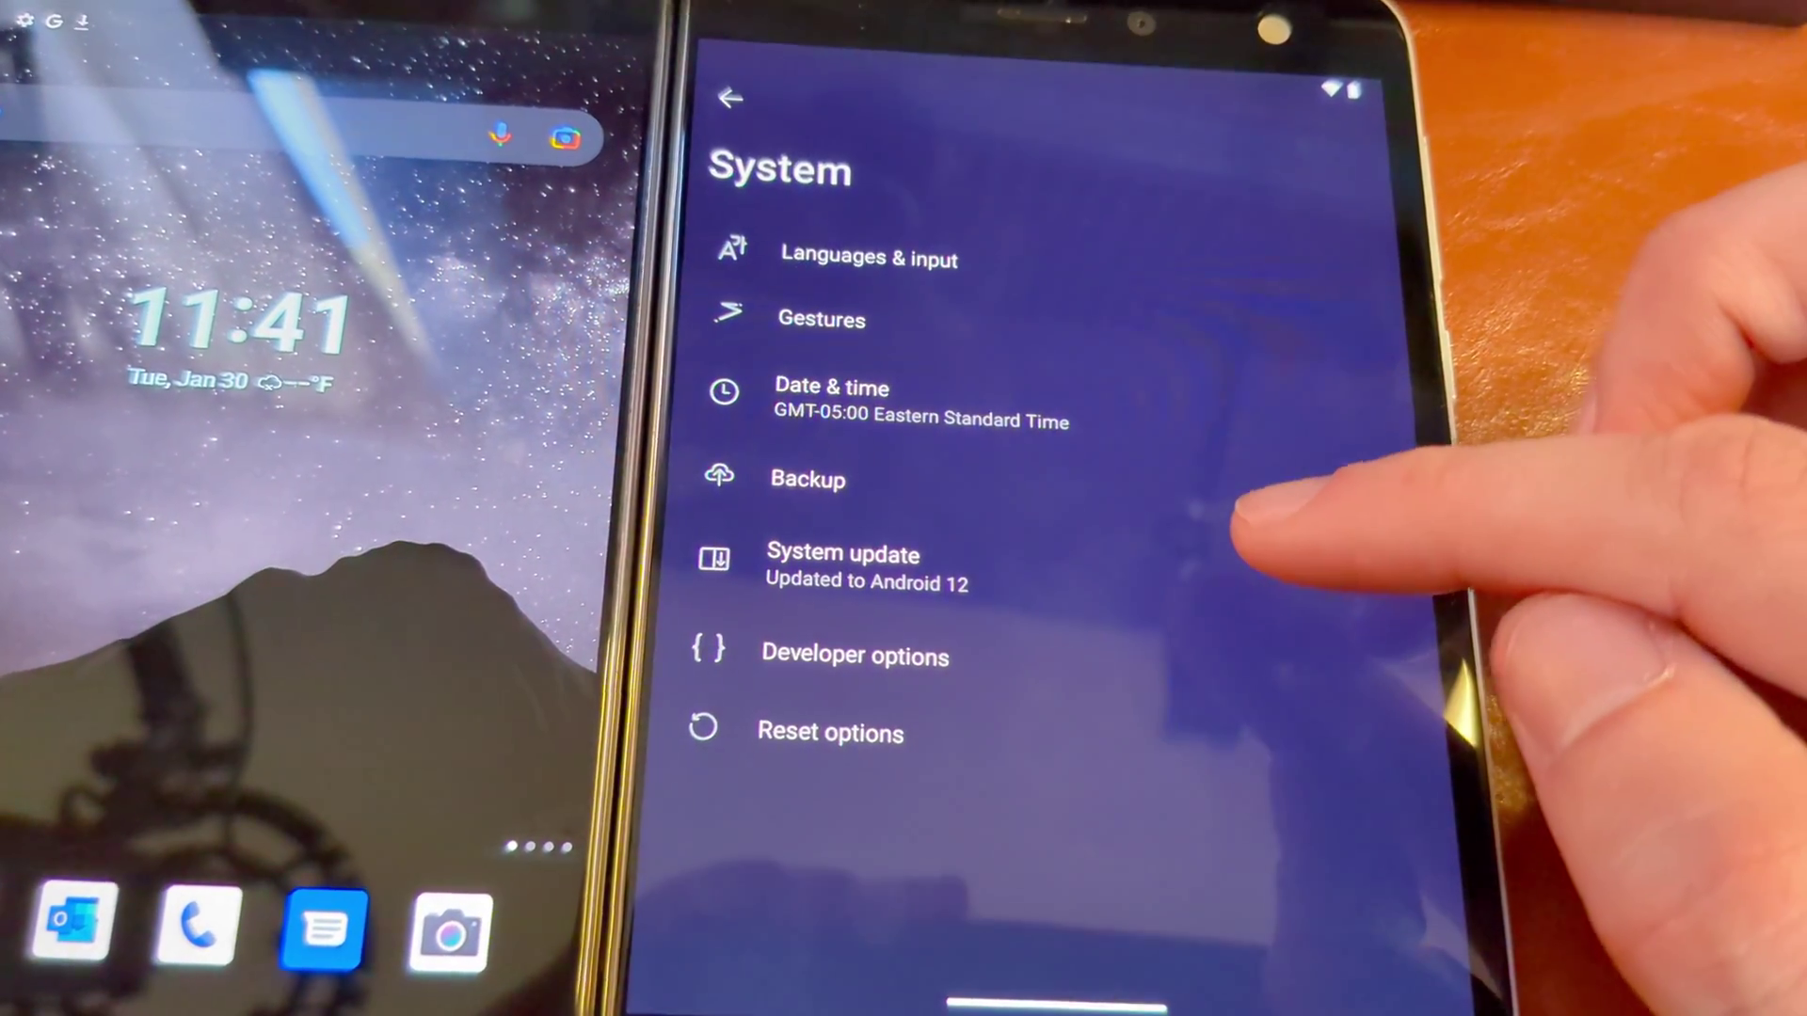
click(1130, 659)
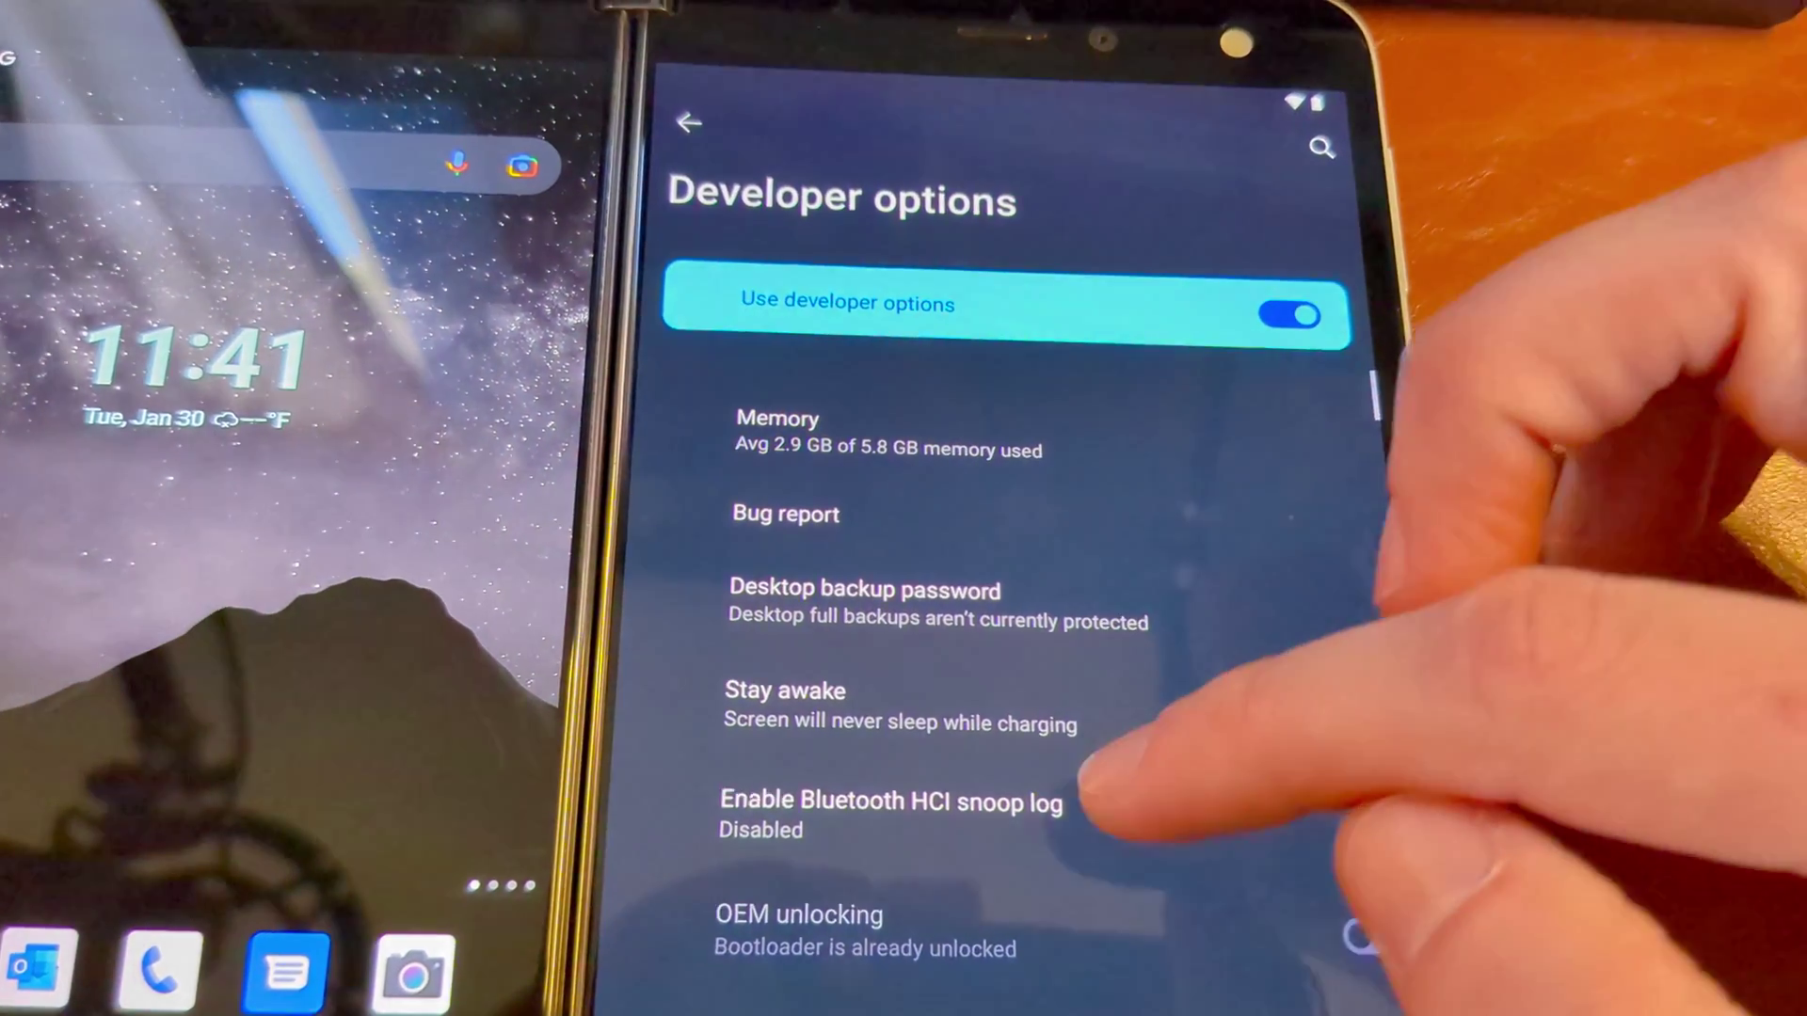
drag(1171, 781, 1266, 612)
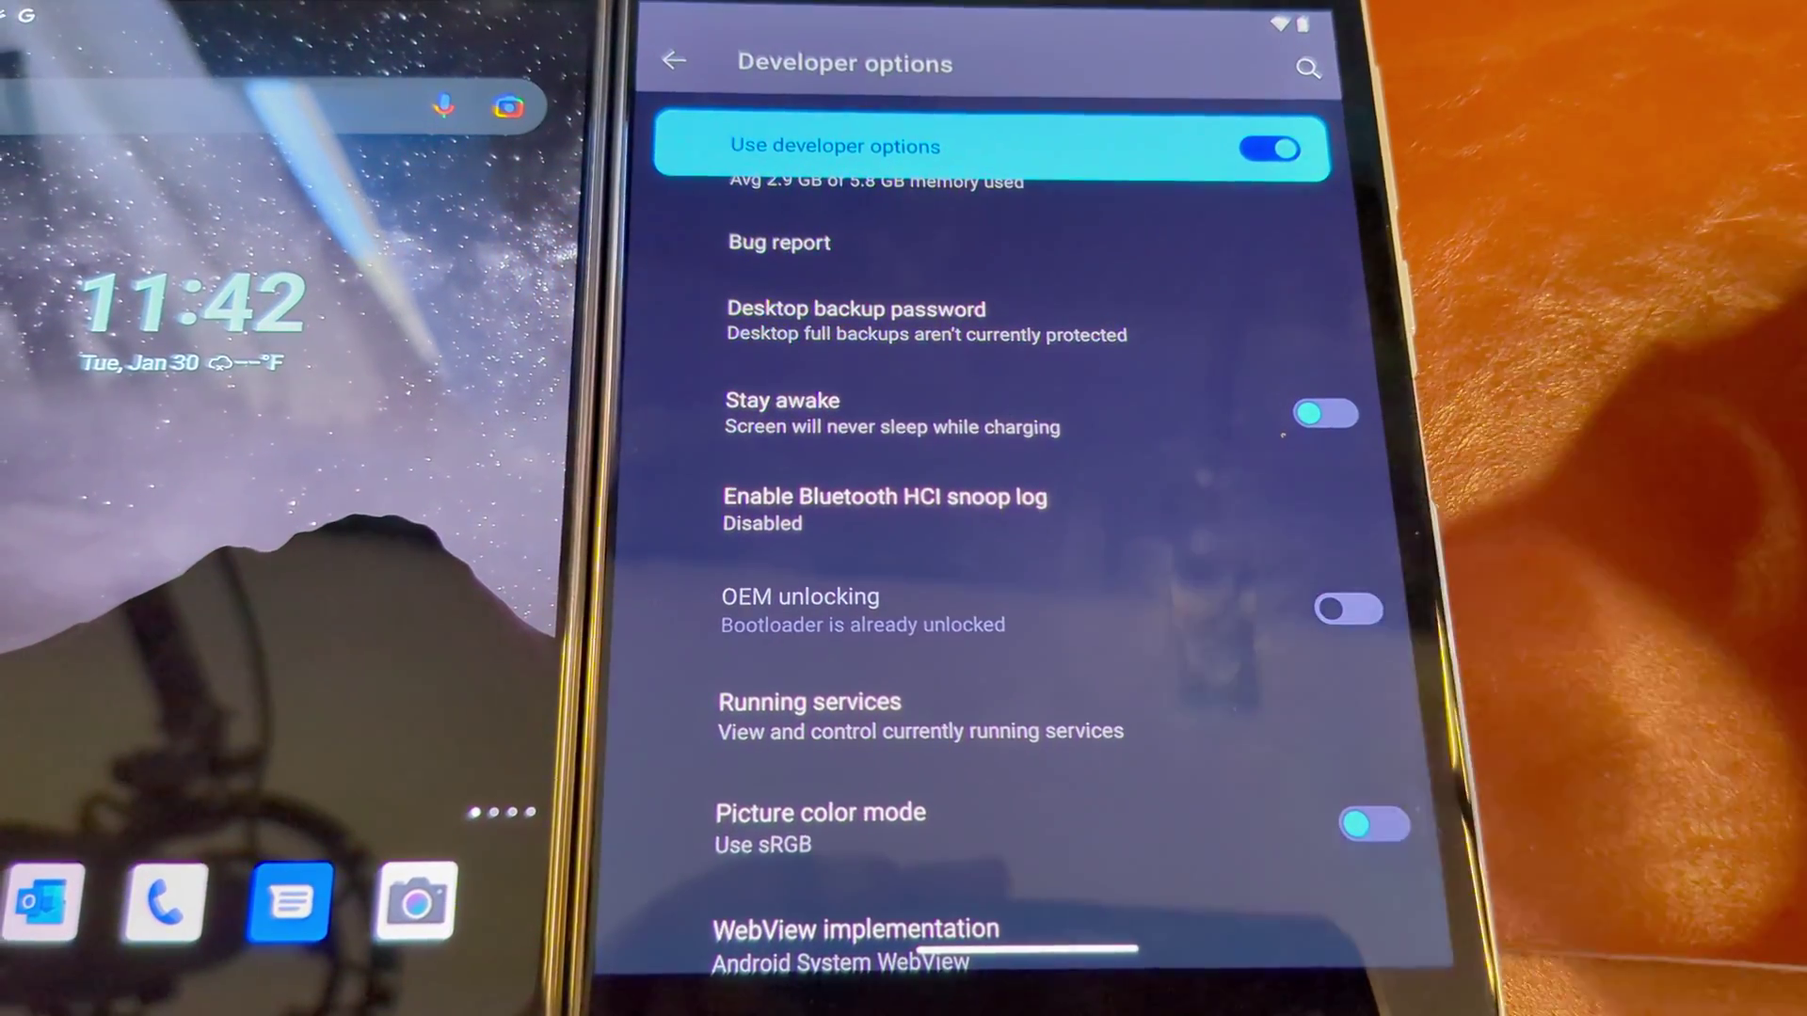
drag(1613, 565, 1210, 403)
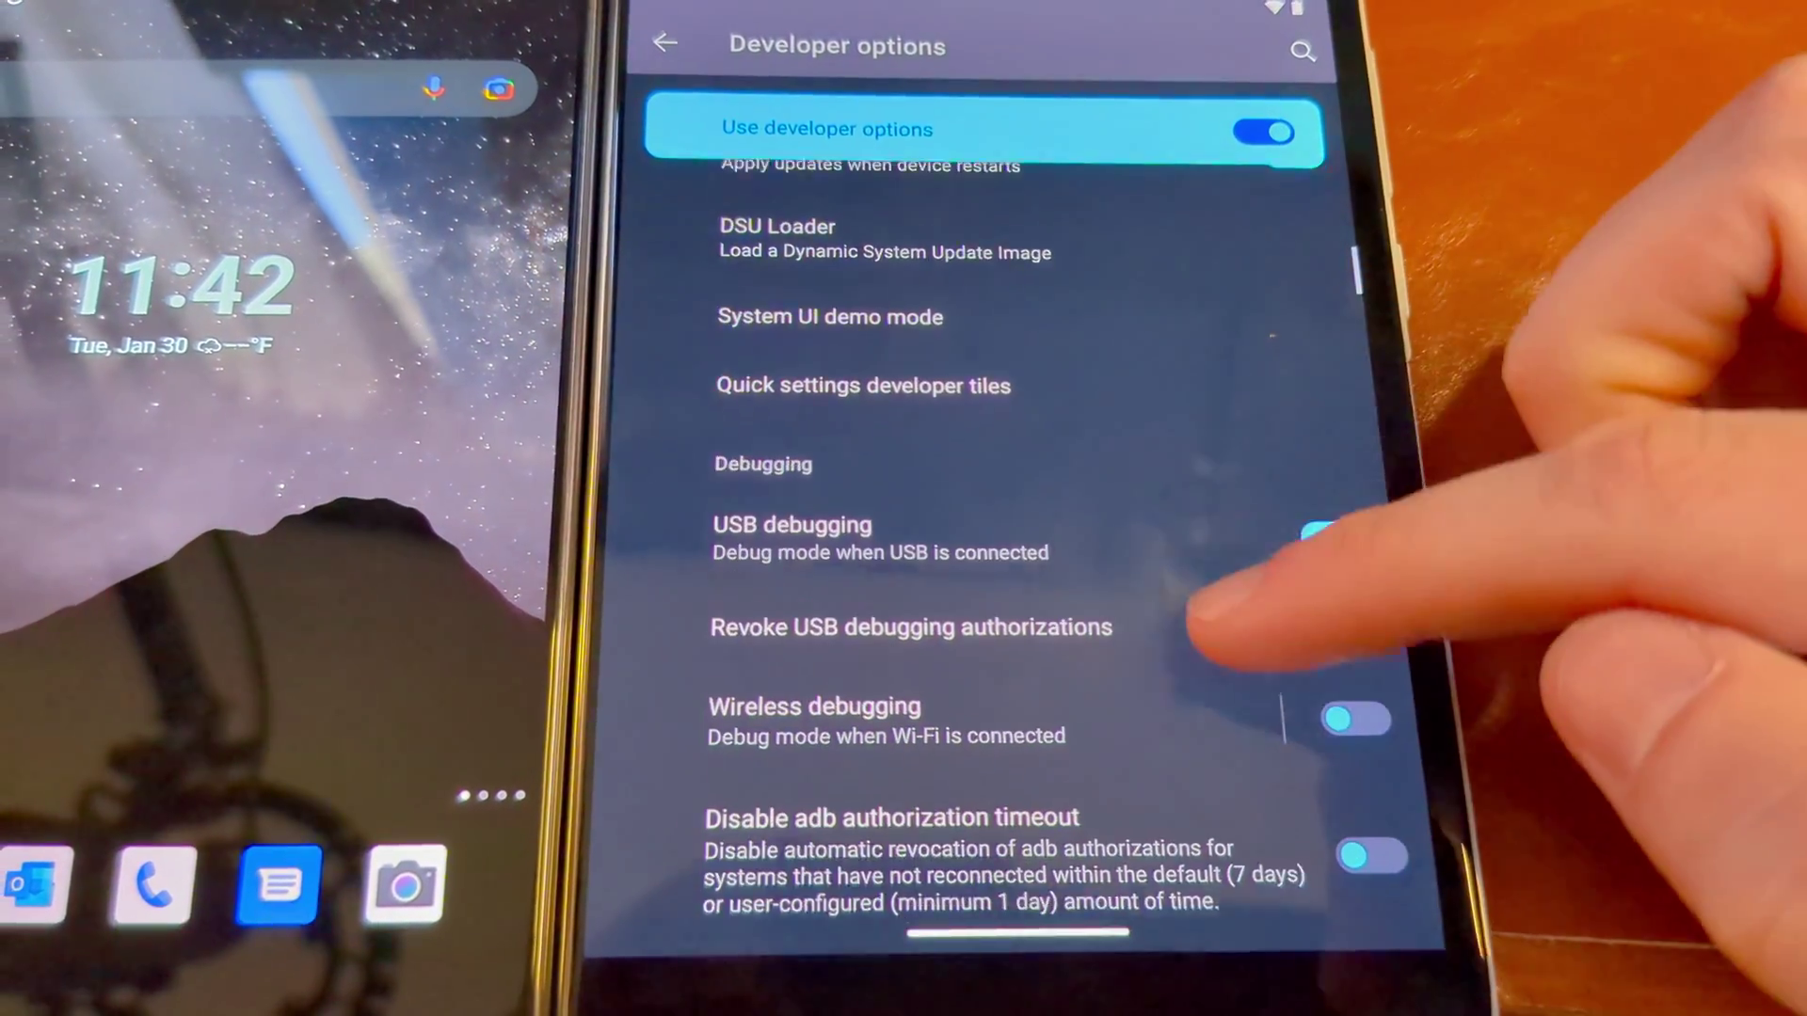
drag(1200, 612, 1318, 537)
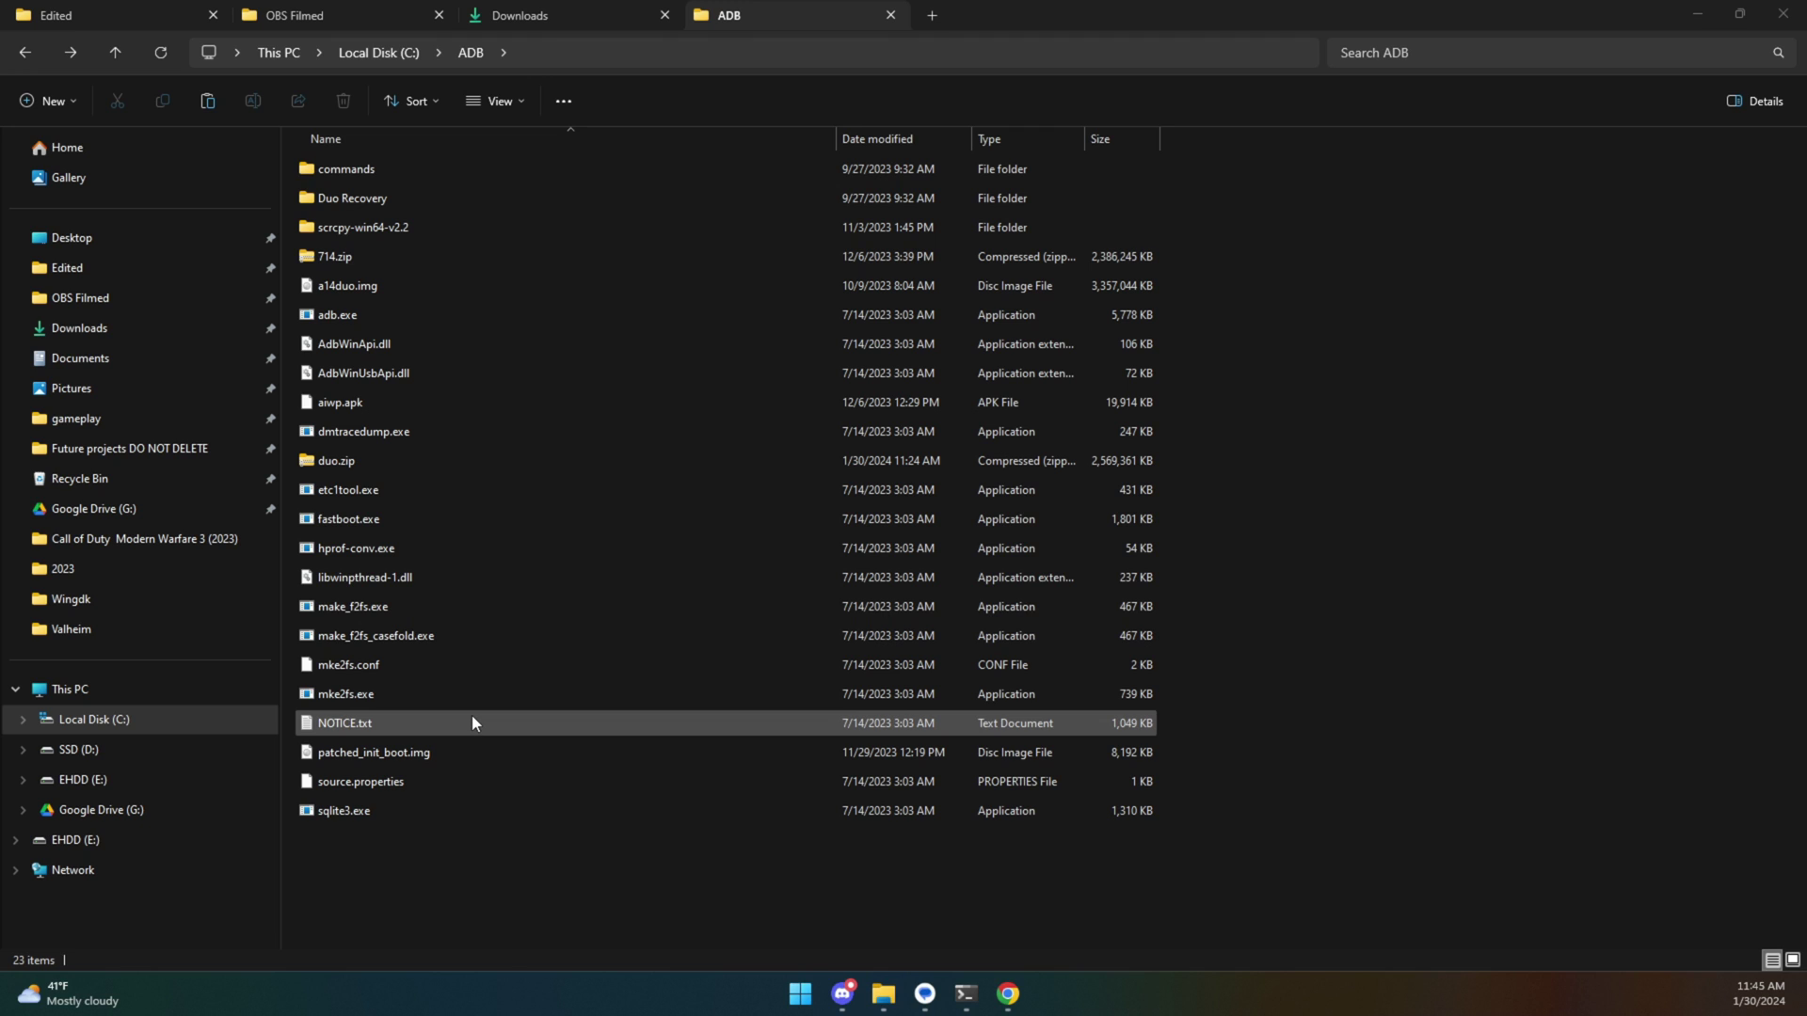
Confirm the C:\ADB path, then launch Command Prompt from Start and run cd c:/adb.
click(602, 57)
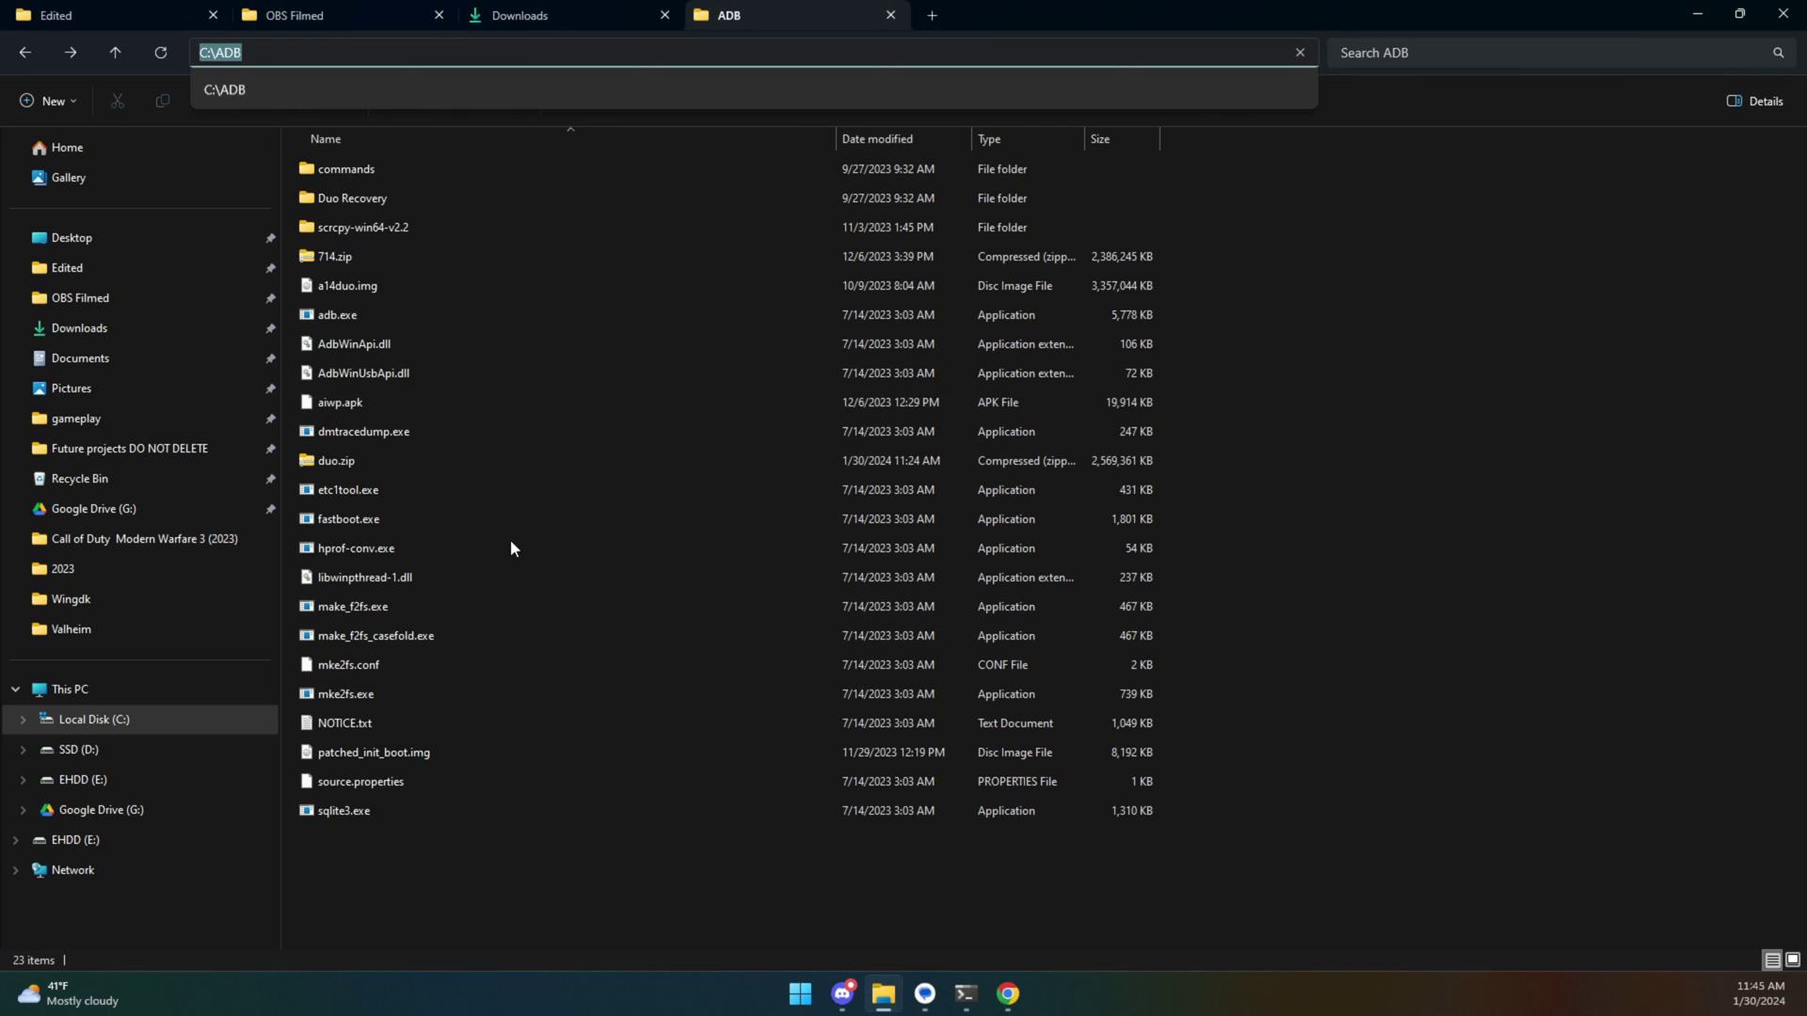
click(680, 901)
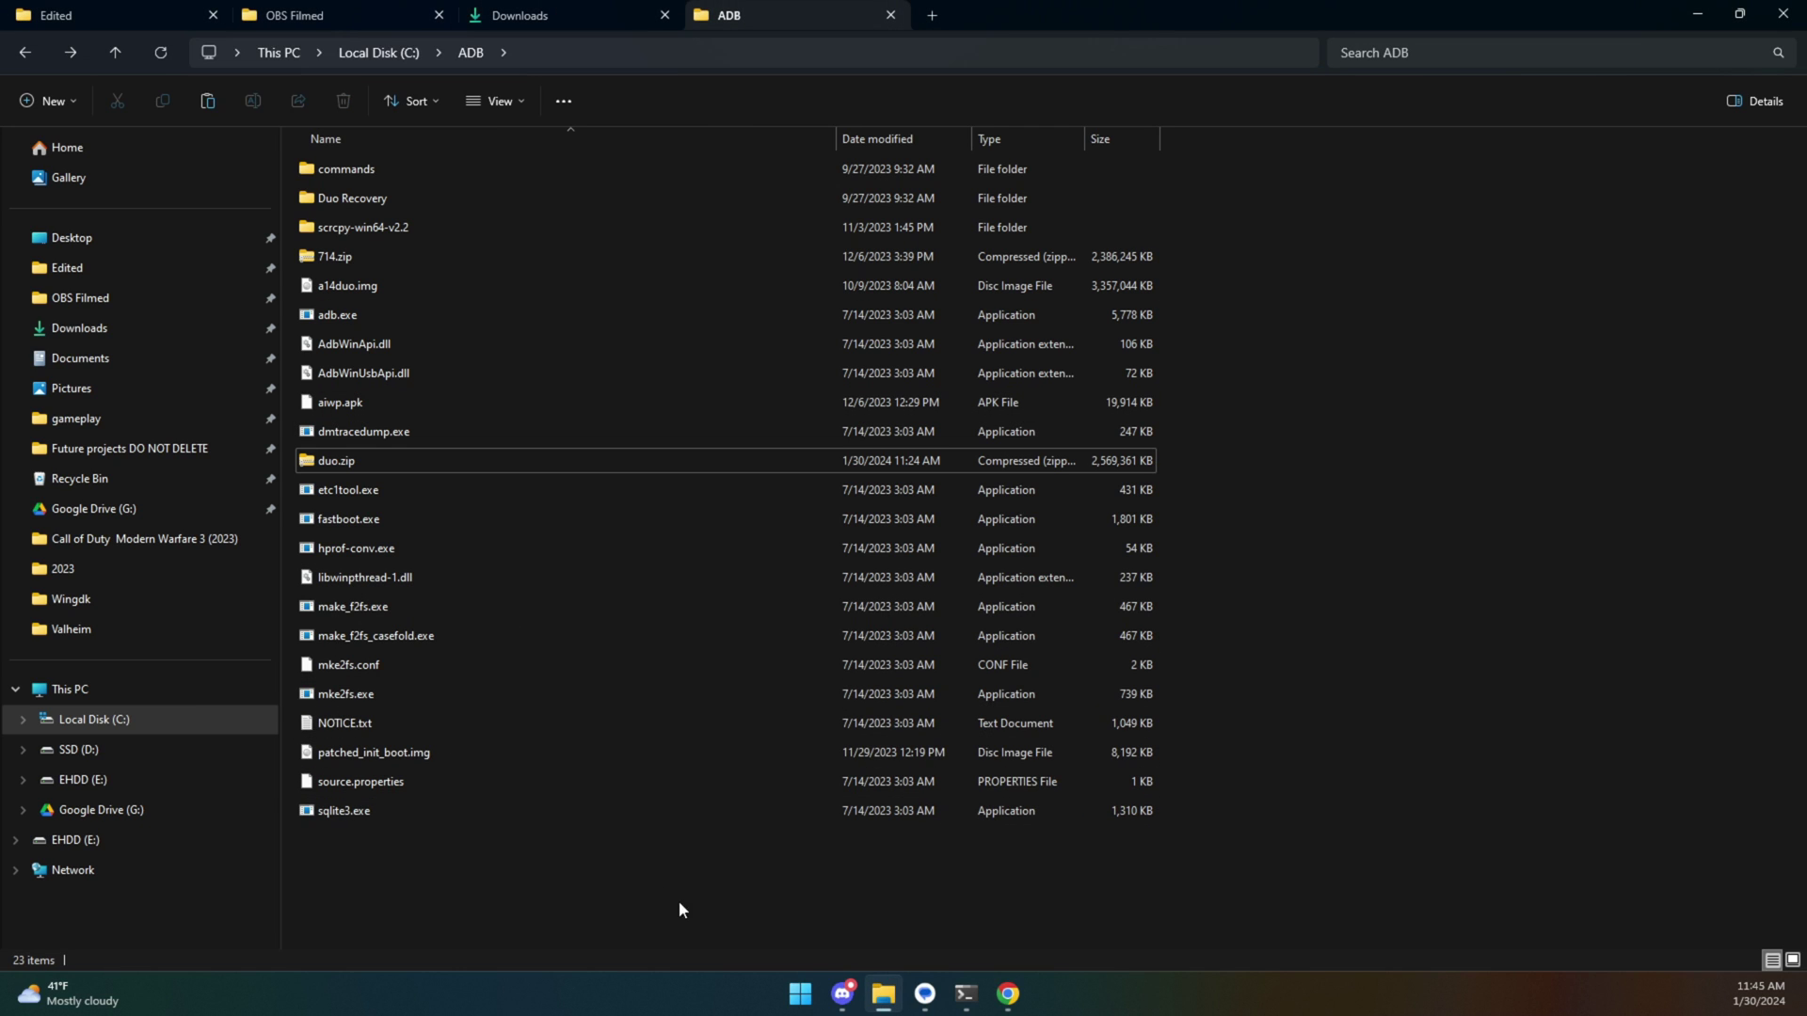
click(802, 995)
text(cmd)
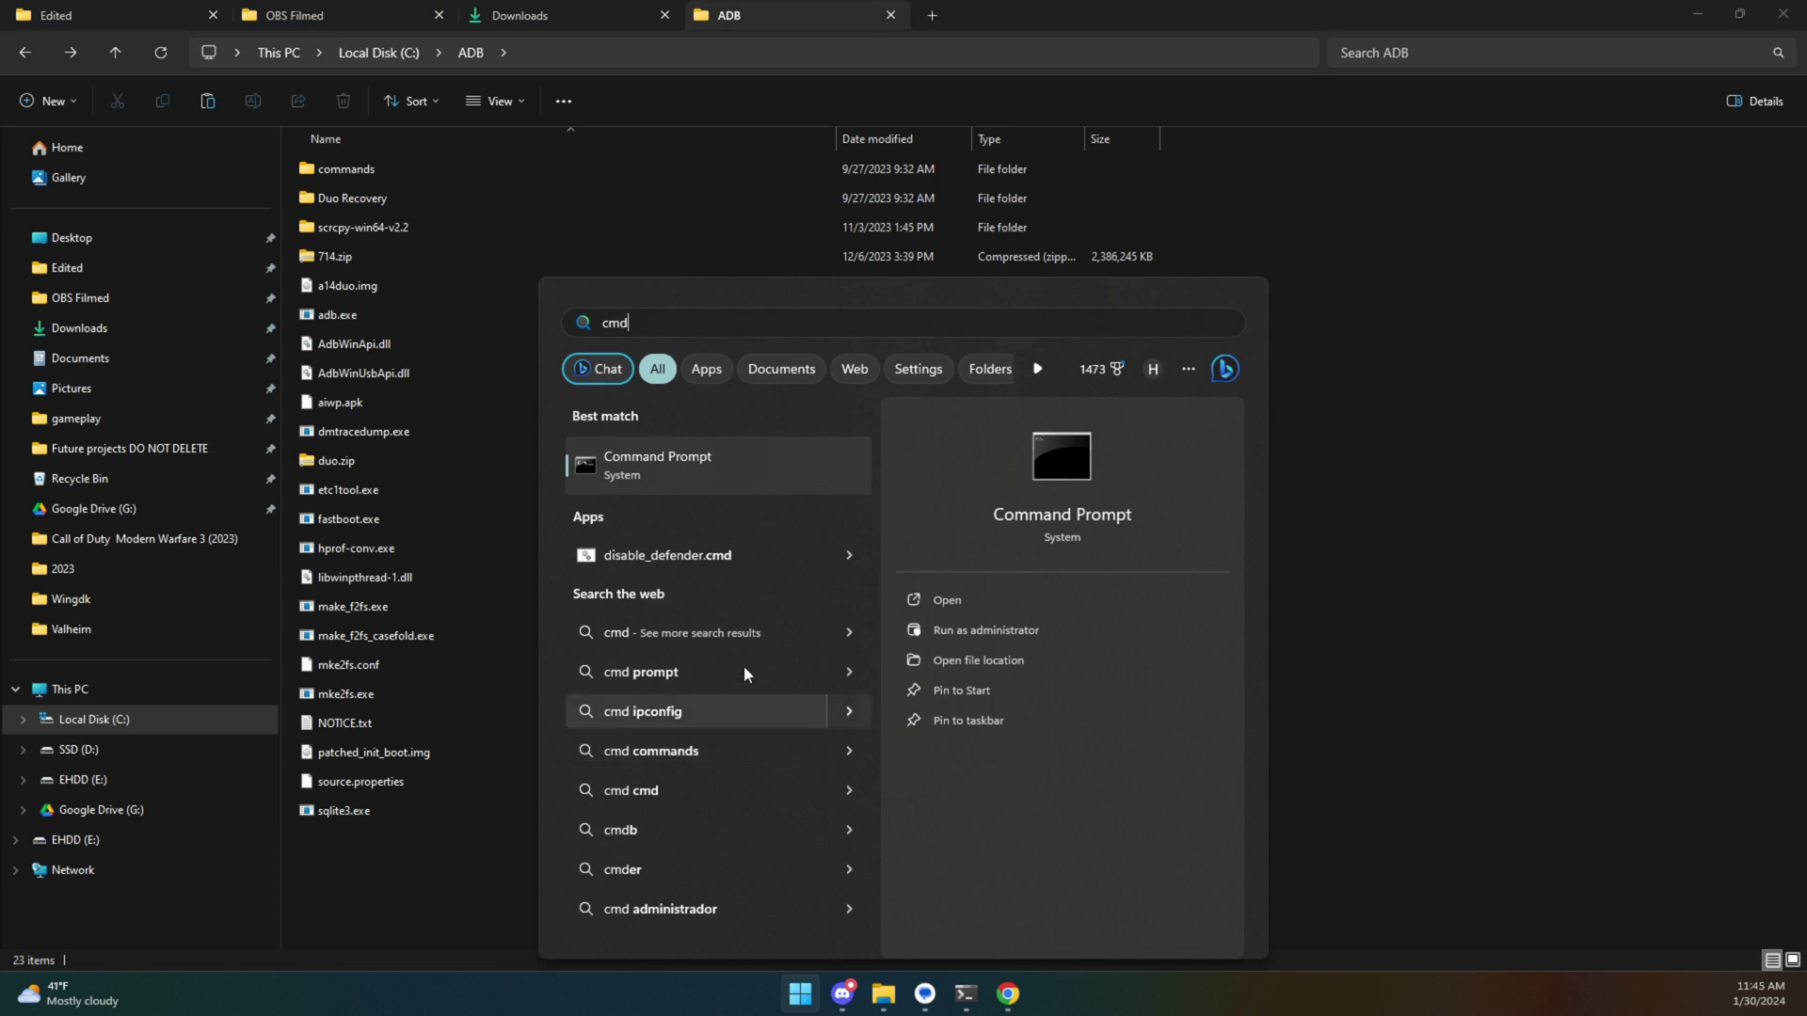
click(670, 459)
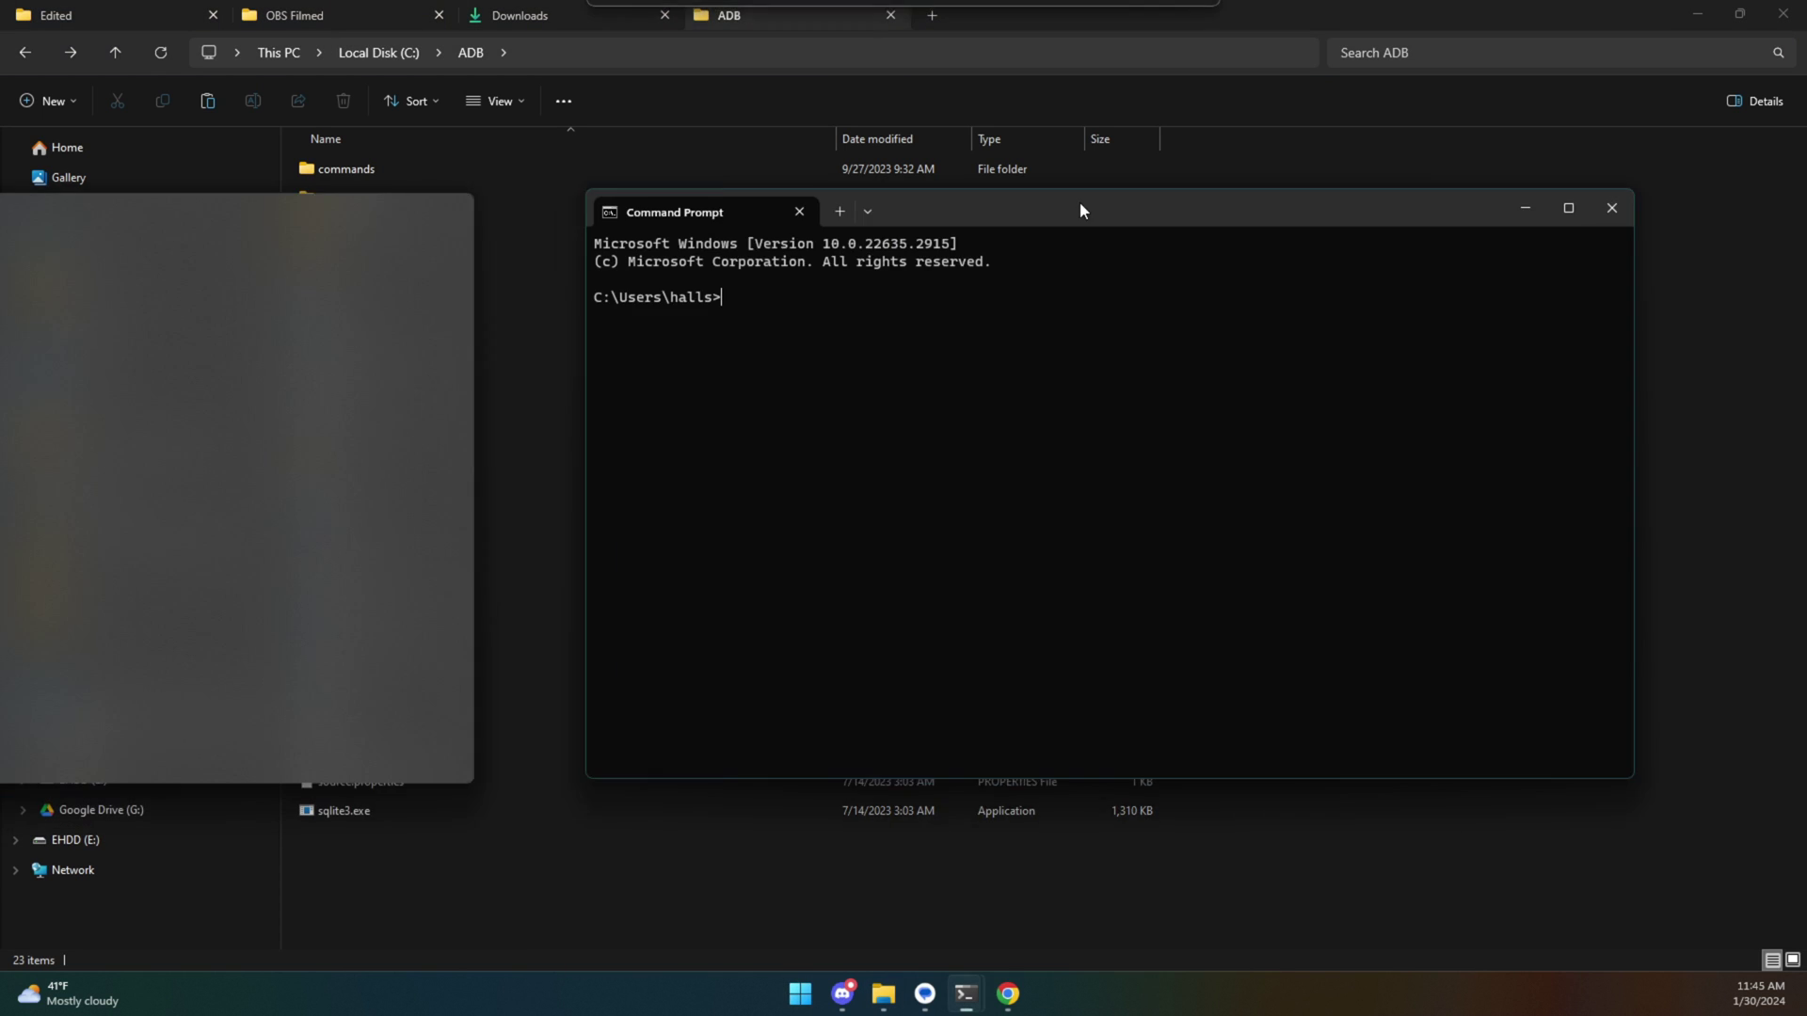
drag(1081, 201, 841, 198)
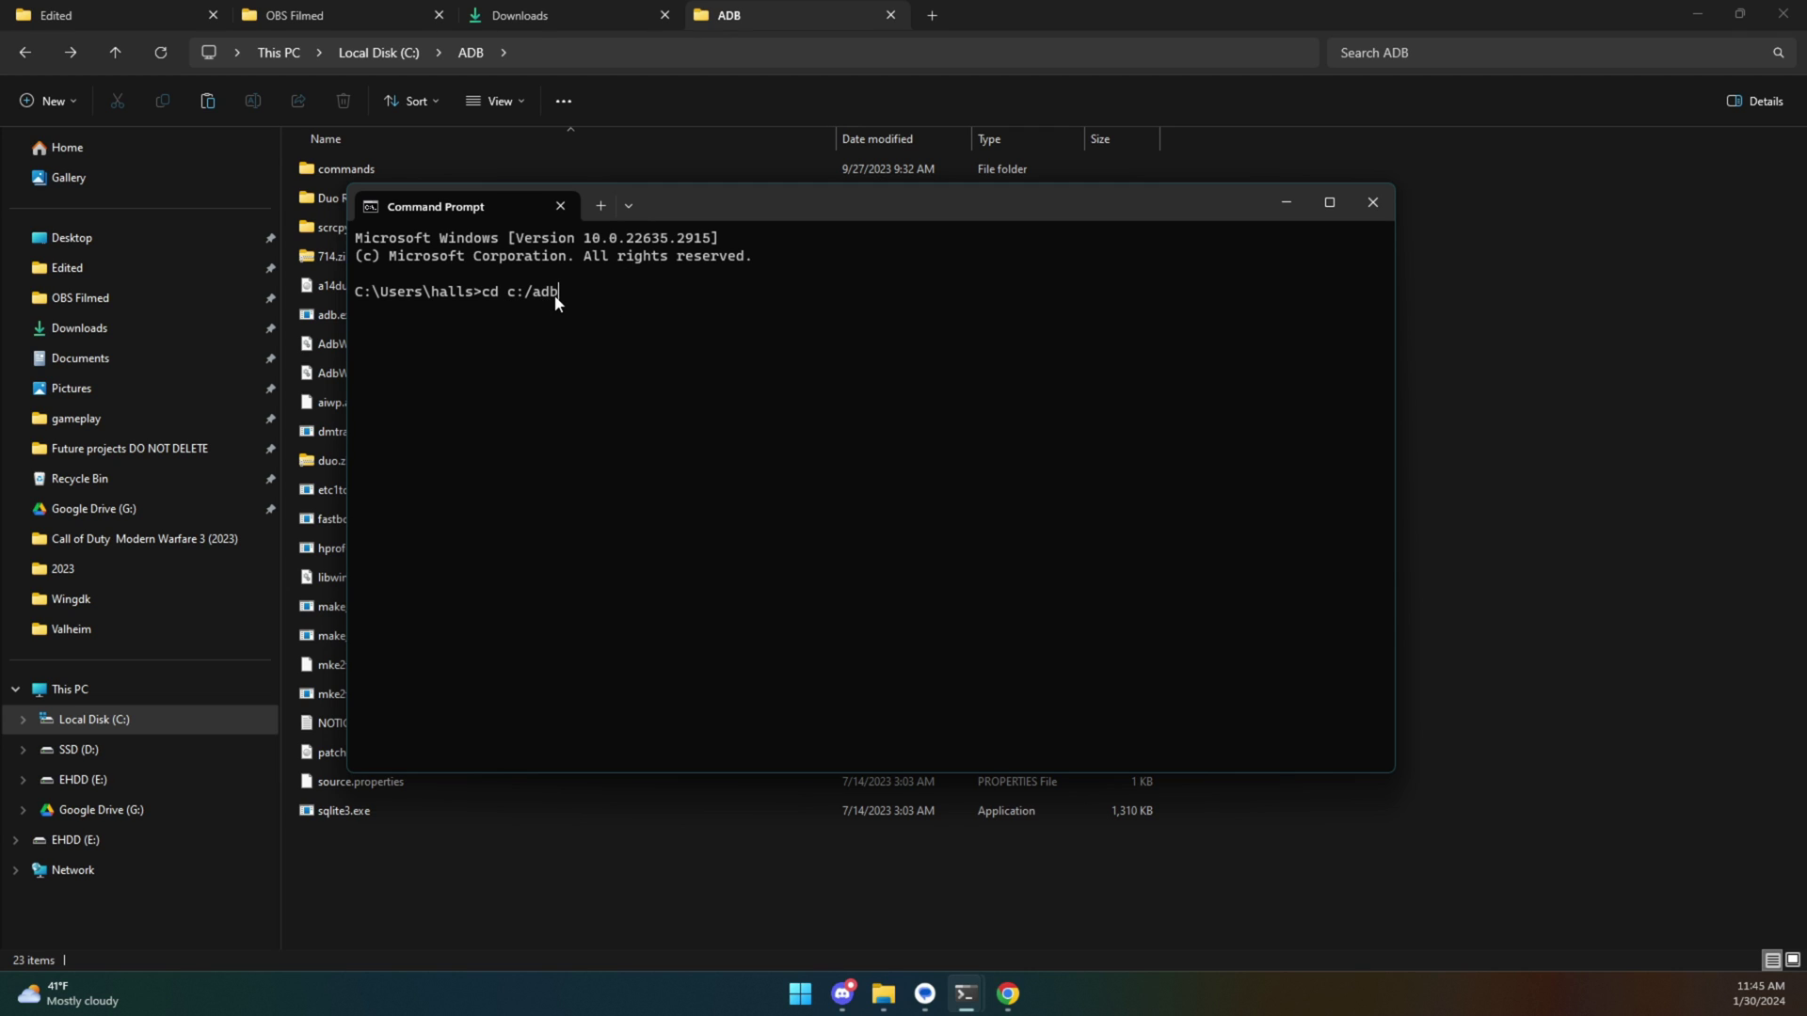
key(Return)
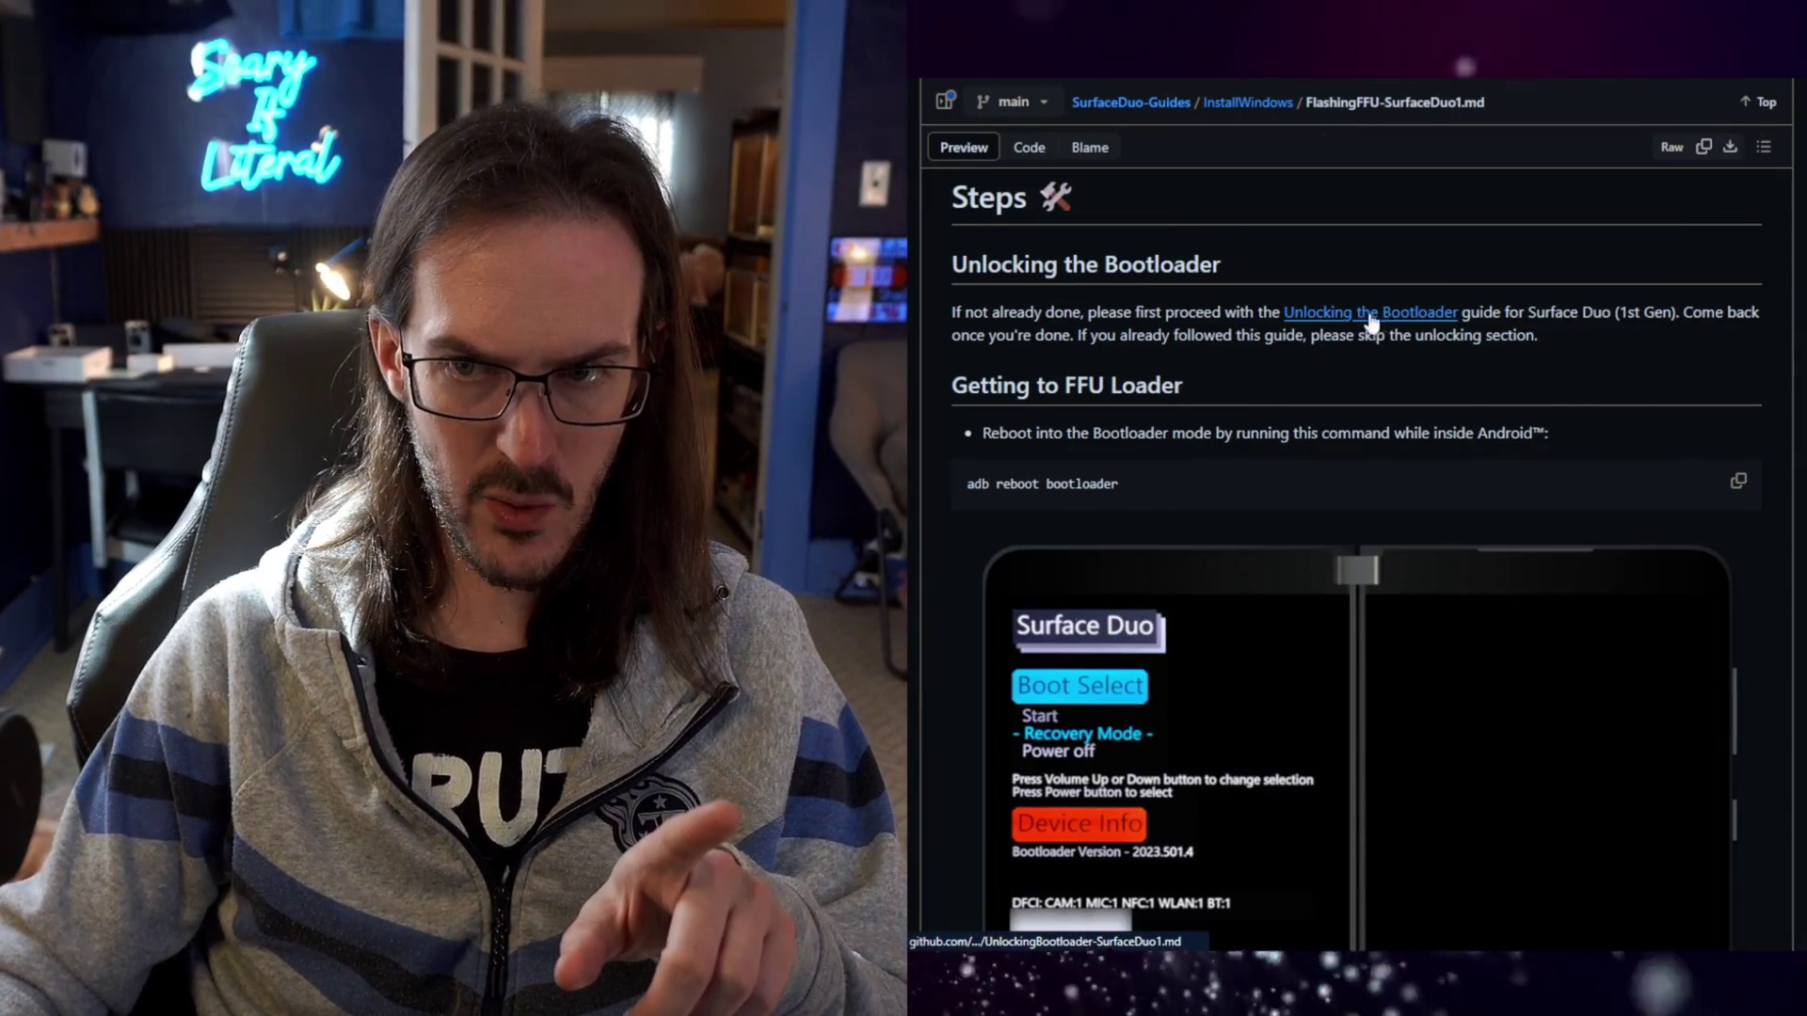
Open the Unlocking the Bootloader guide and highlight its 'adb reboot bootloader' command.
click(1370, 312)
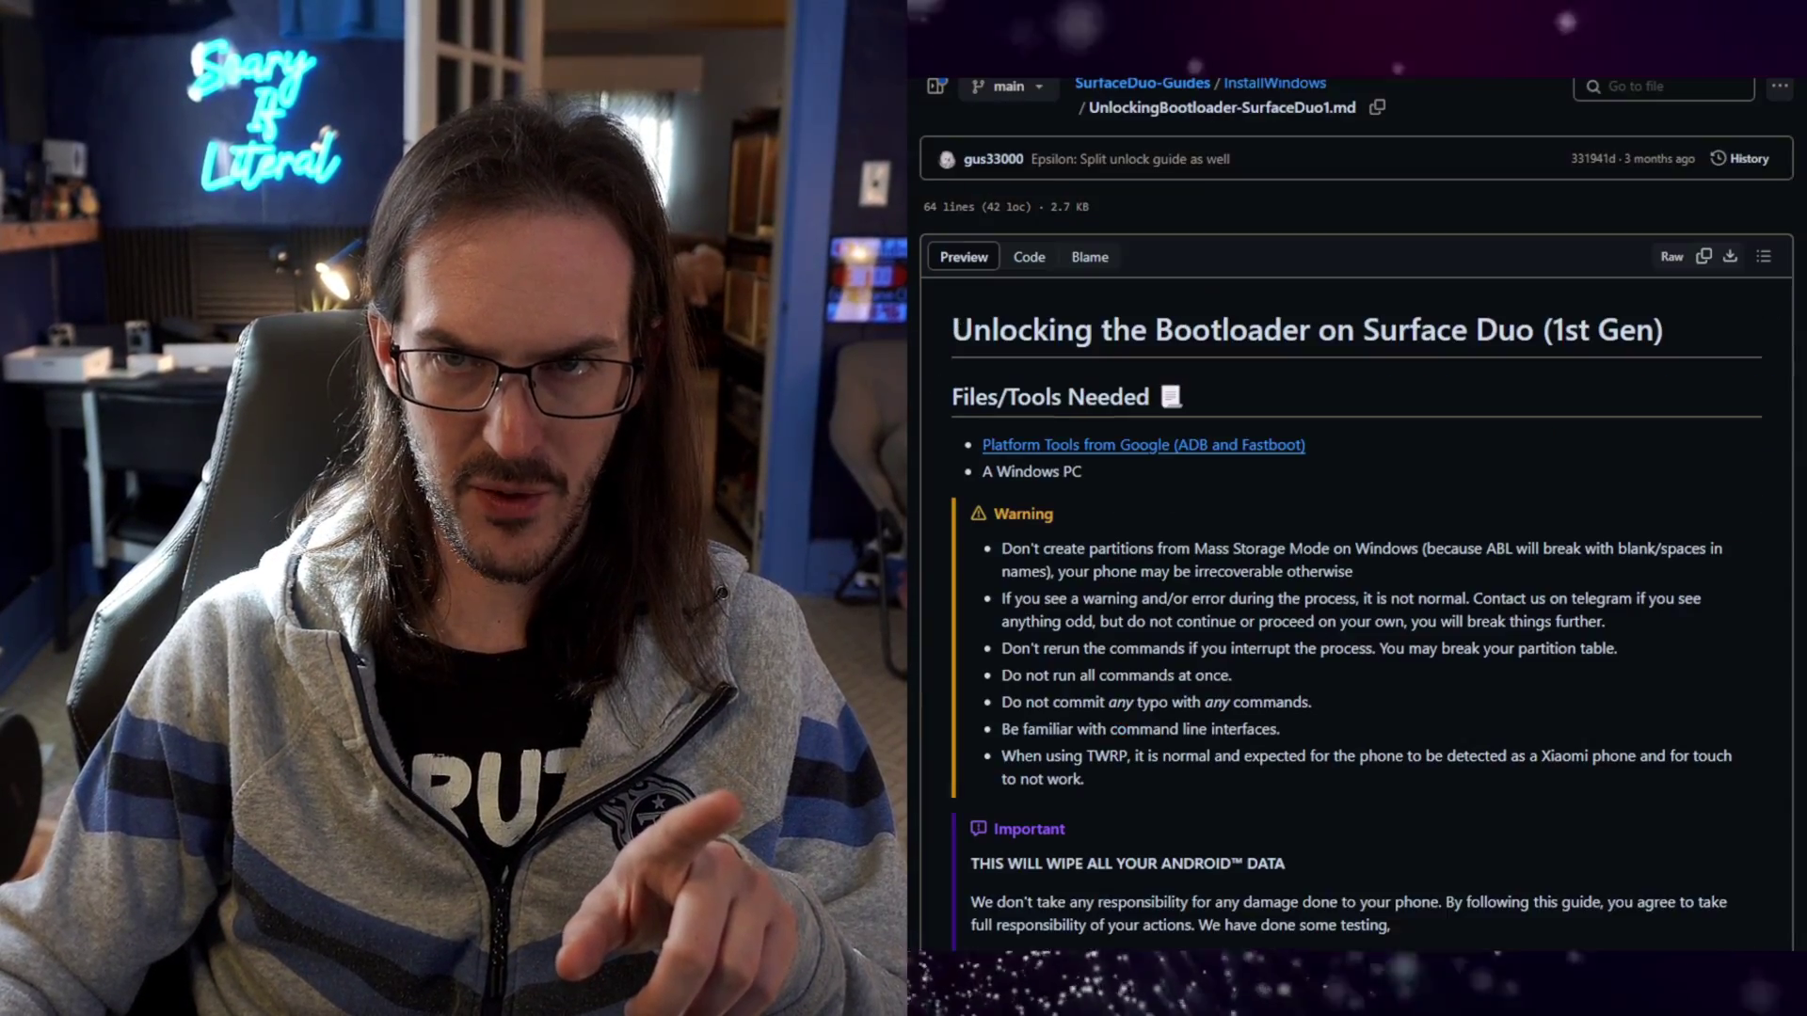
scroll(1240, 410, down, 10)
scroll(1280, 421, down, 3)
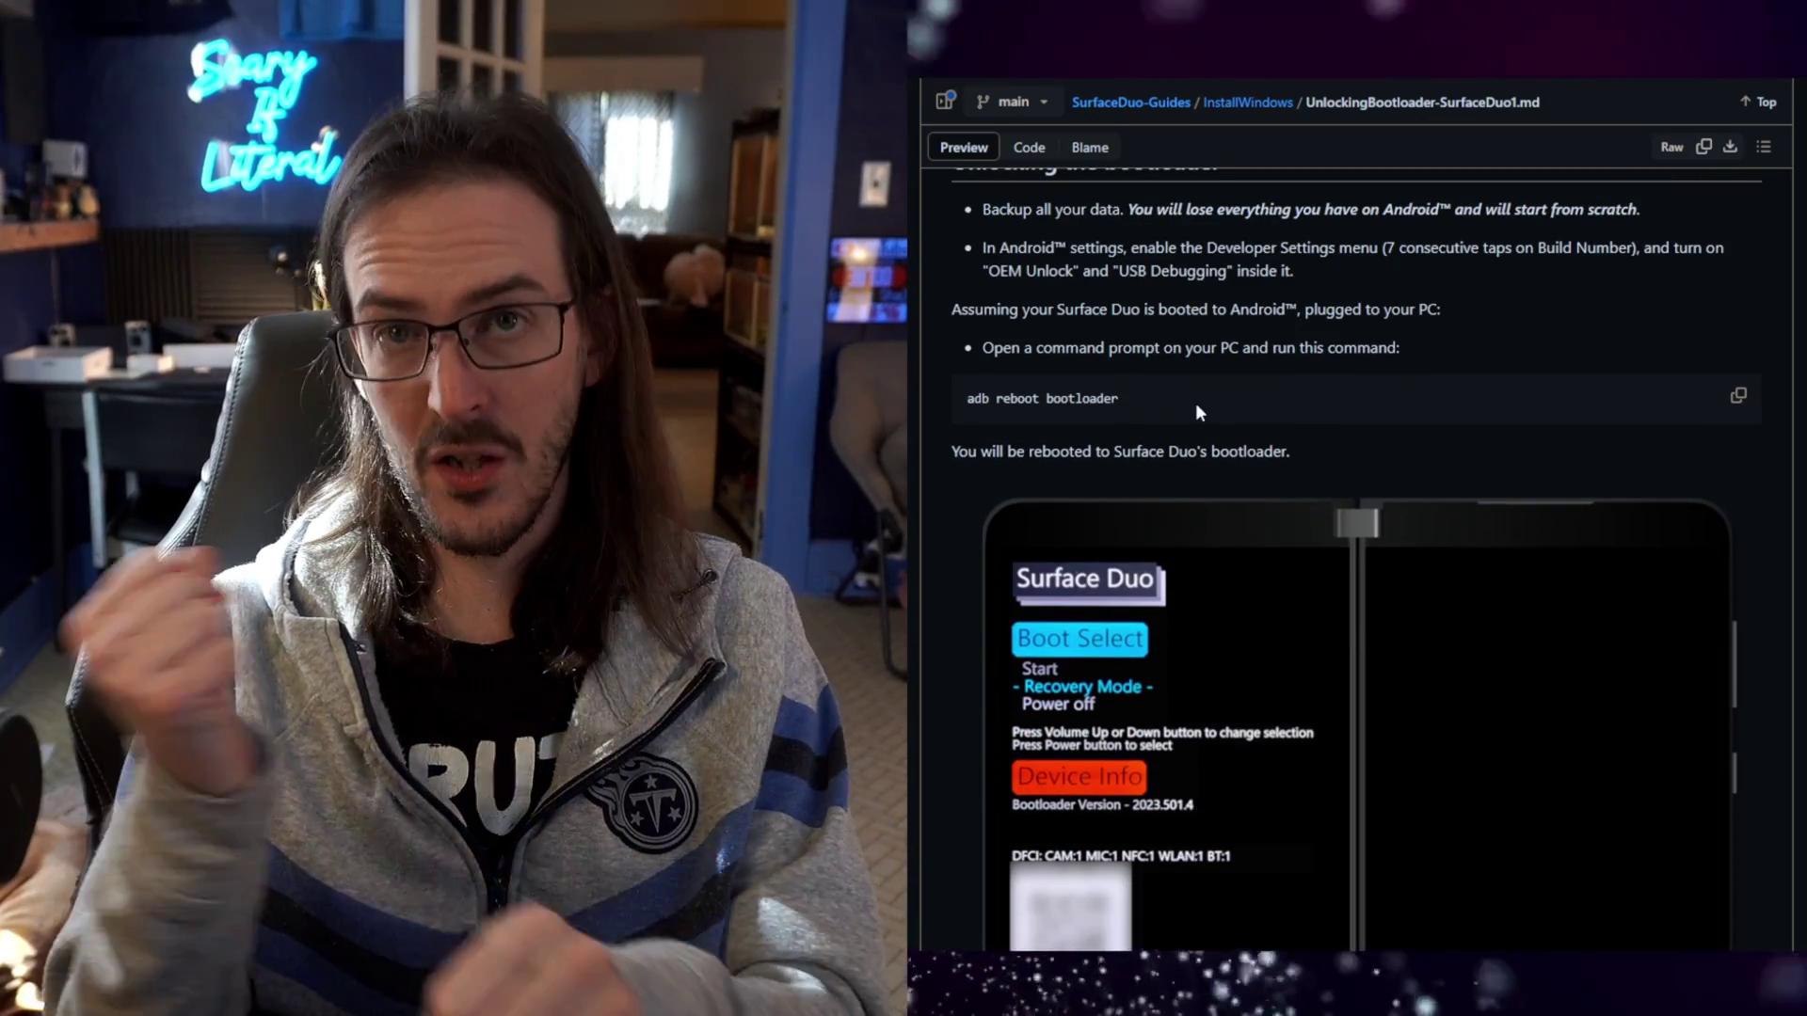
drag(1189, 403, 946, 399)
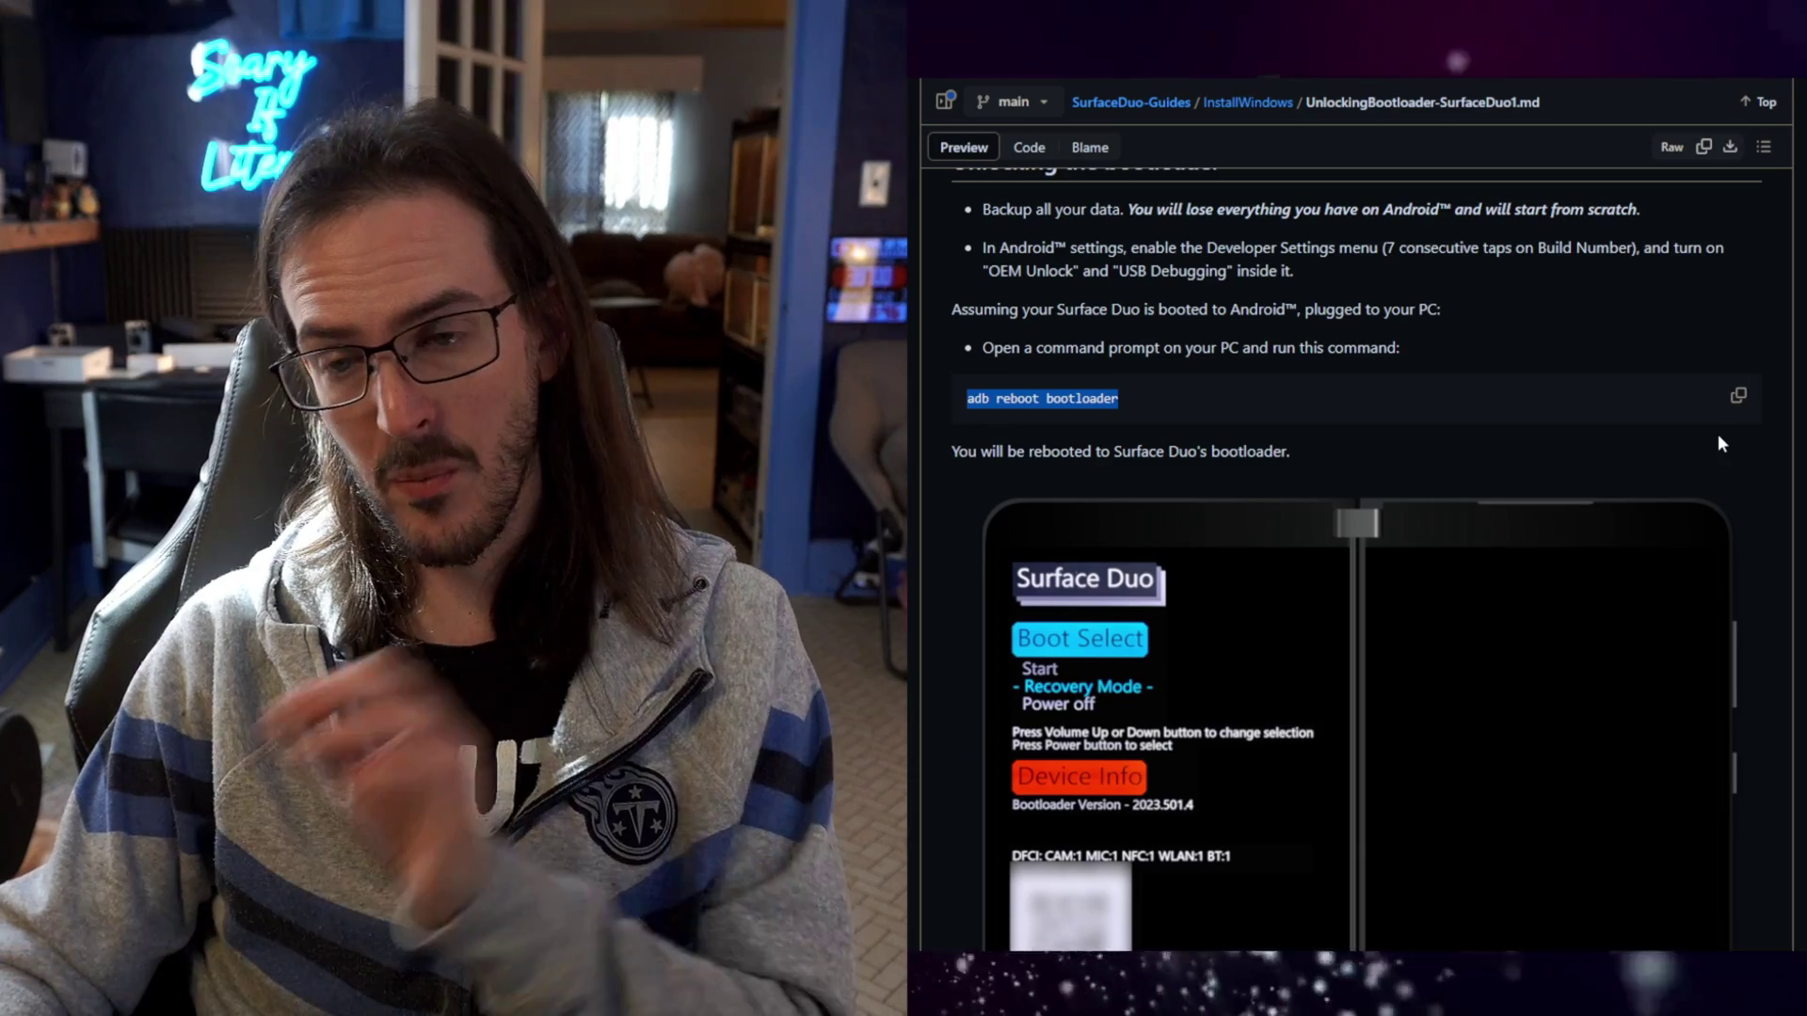
Scroll further through the guide and highlight the 'fastboot flashing unlock' command.
scroll(1674, 443, down, 2)
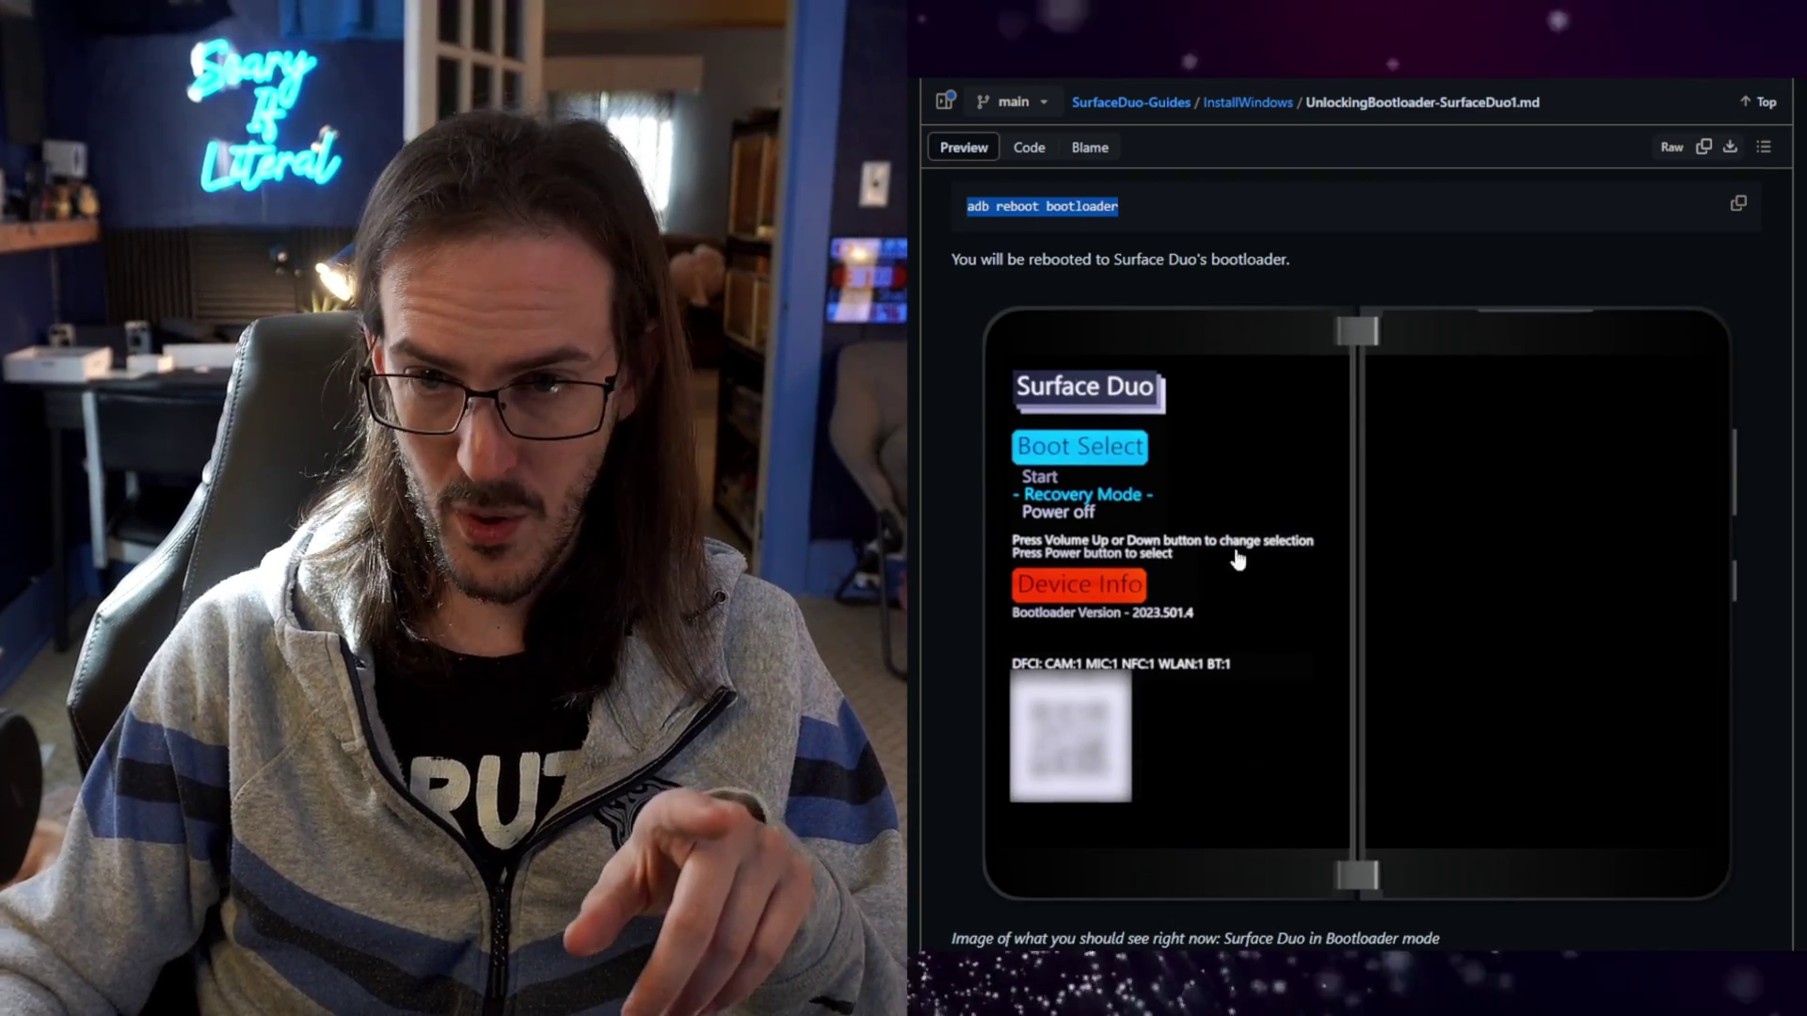
scroll(1238, 560, down, 2)
scroll(1264, 459, down, 2)
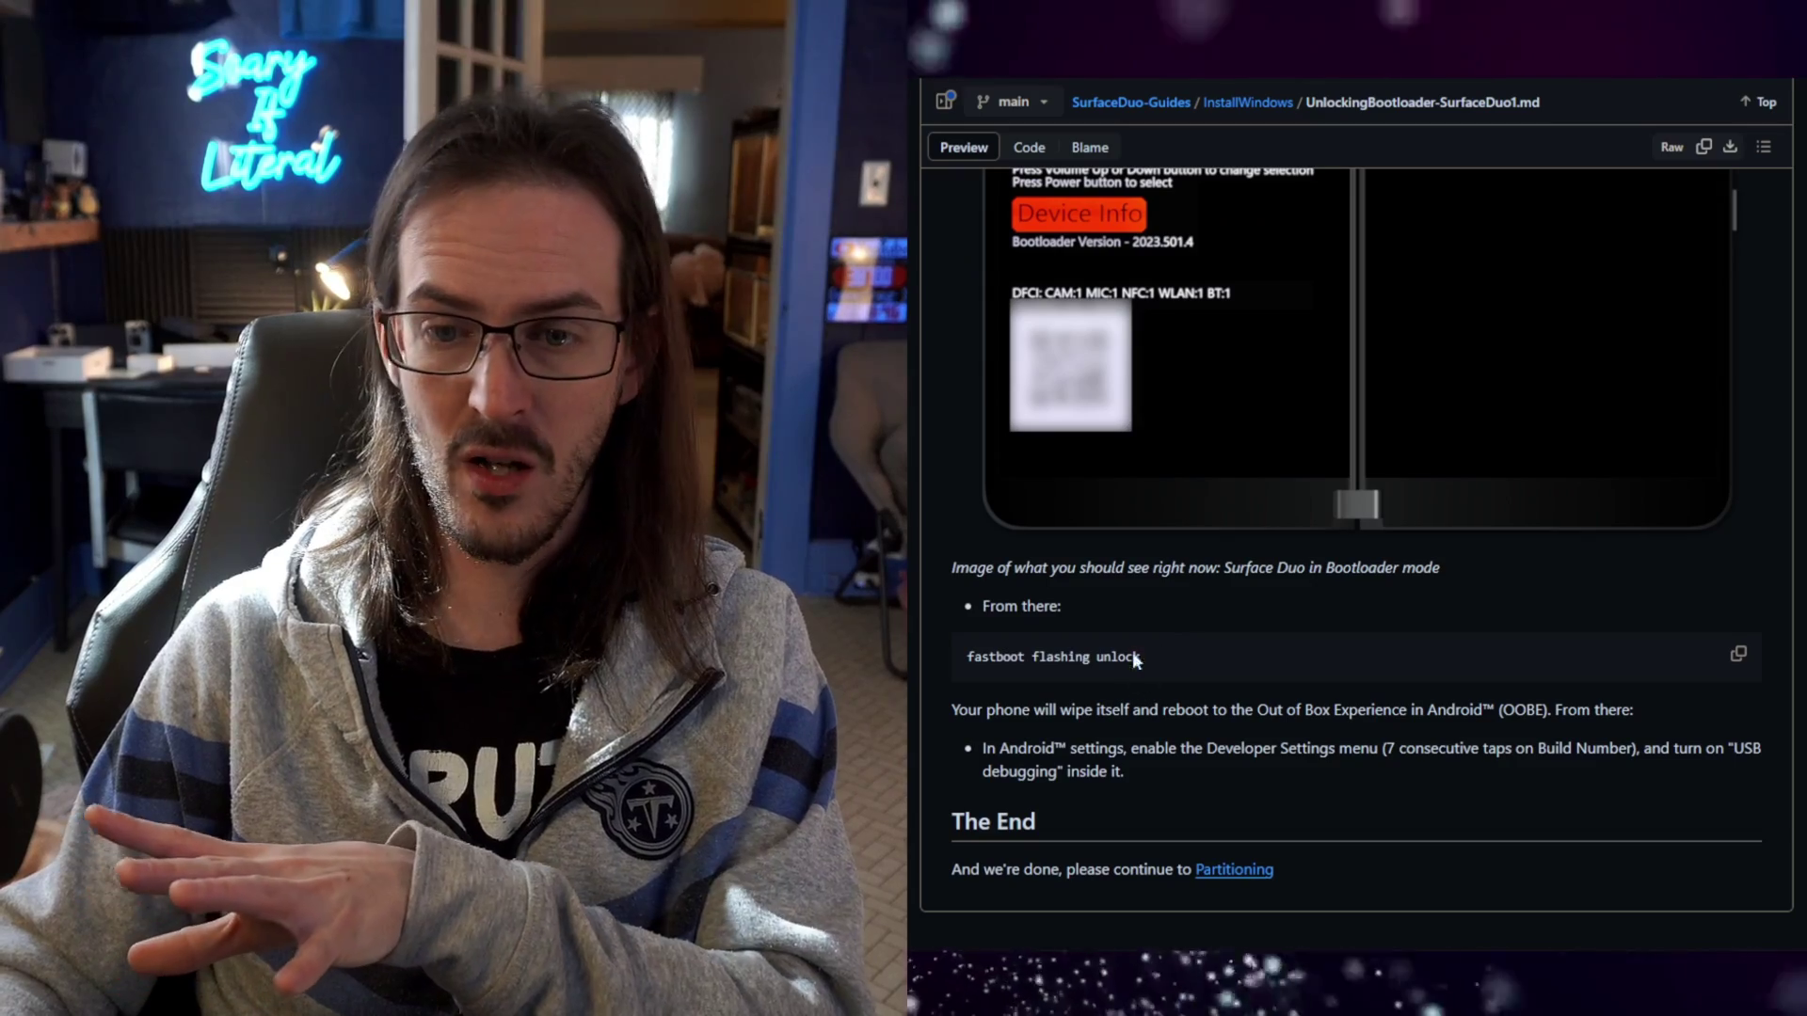
drag(1141, 656, 966, 656)
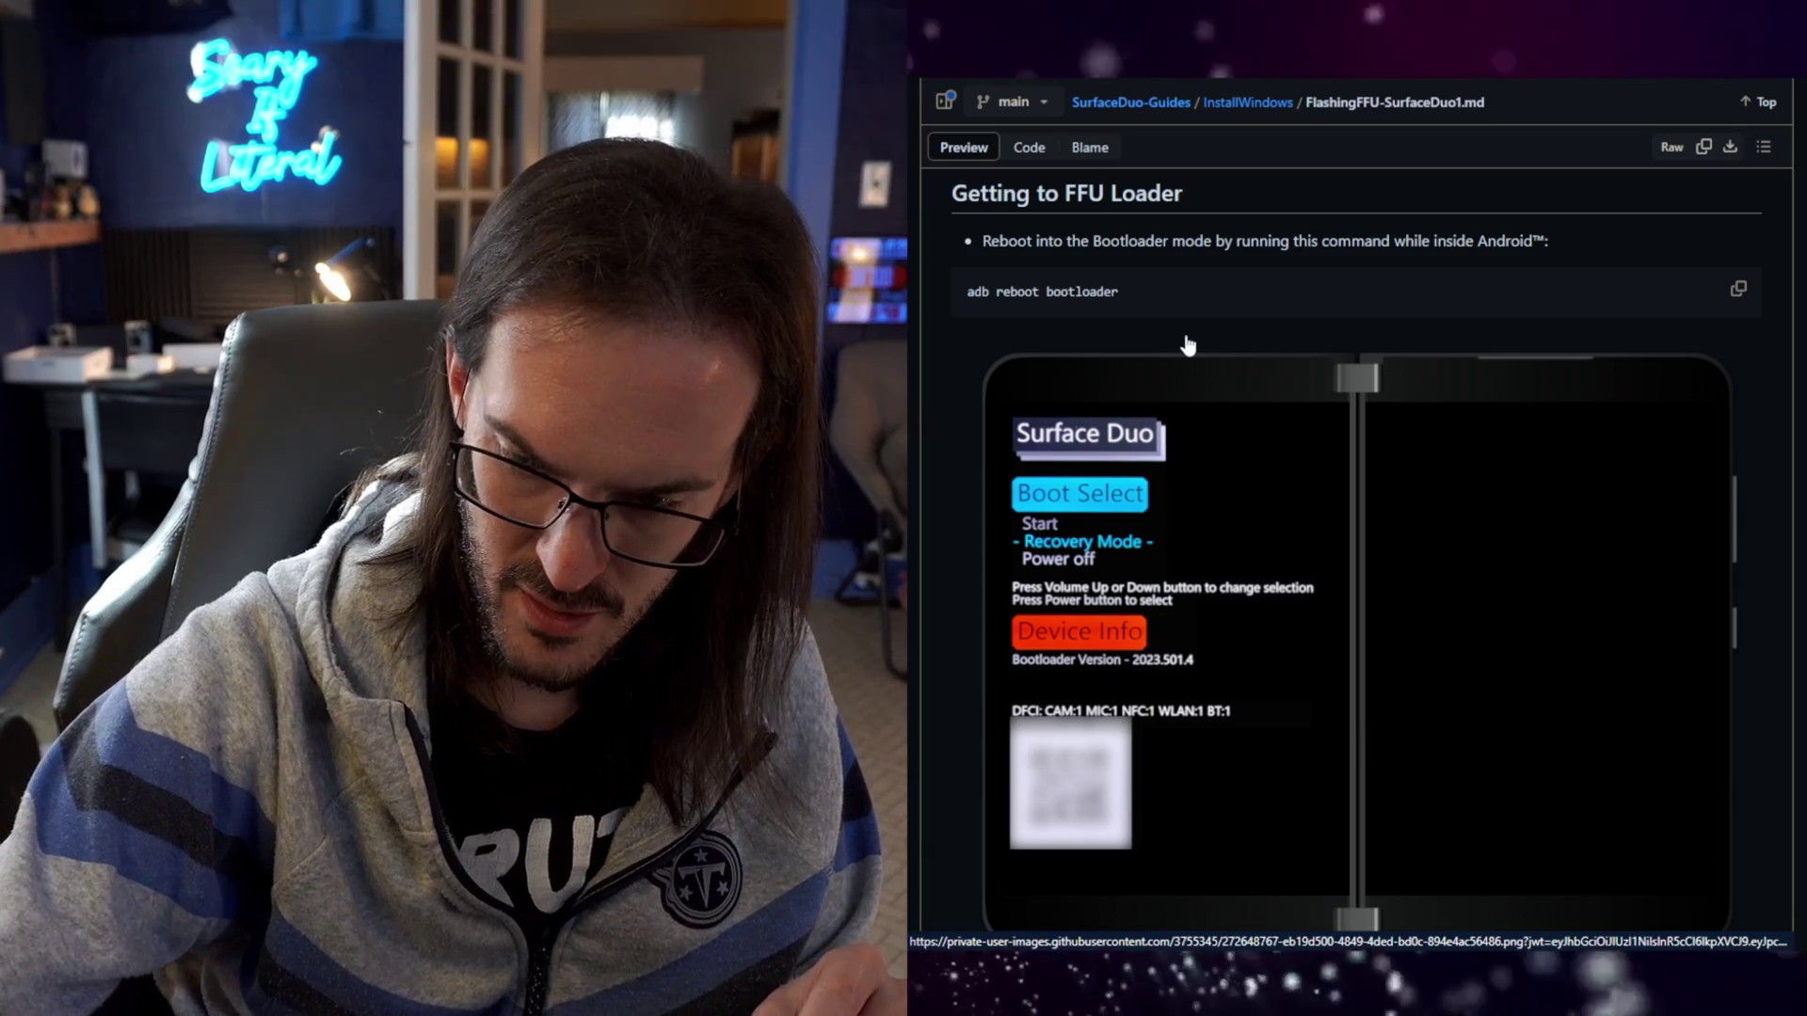
Copy 'adb reboot bootloader' from the guide and run it in the ADB terminal.
drag(1117, 292, 950, 286)
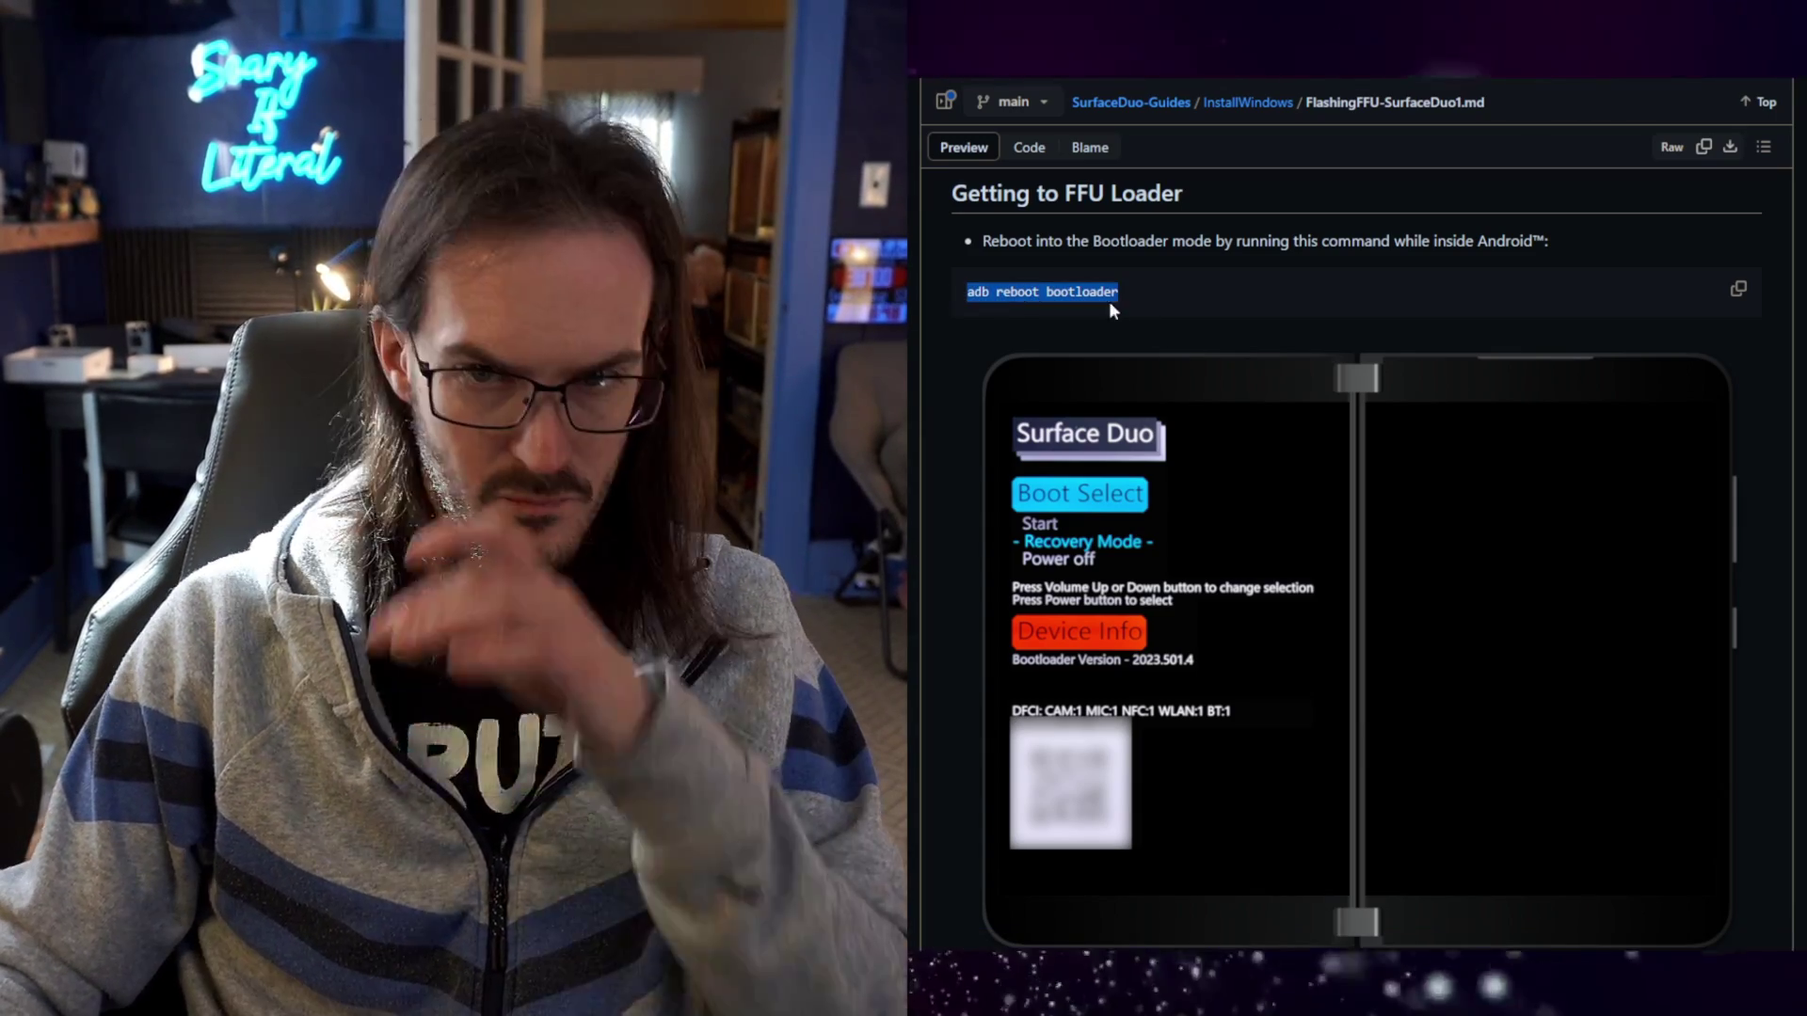
drag(1120, 297, 957, 297)
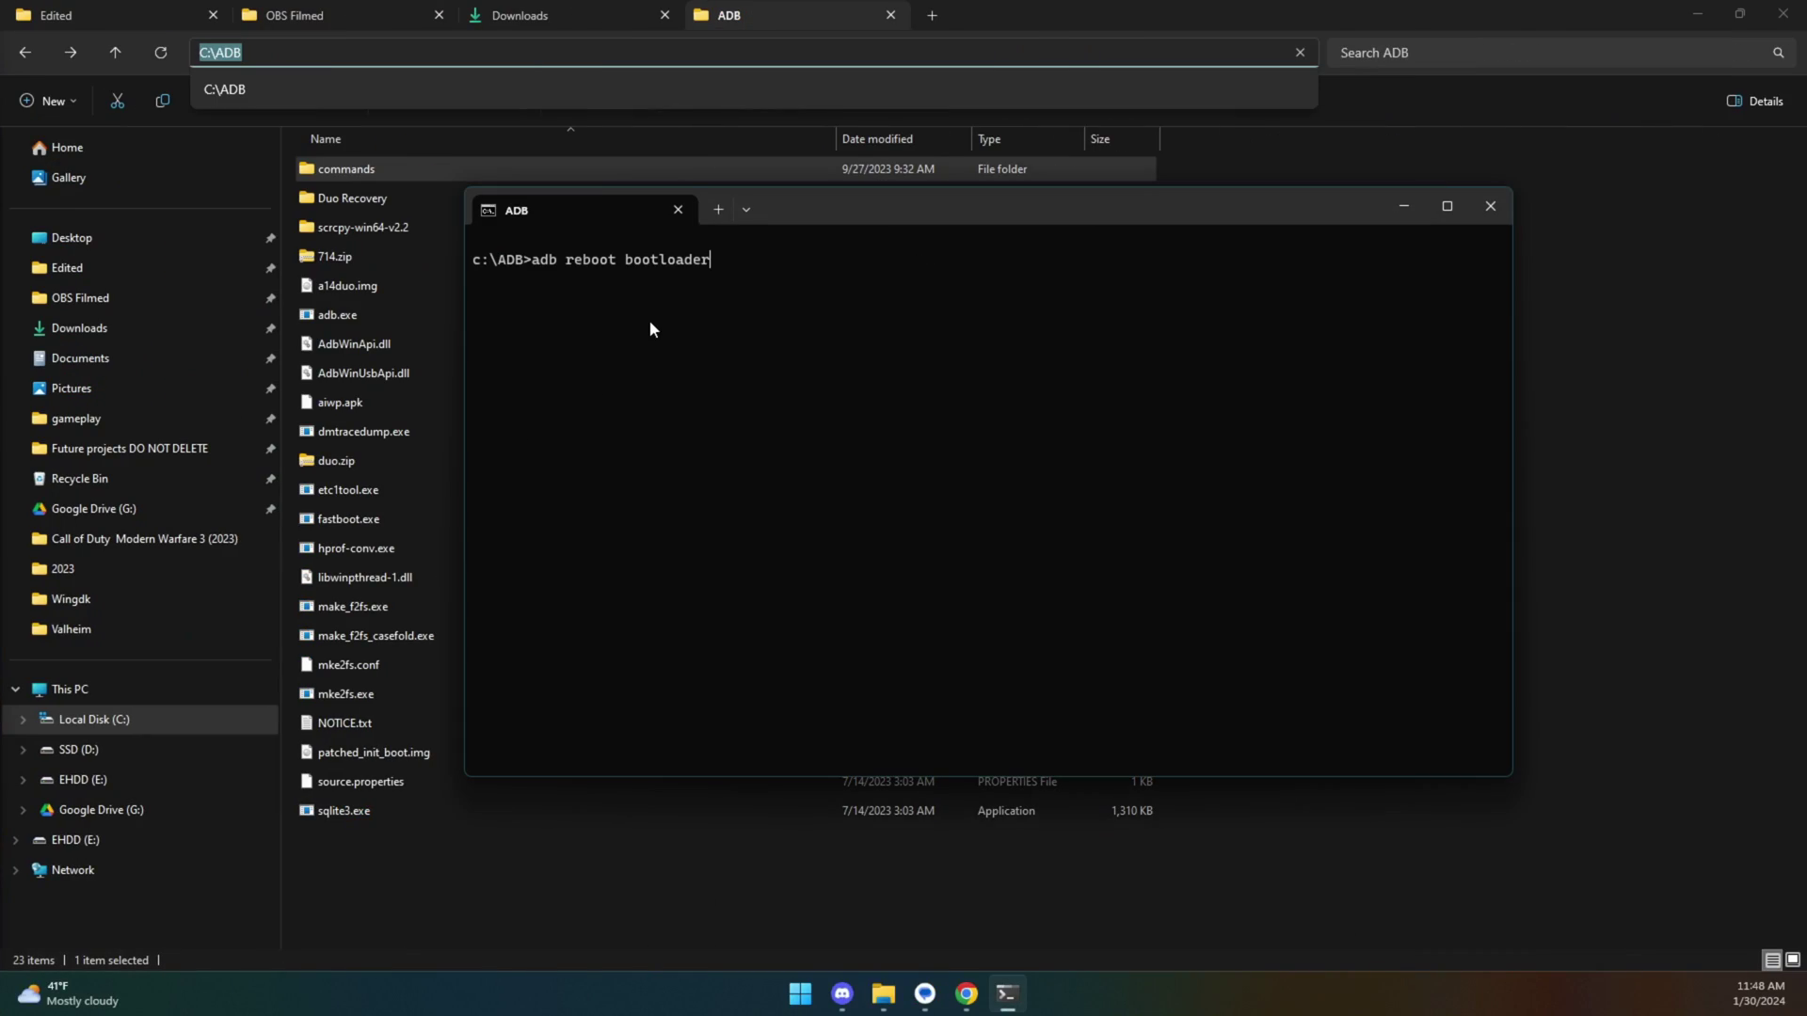
key(Return)
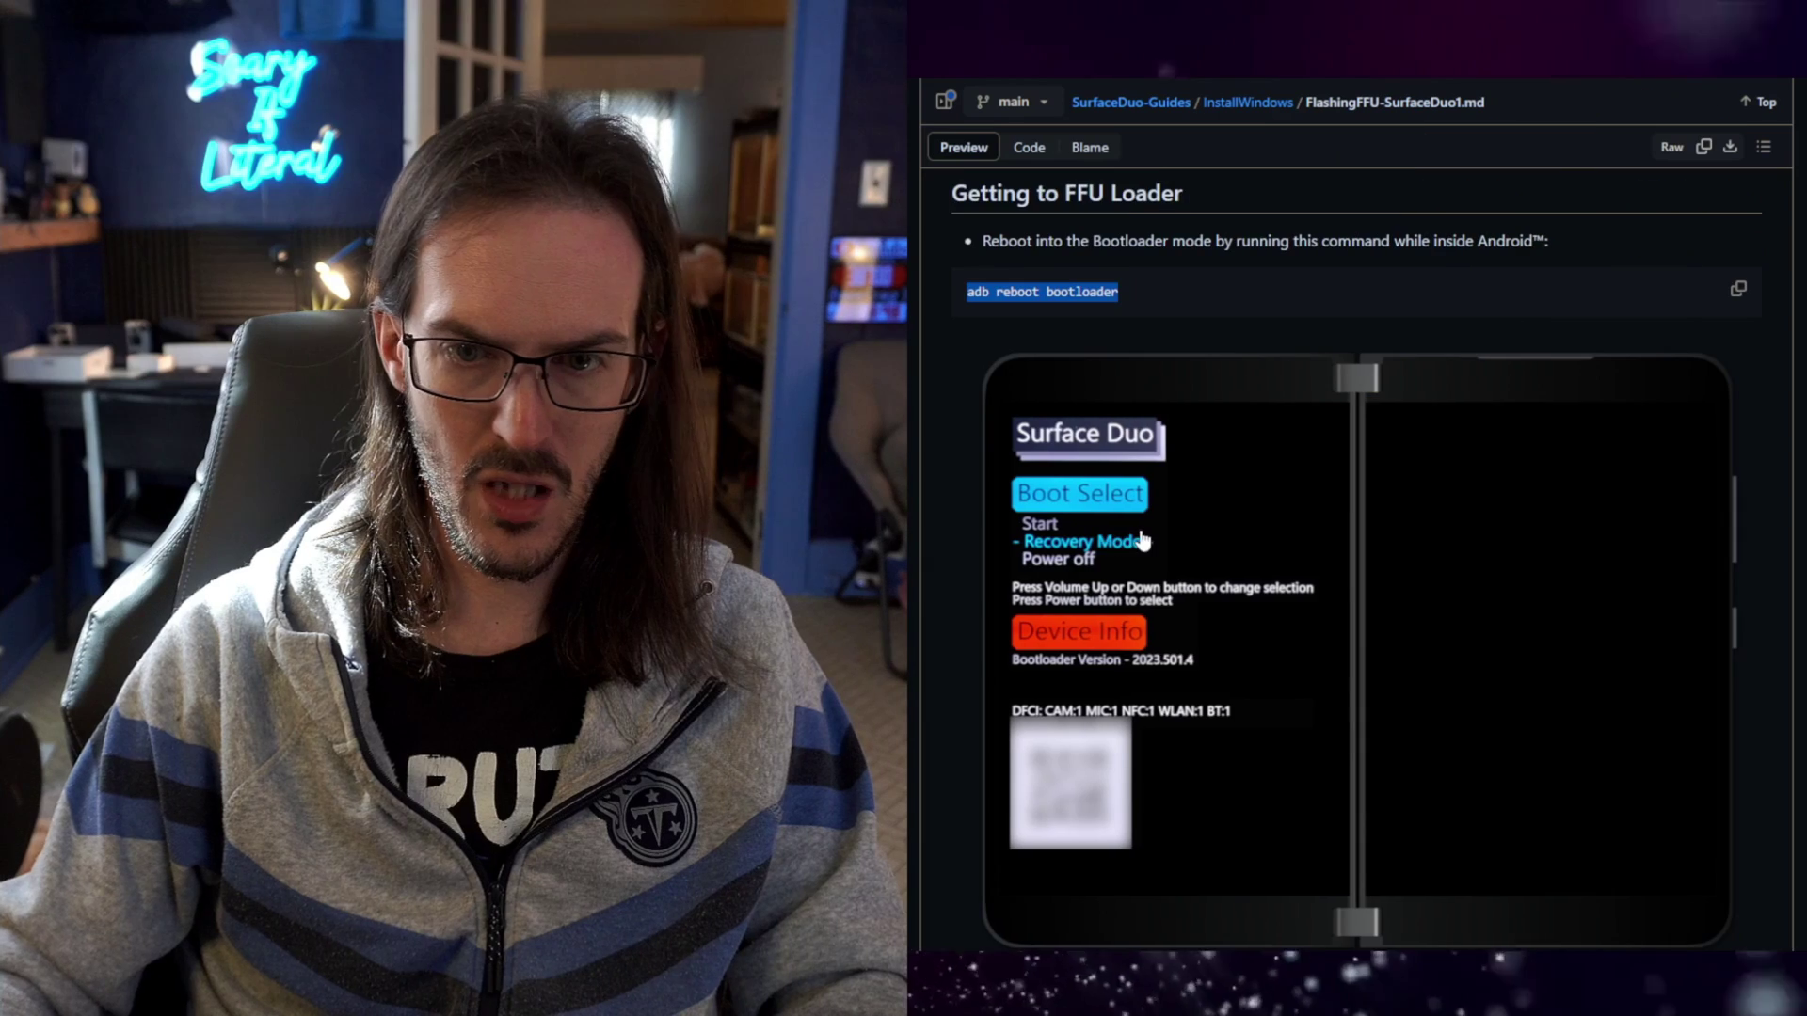
Highlight the 'Start by booting the UEFI' step and switch File Explorer to Downloads.
scroll(1148, 546, down, 6)
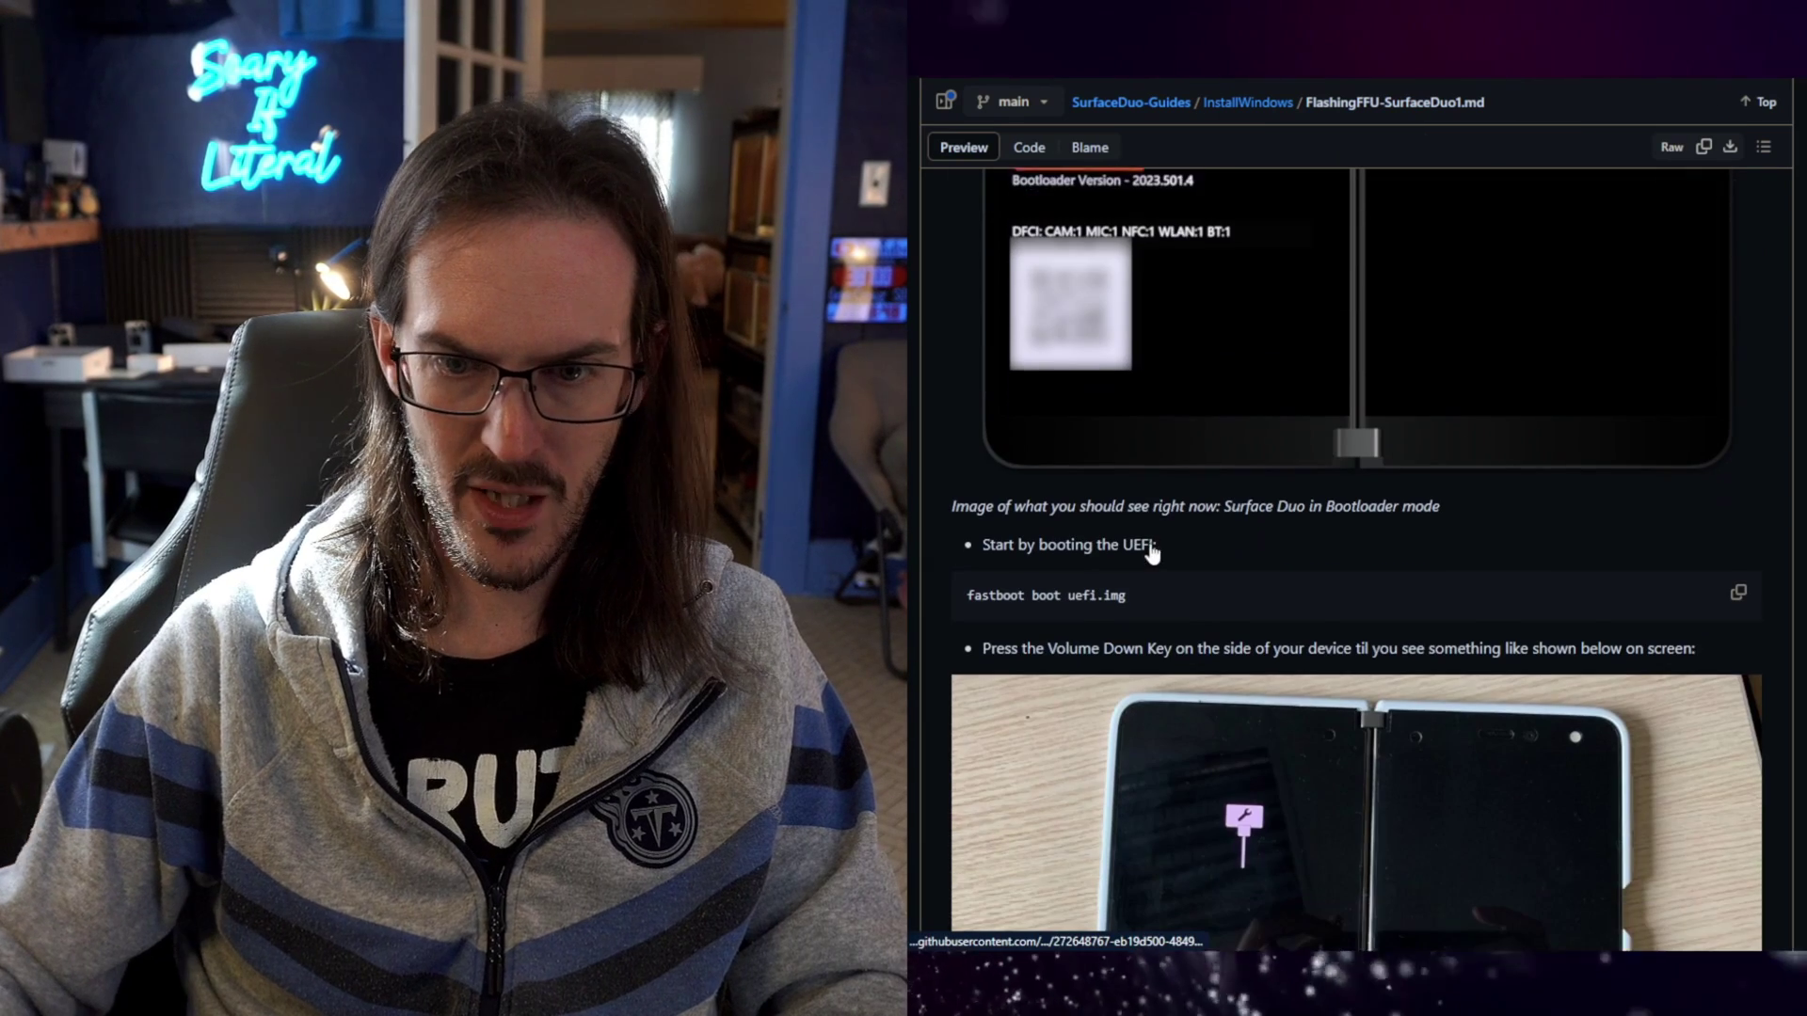
drag(1186, 448, 981, 448)
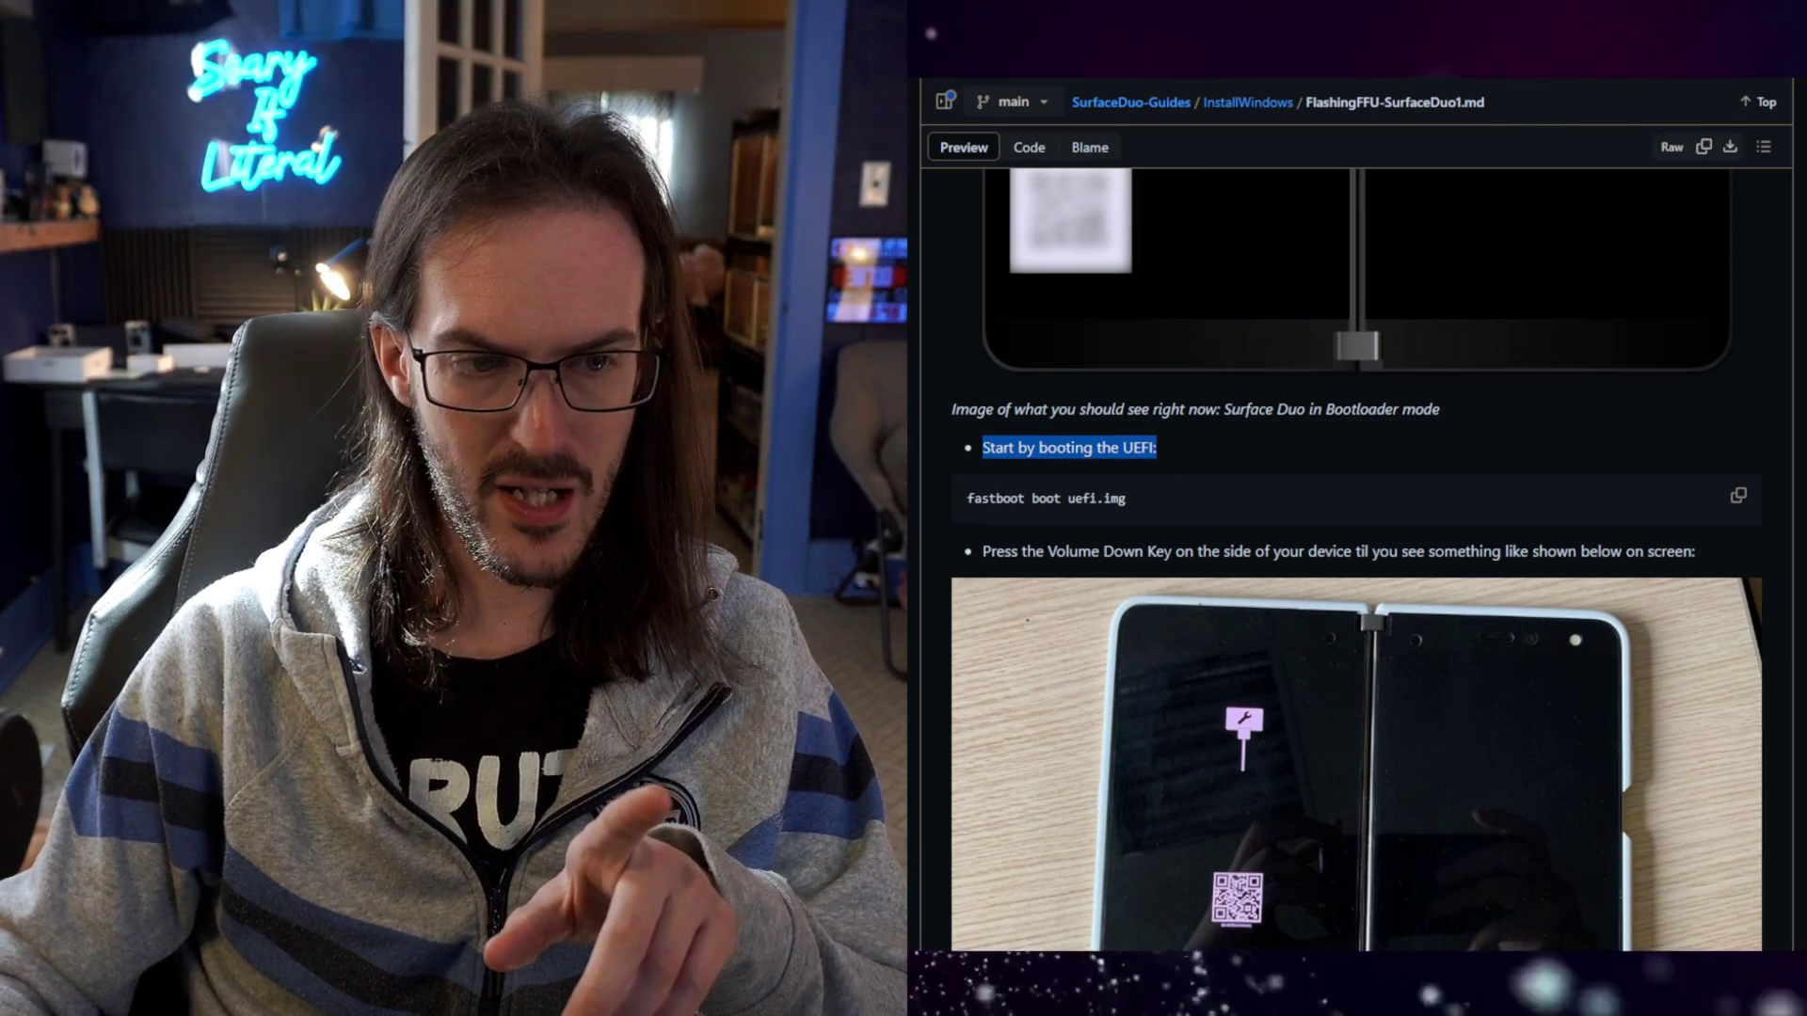
key(alt+Tab)
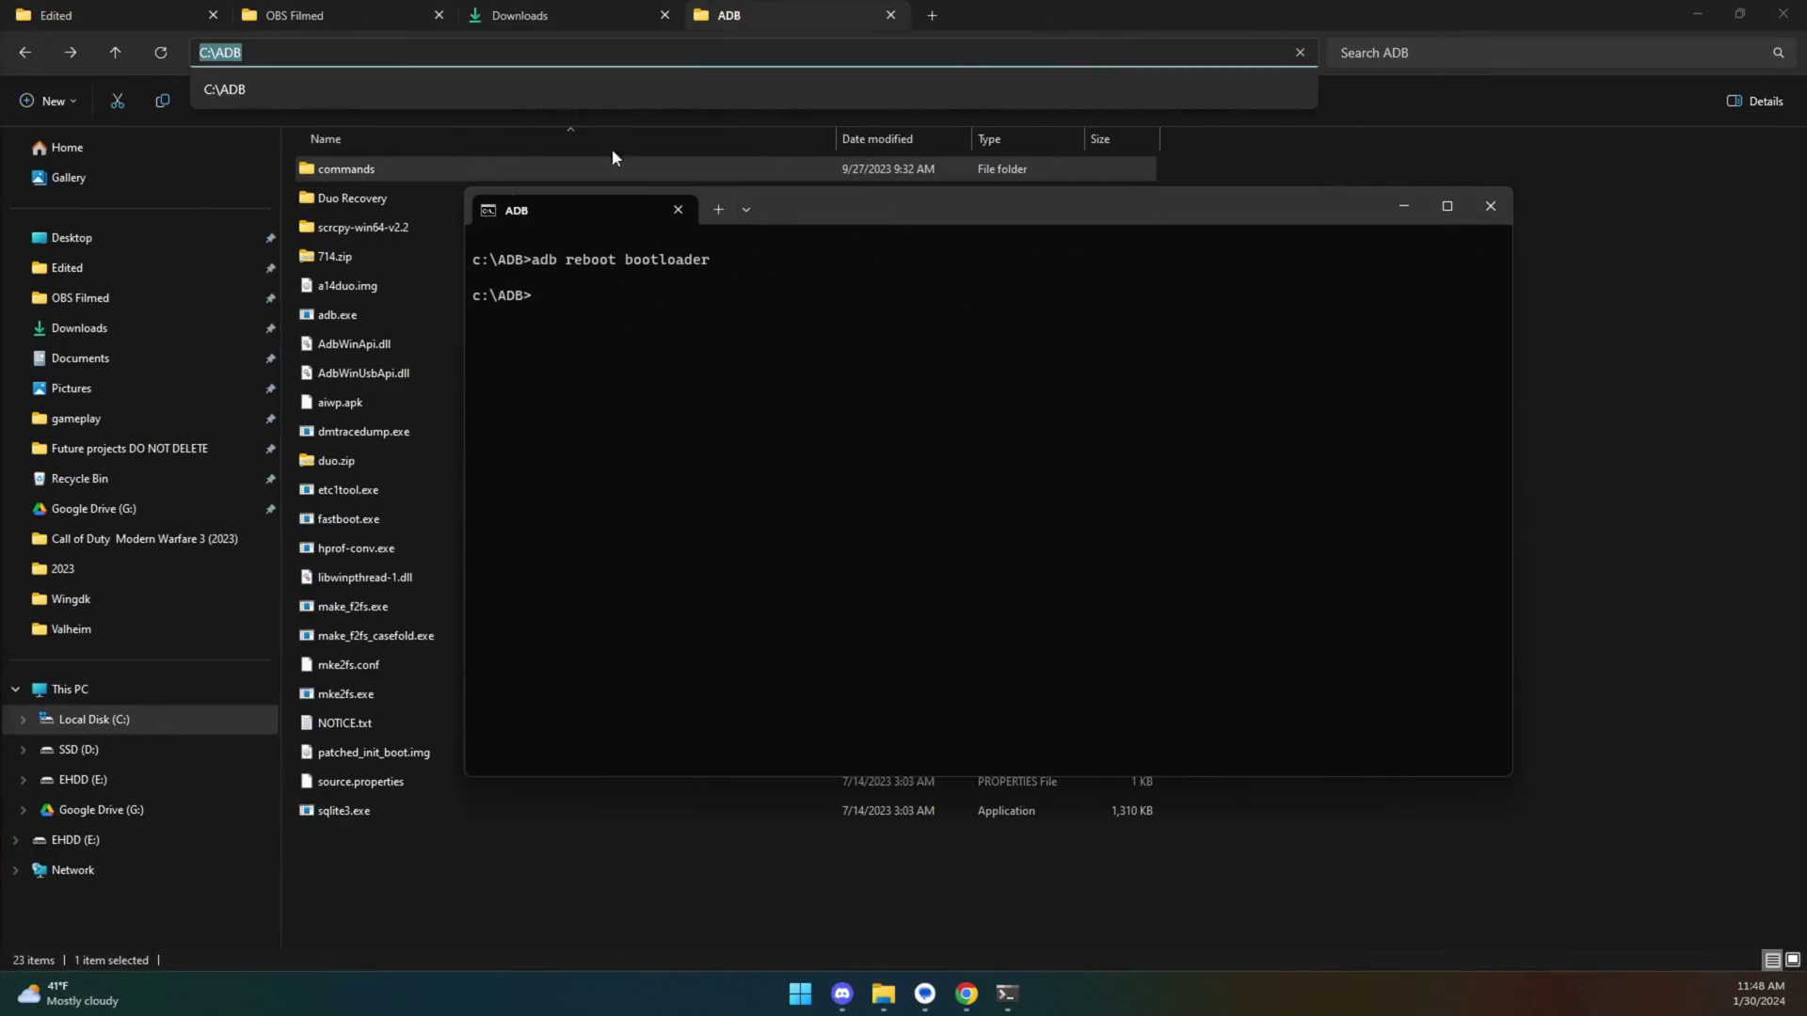
click(561, 21)
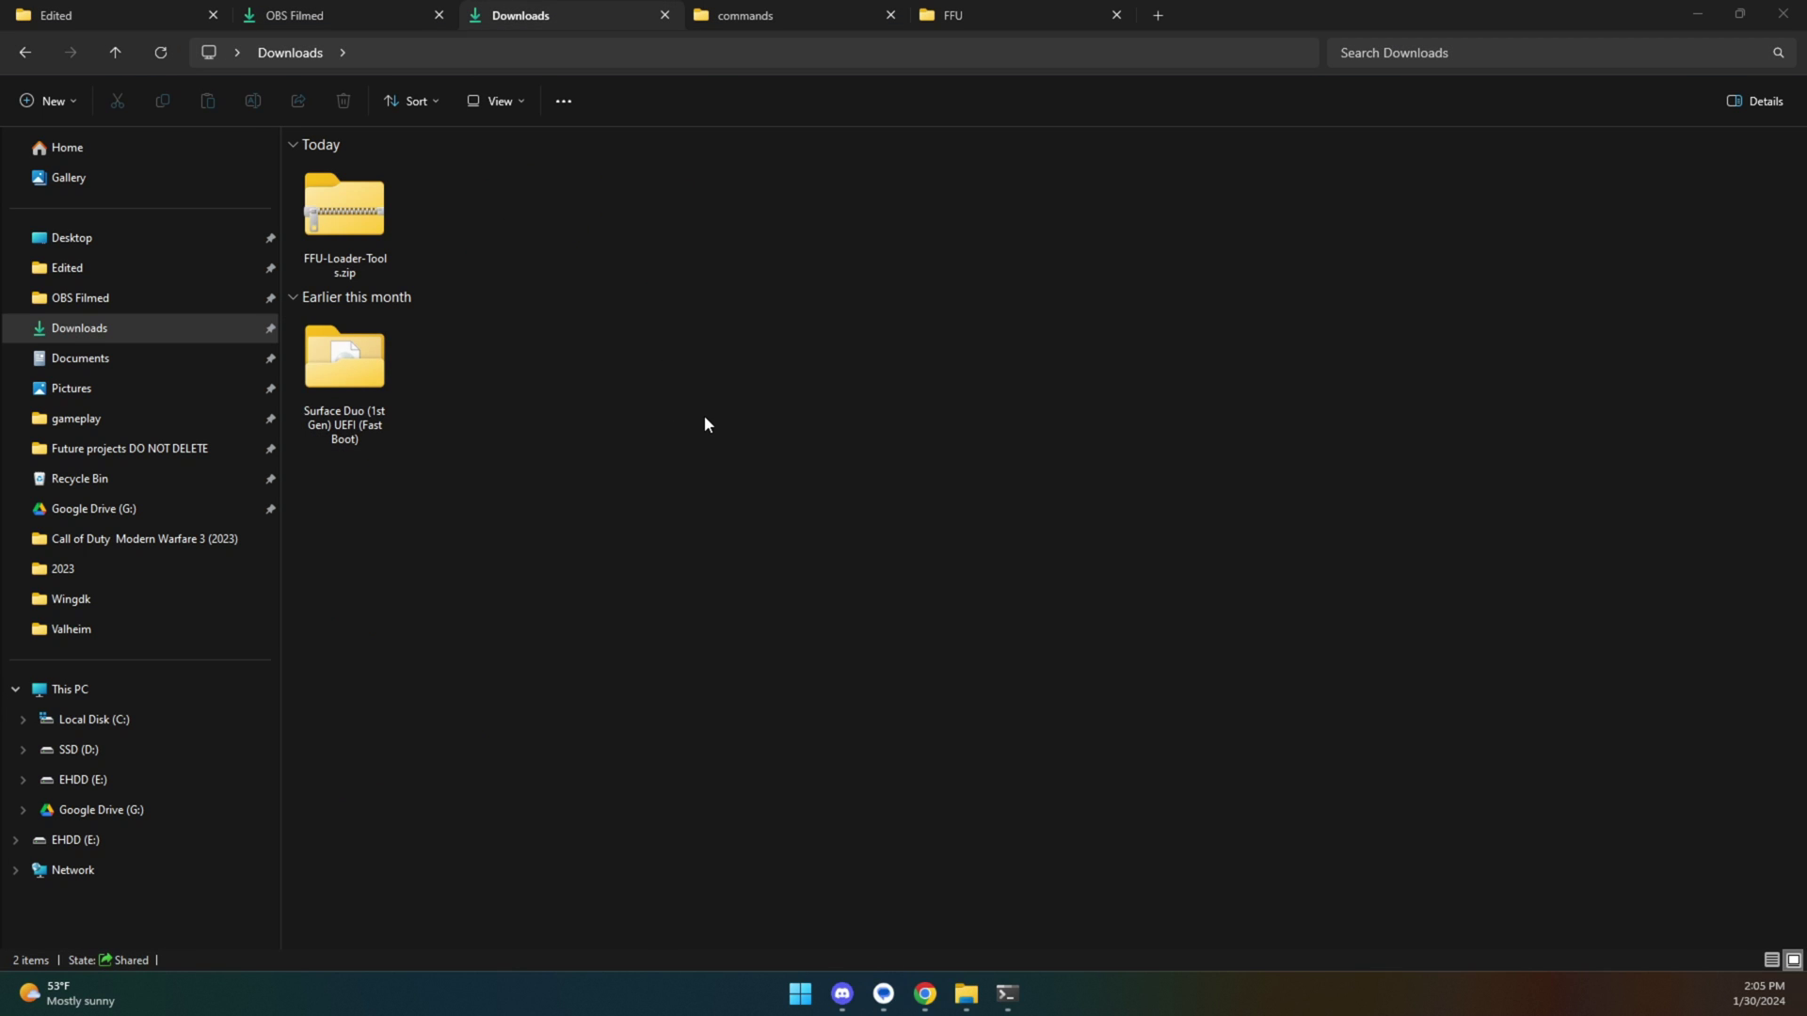
View uefi.img in the Surface Duo (1st Gen) UEFI (Fast Boot) folder and confirm C:\ADB also has it.
double_click(374, 386)
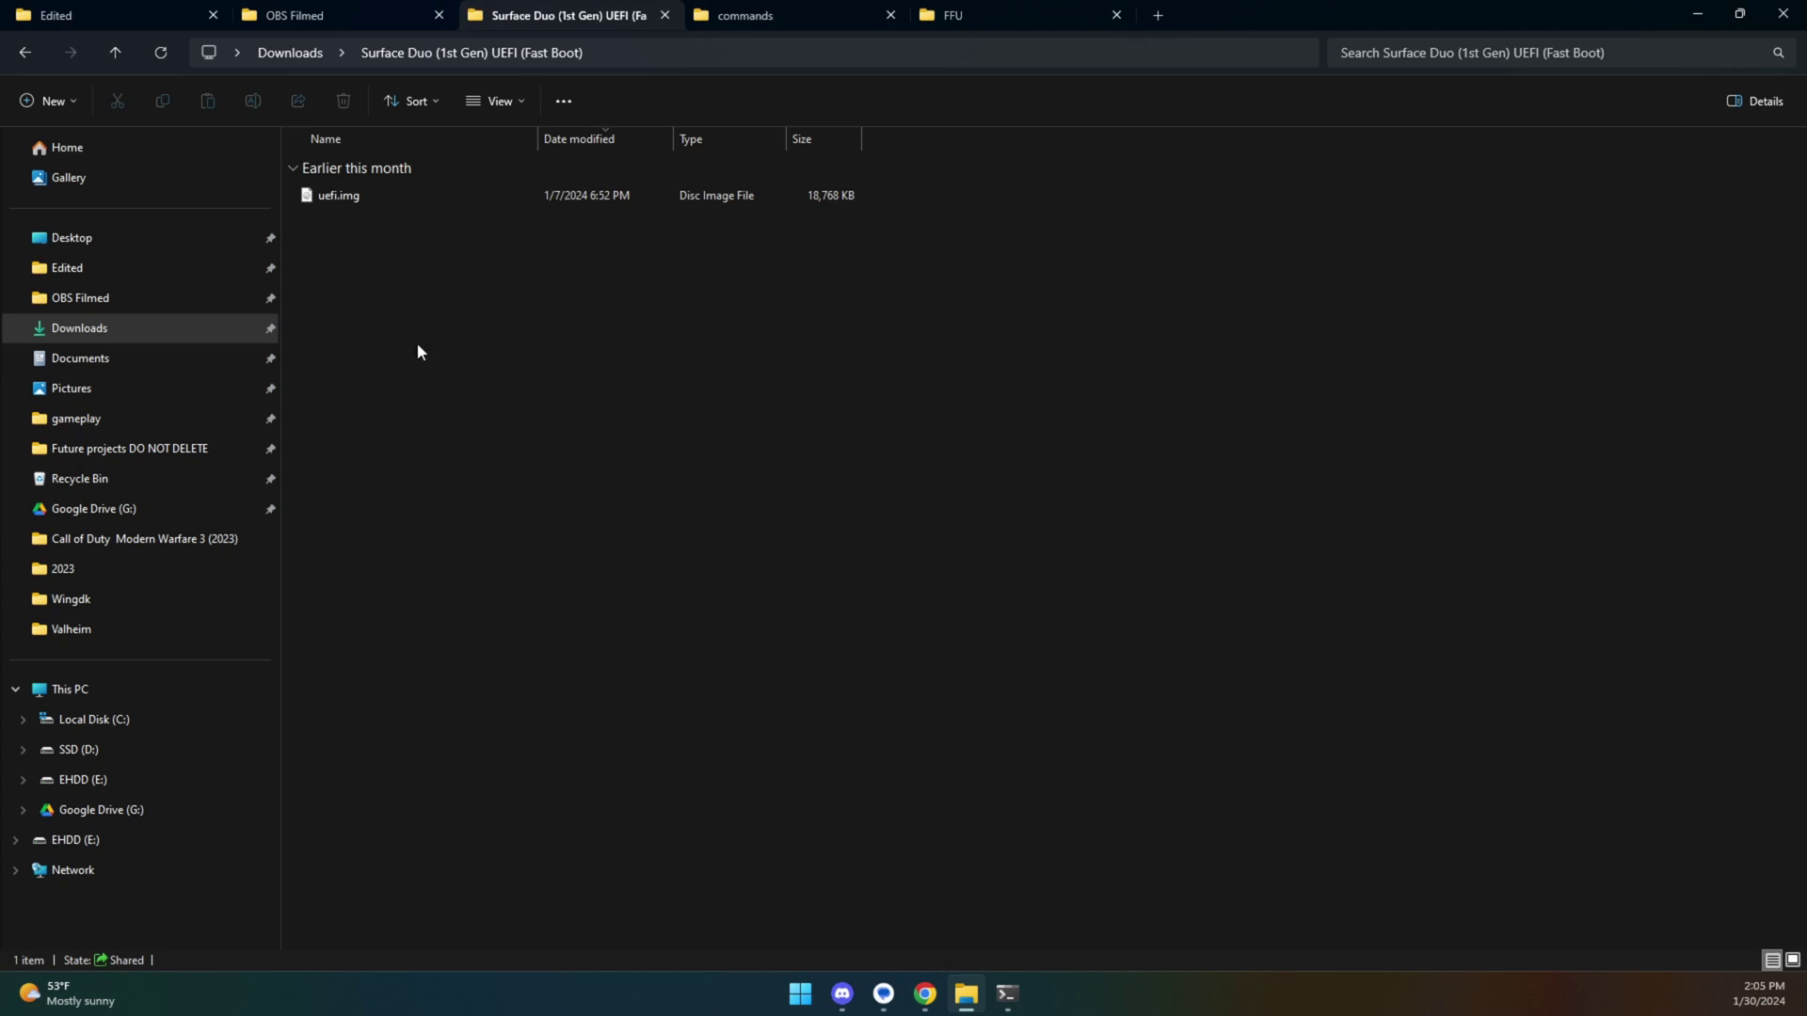
key(alt+Left)
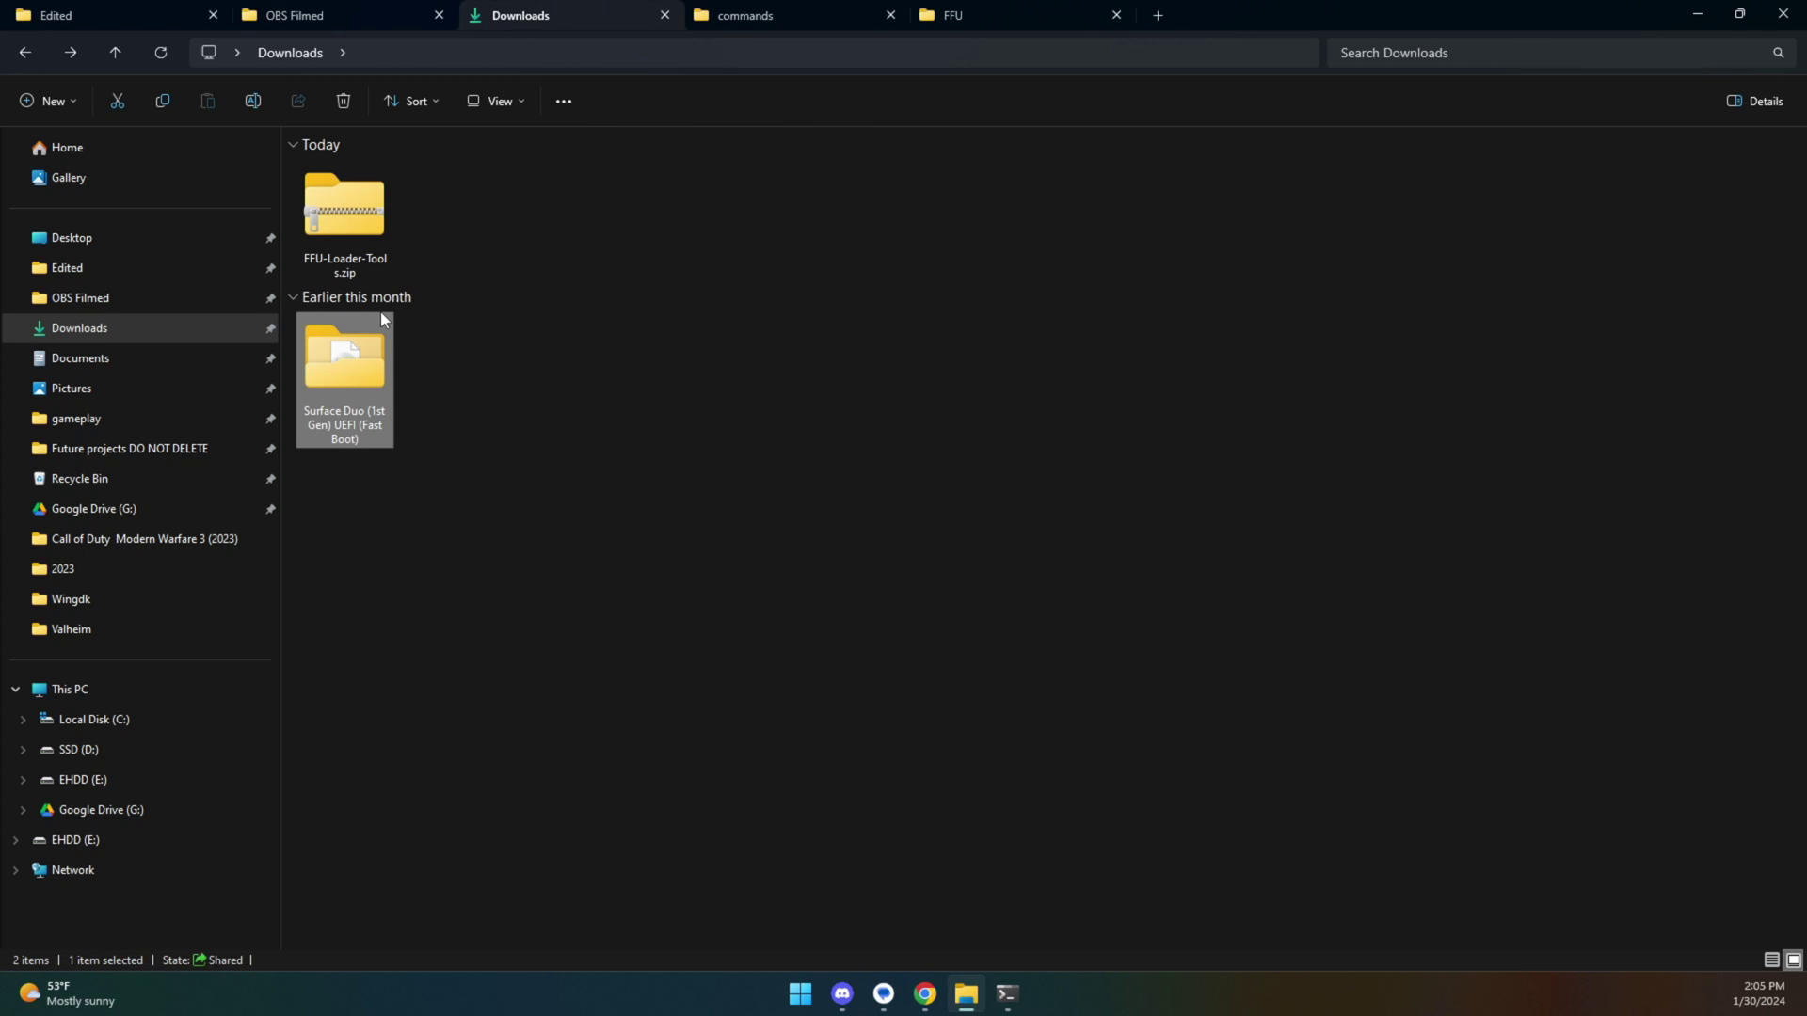
double_click(356, 440)
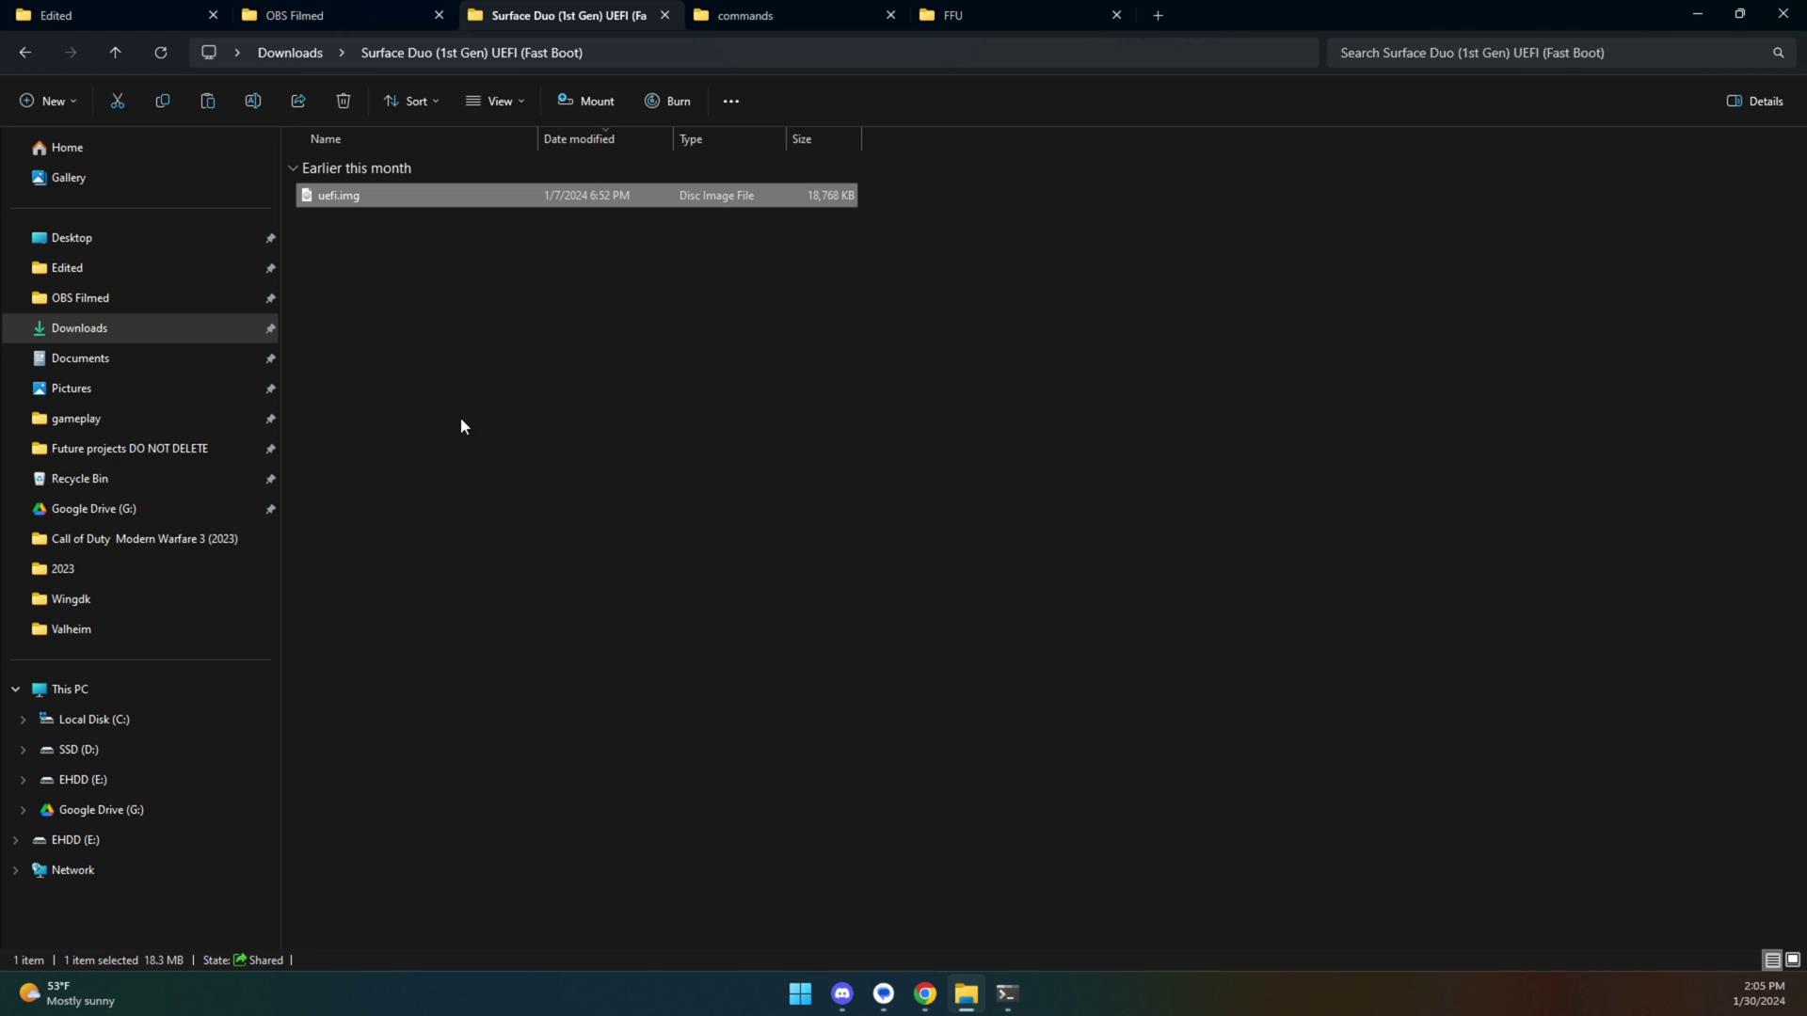
click(776, 17)
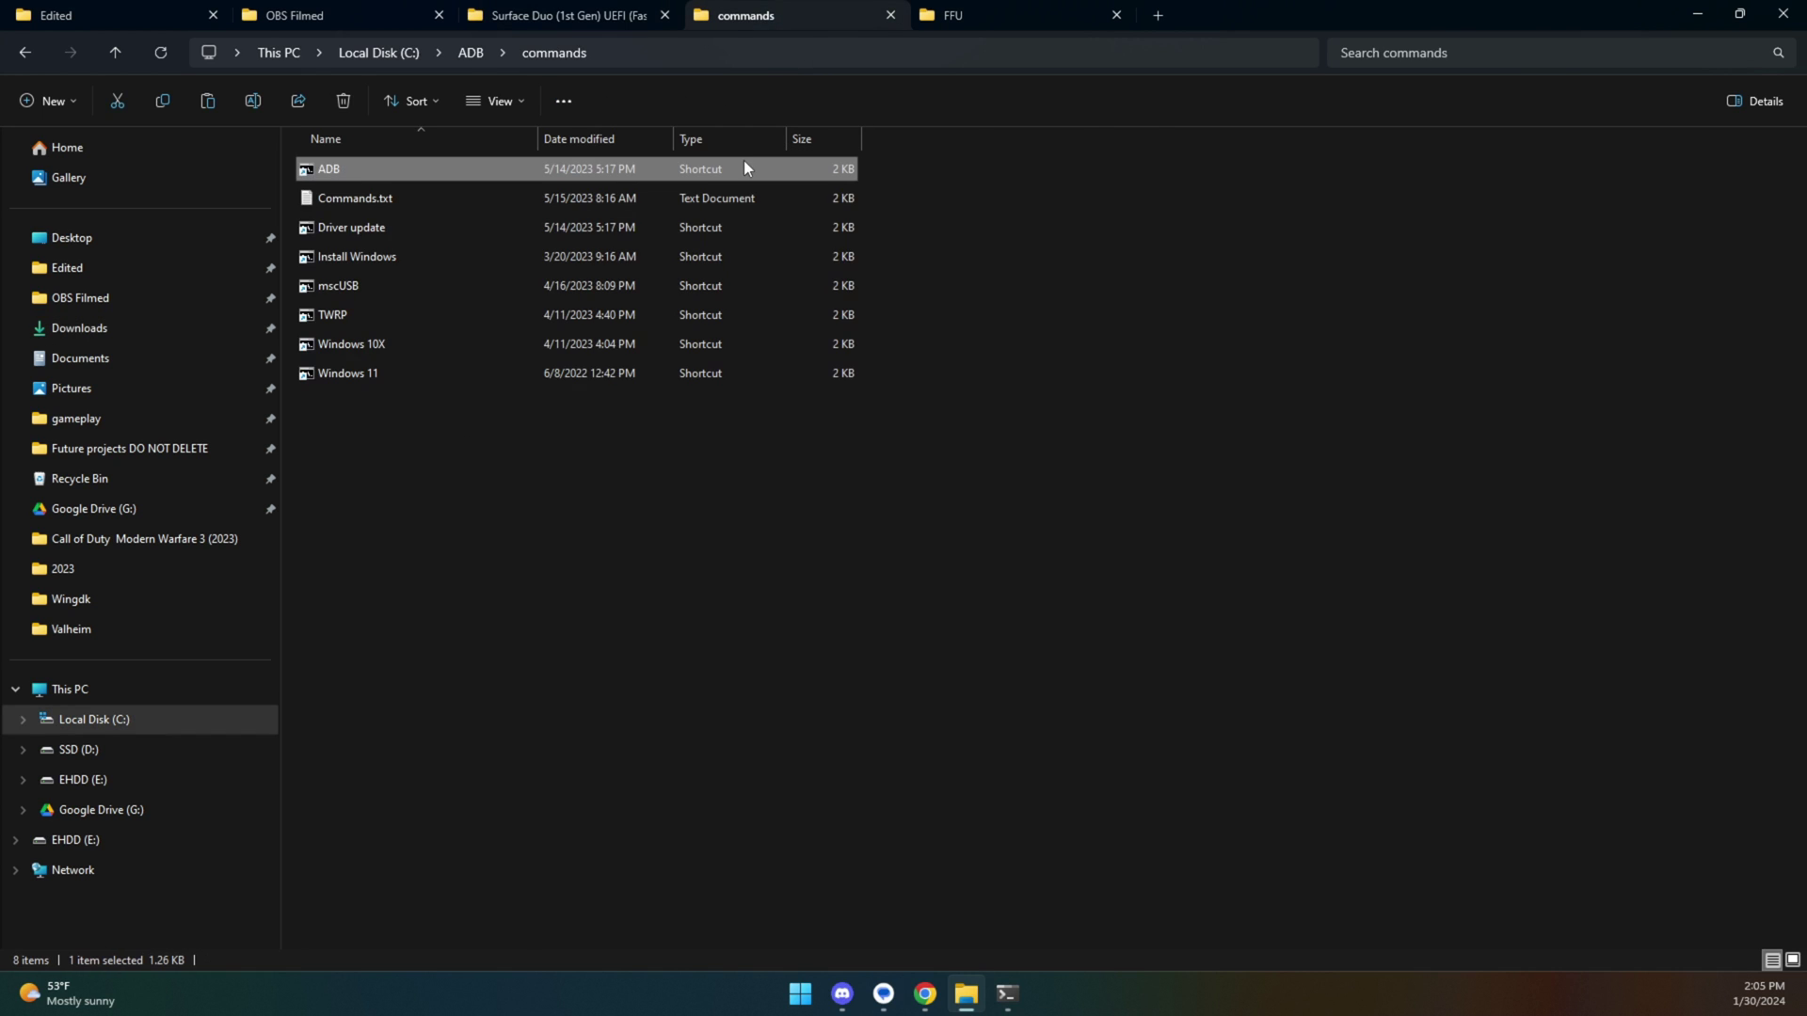
key(alt+Left)
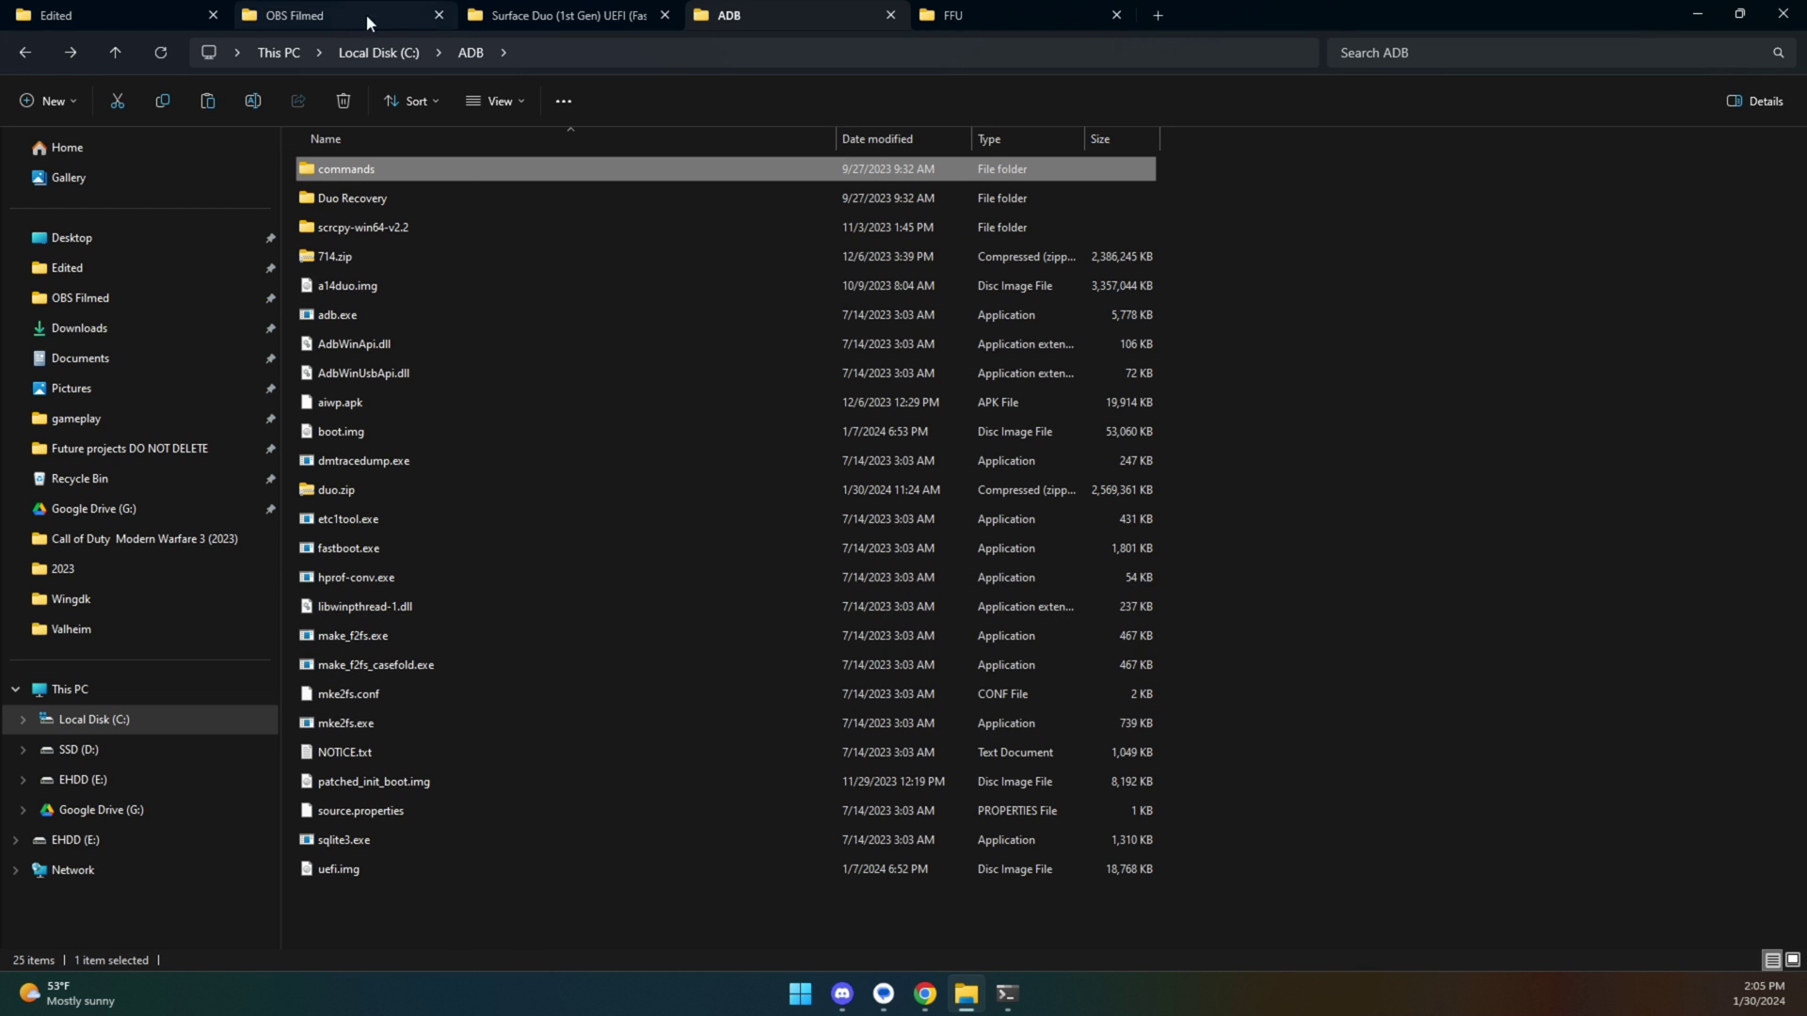
click(527, 16)
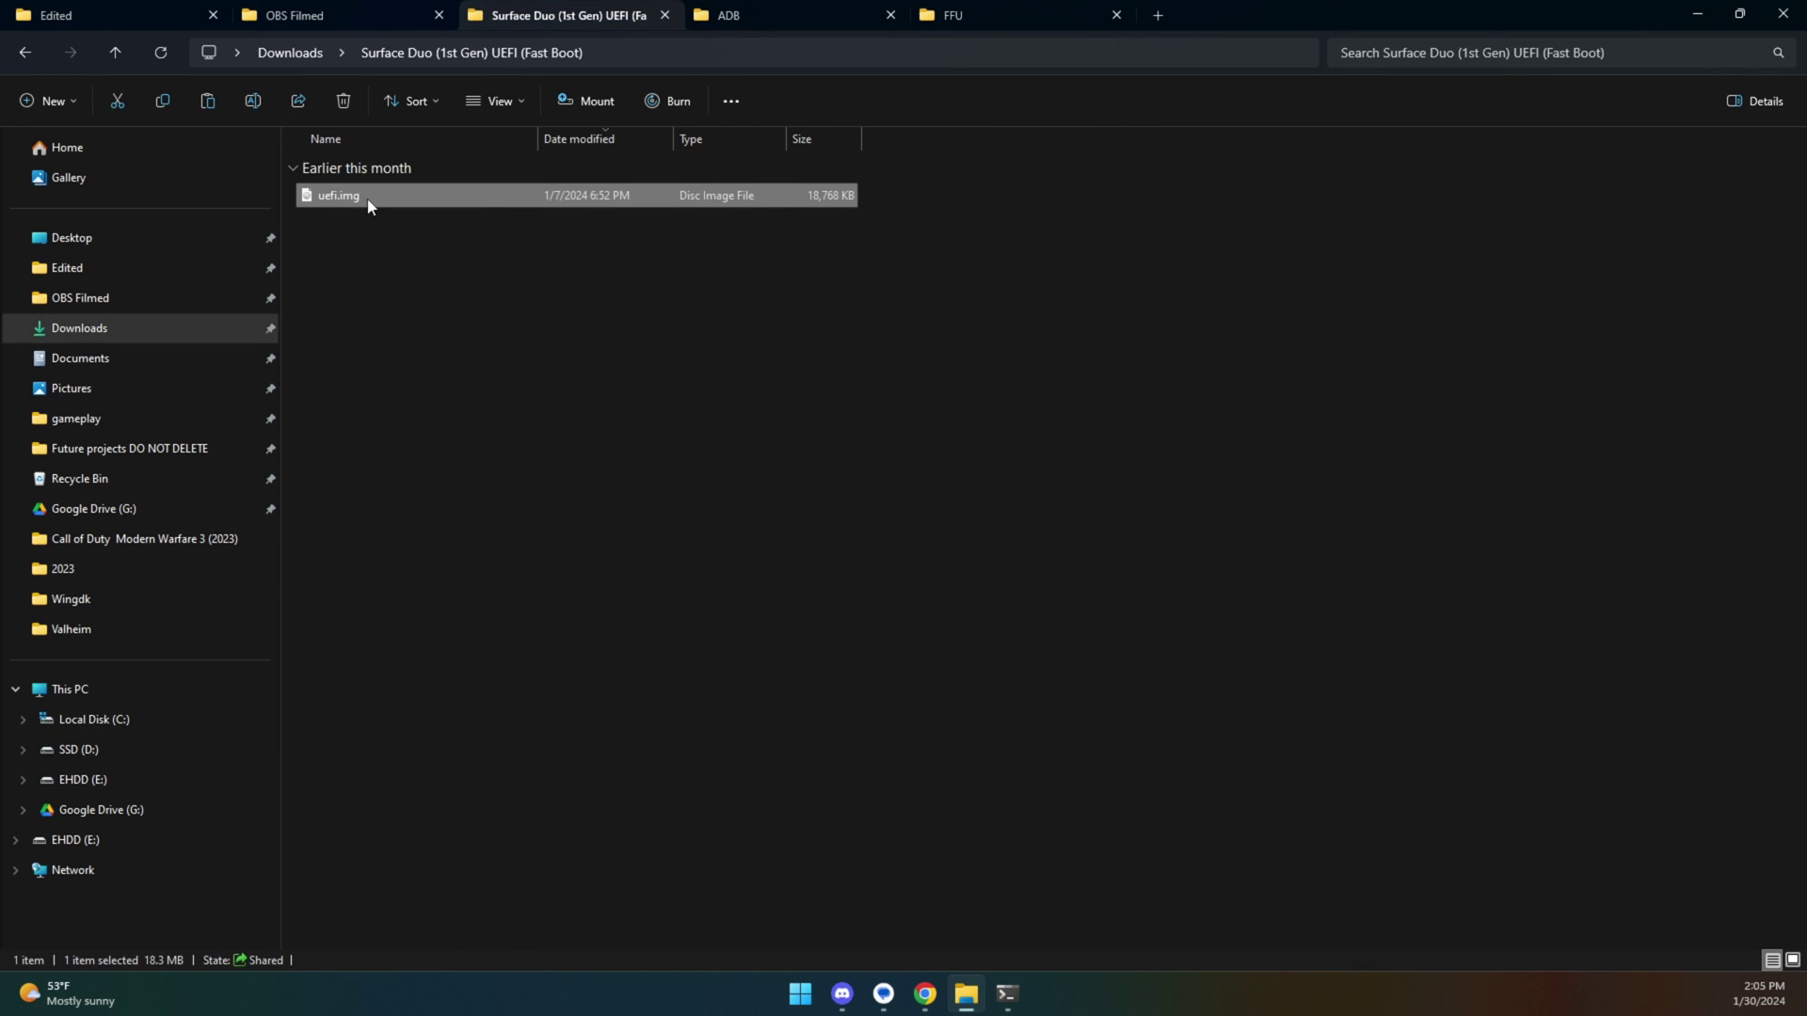
click(751, 16)
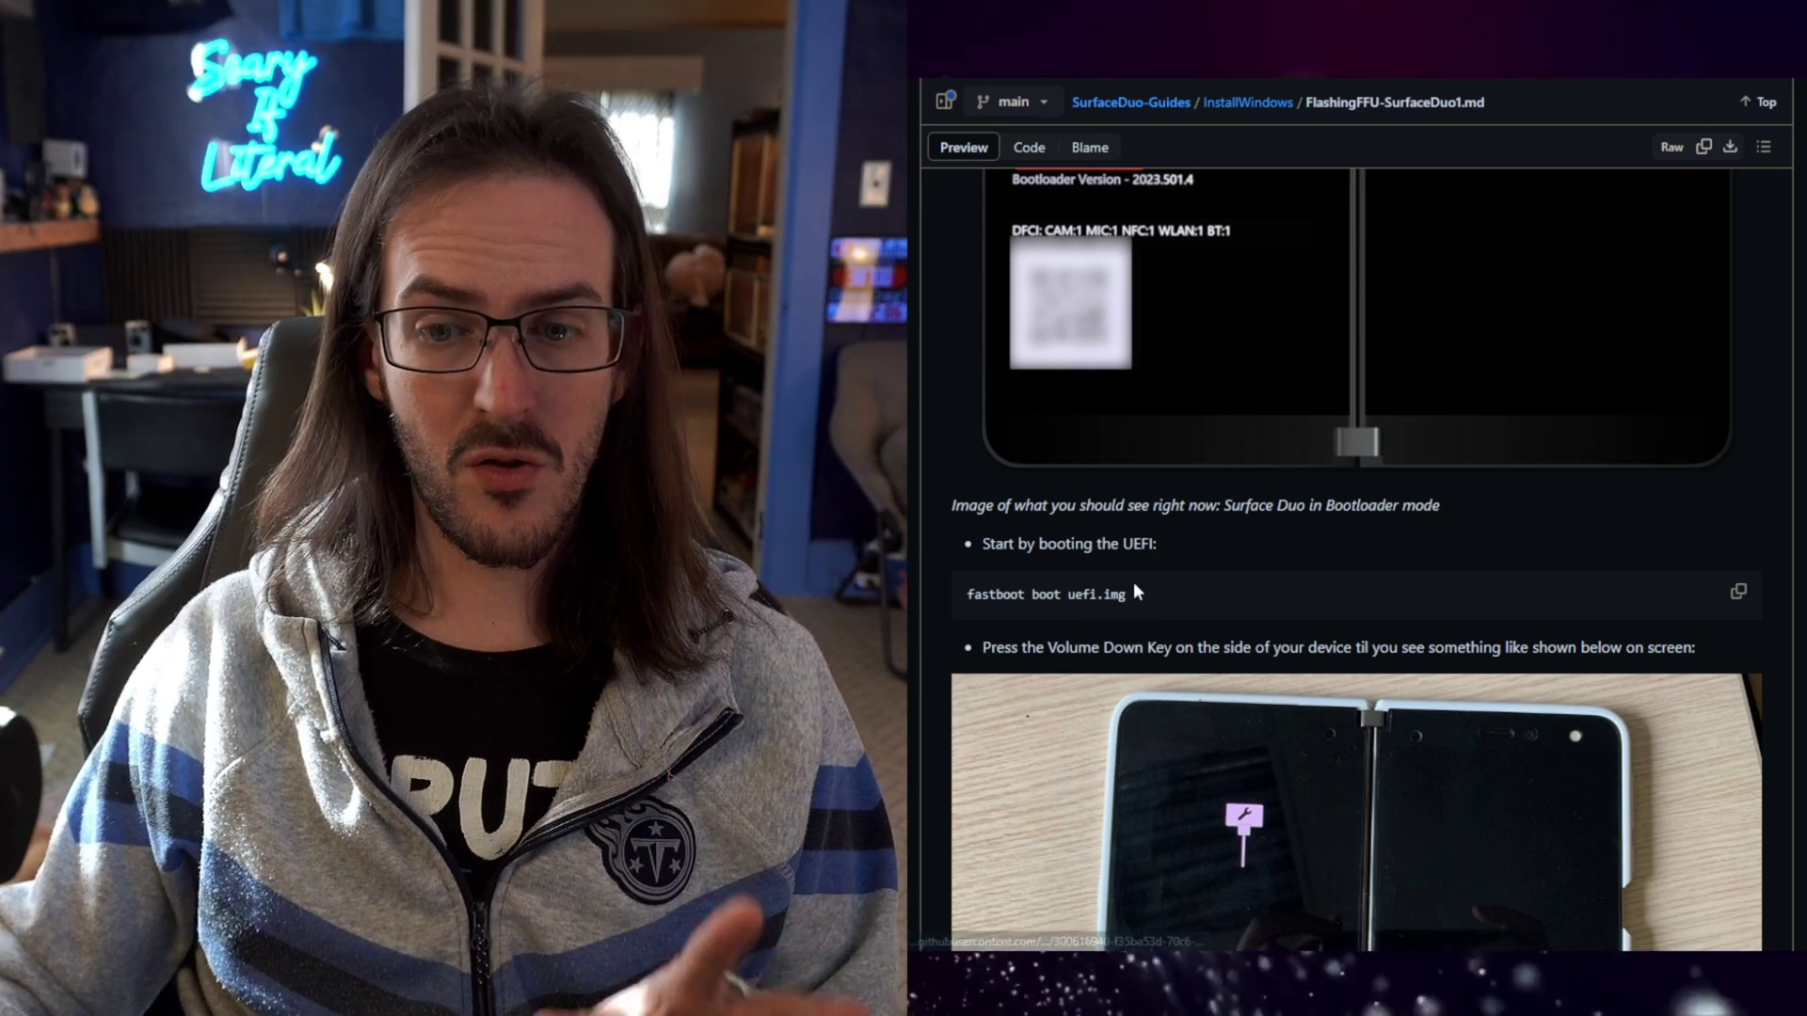
Highlight the 'fastboot boot uefi.img' command and the Volume Down Key instruction in the guide.
drag(1131, 592, 1069, 602)
scroll(1070, 603, down, 2)
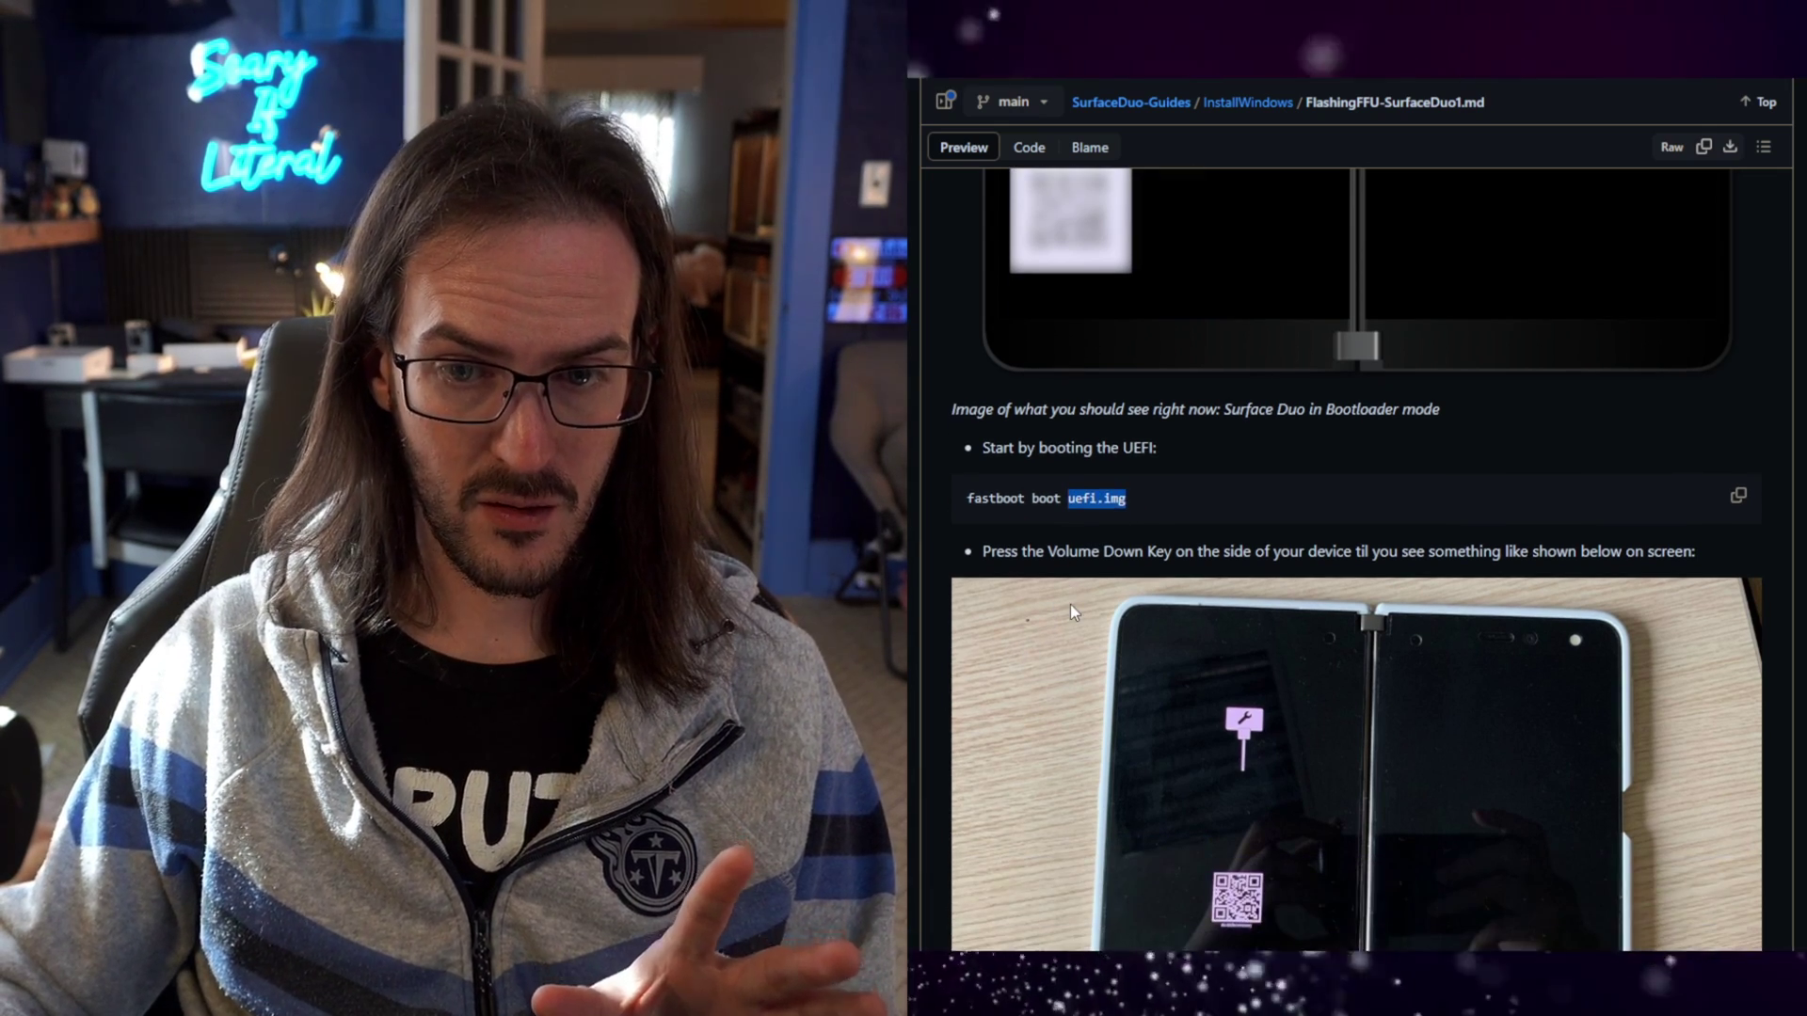
click(1157, 397)
drag(1159, 403, 965, 403)
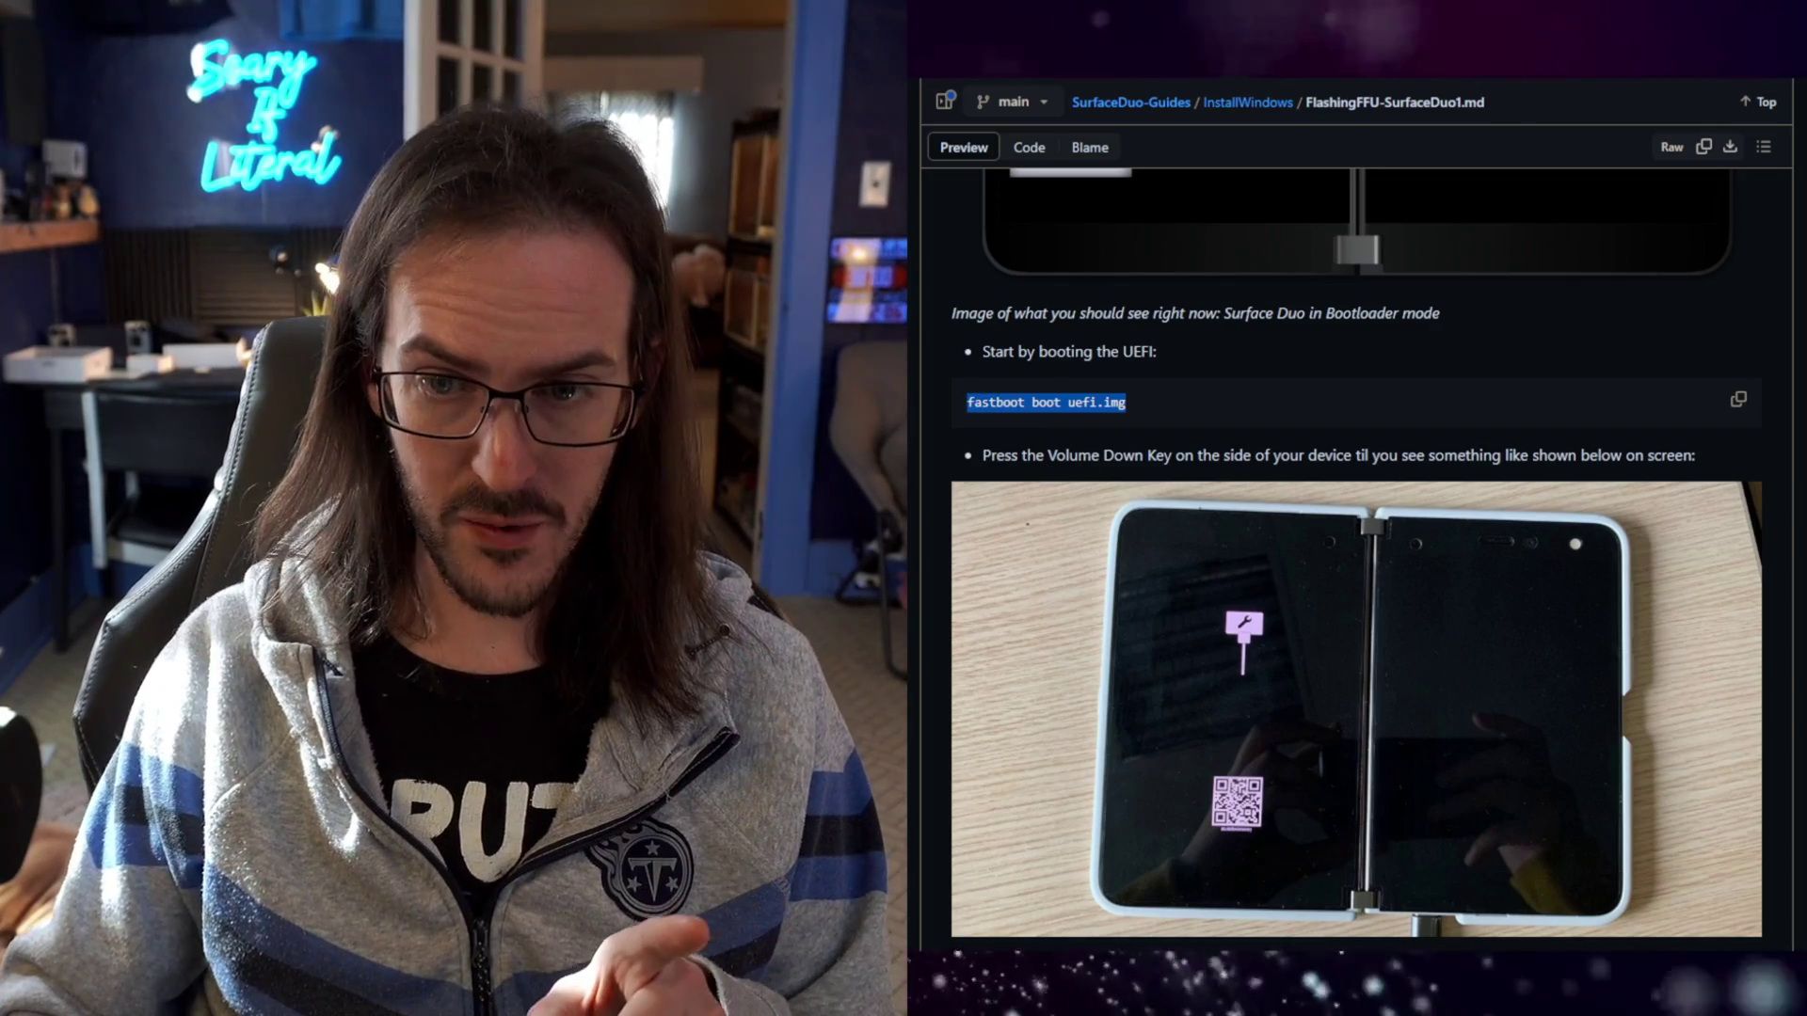
drag(1167, 455, 1101, 455)
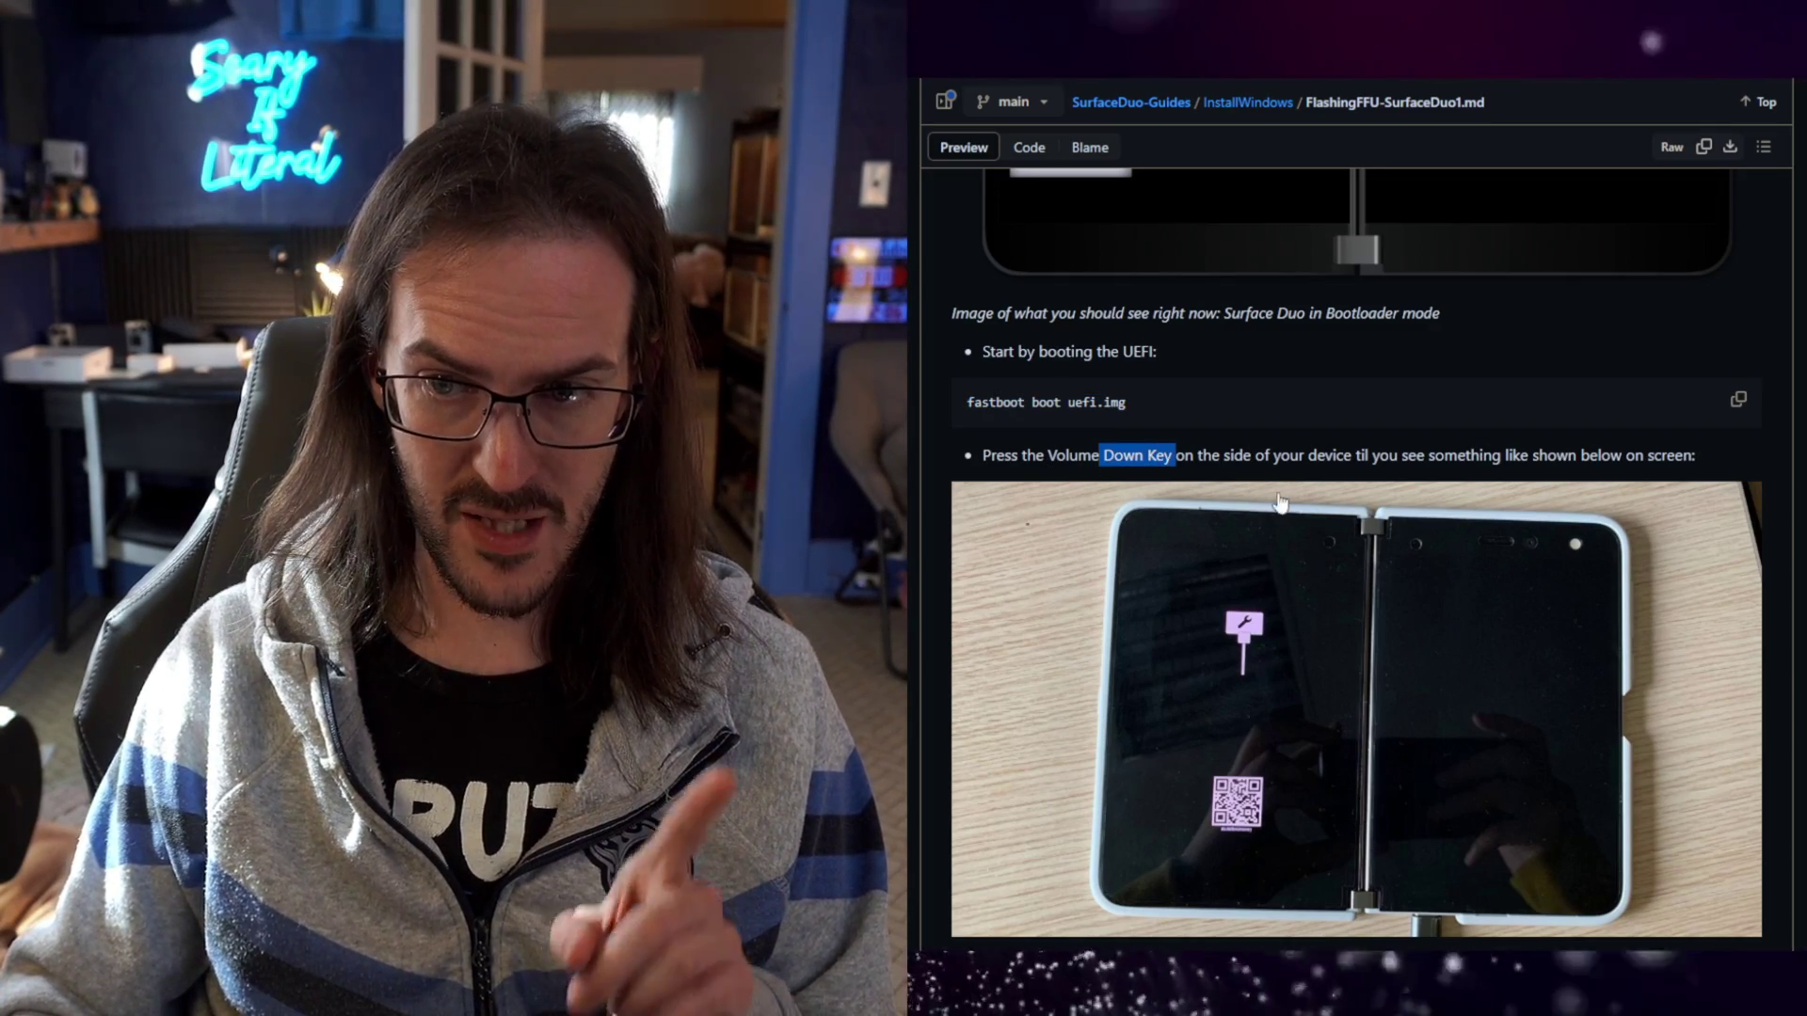
Scroll the guide down to the Flashing the Windows FFU Image section.
scroll(1154, 629, down, 1)
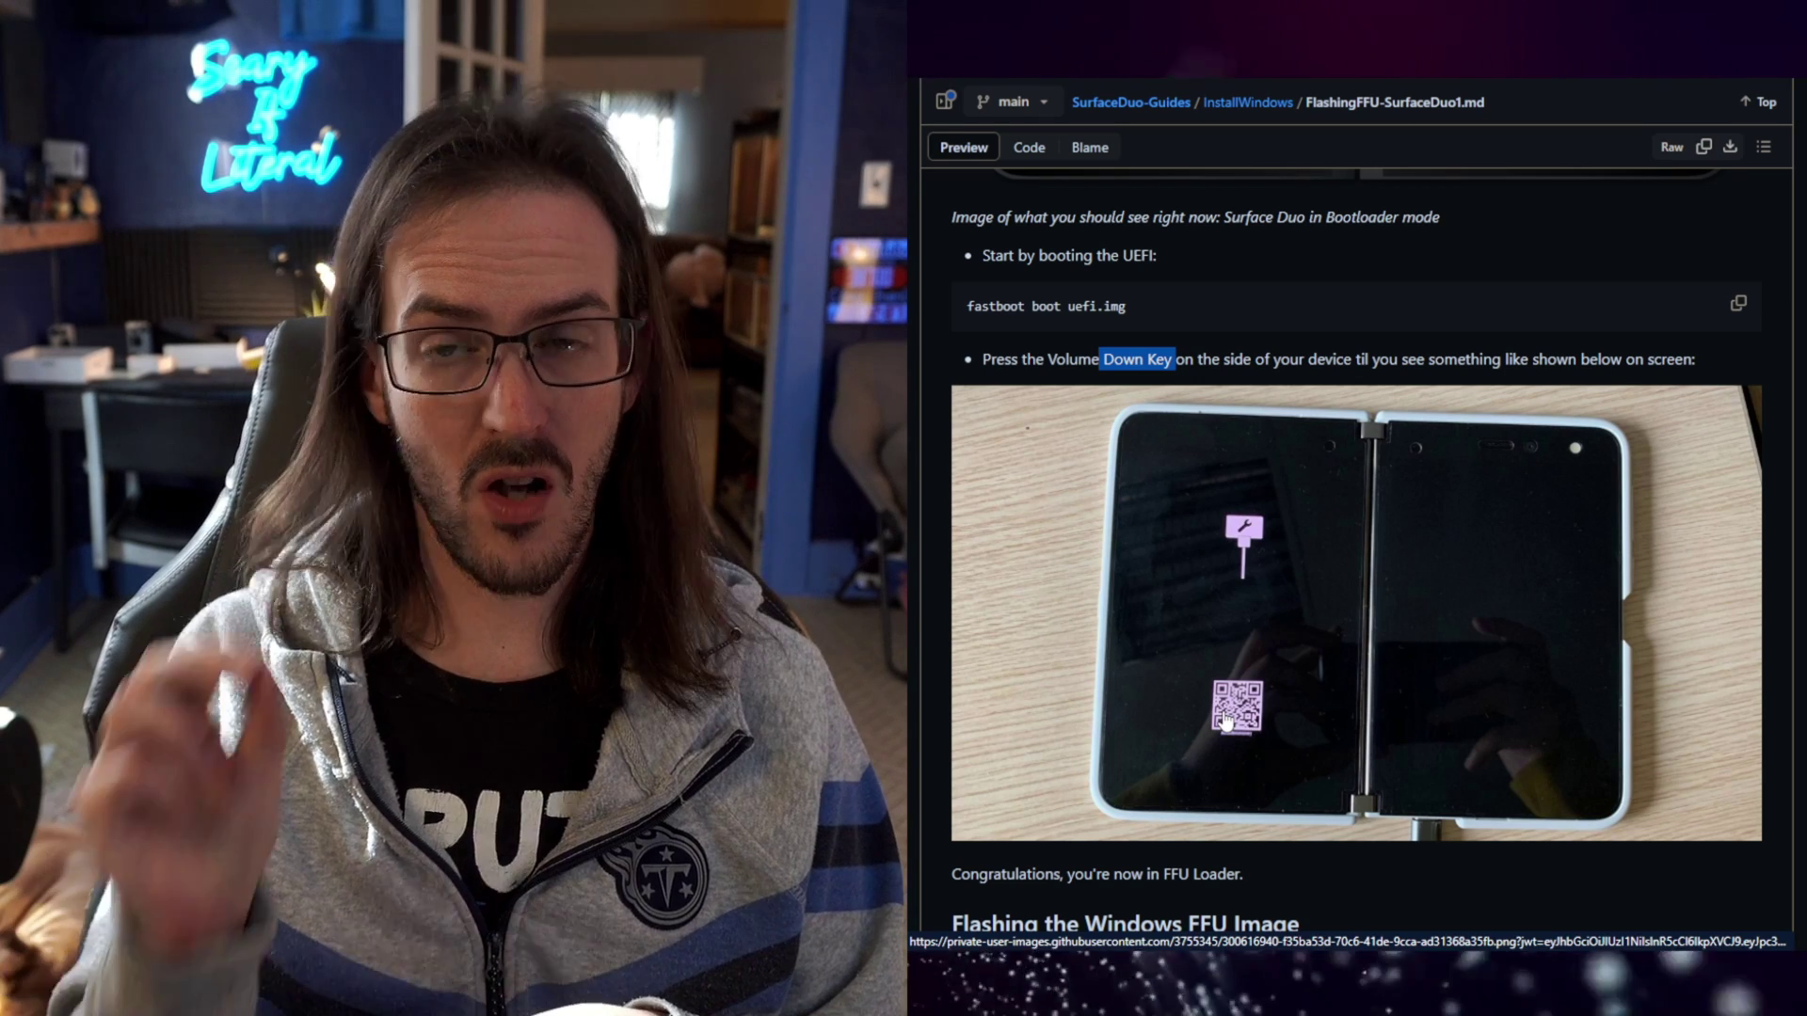
scroll(1193, 710, down, 3)
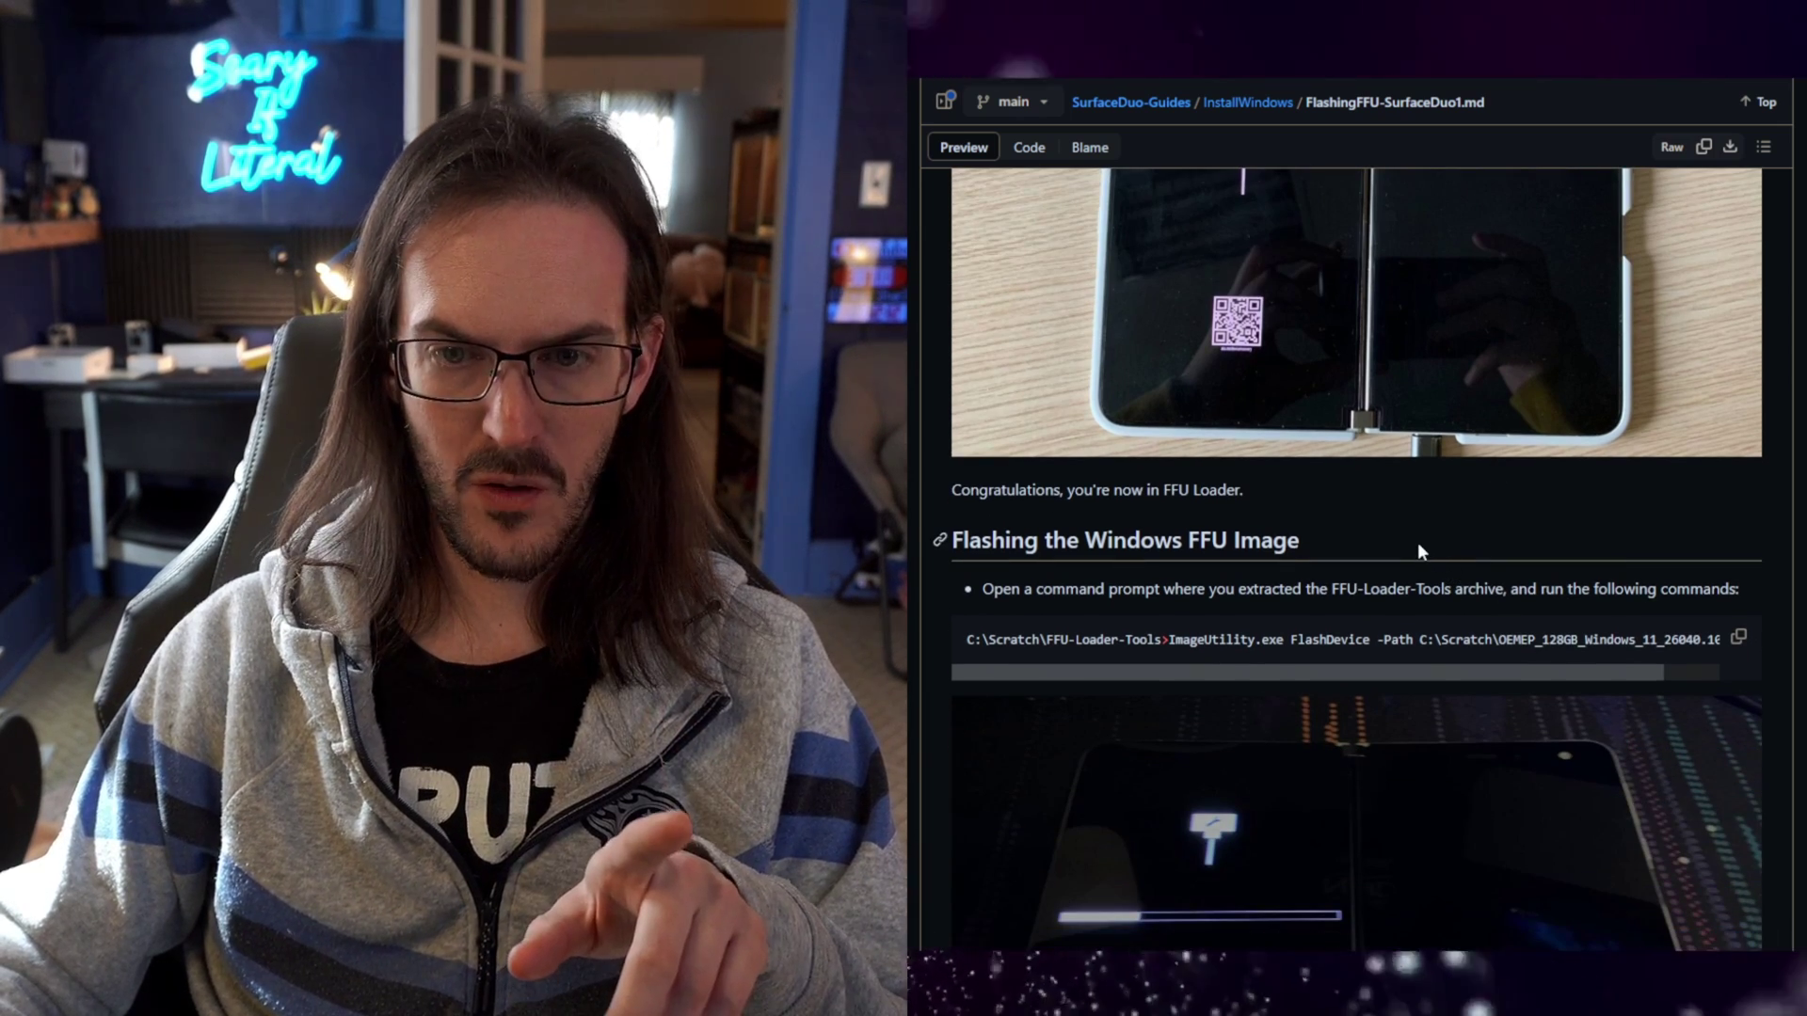
scroll(1417, 542, down, 2)
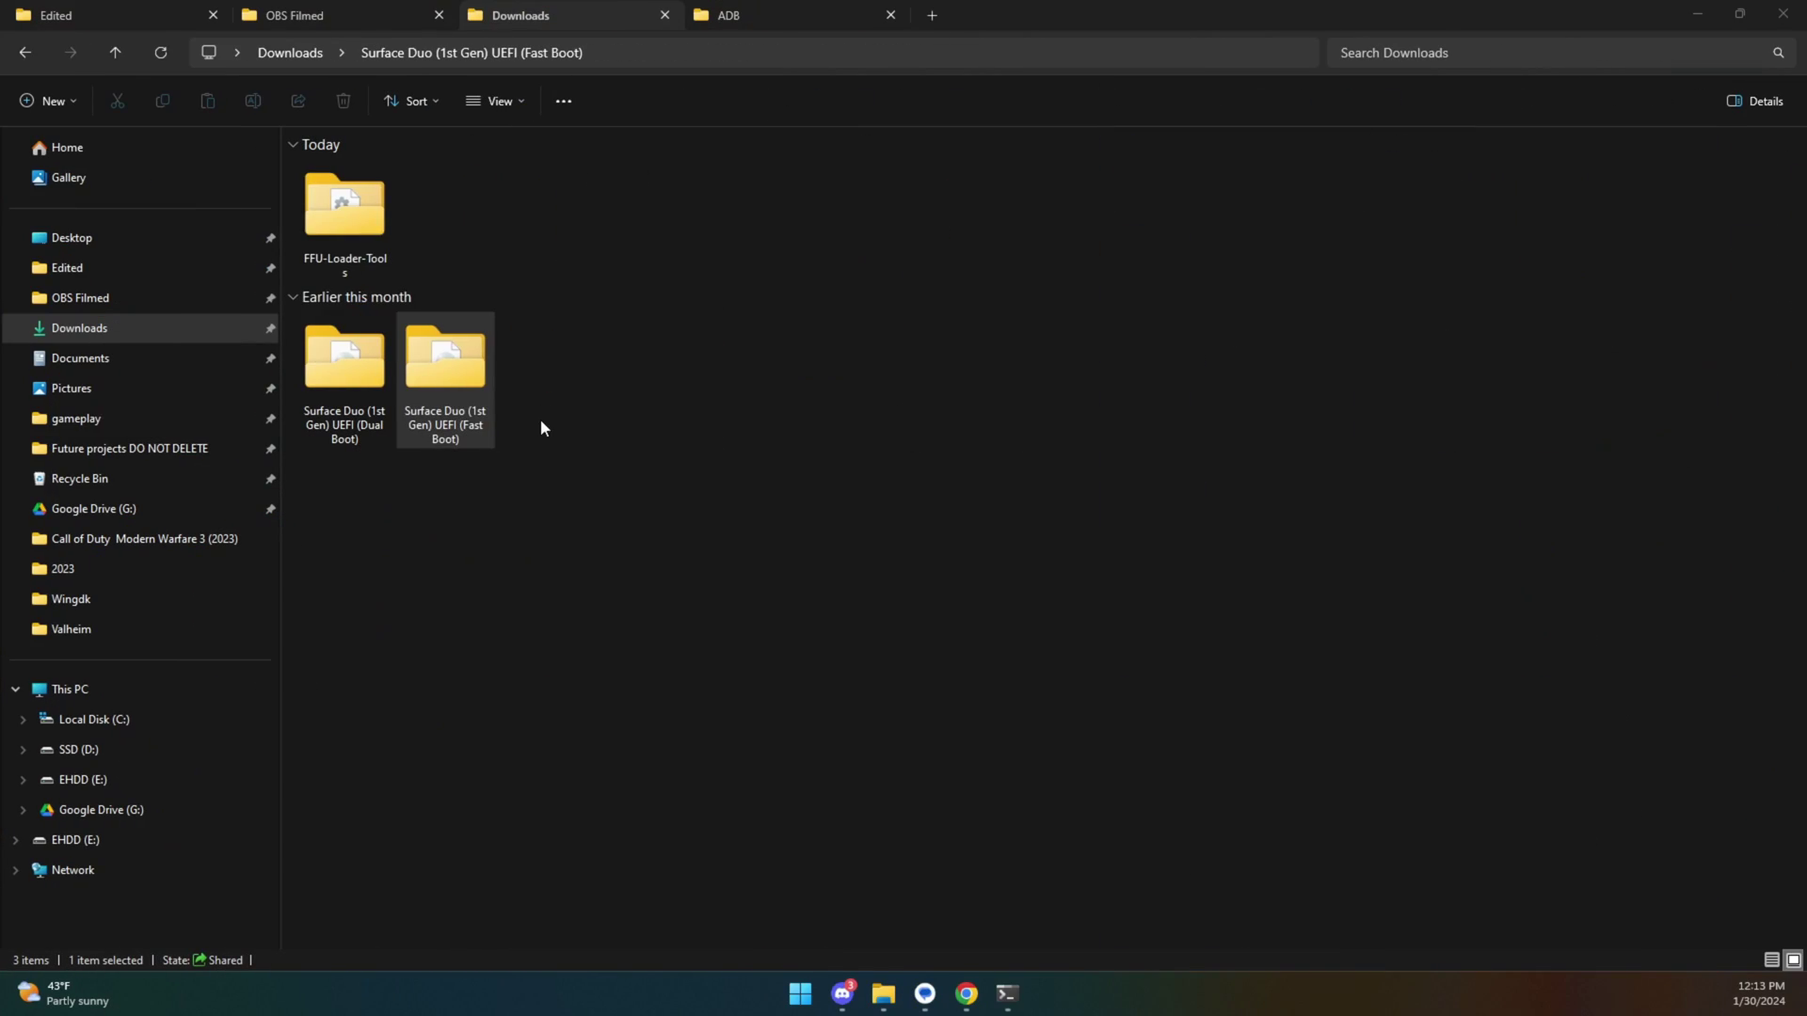
Rename FFU-Loader-Tools to FFU and open the FFU folder from the C: drive.
click(353, 263)
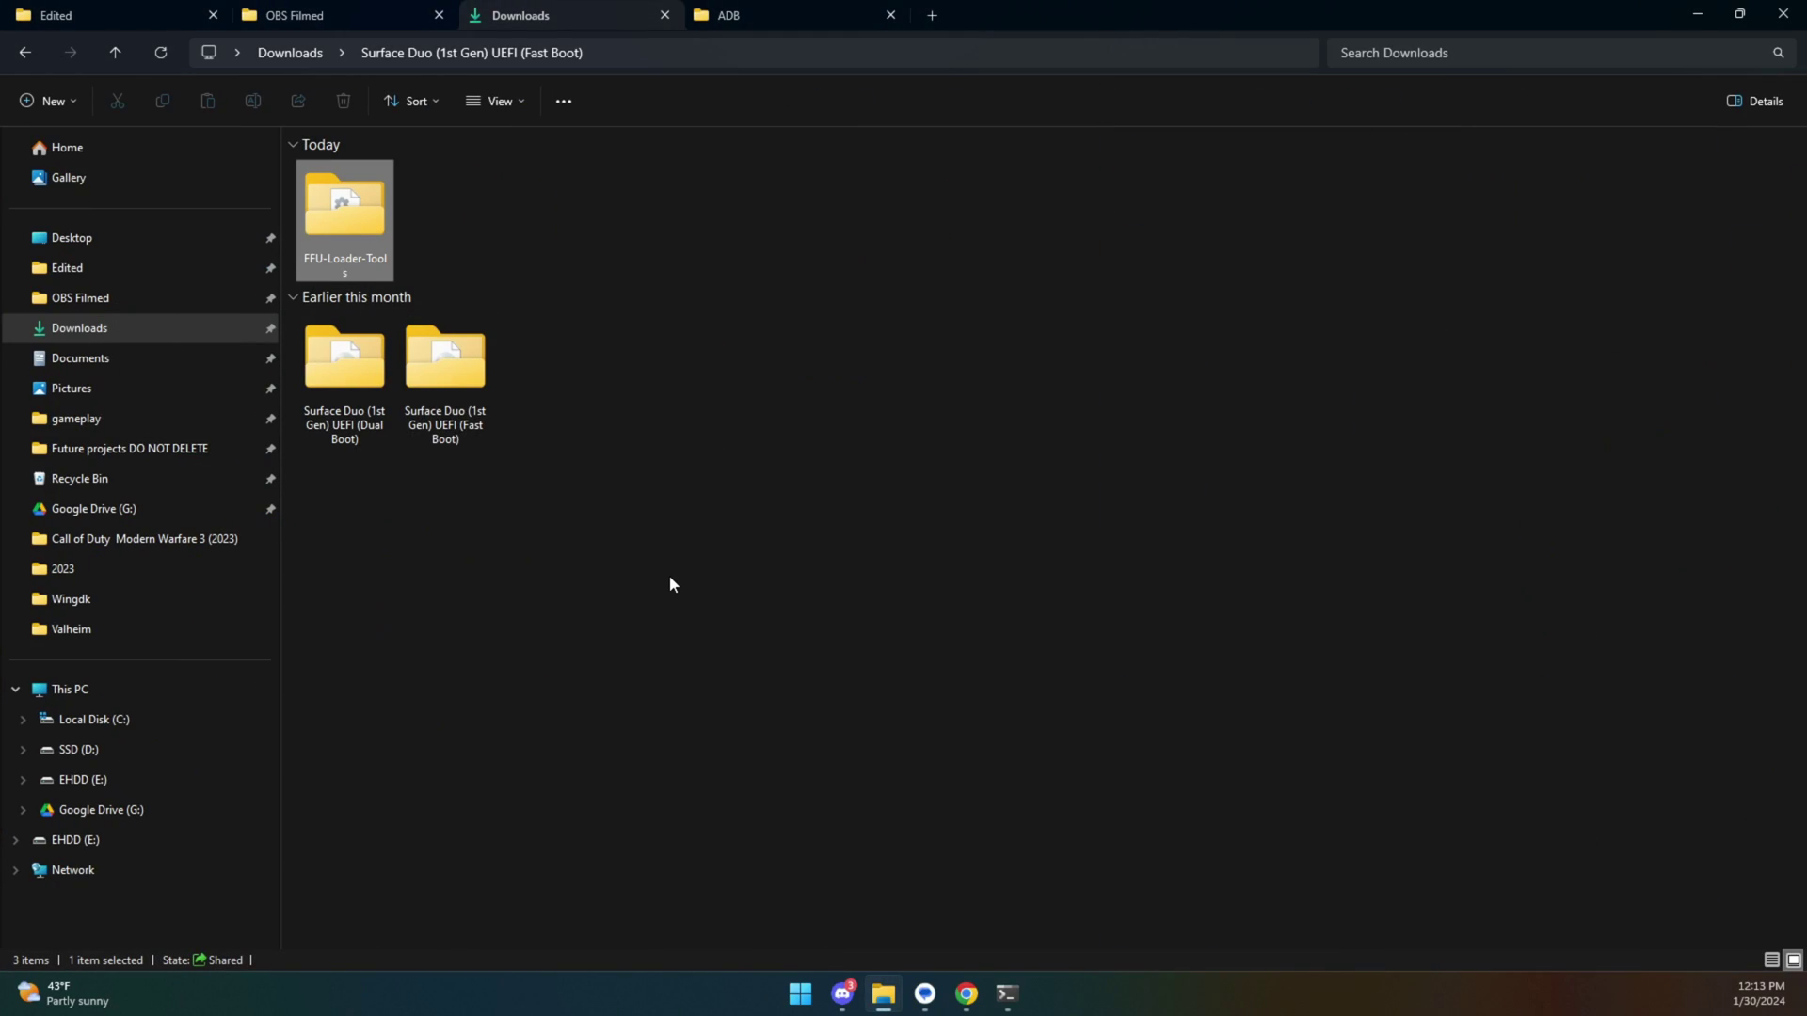
text(FFU)
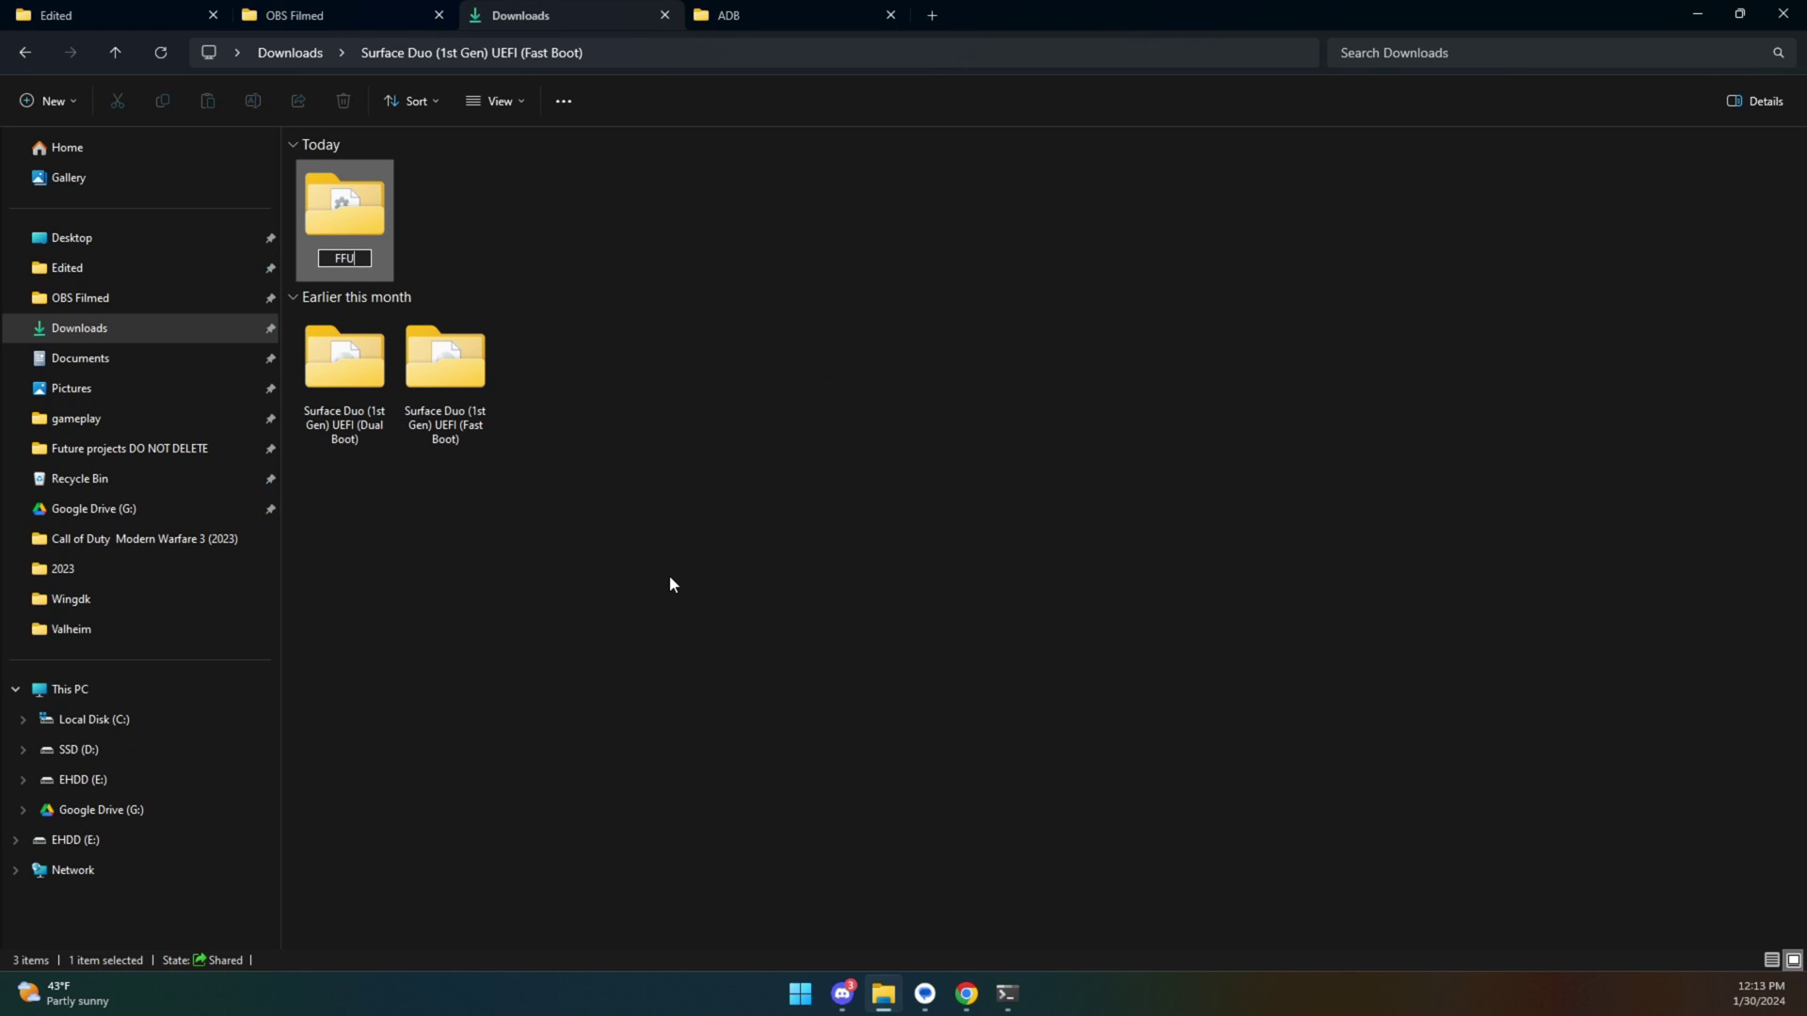
key(Return)
click(755, 14)
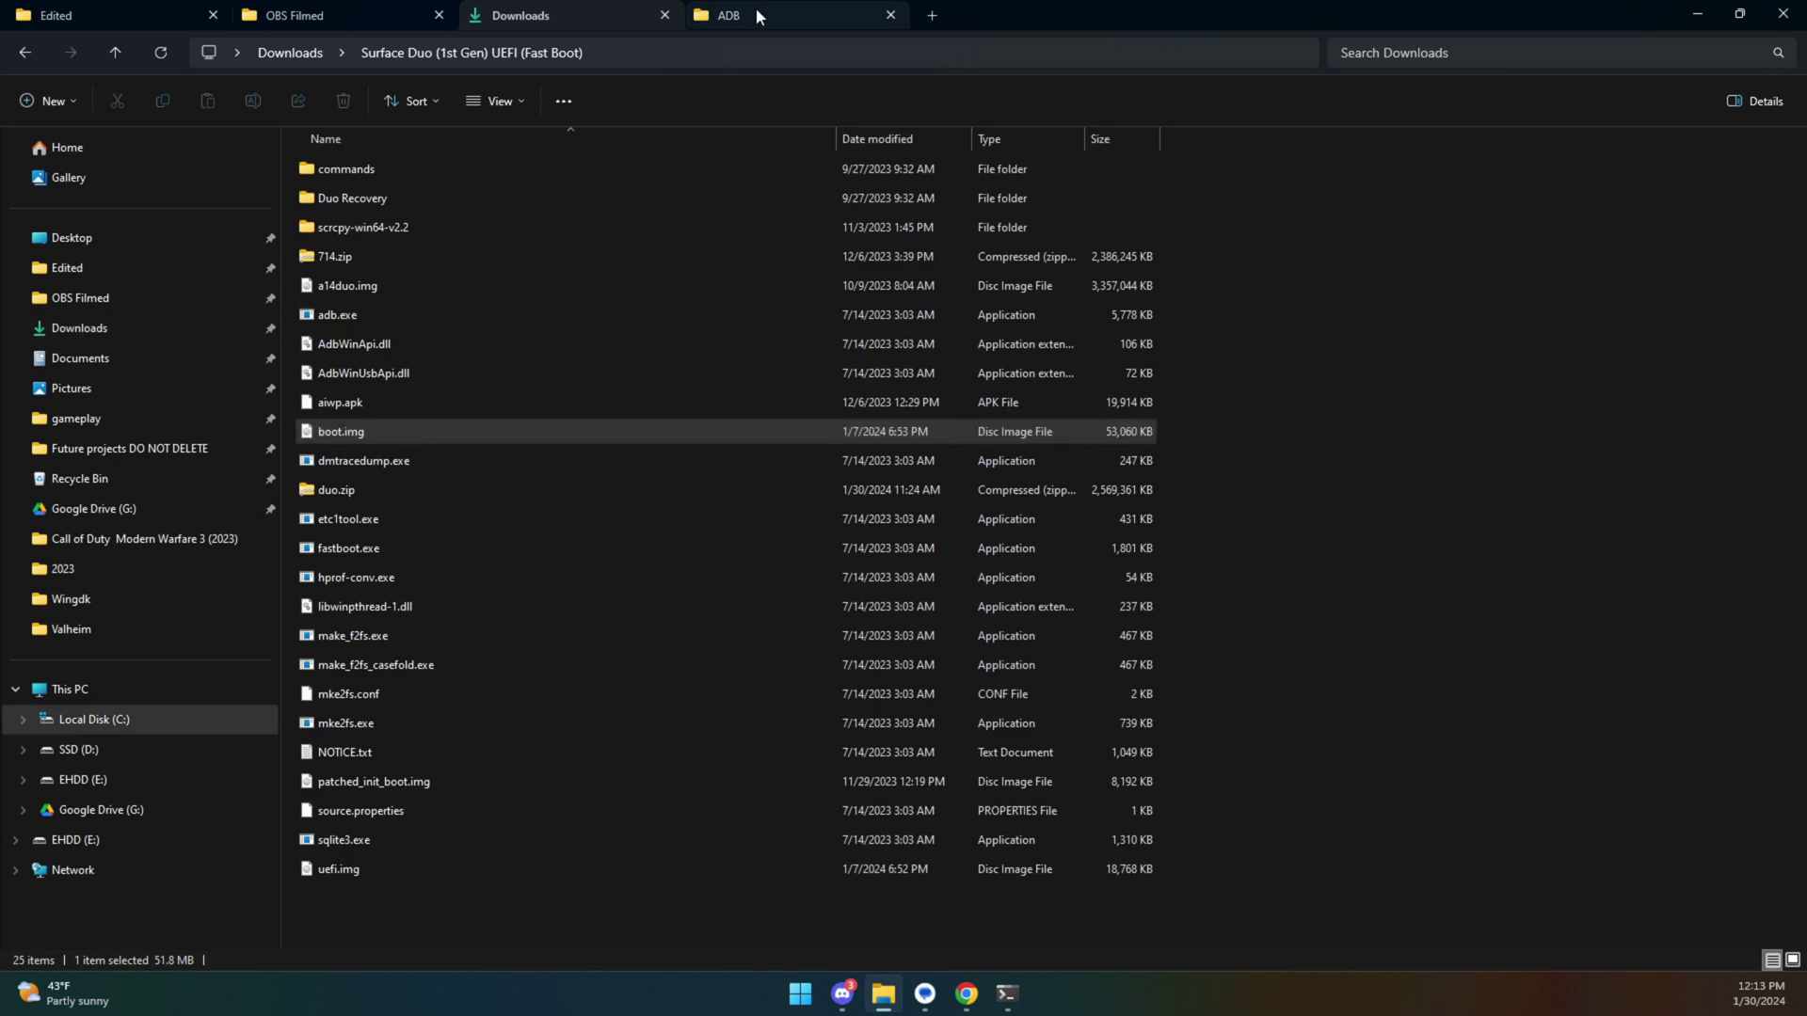
click(398, 53)
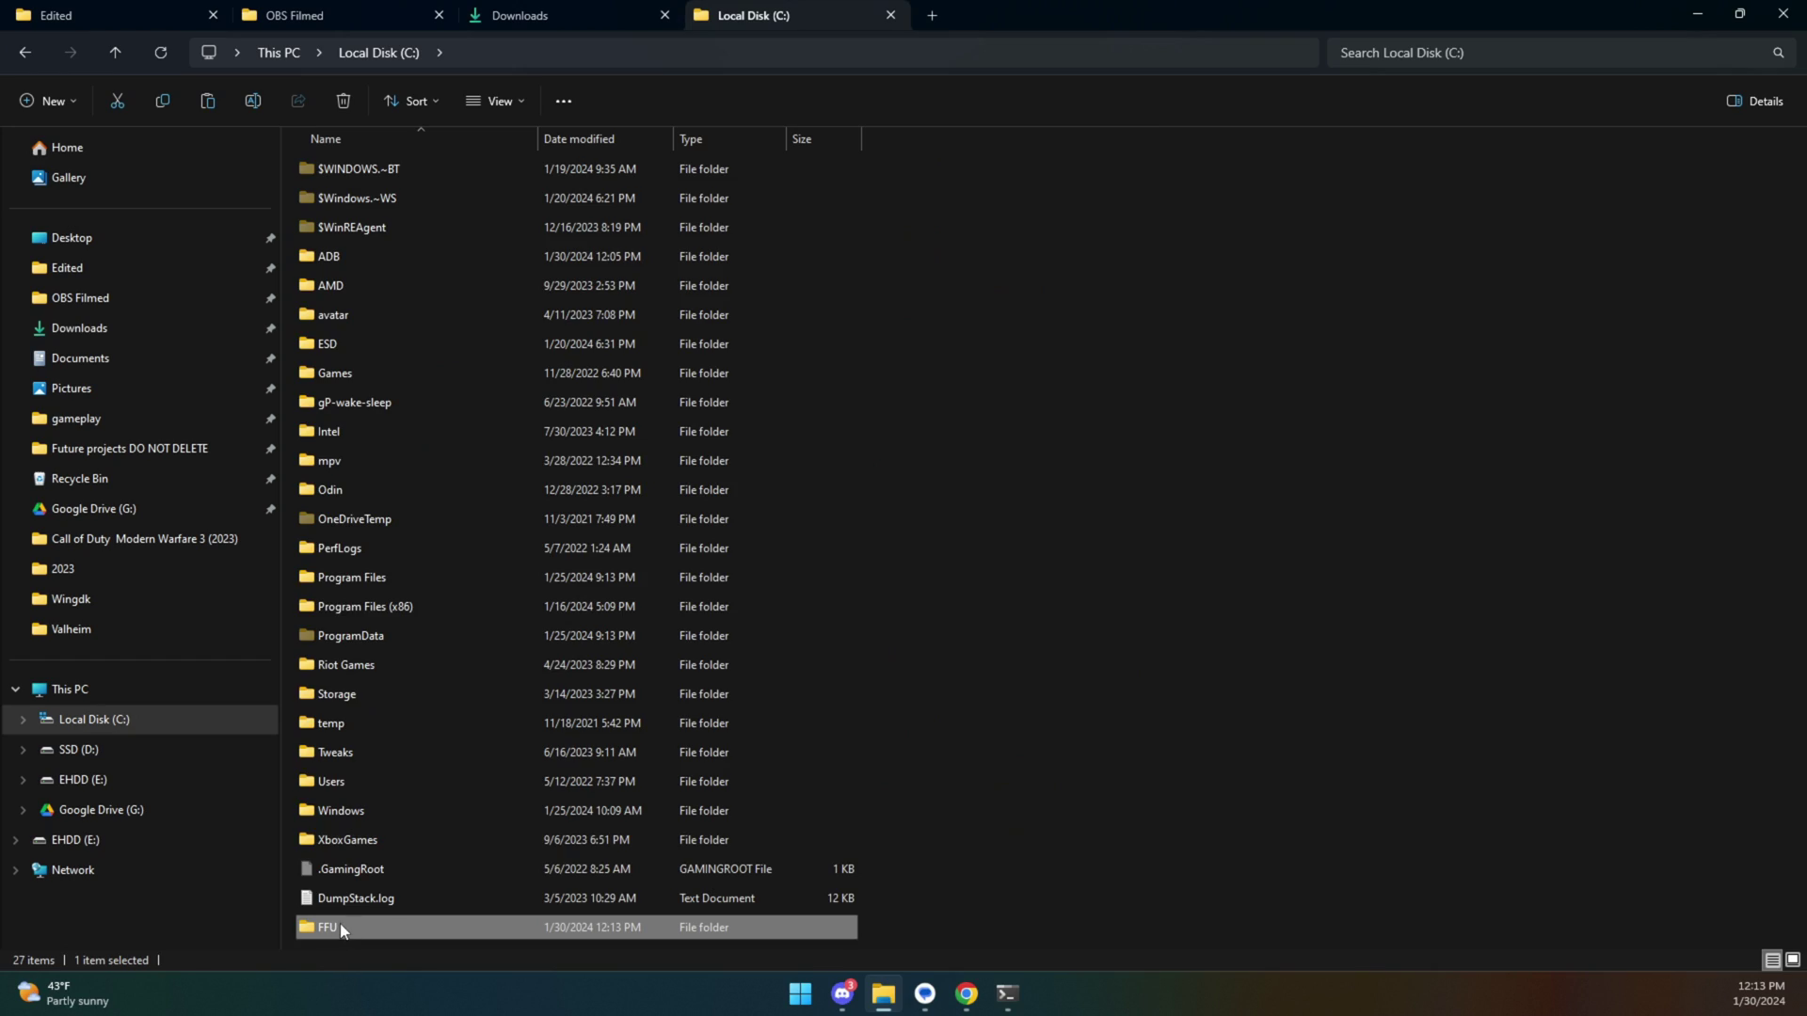
double_click(331, 928)
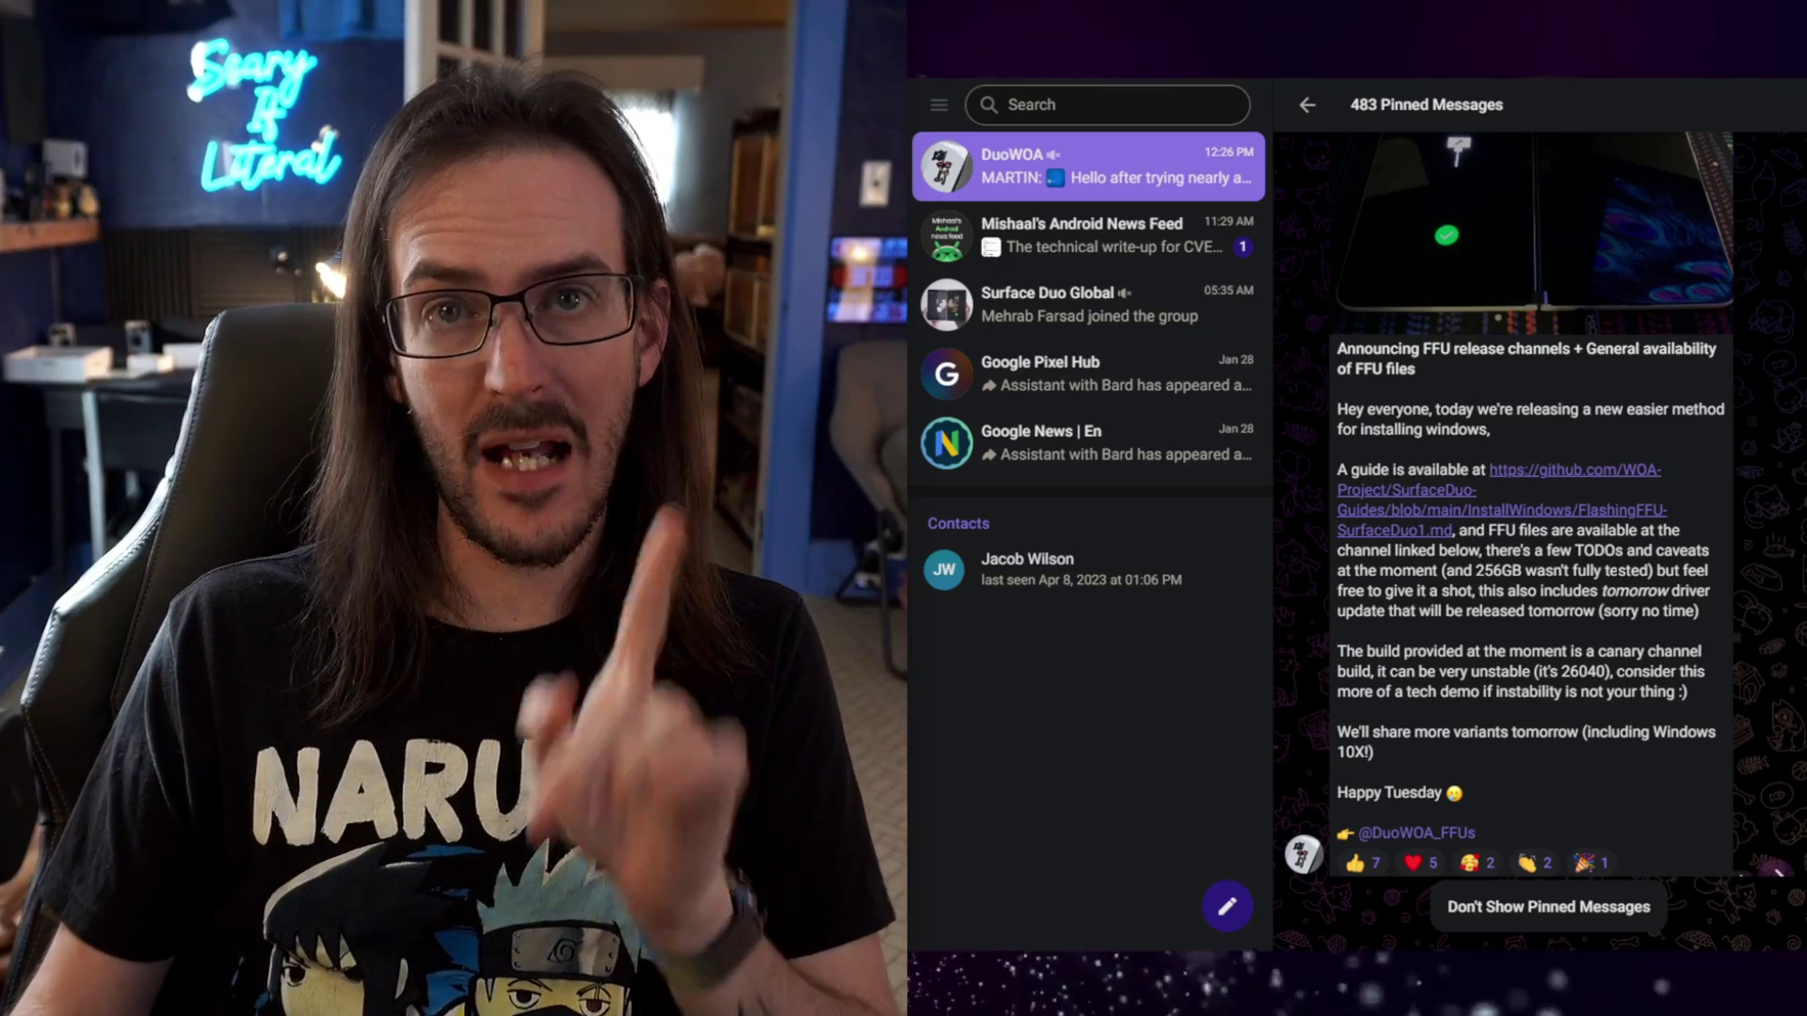
scroll(1530, 564, down, 1)
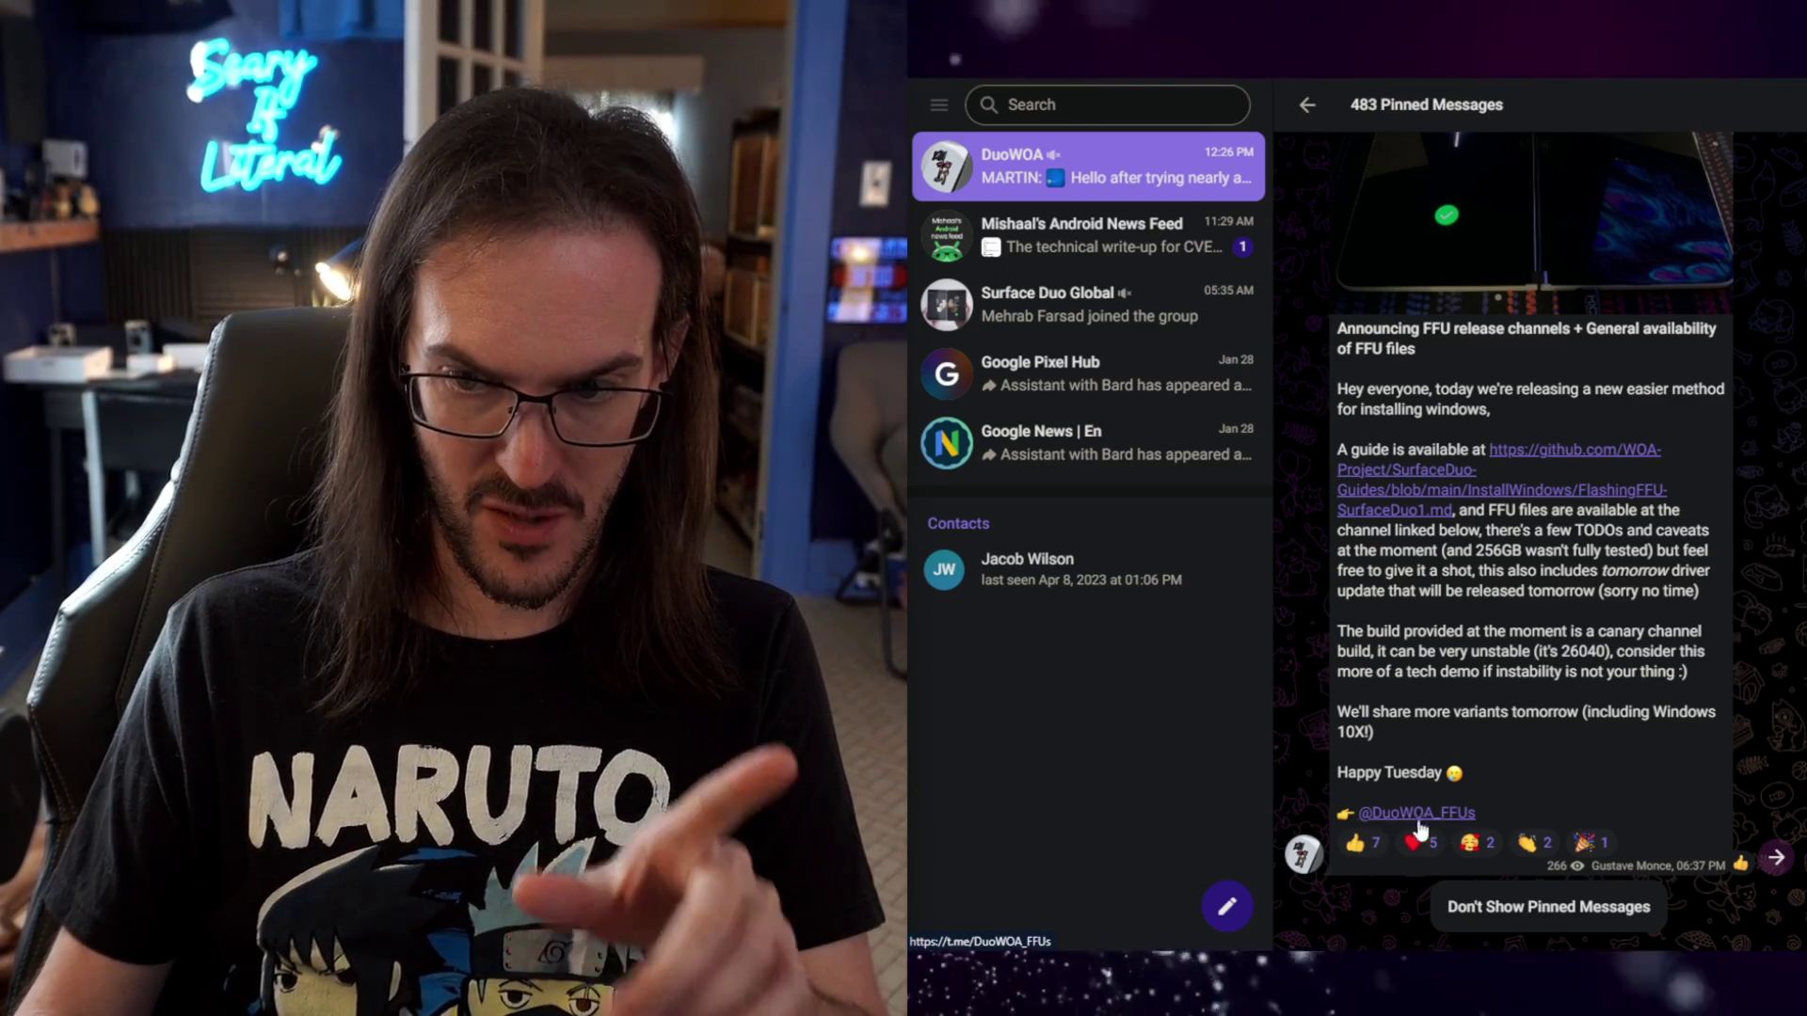
click(1434, 826)
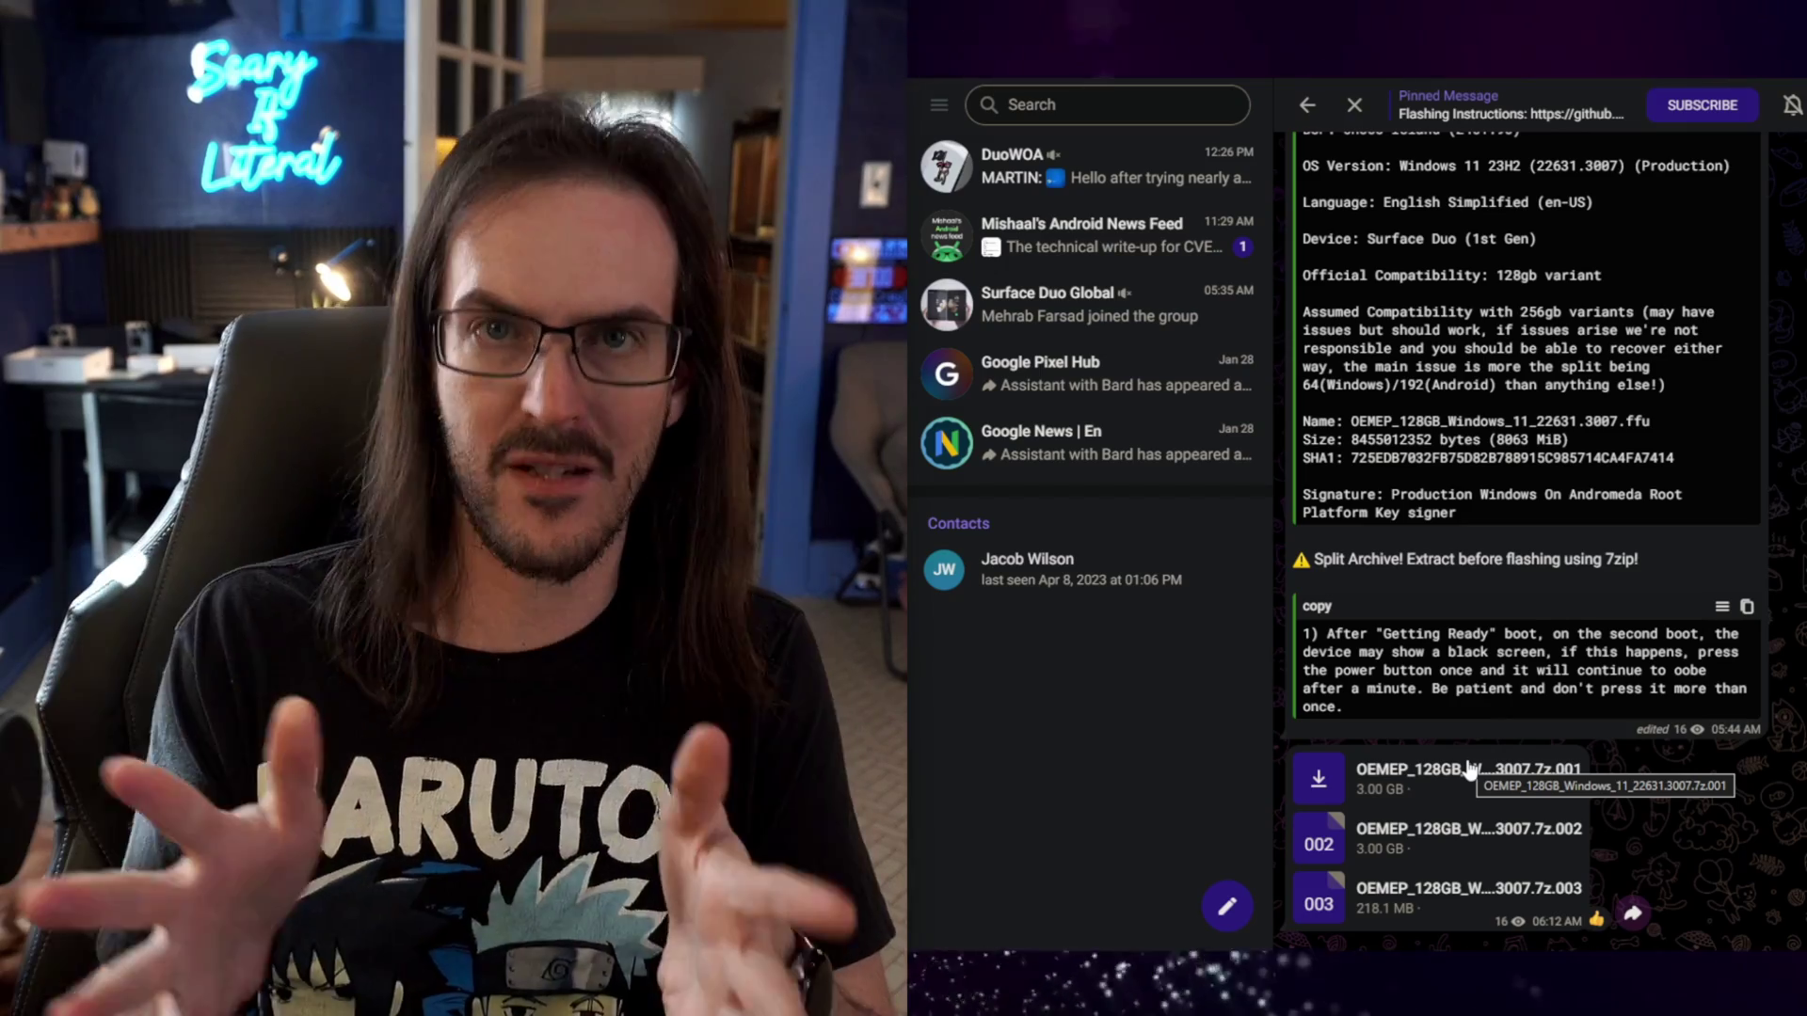
scroll(1470, 769, up, 10)
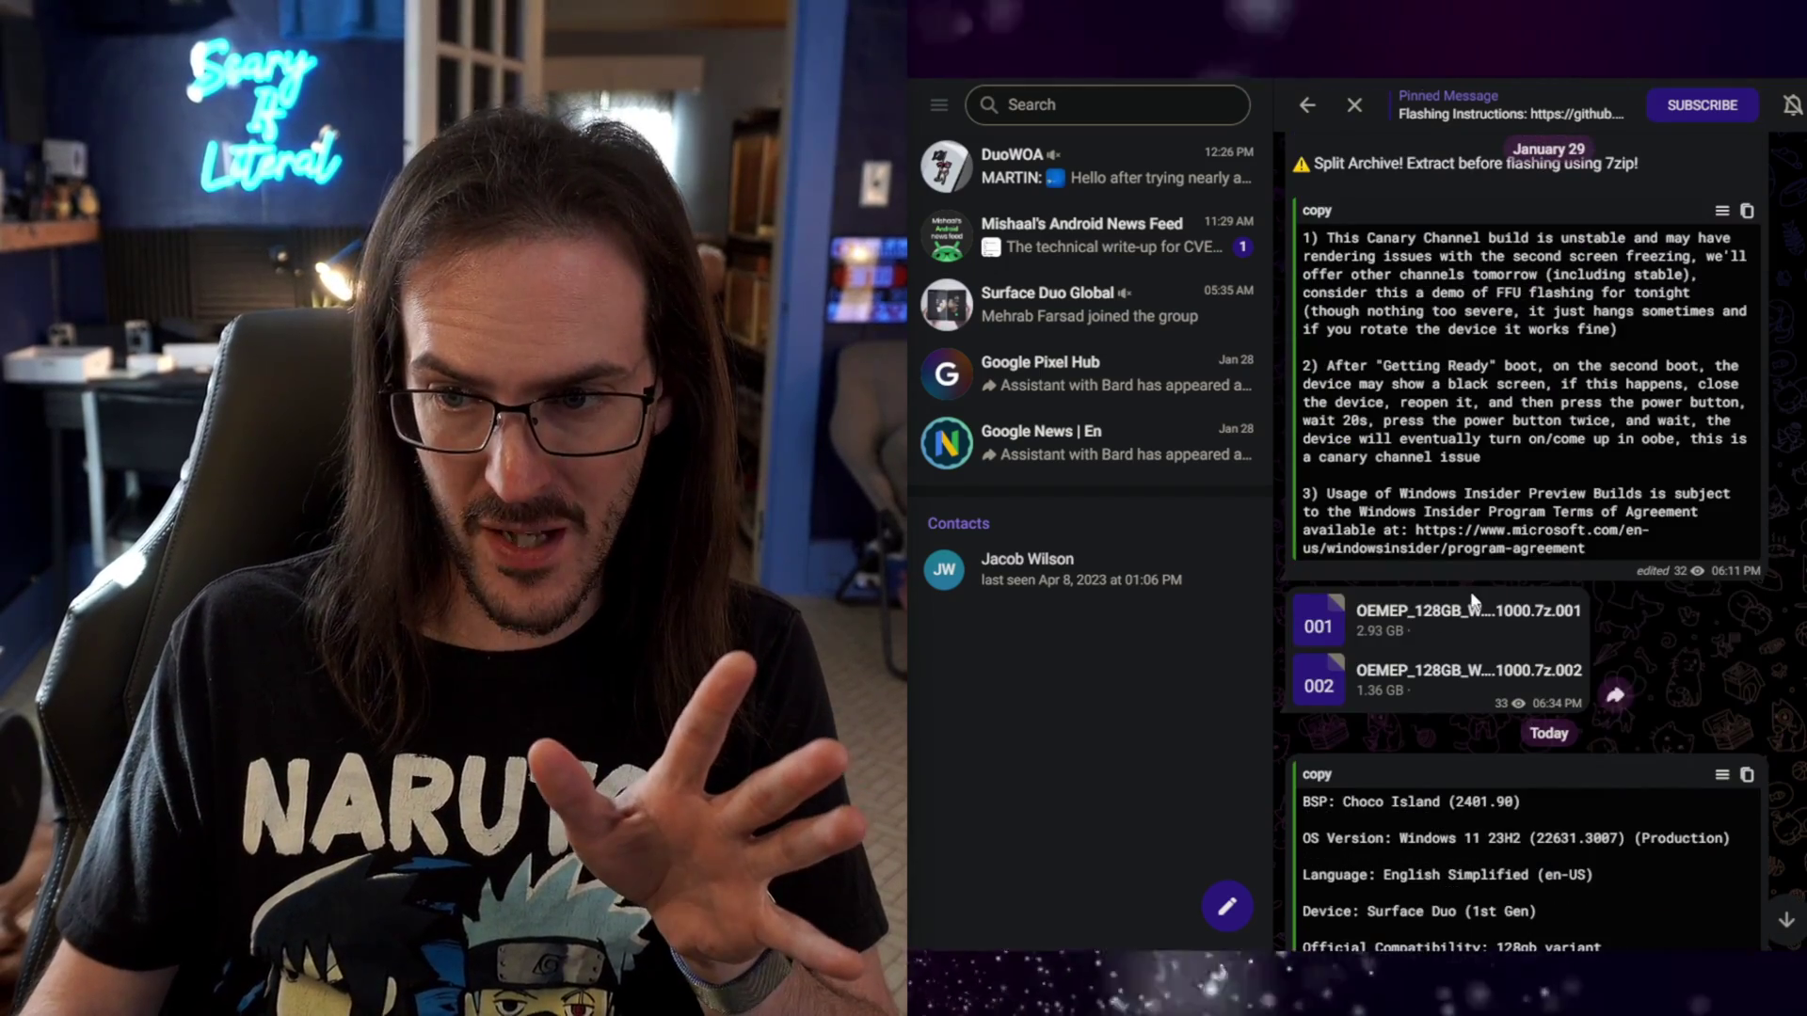
scroll(1473, 602, up, 3)
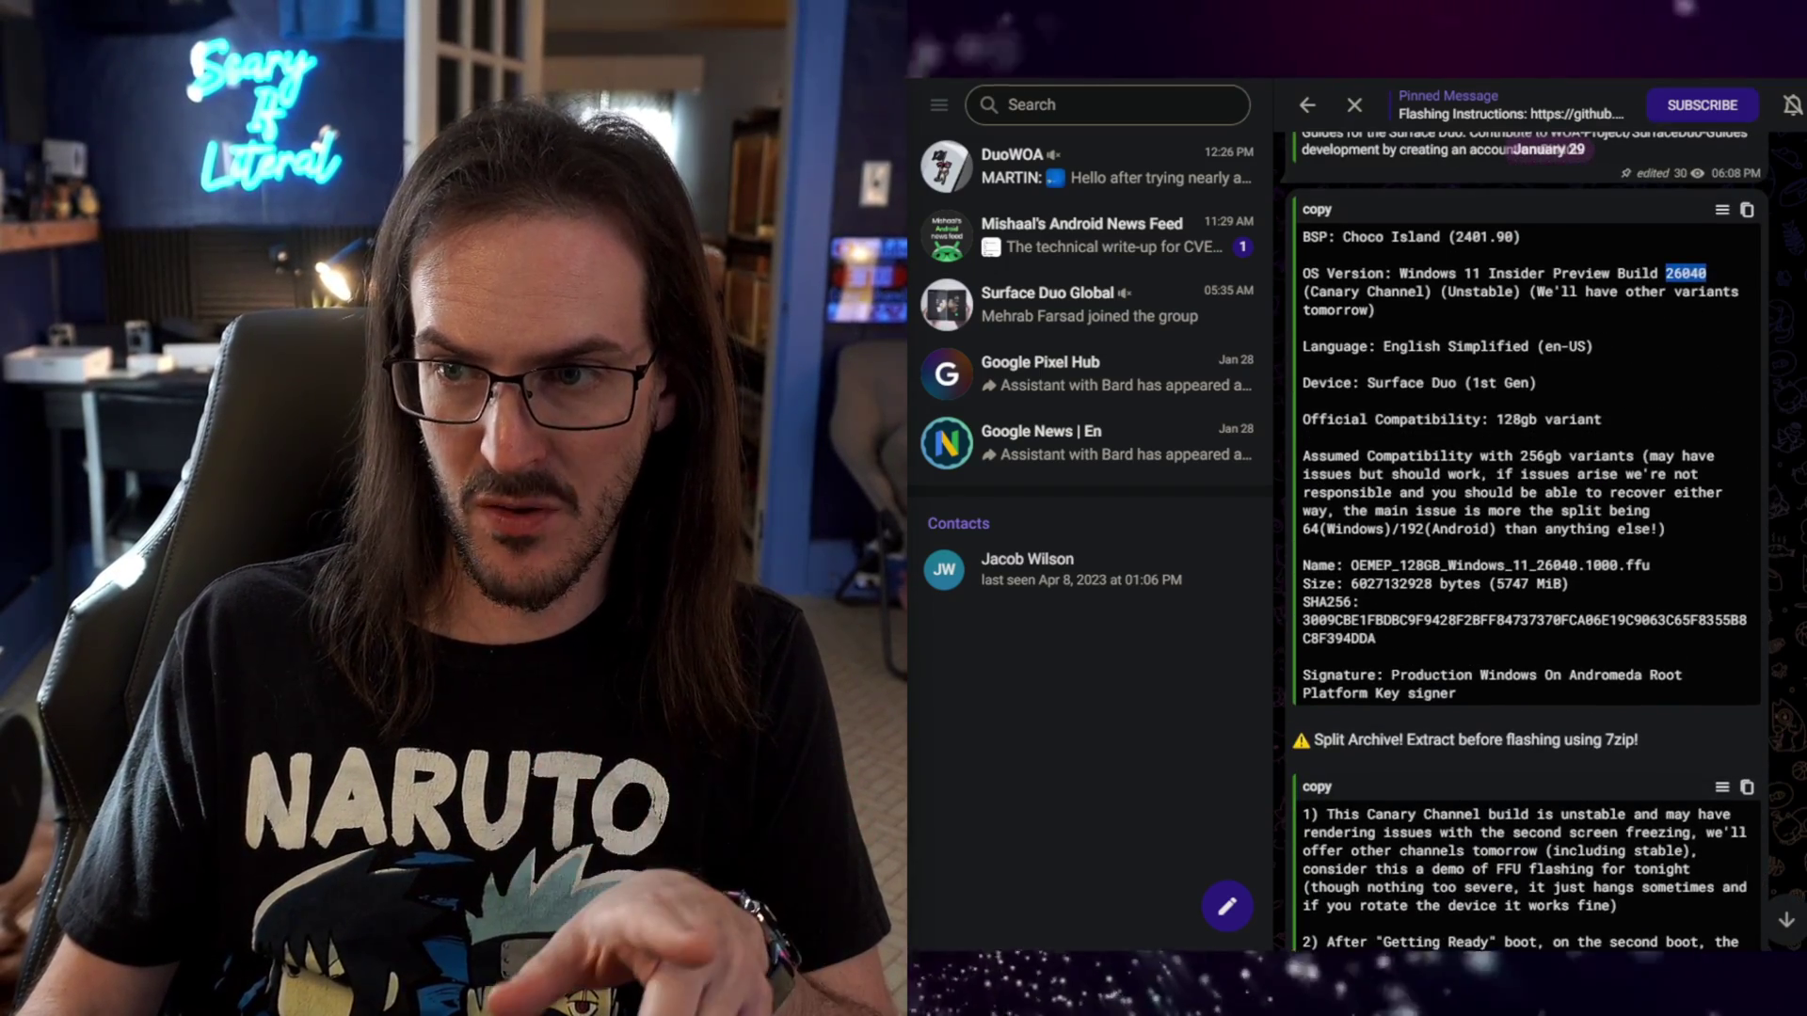
scroll(1568, 582, down, 5)
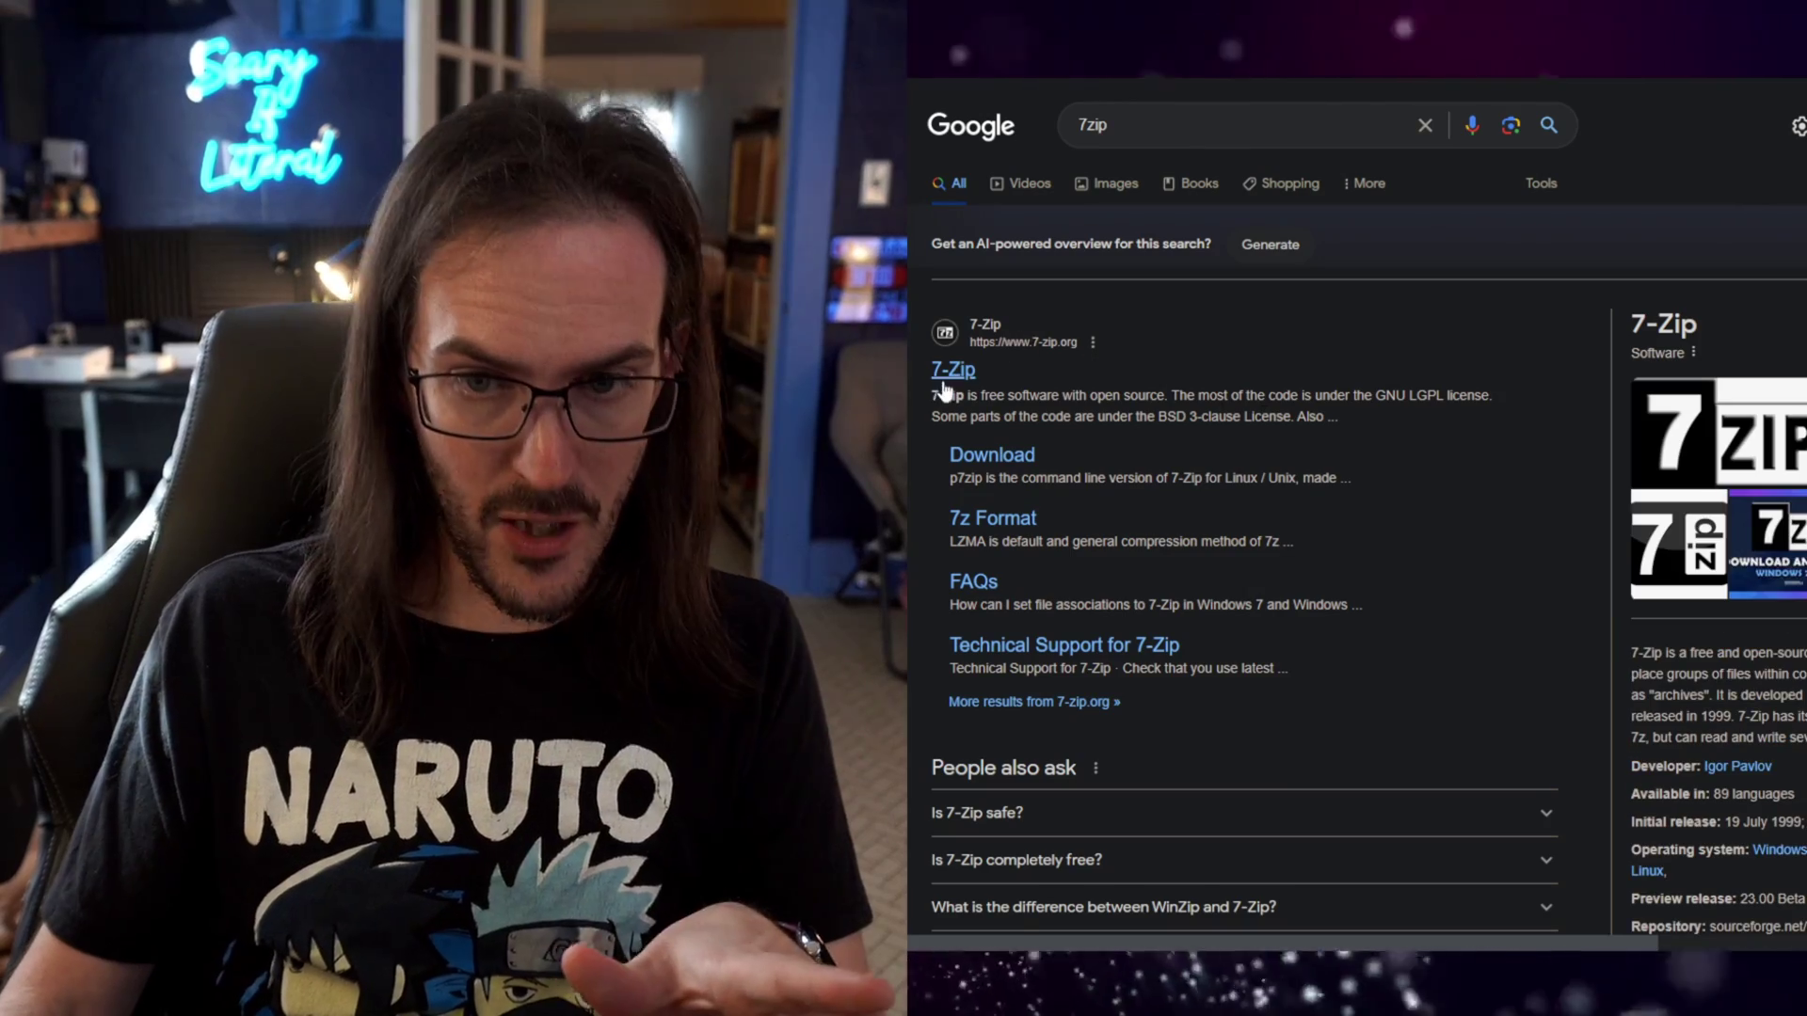
Open the 7-Zip 23.01 download page, then select the three OEMEP archive parts in Downloads.
click(998, 457)
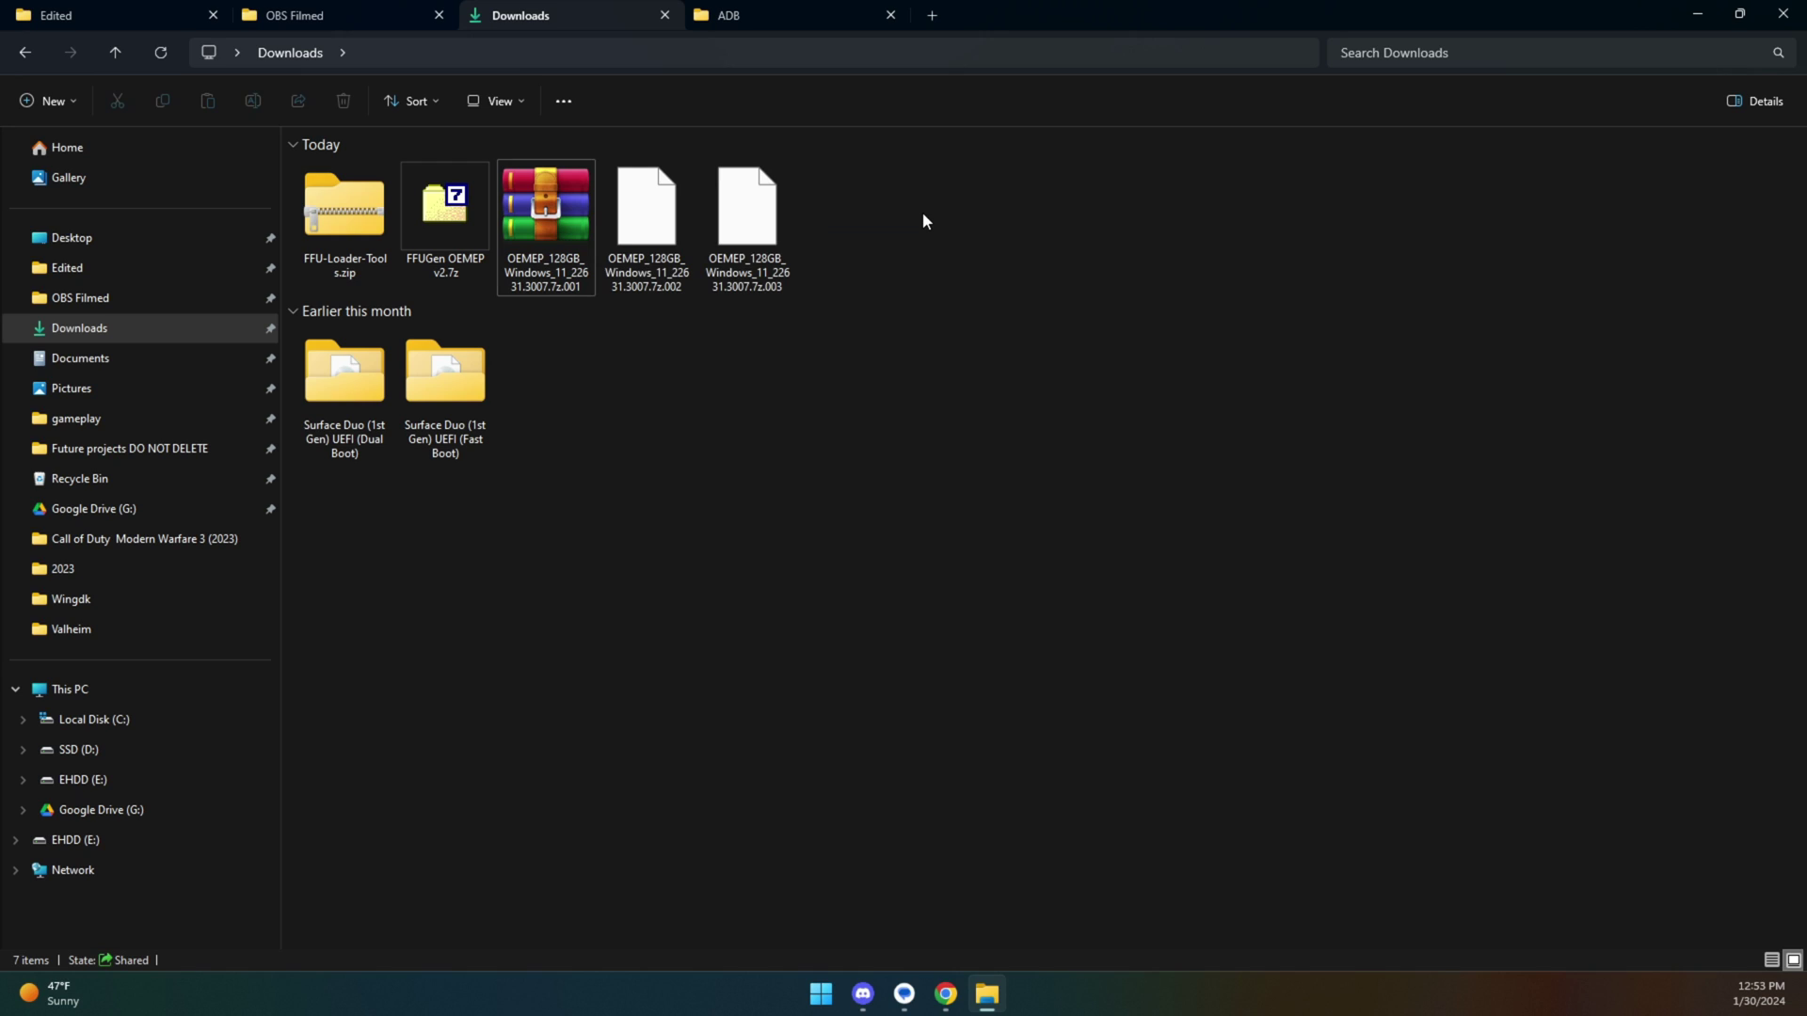
drag(923, 213, 530, 207)
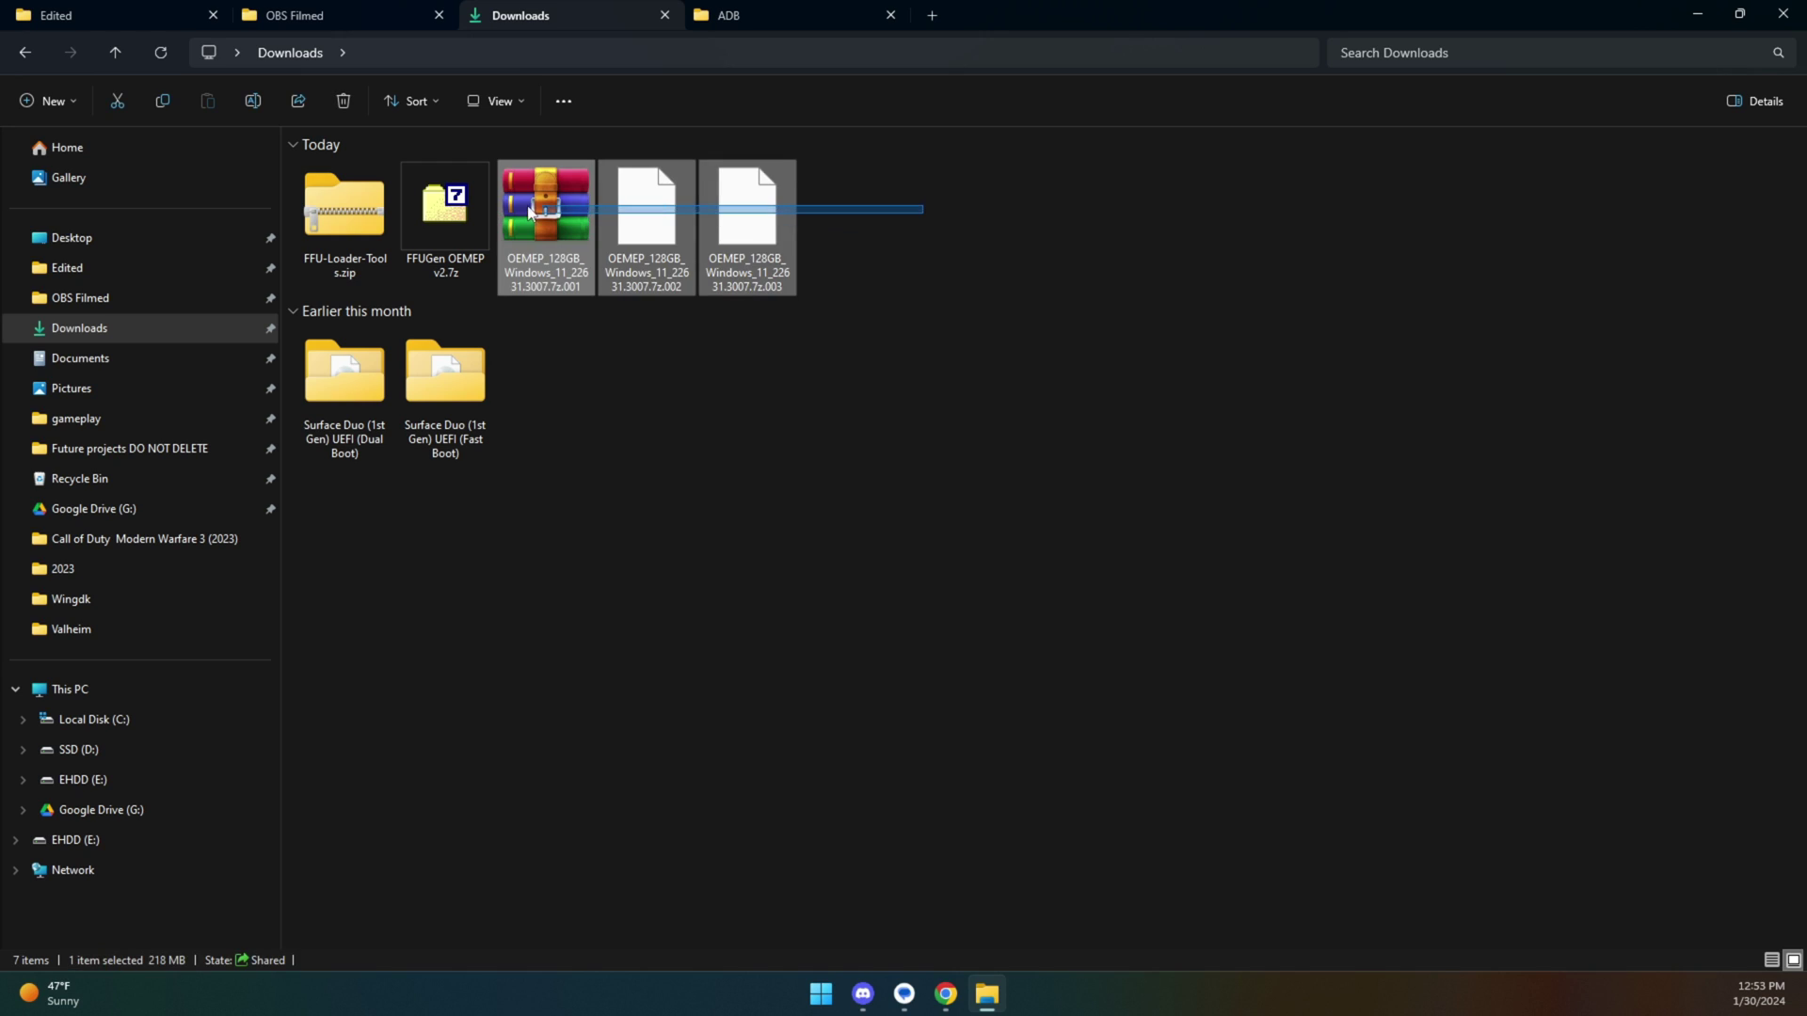
Extract the split OEMEP archive with 7-Zip Extract Here and select the resulting .ffu image.
right_click(532, 210)
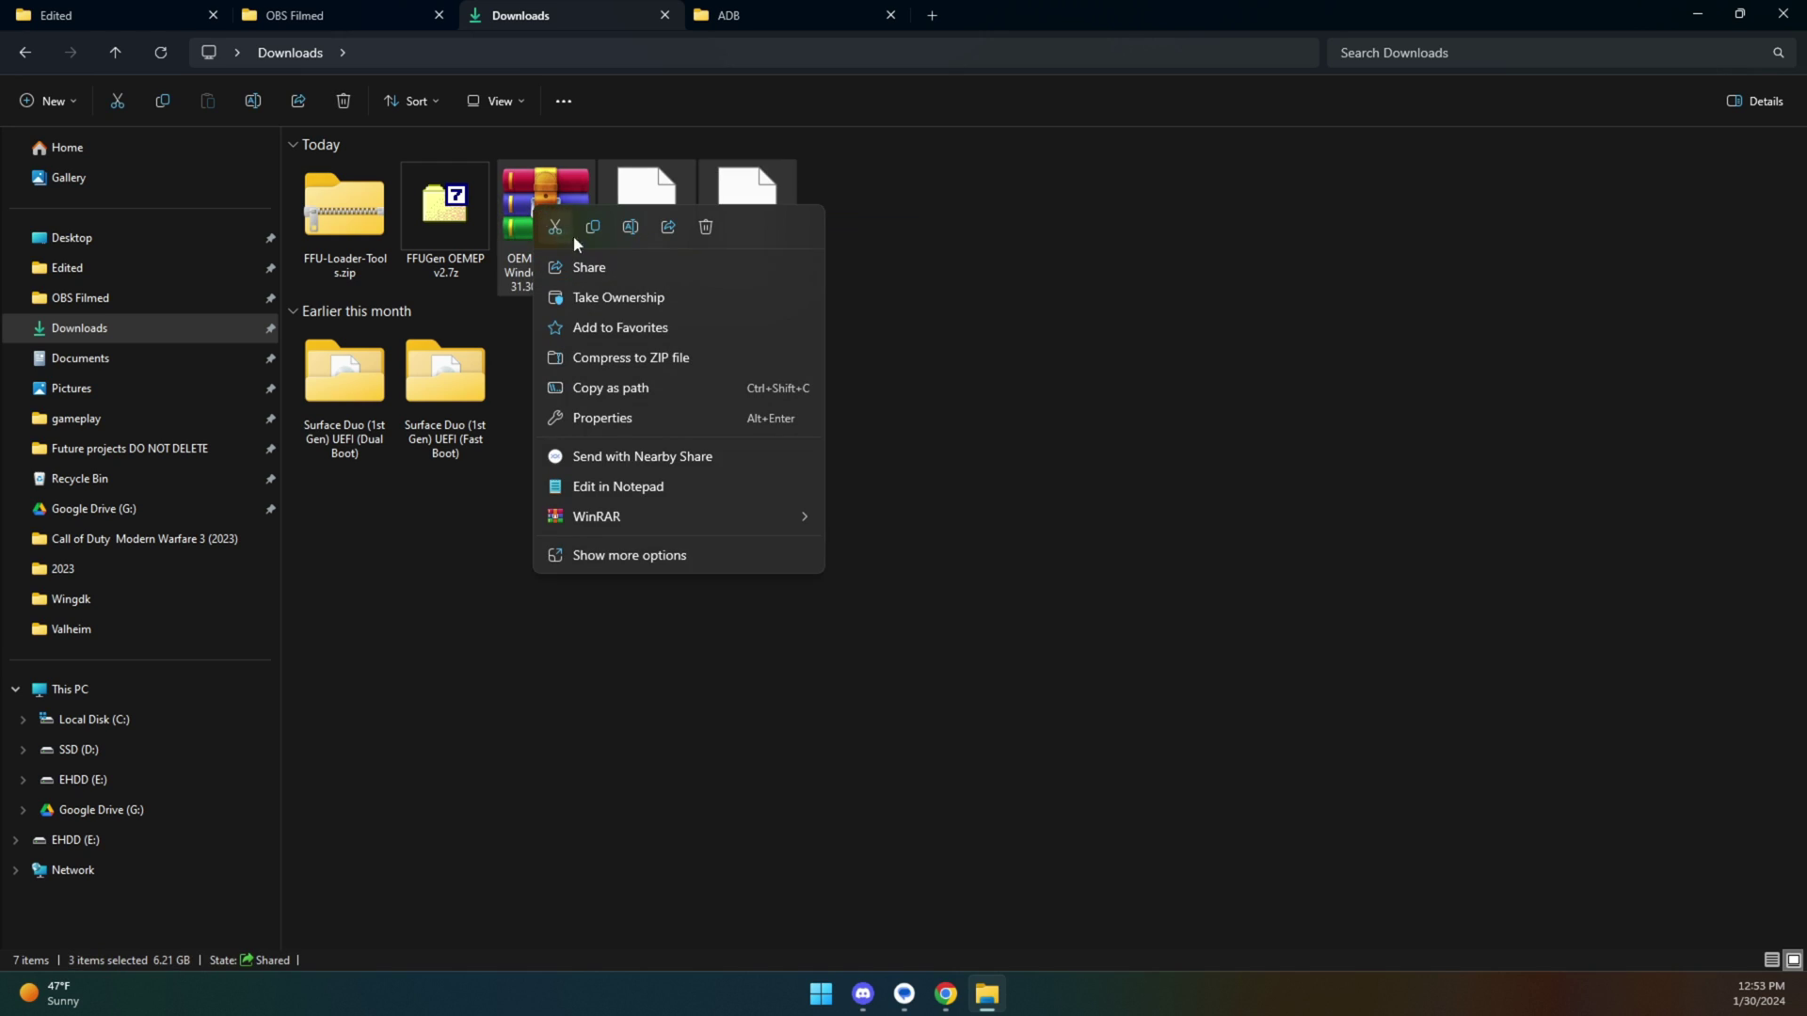
click(613, 555)
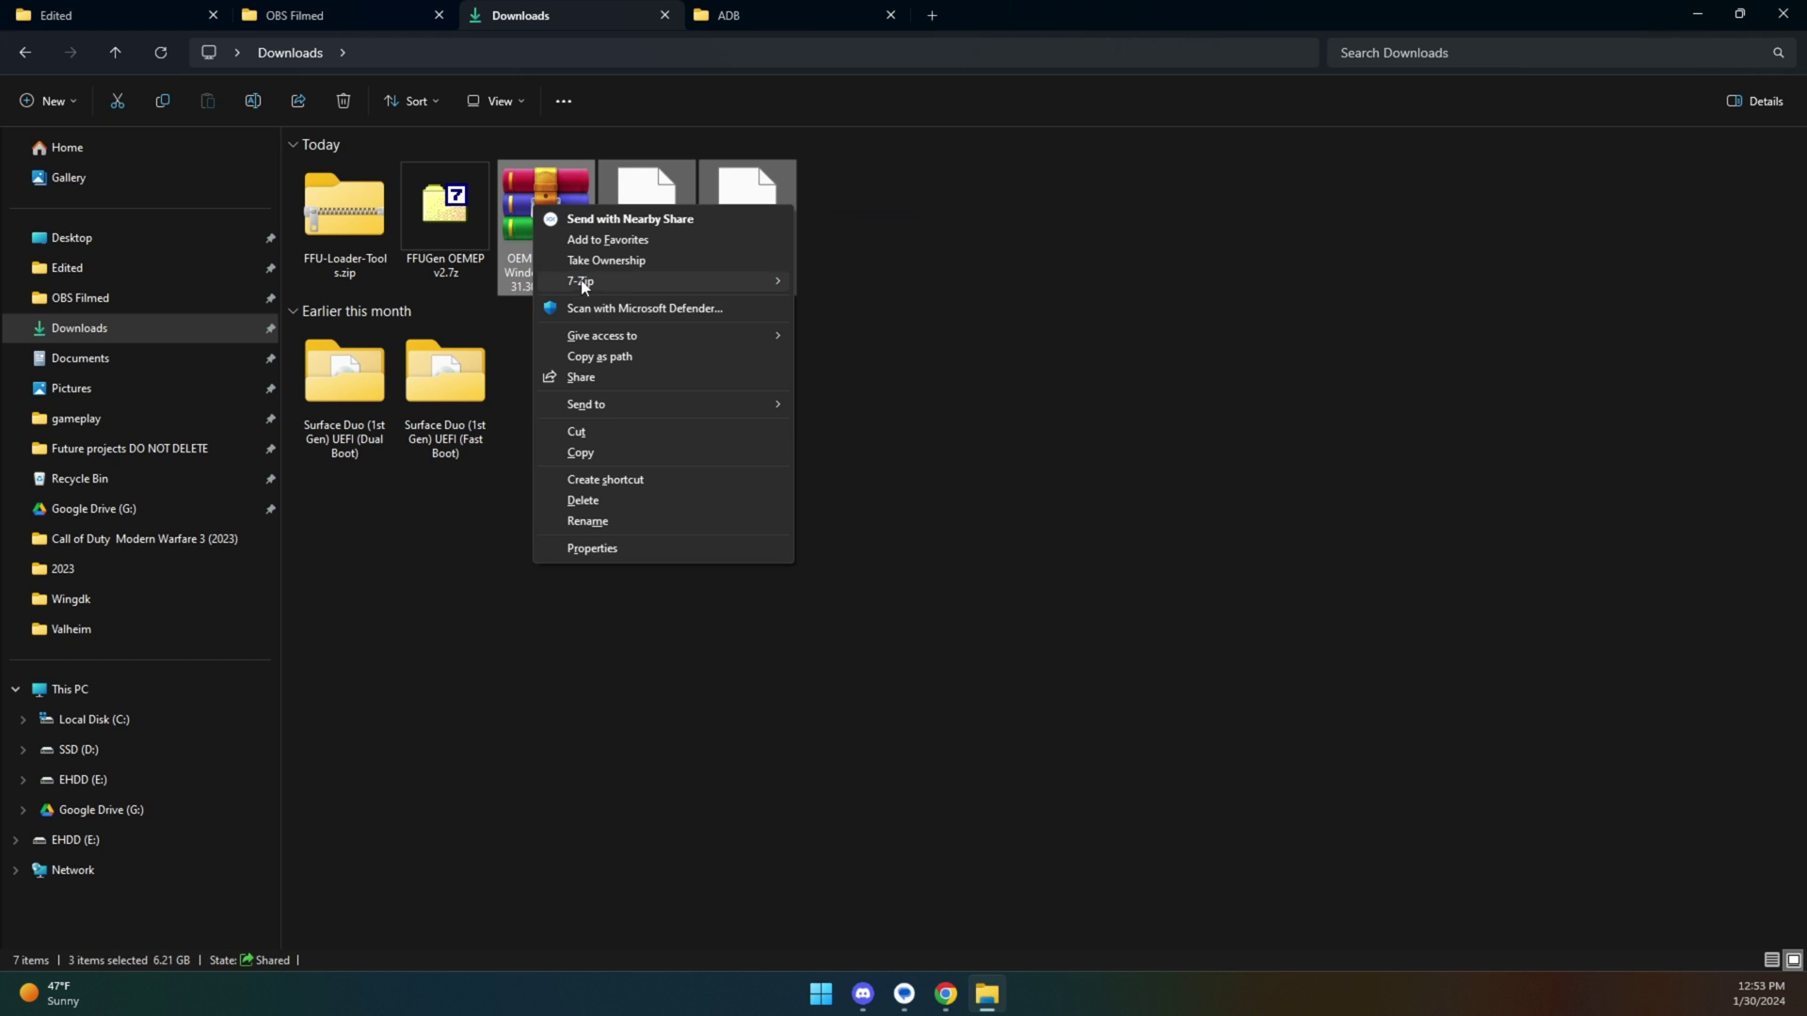
mouse_move(583, 285)
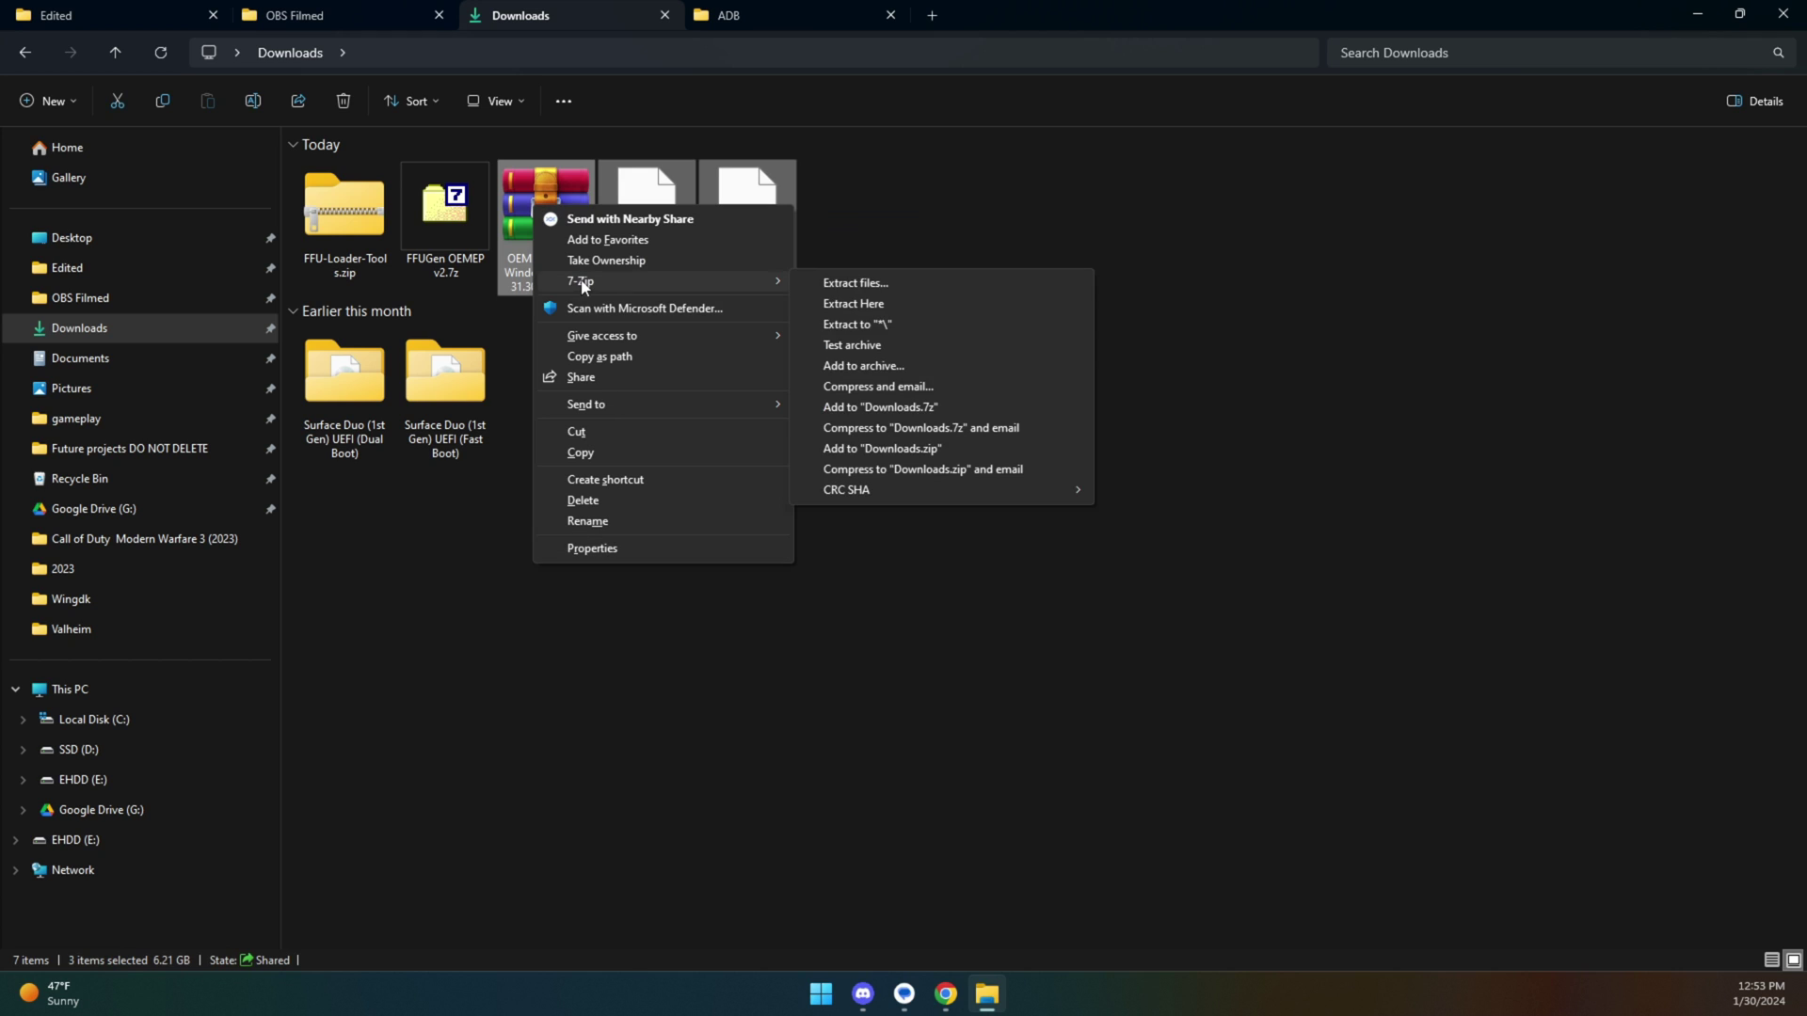
click(894, 303)
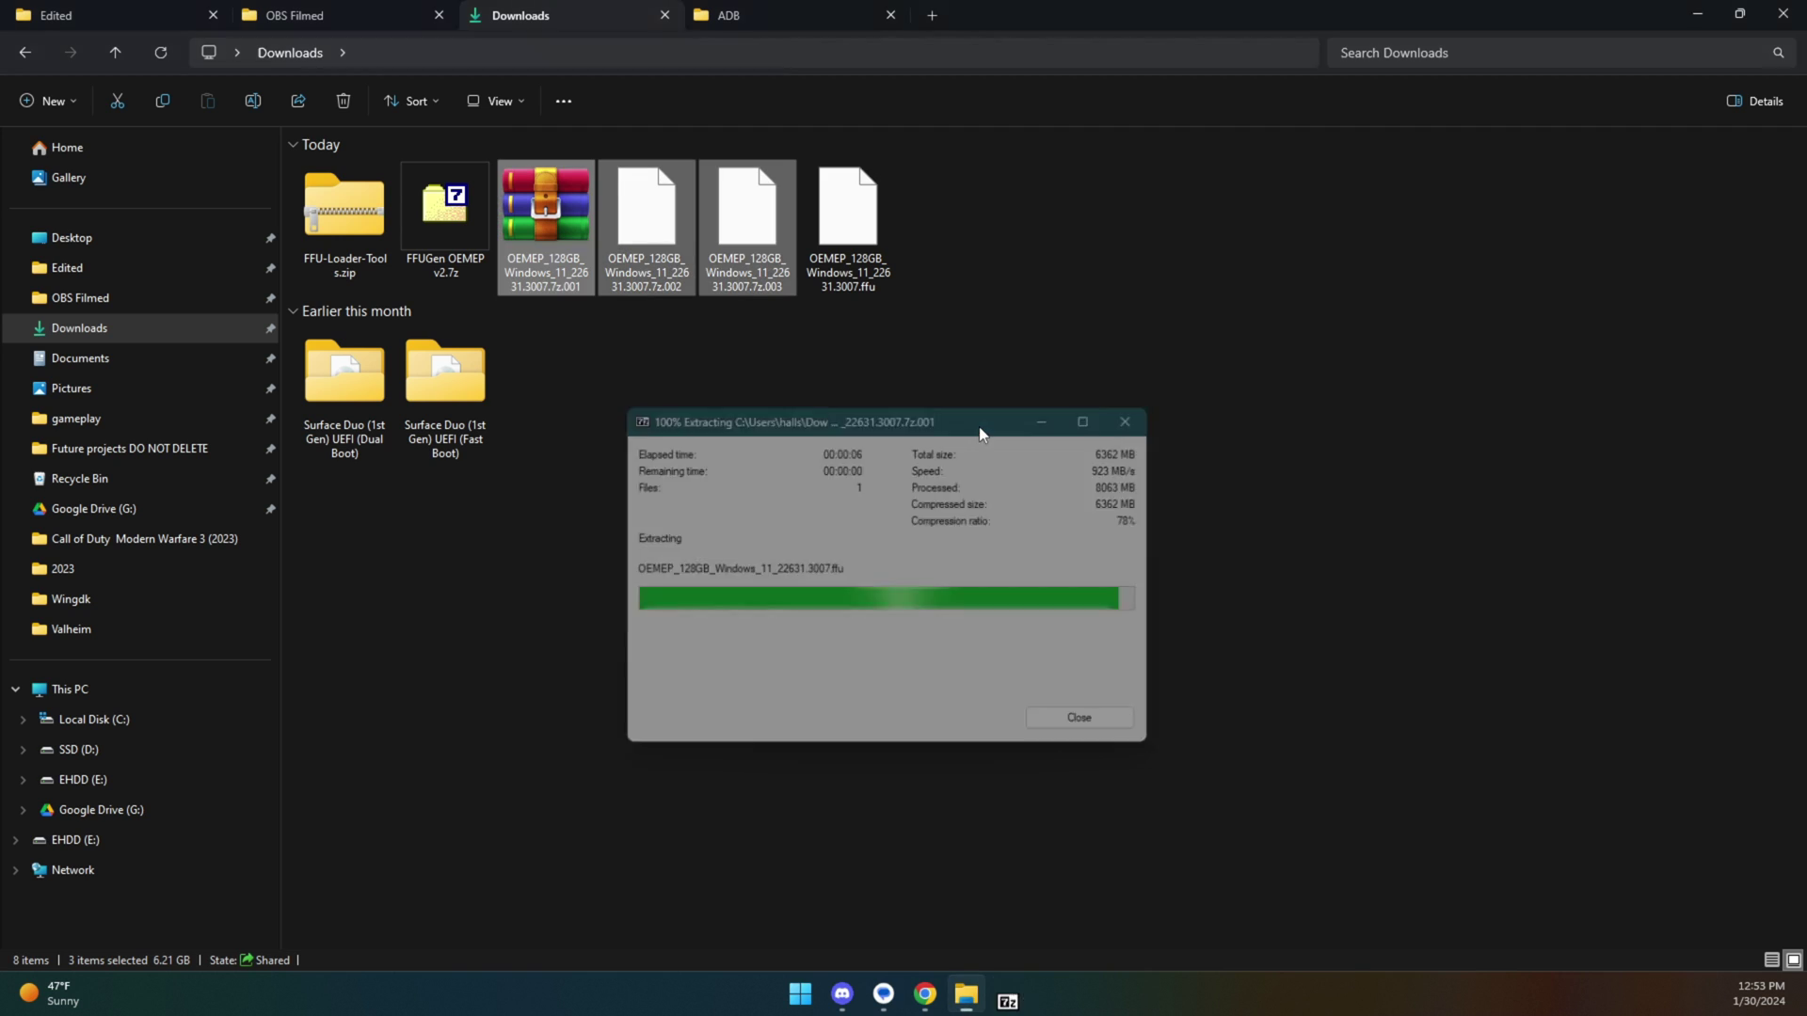
click(871, 273)
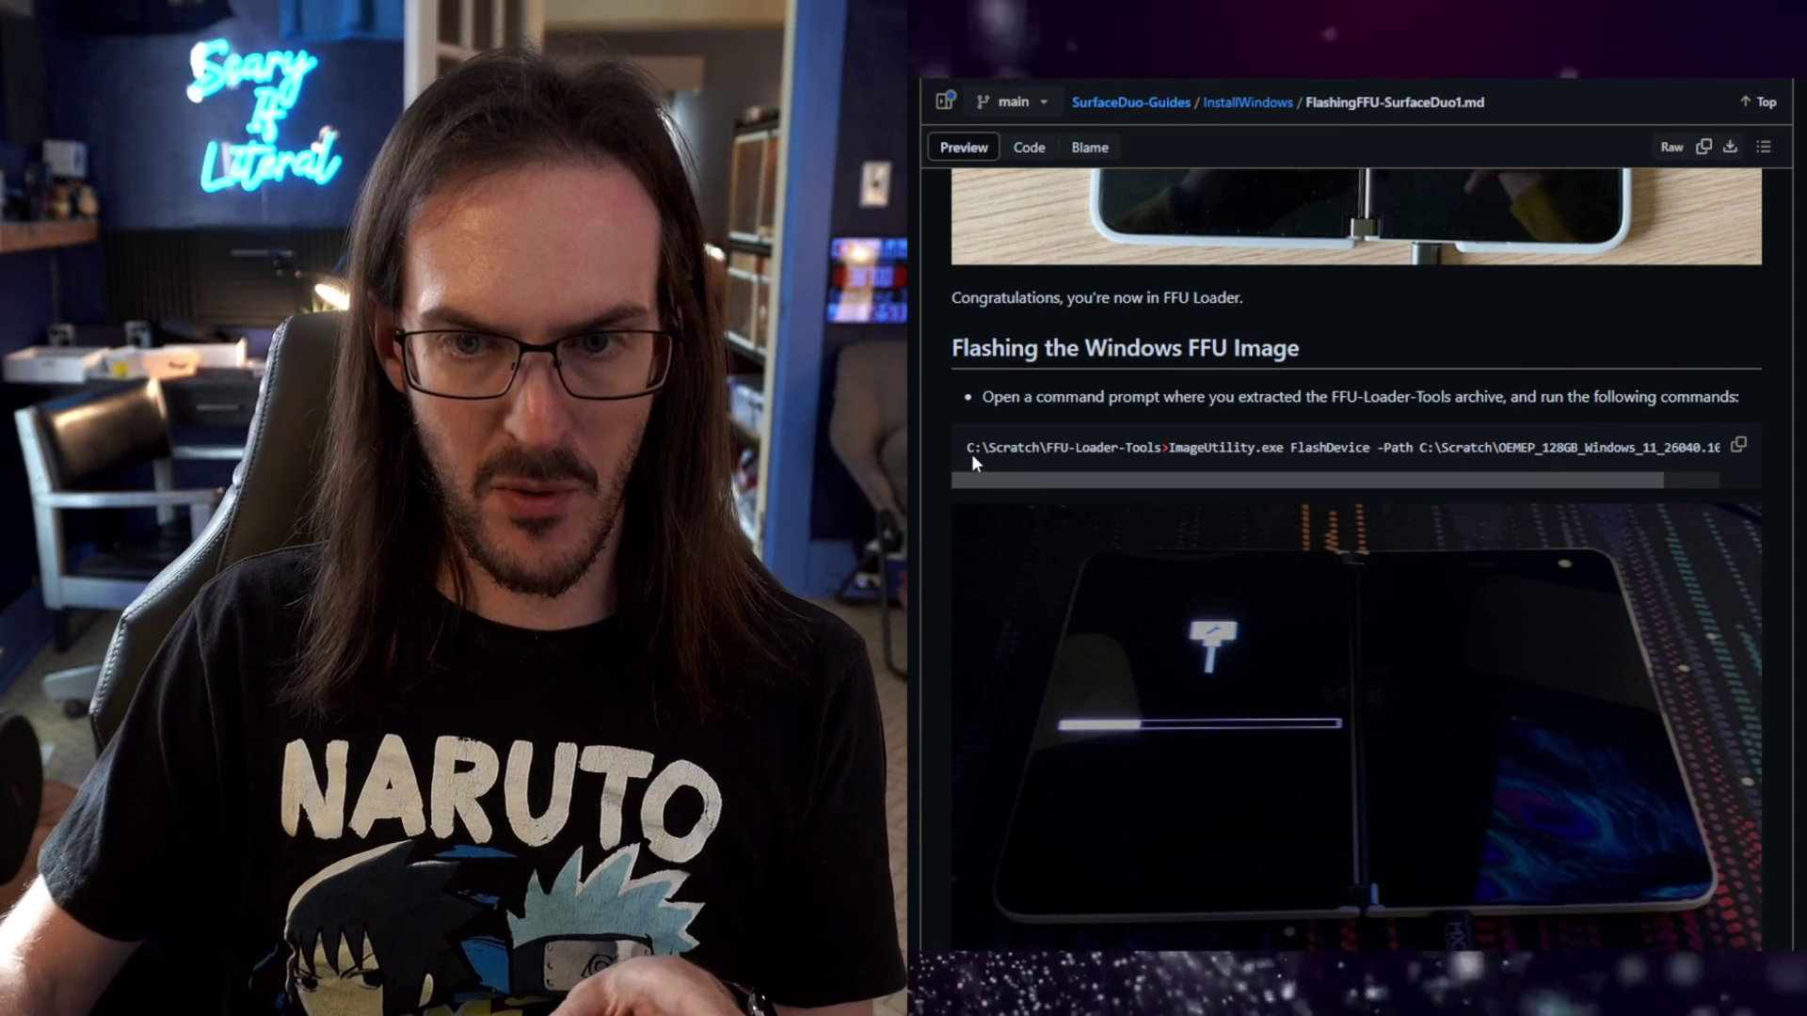
Highlight the -Path .ffu image argument in the guide's ImageUtility flash command.
drag(966, 448, 975, 448)
drag(1118, 447, 1073, 102)
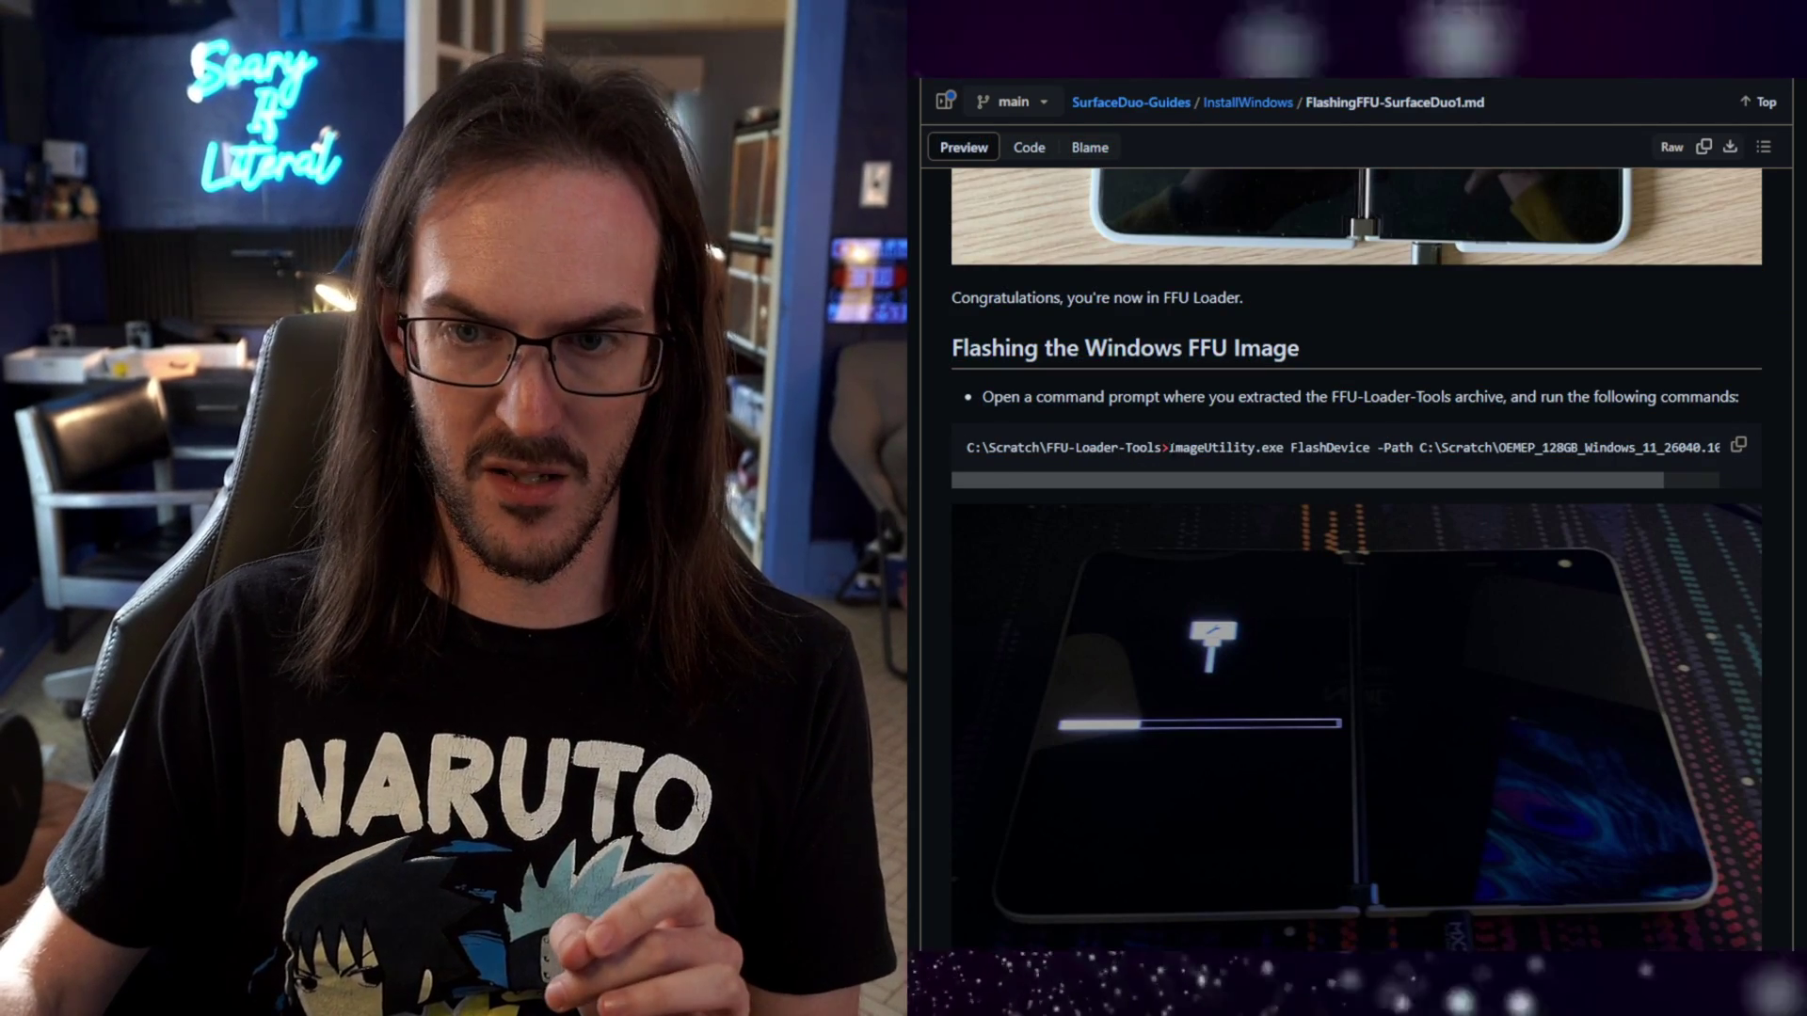
drag(1167, 448, 966, 448)
click(1524, 471)
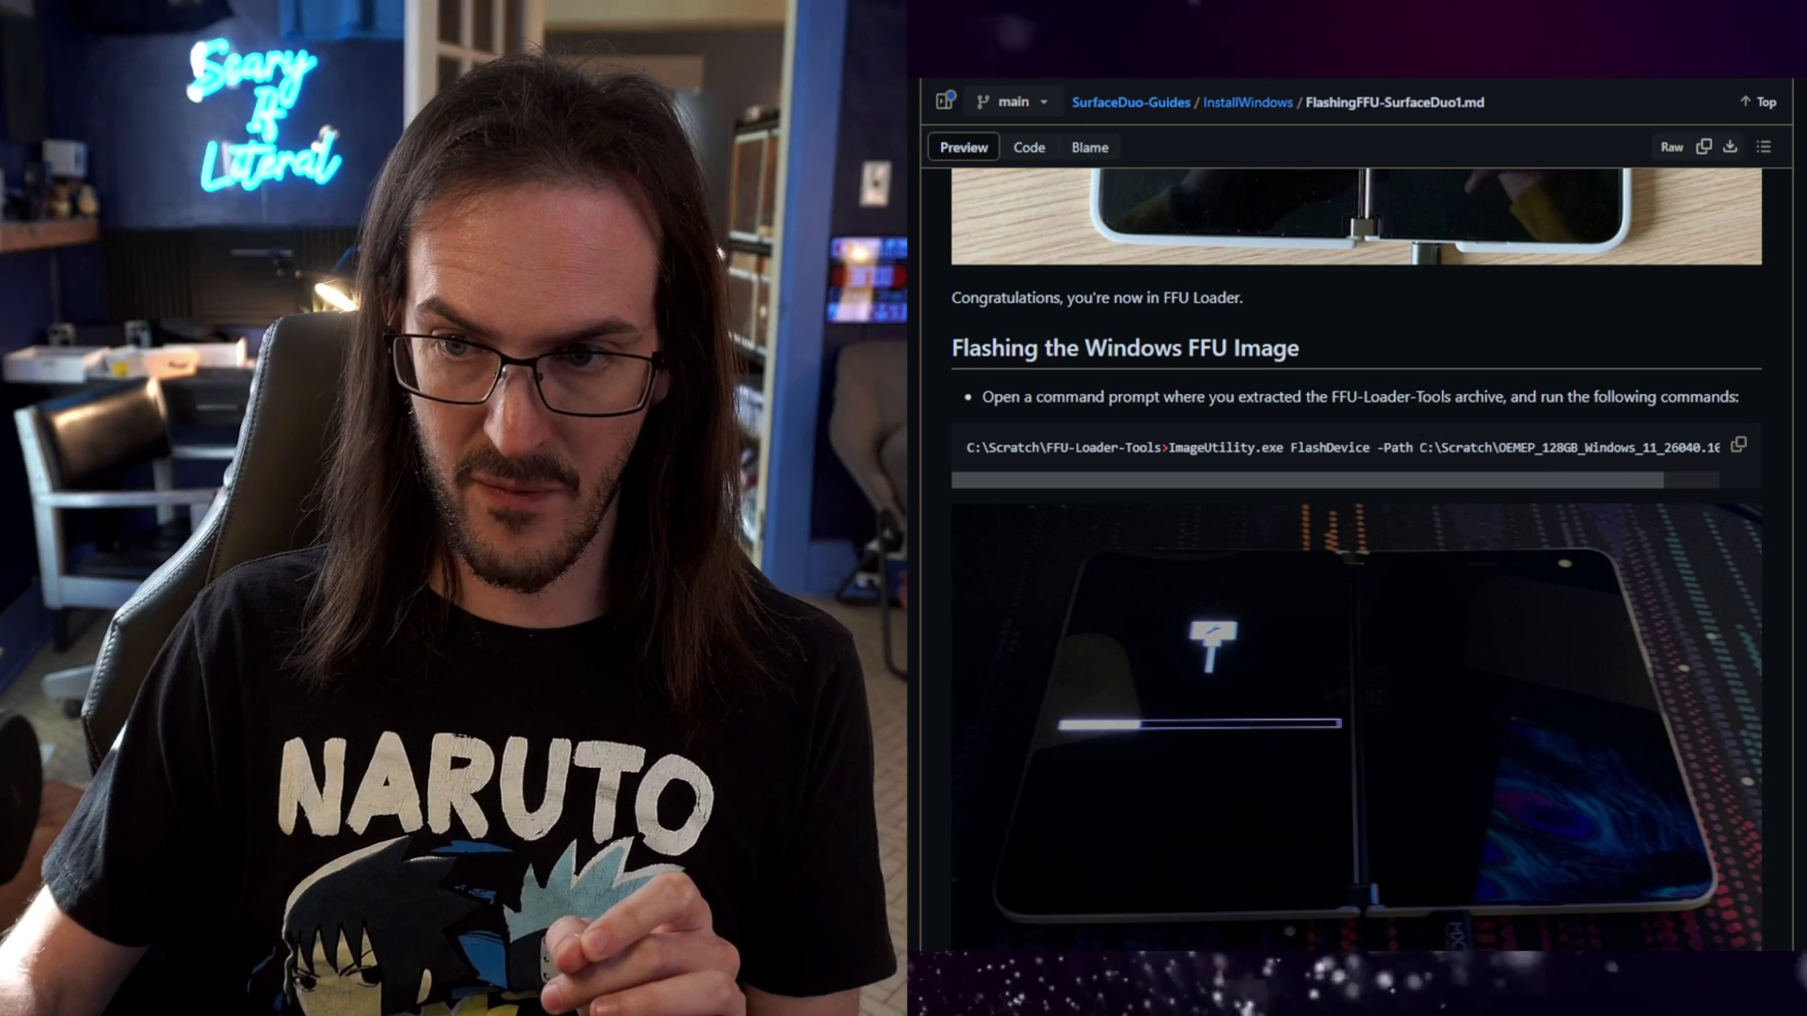
drag(1417, 448, 1755, 461)
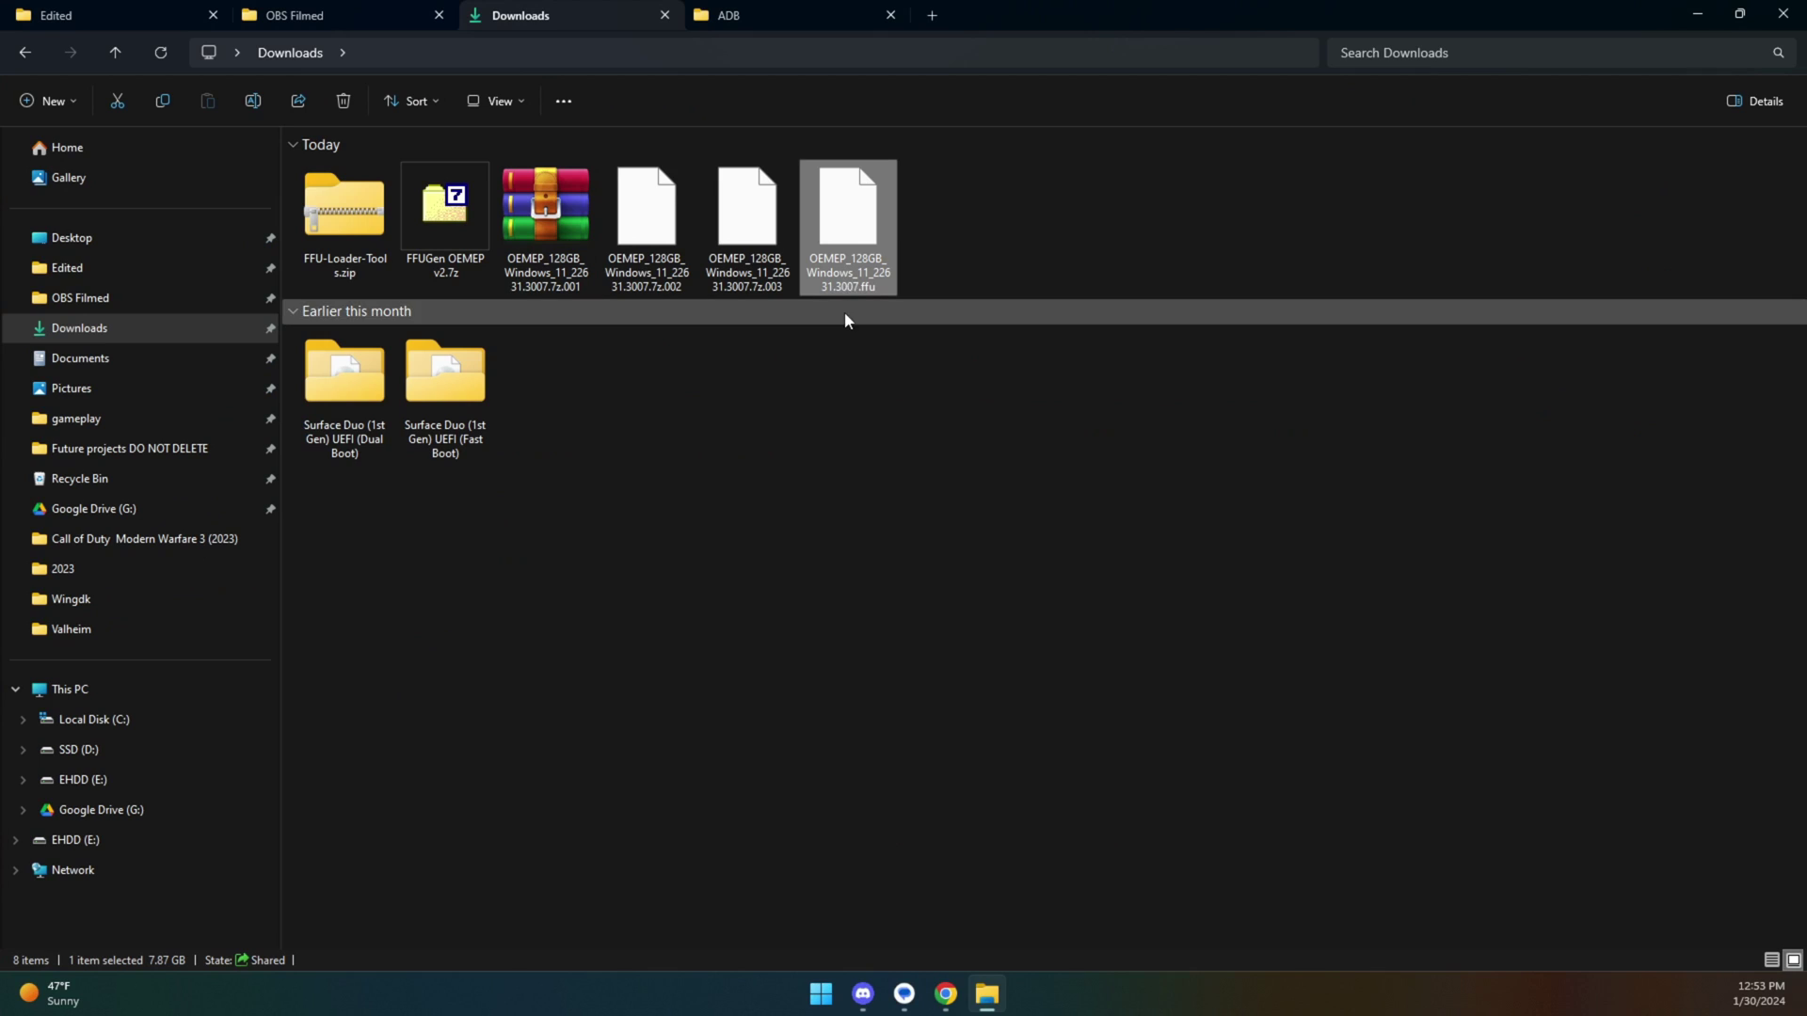
Rename the extracted .ffu image to 22631.ffu.
click(829, 269)
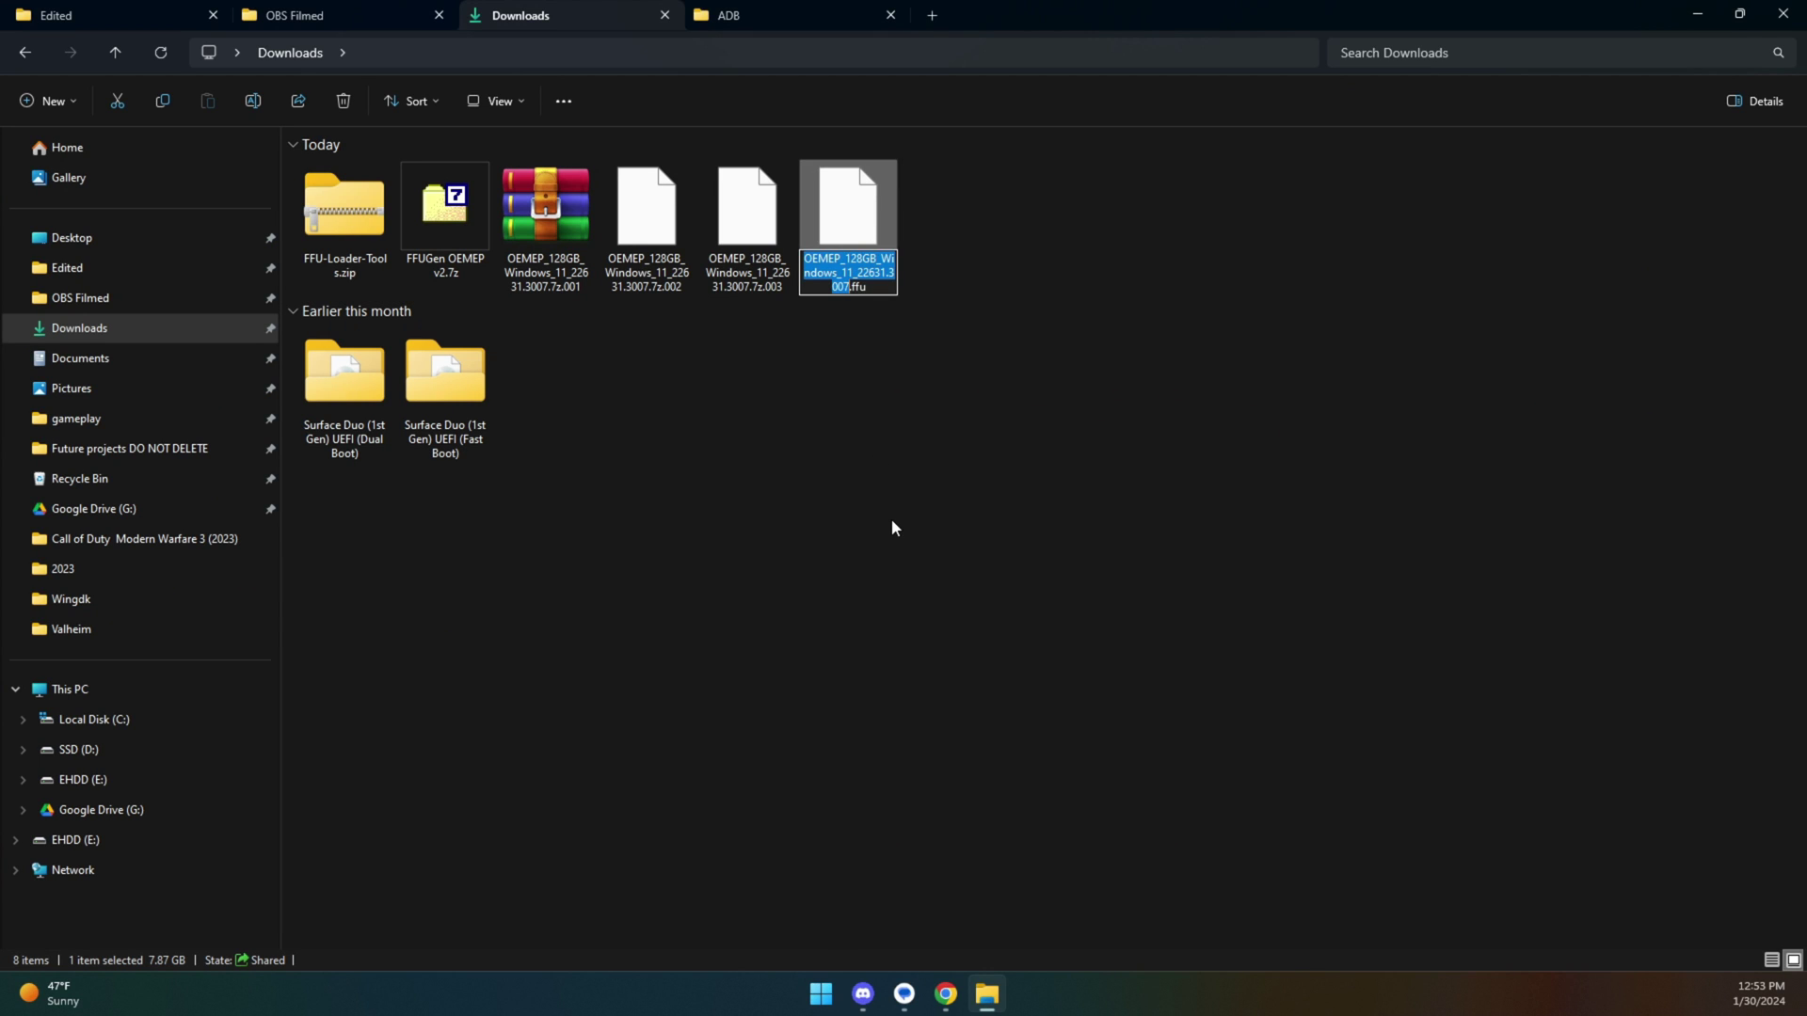
text(22631)
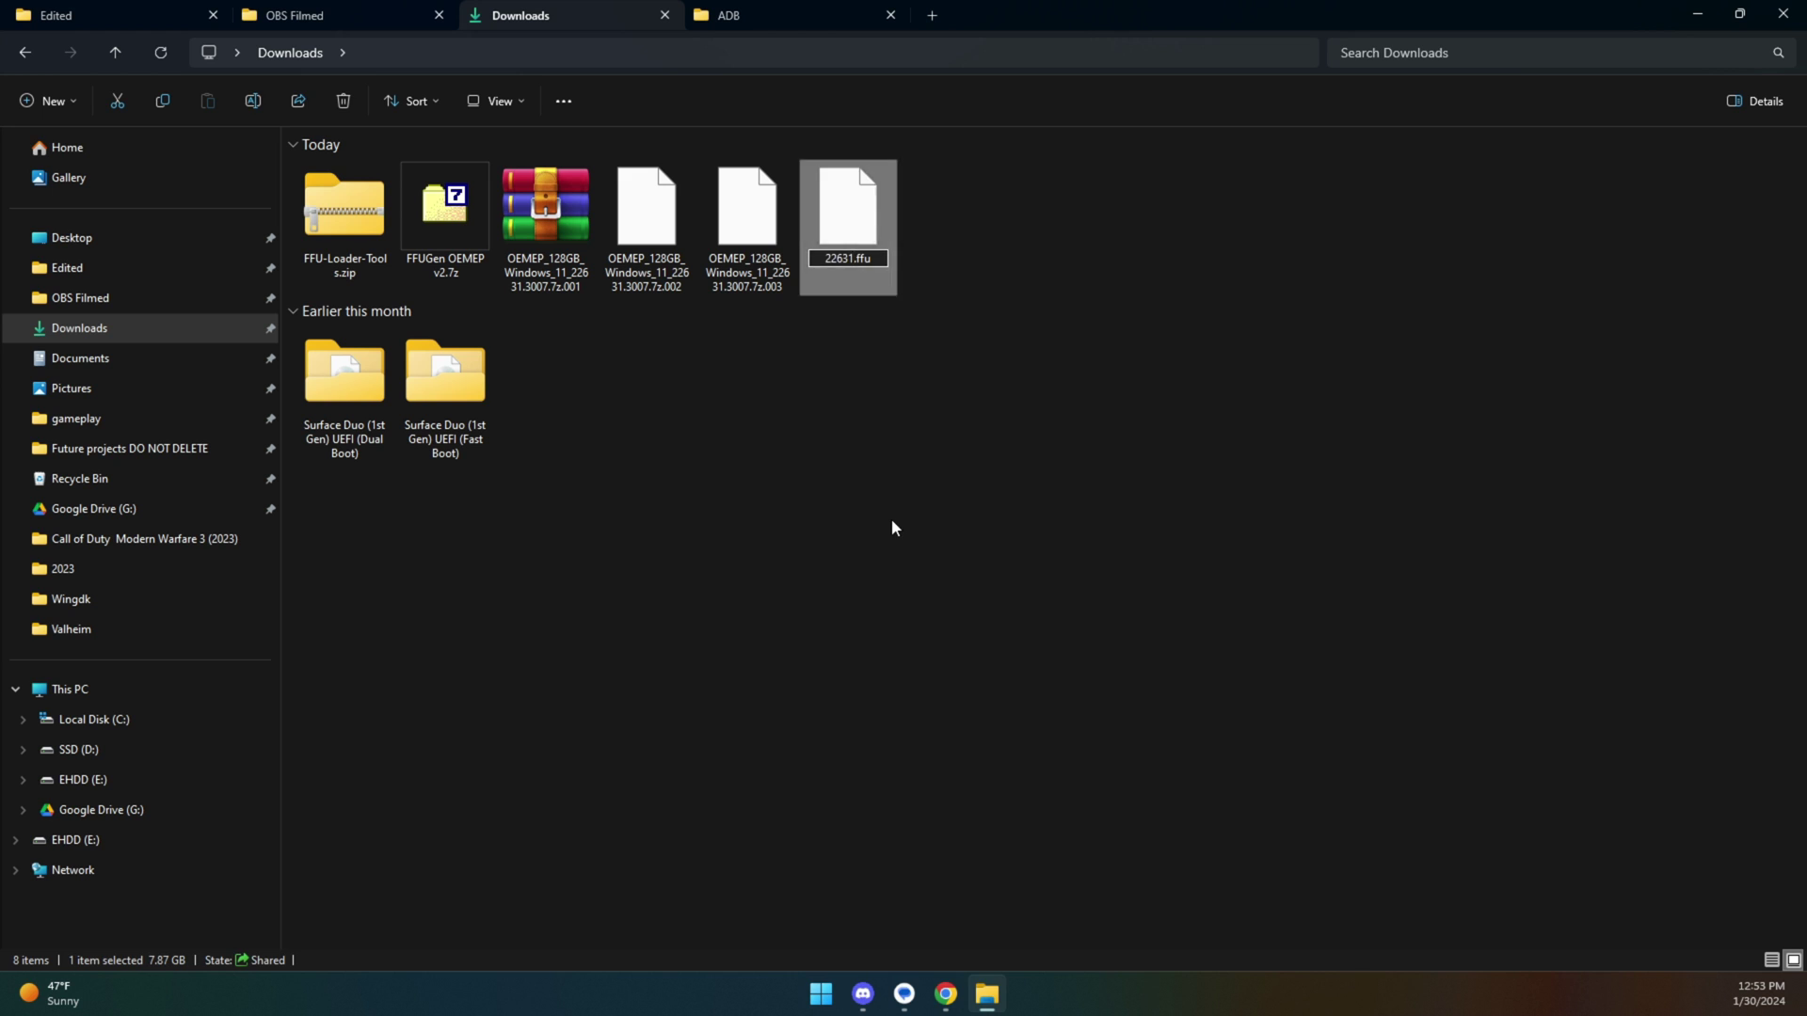
click(892, 521)
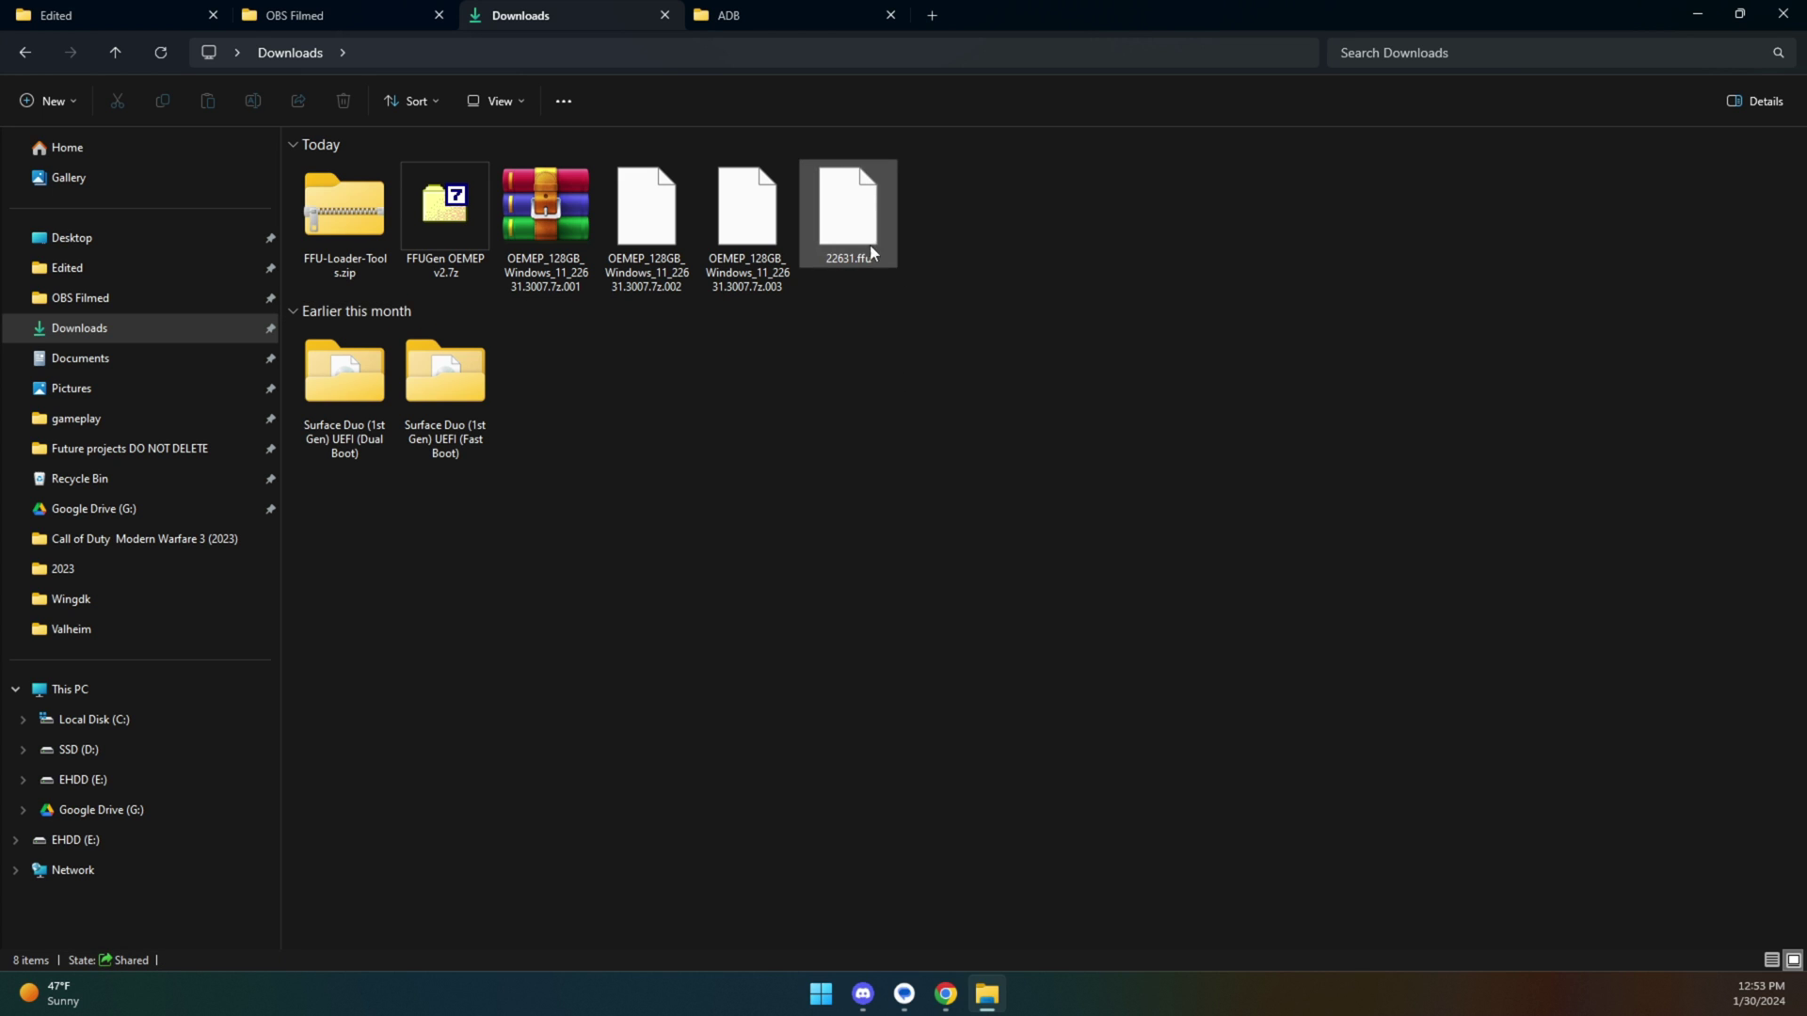
click(847, 212)
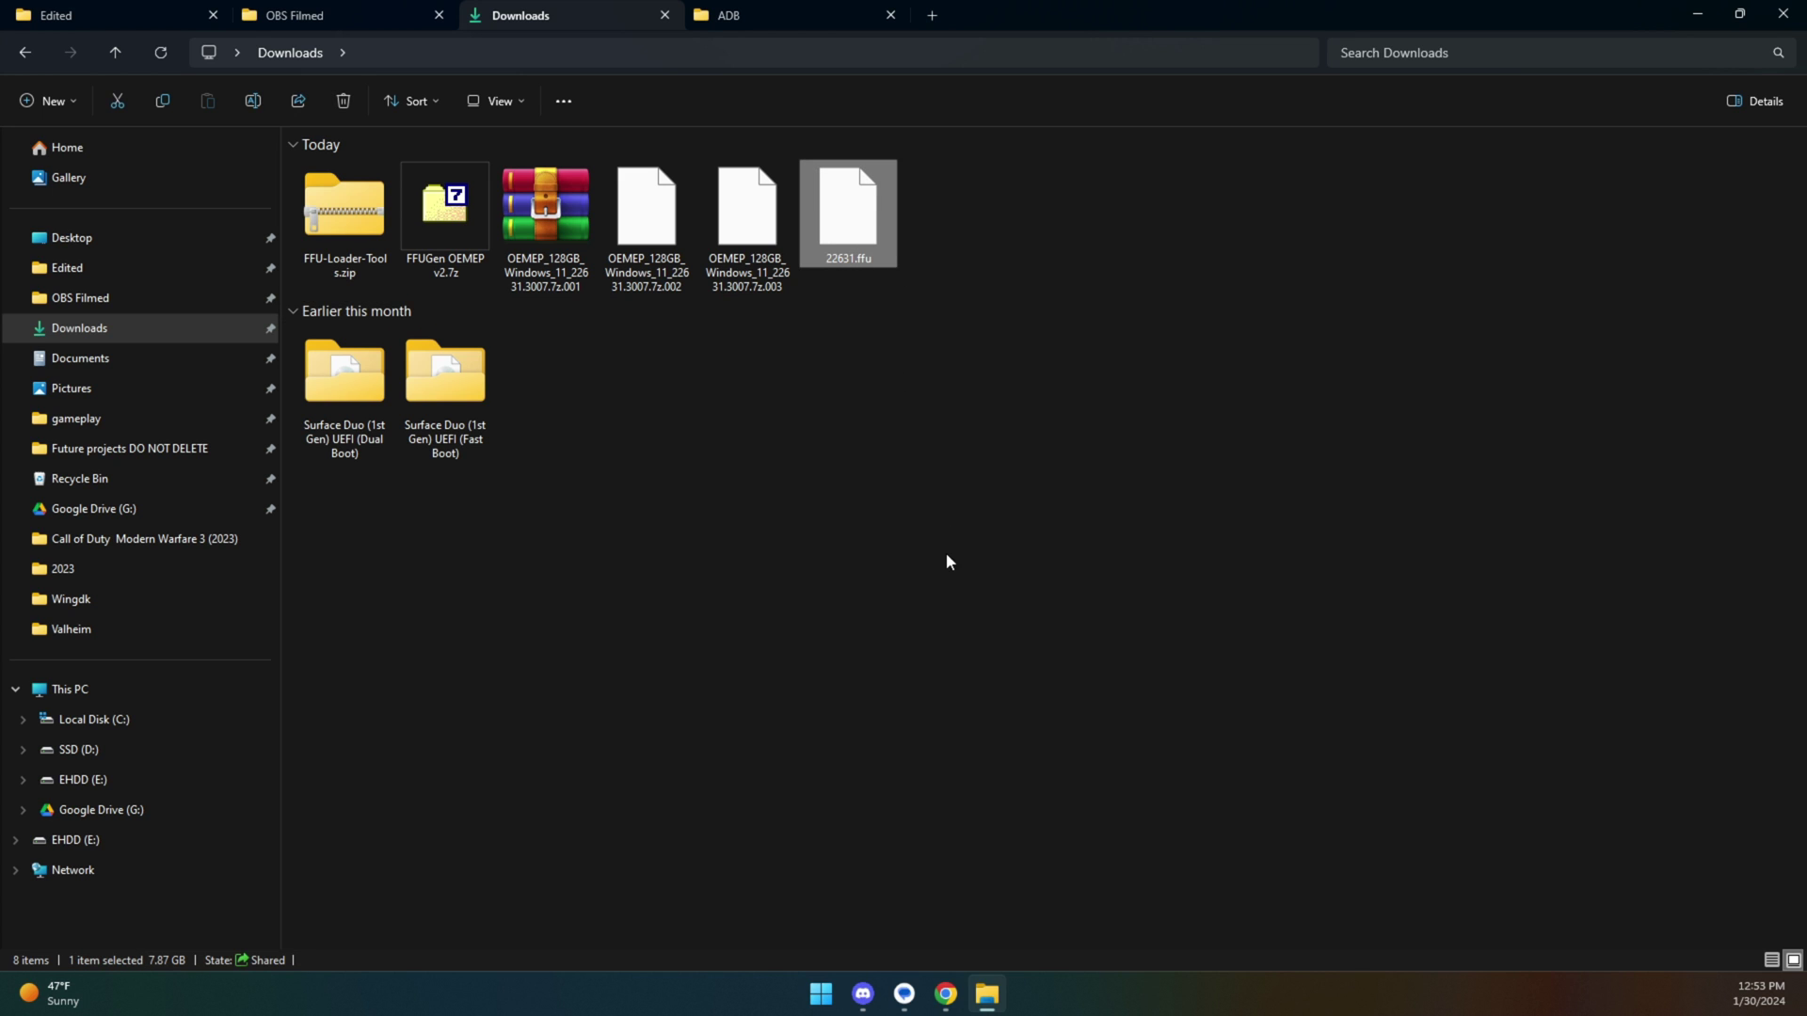
Open C:\FFU in a new tab, then cut 22631.ffu from Downloads and paste it there.
click(932, 15)
click(125, 721)
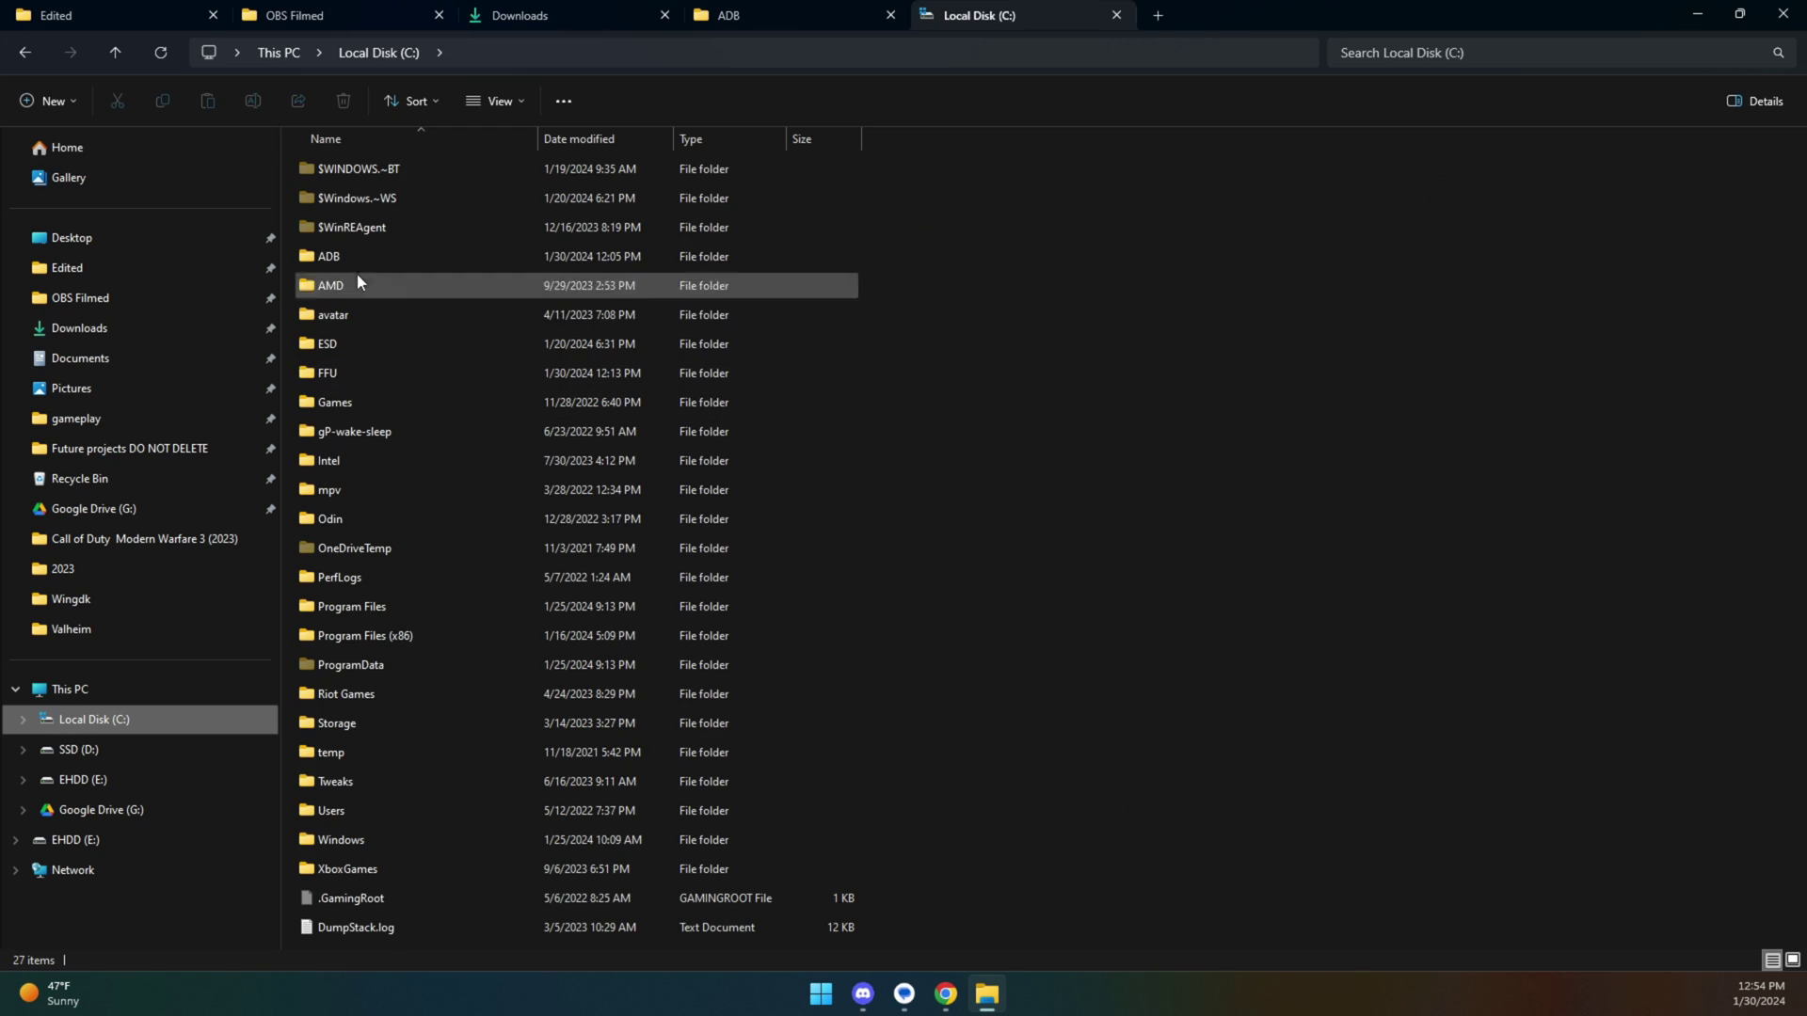
click(339, 381)
double_click(341, 386)
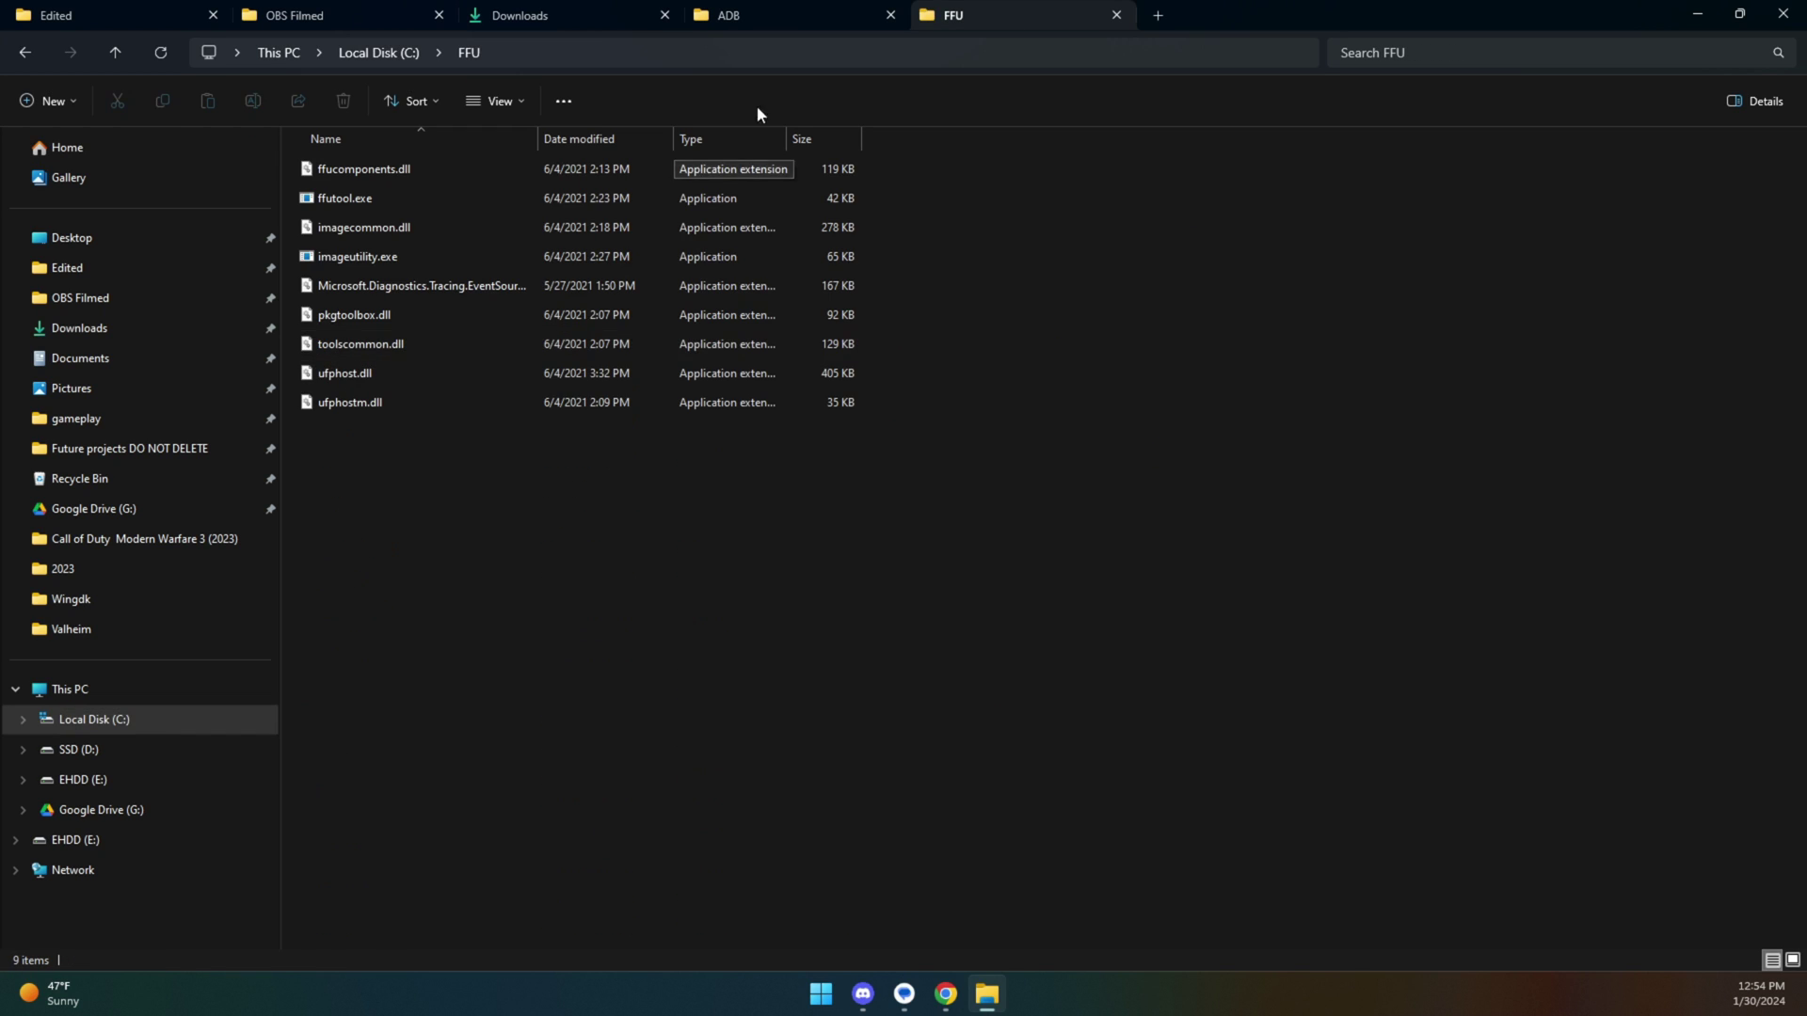
click(596, 22)
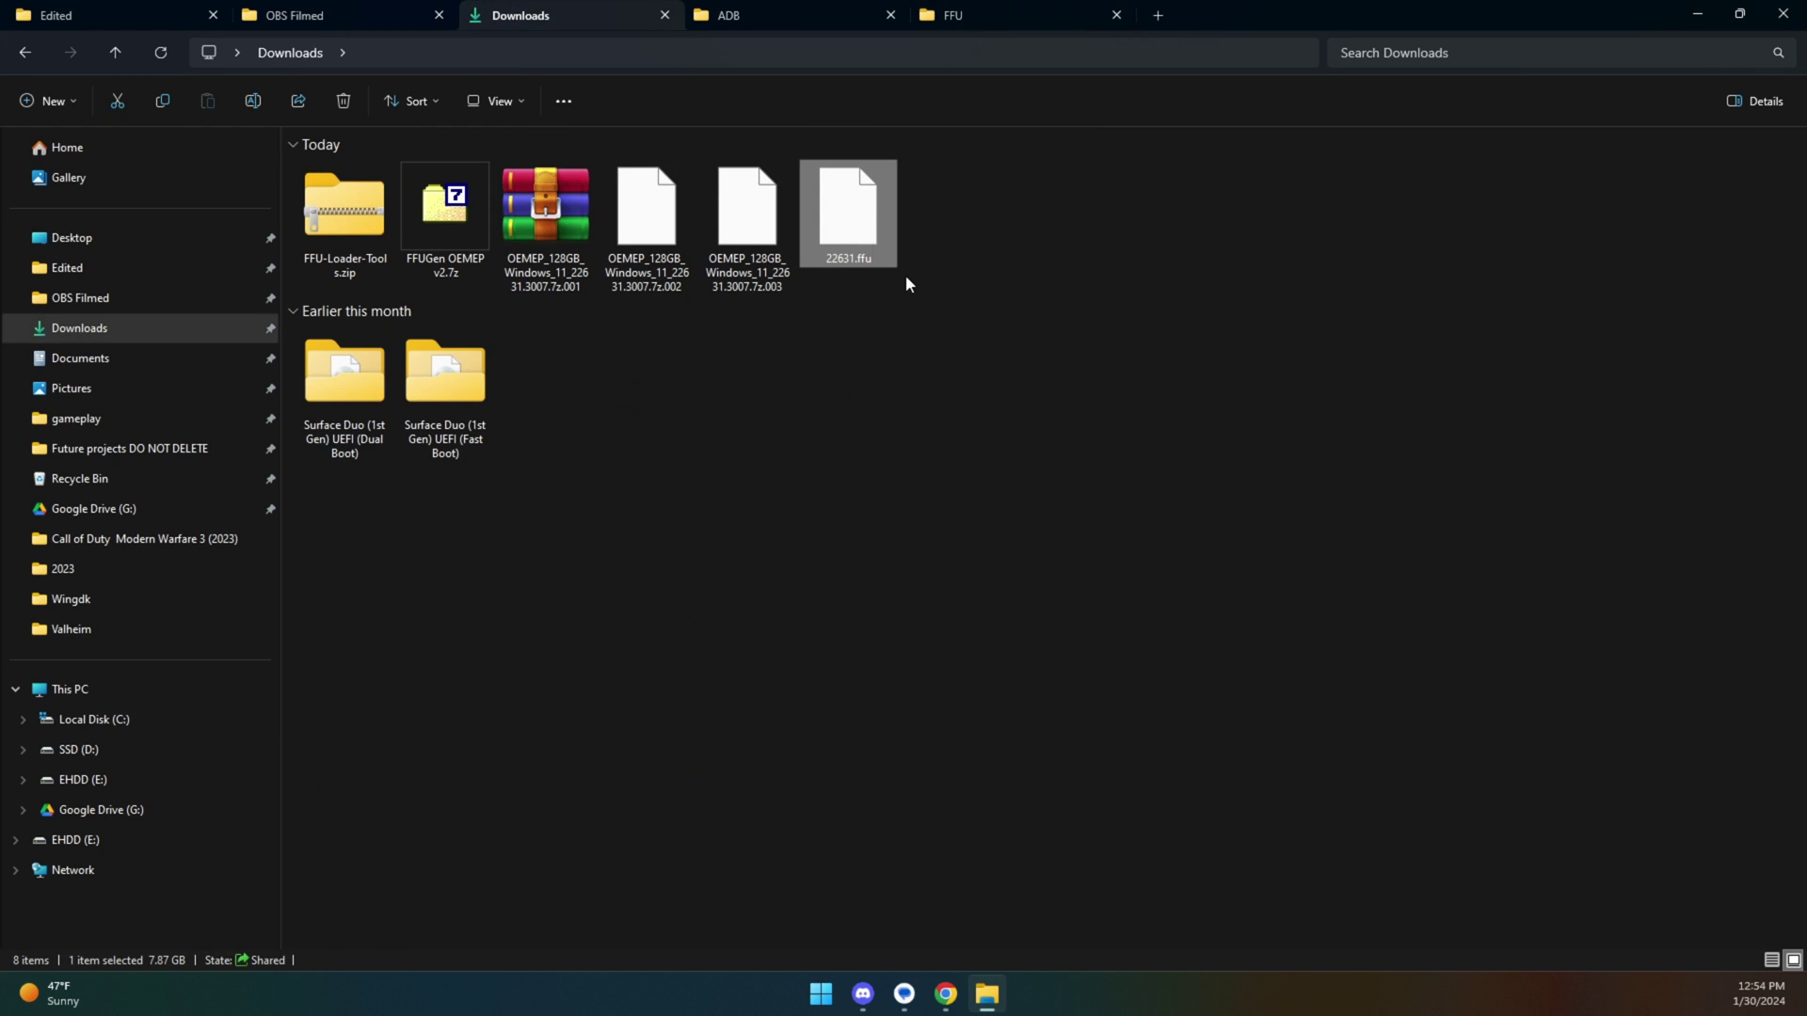
key(ctrl+x)
click(1002, 17)
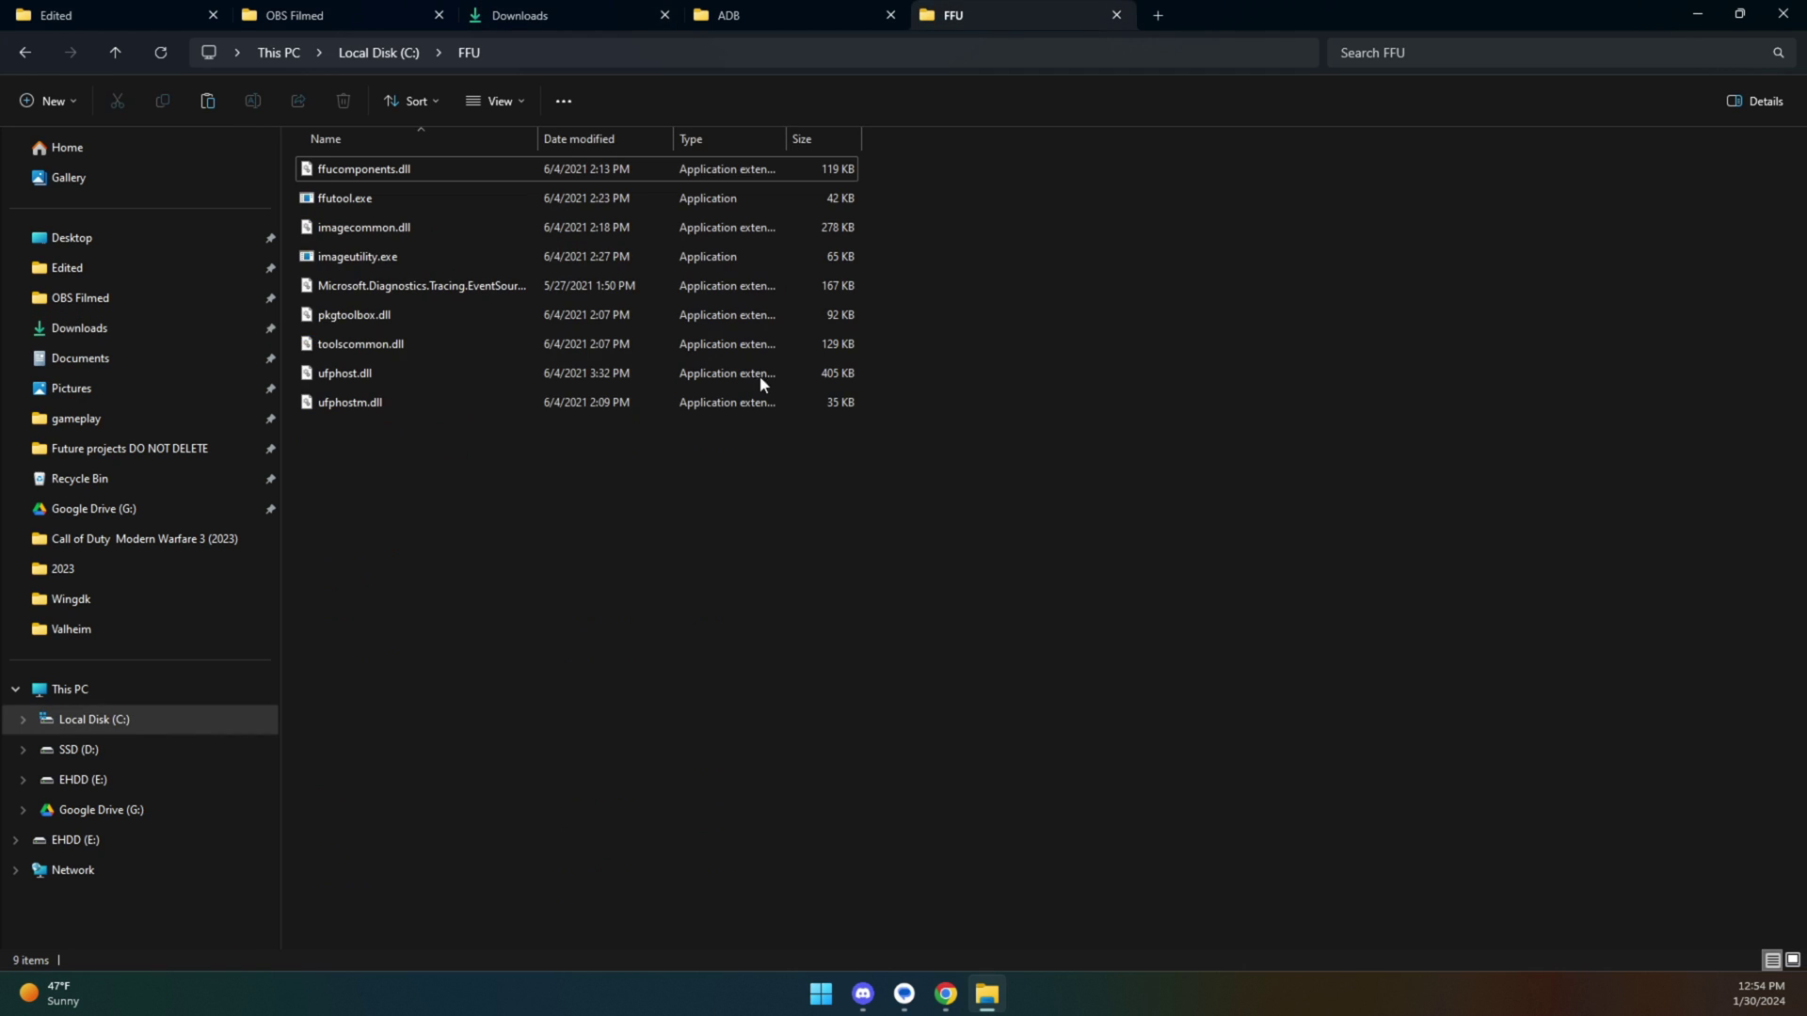
key(ctrl+v)
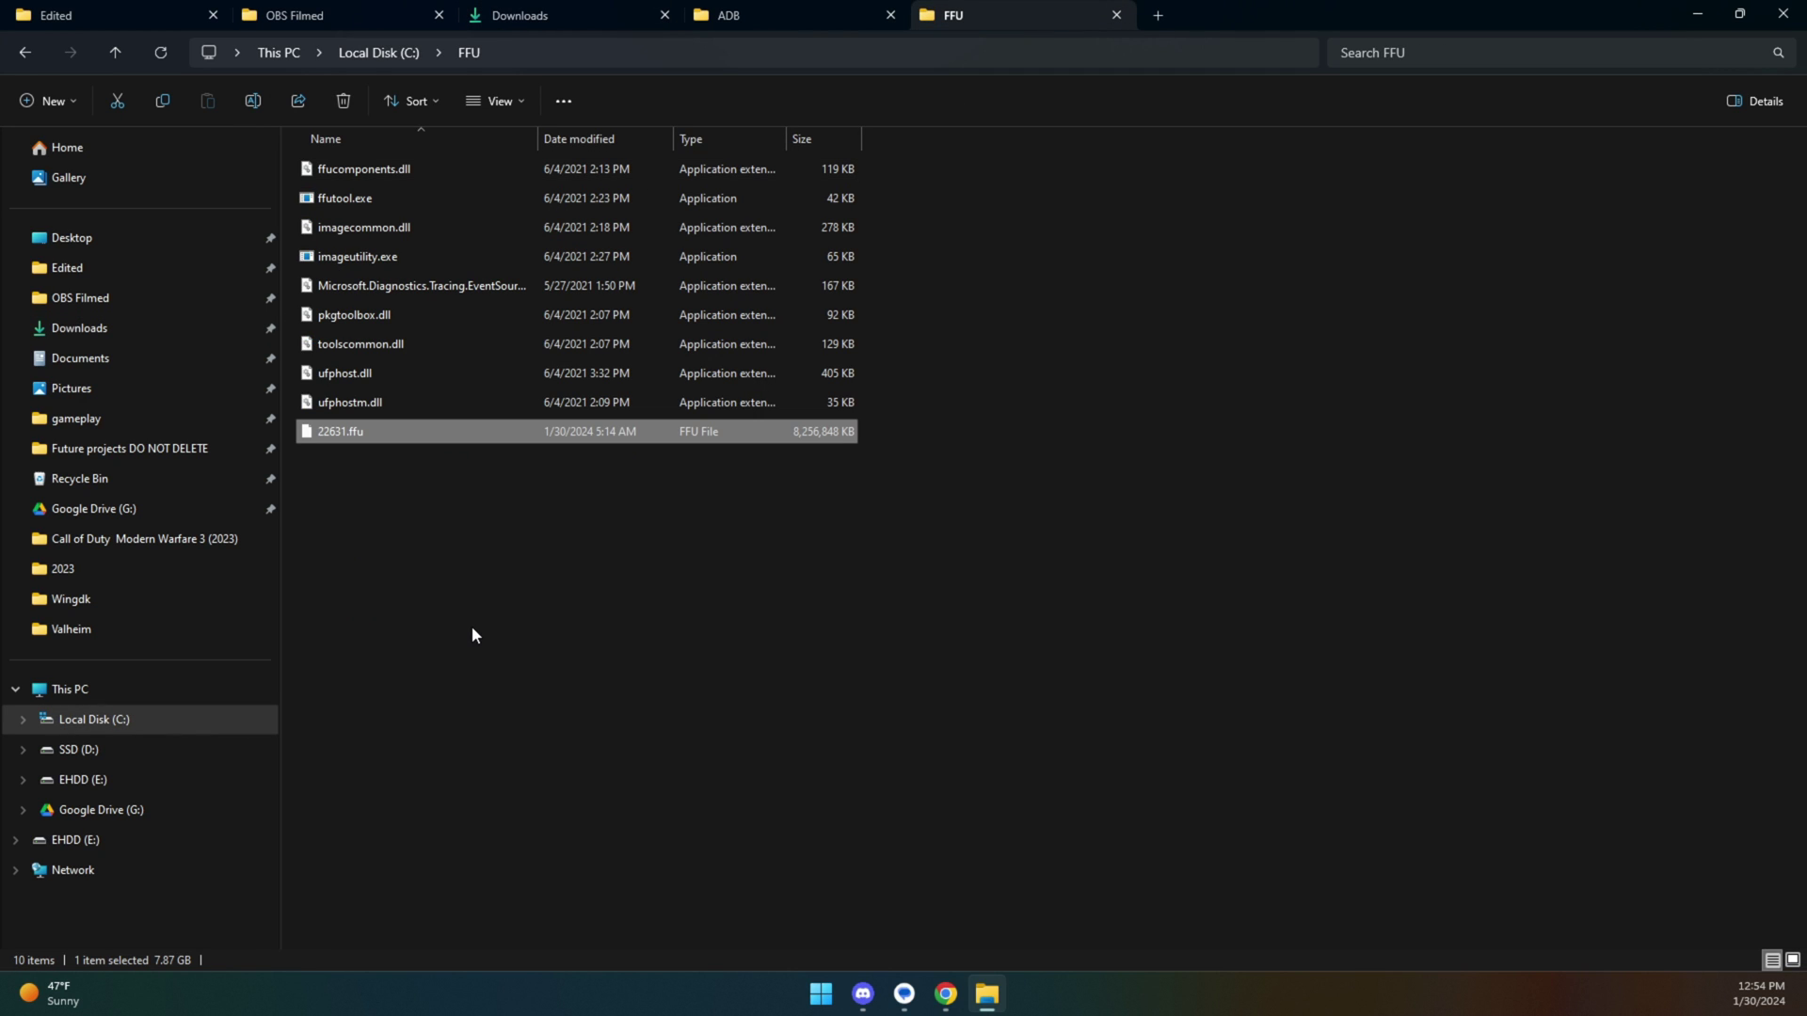
Launch Command Prompt as administrator from a Start search for cmd.
click(819, 1000)
text(cmd)
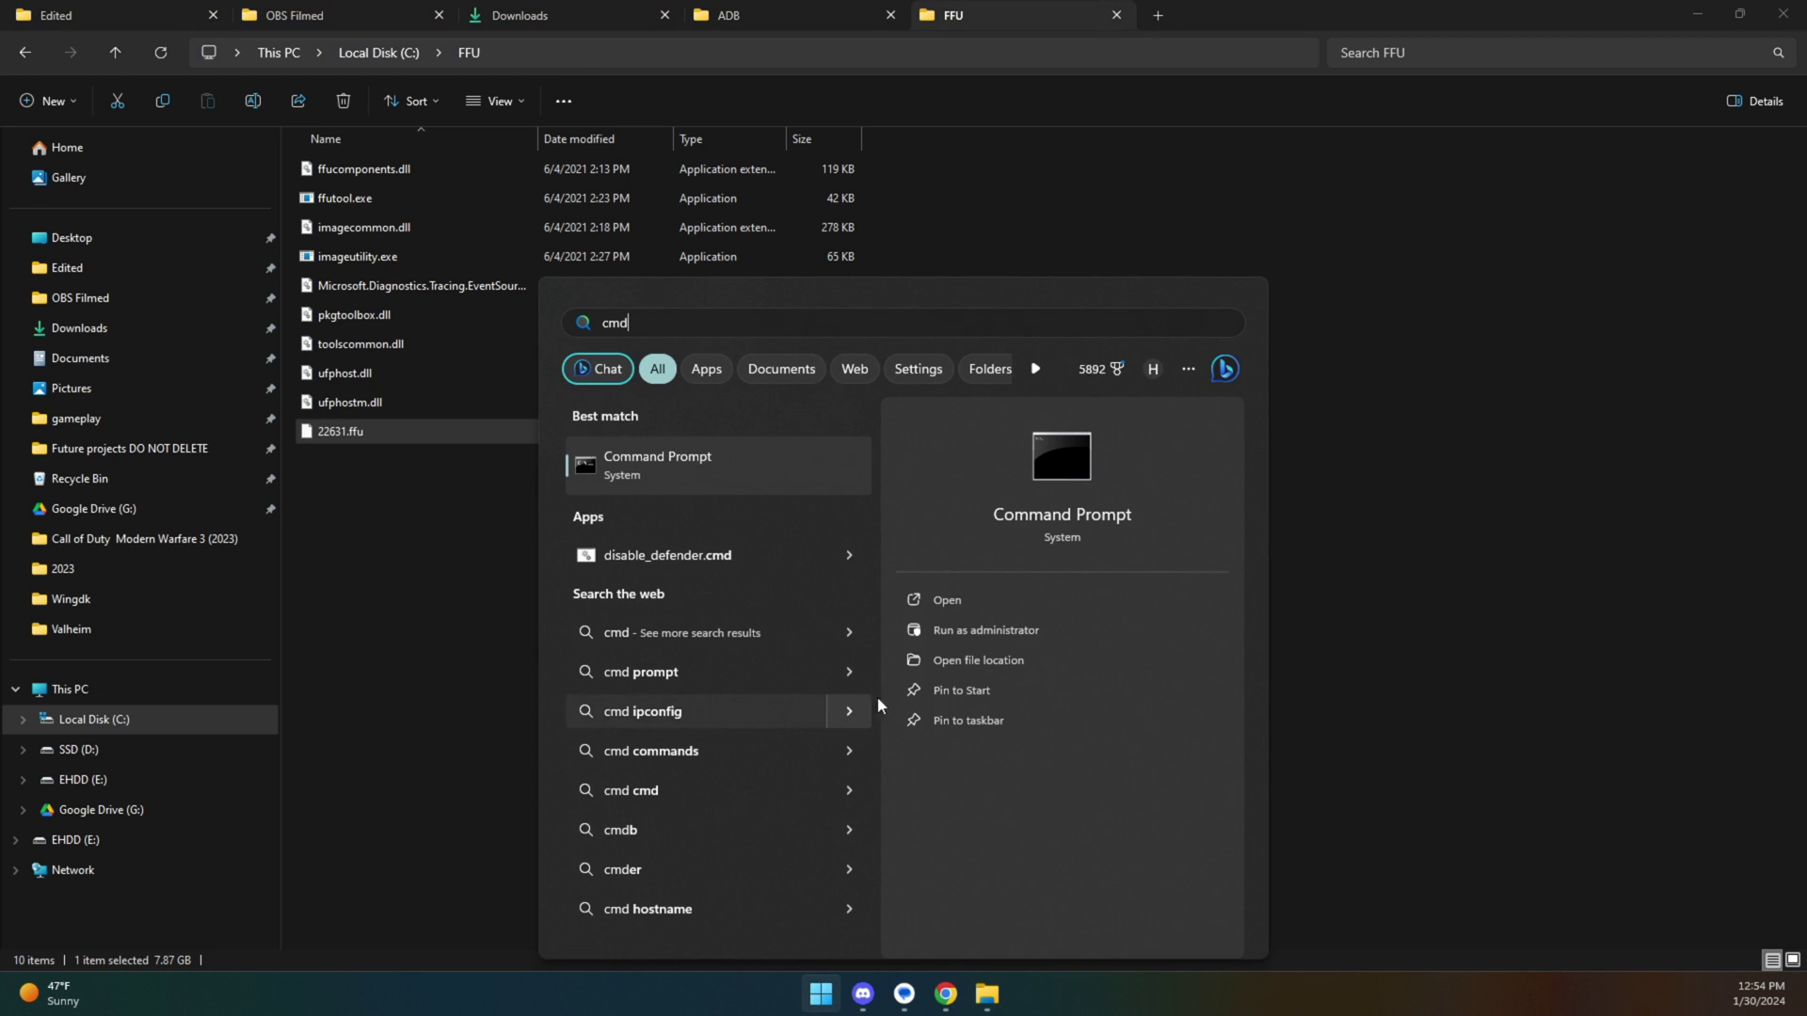
click(967, 632)
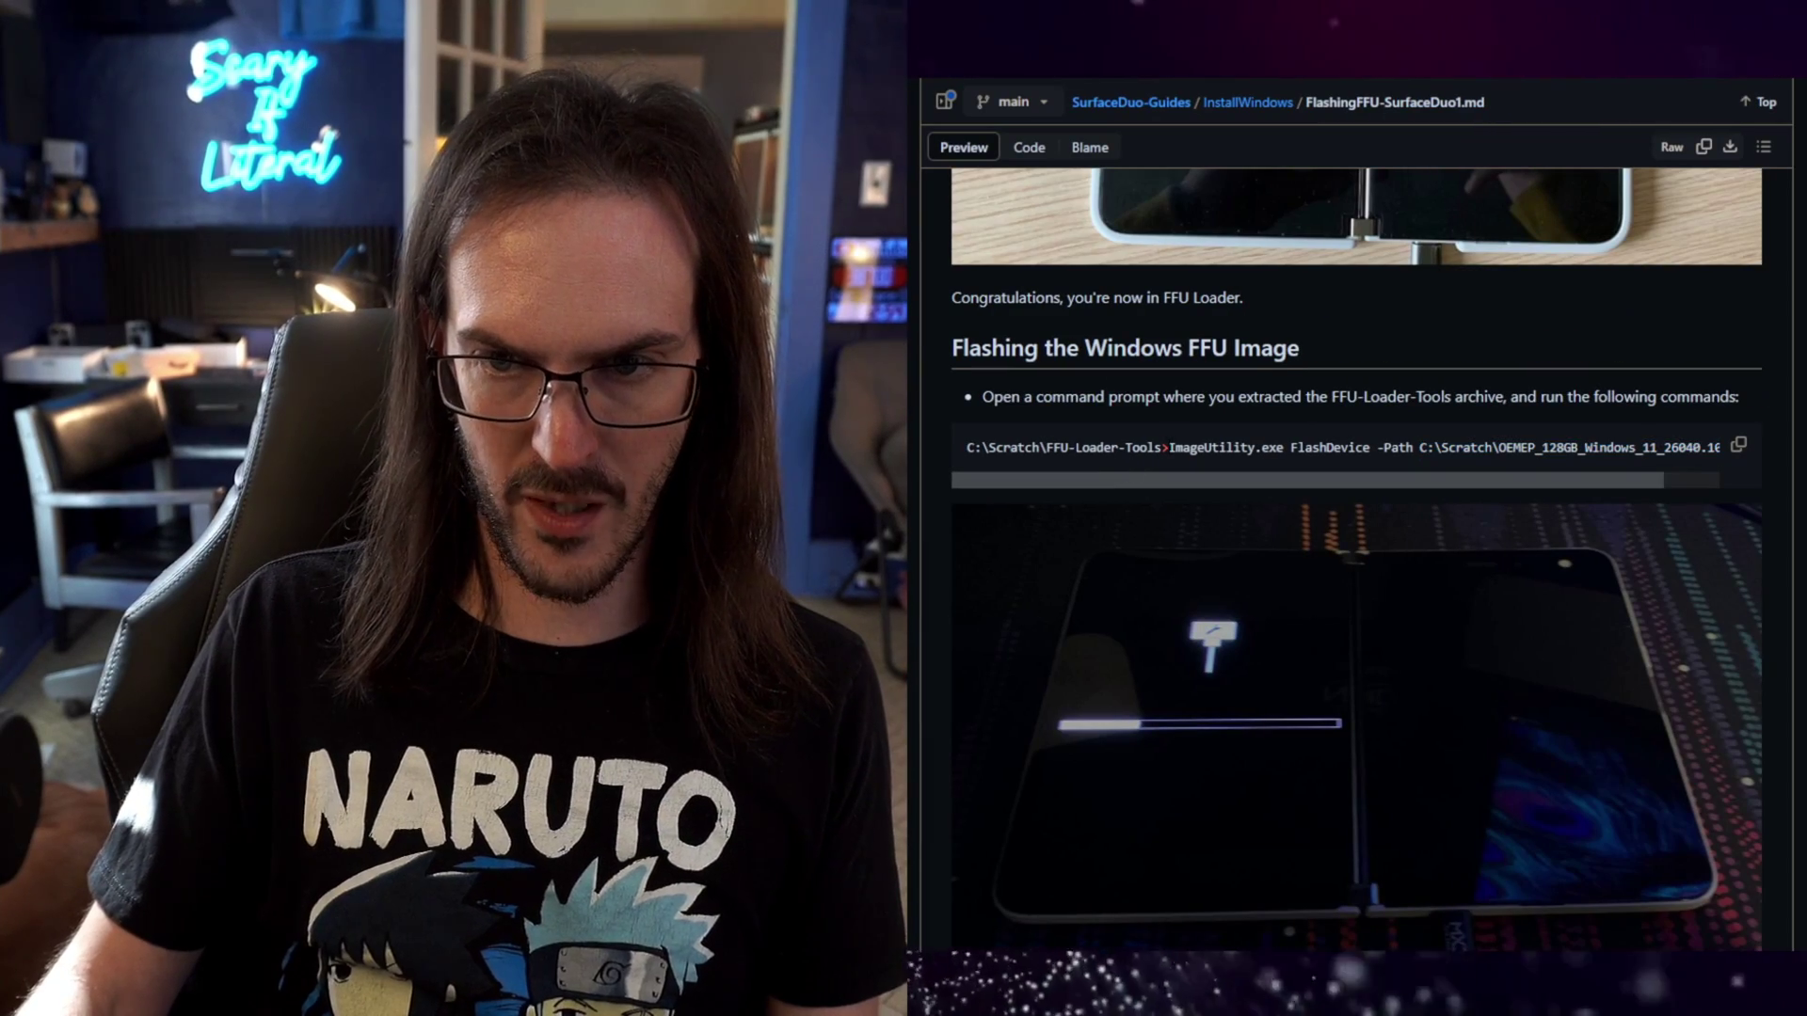
Copy the guide's 'ImageUtility.exe FlashDevice -Path' command and paste it at the admin prompt.
drag(1169, 448, 1412, 448)
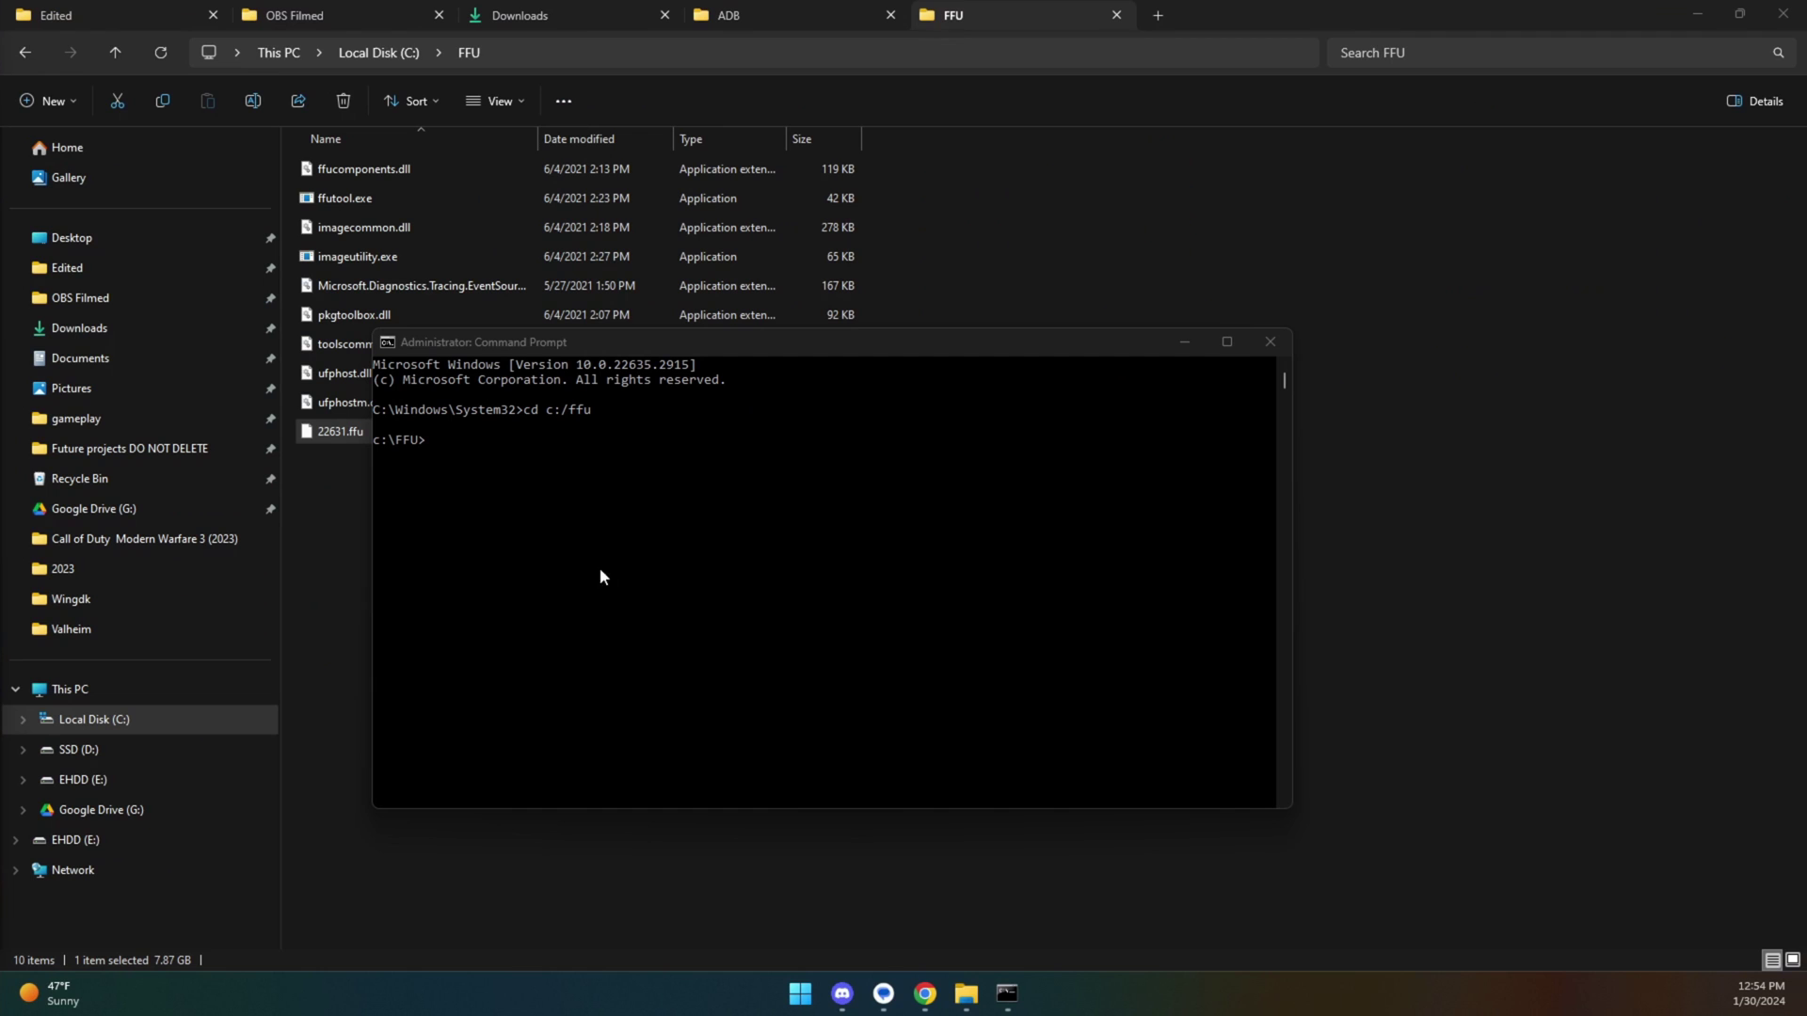
click(585, 518)
key(ctrl+v)
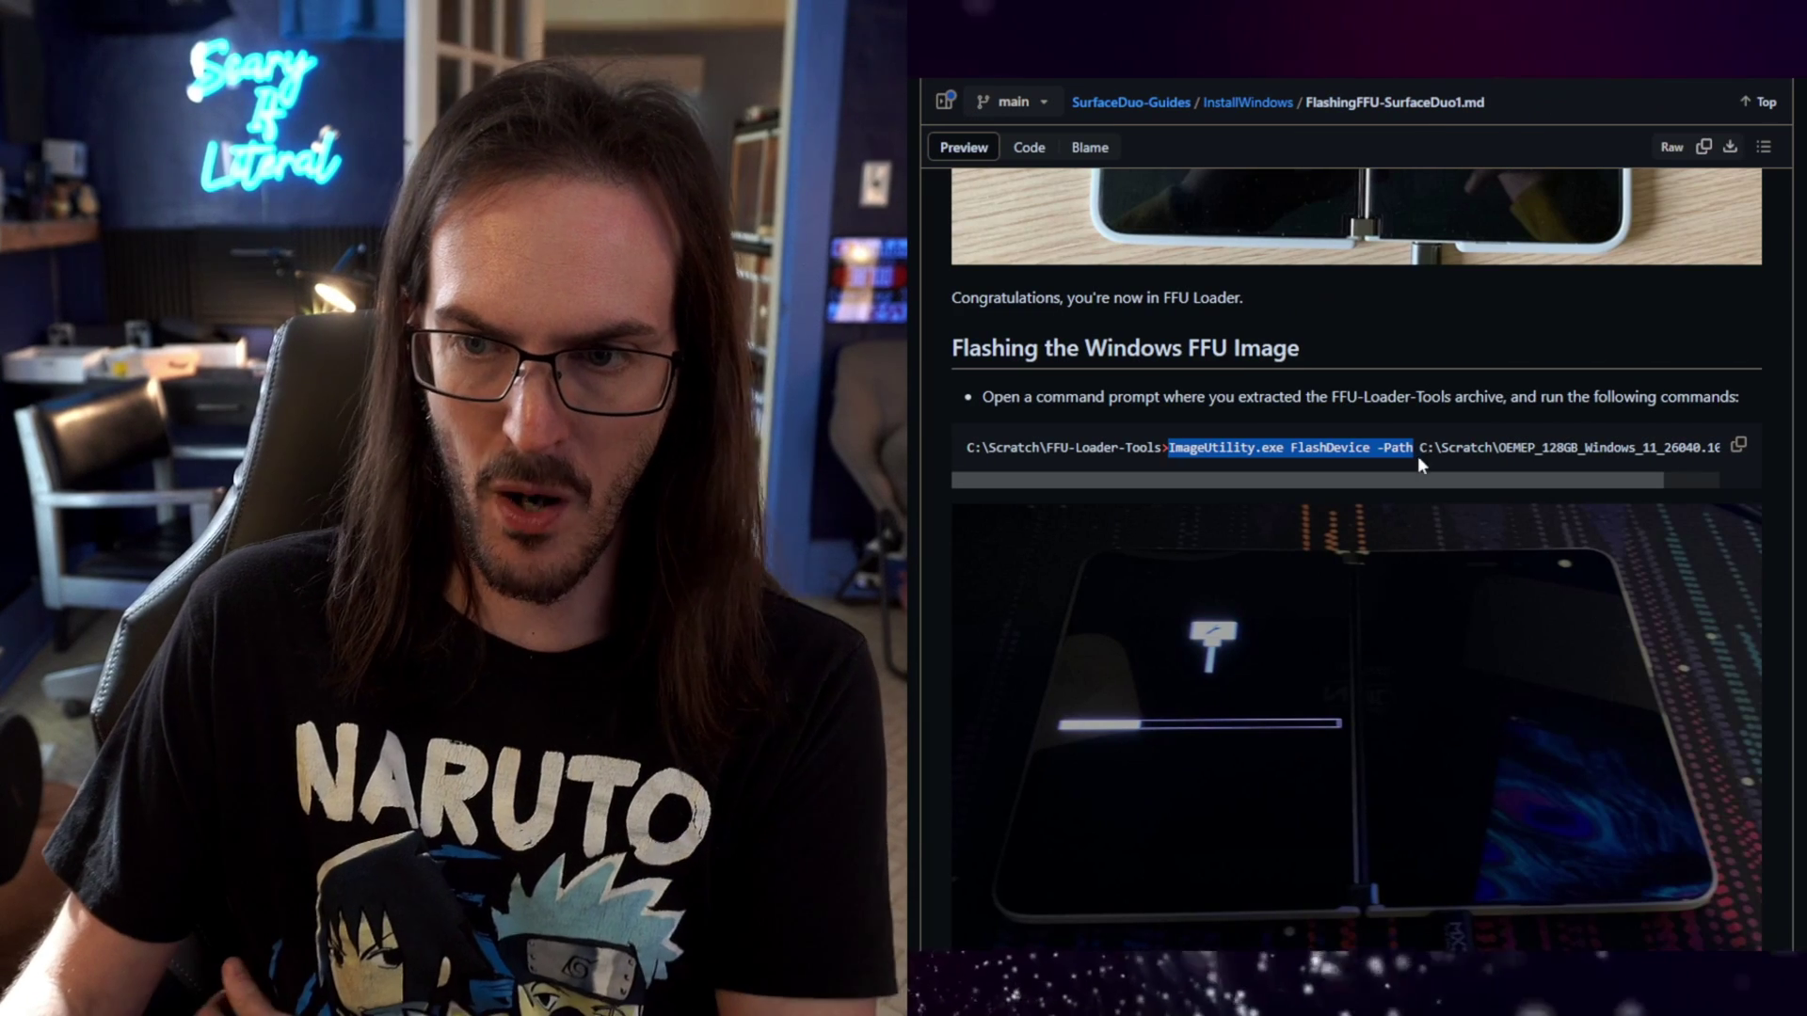
Highlight the example image path at the end of the guide's FlashDevice command, then return to the C:\FFU folder.
drag(1658, 448, 1746, 451)
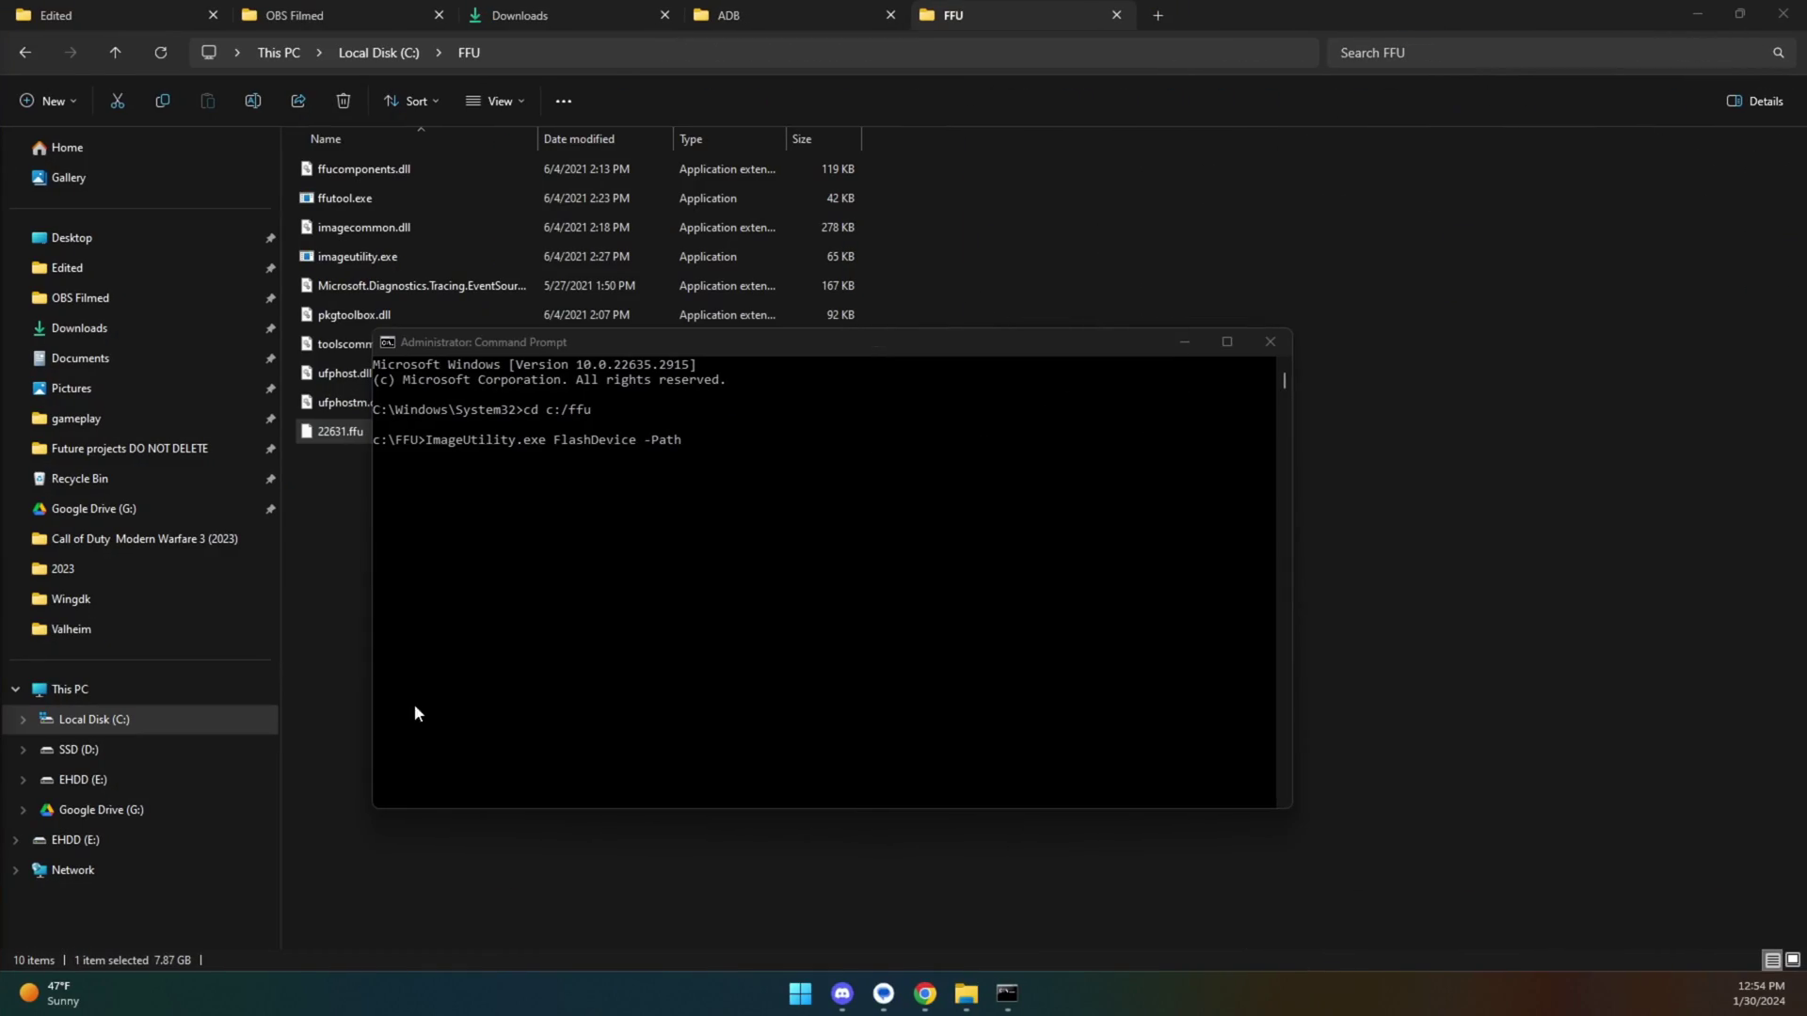
click(349, 832)
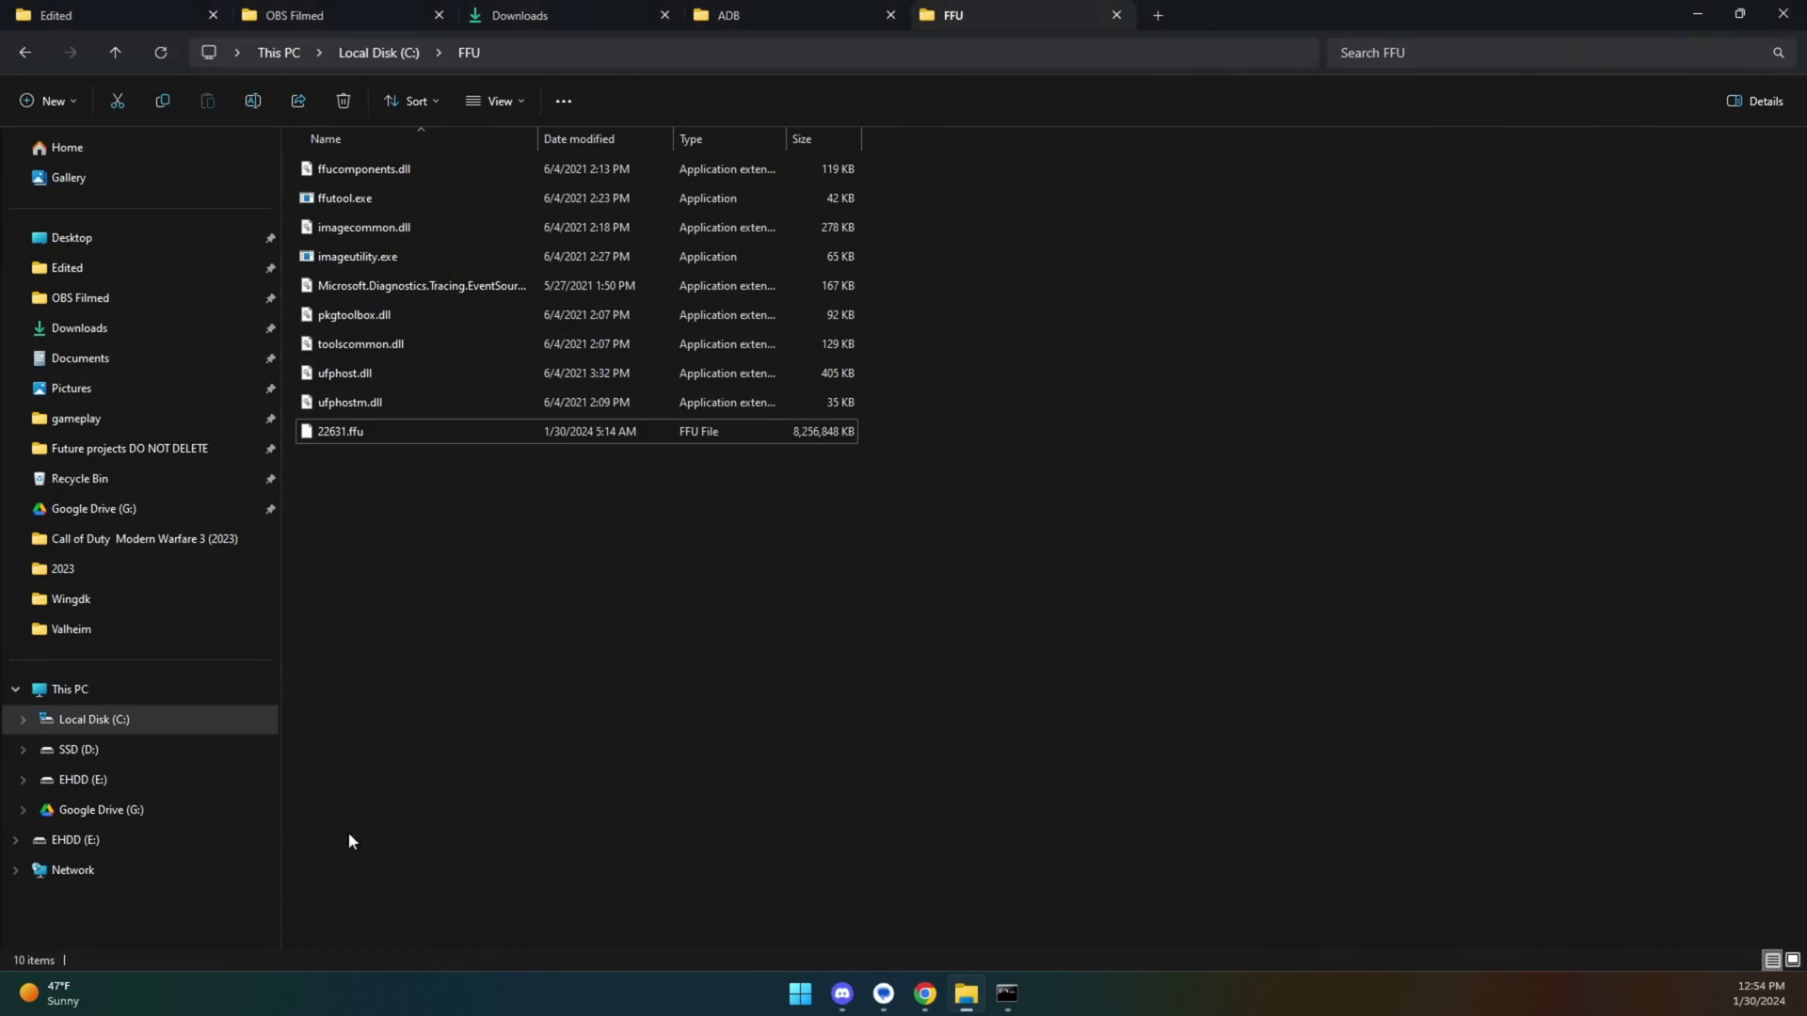
Copy 22631.ffu's full path and run 'ImageUtility.exe FlashDevice -Path C:\FFU\22631.ffu' in the admin console.
right_click(347, 433)
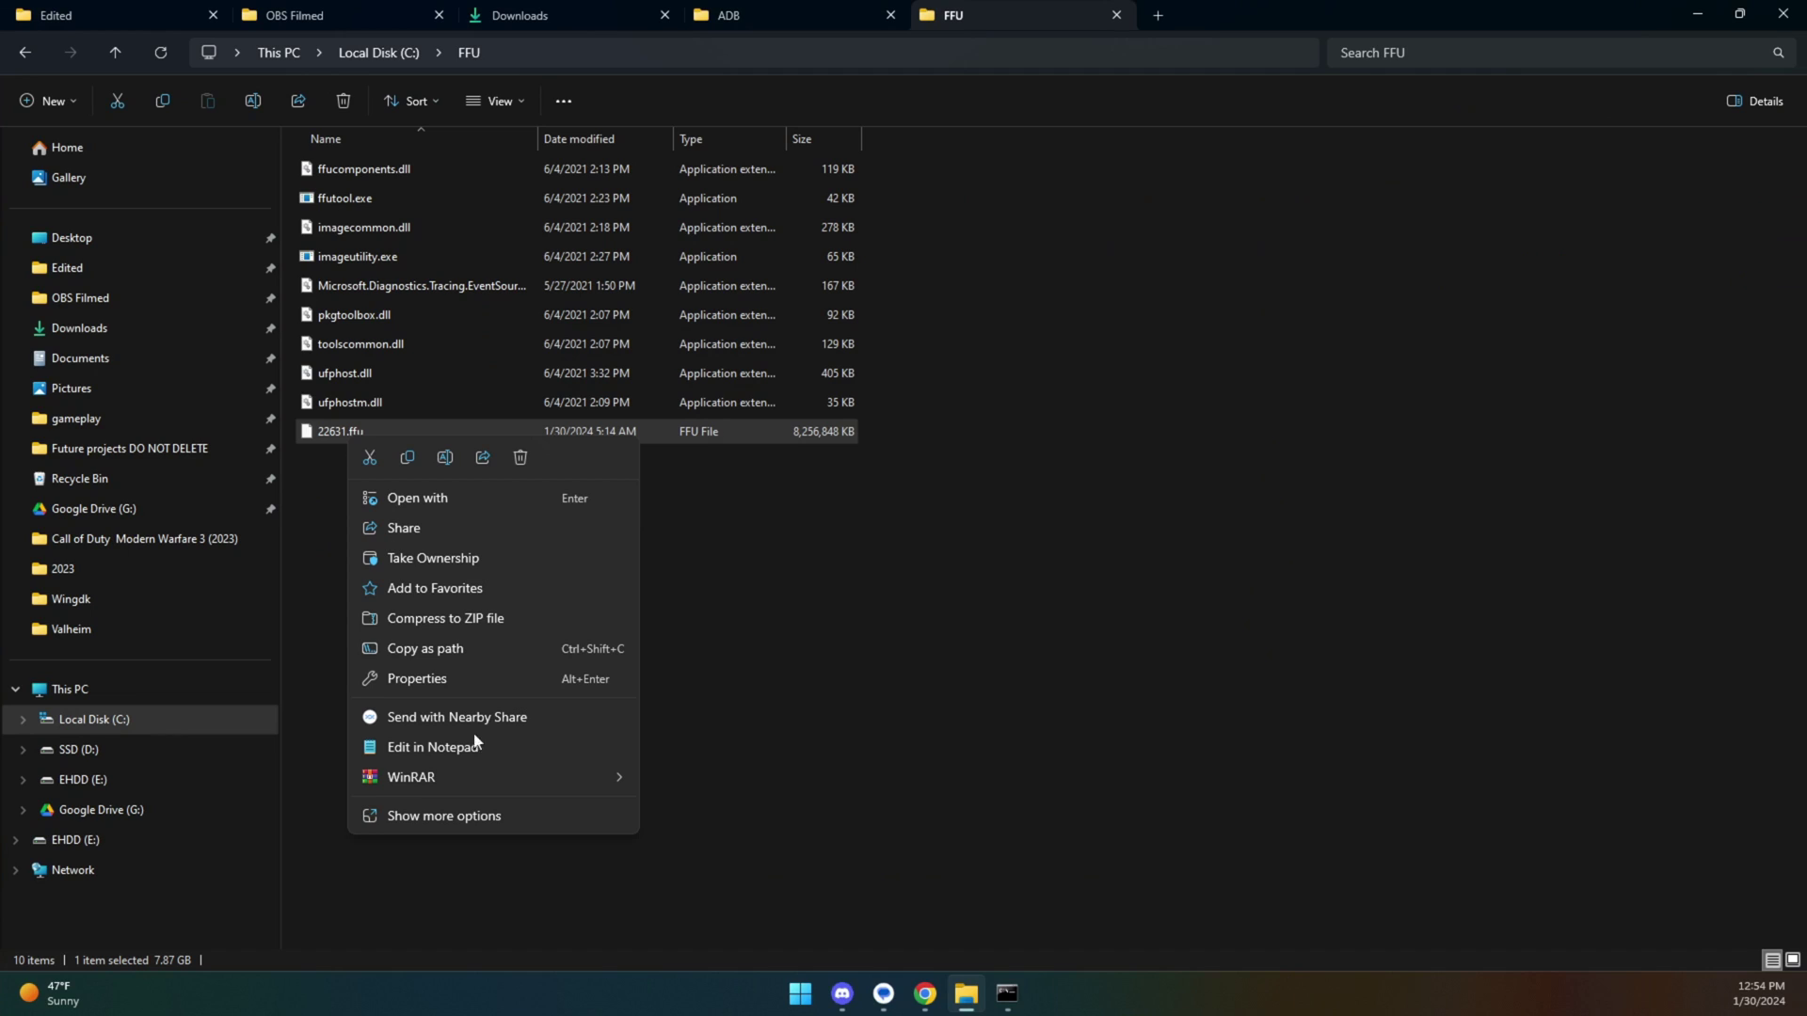
click(489, 817)
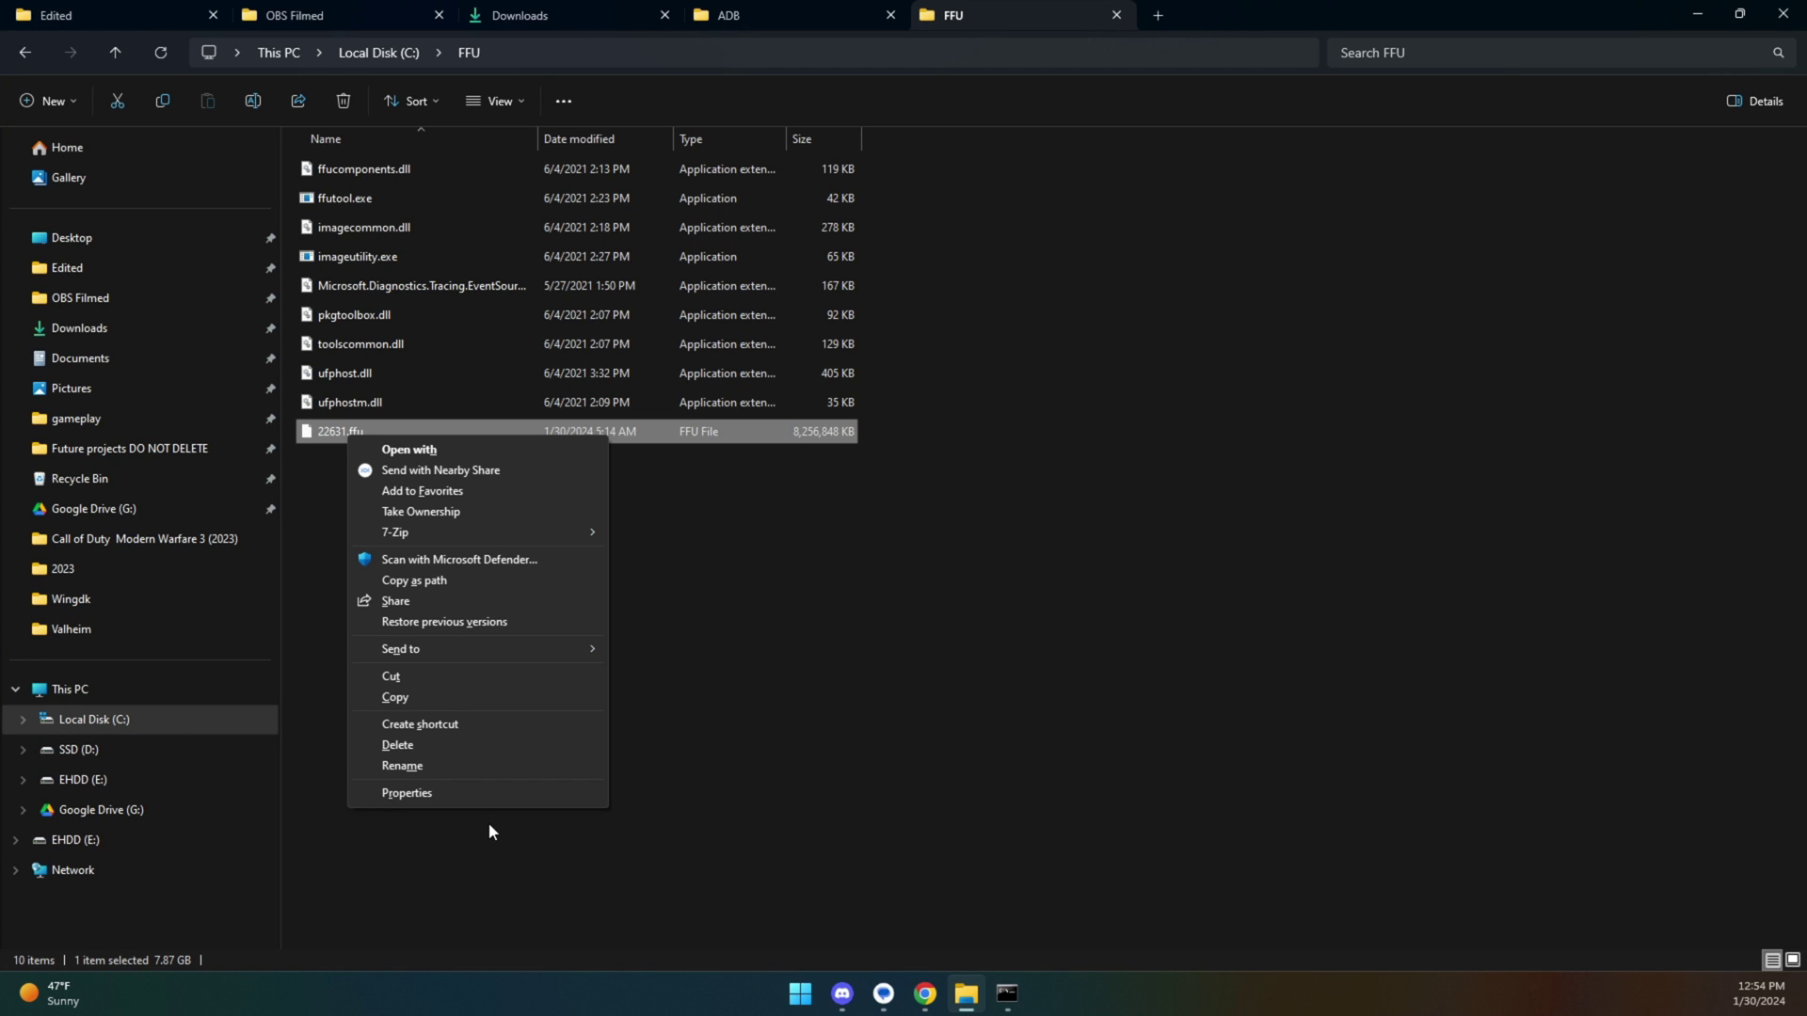
click(420, 581)
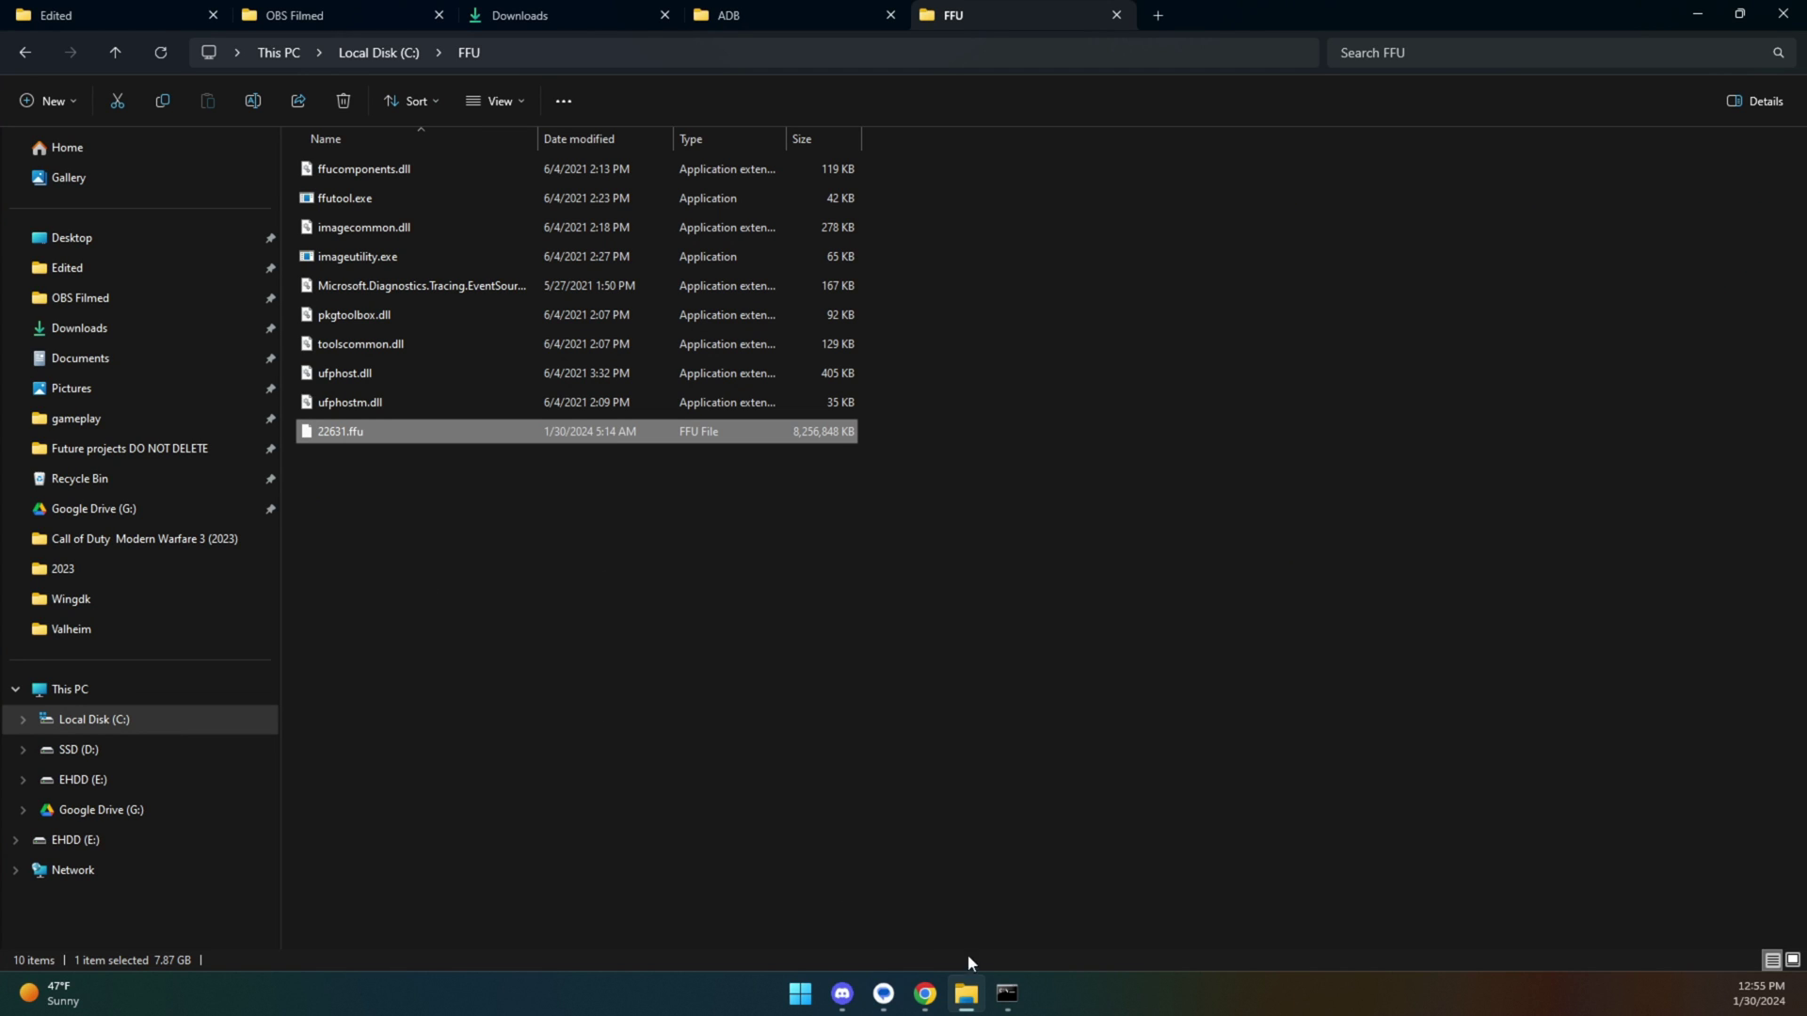
click(1008, 996)
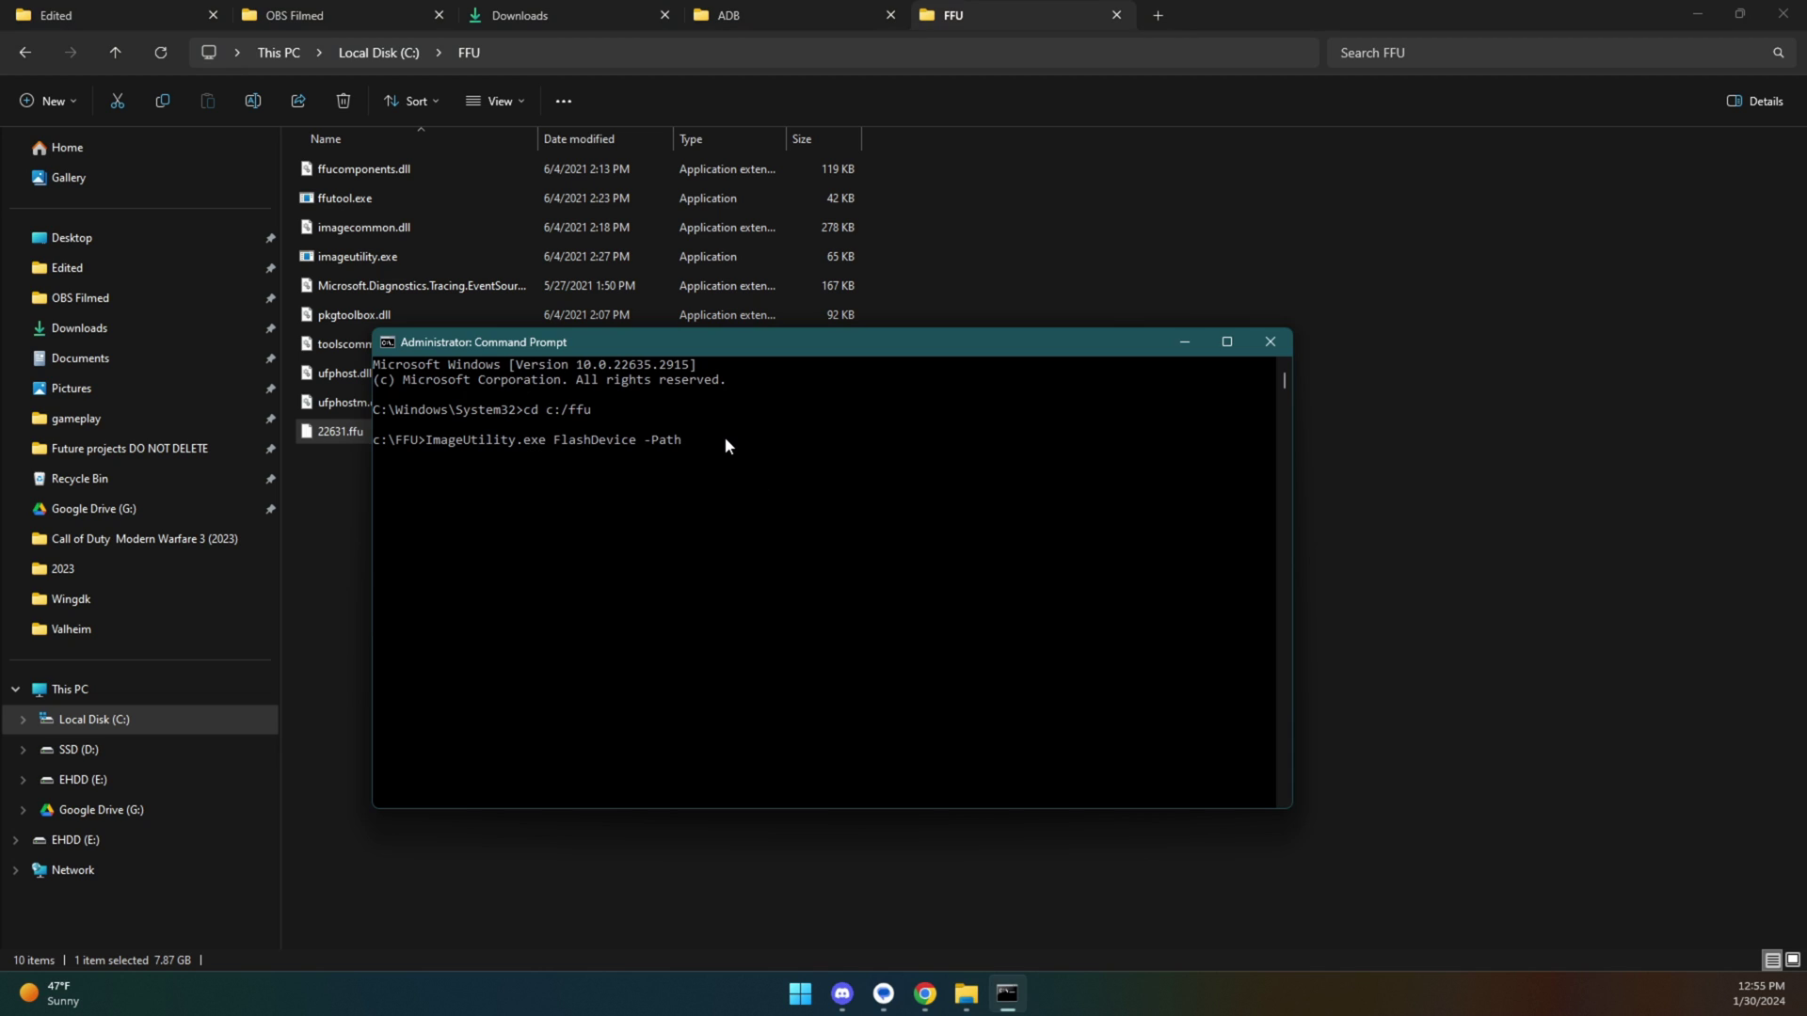
key(ctrl+v)
key(Return)
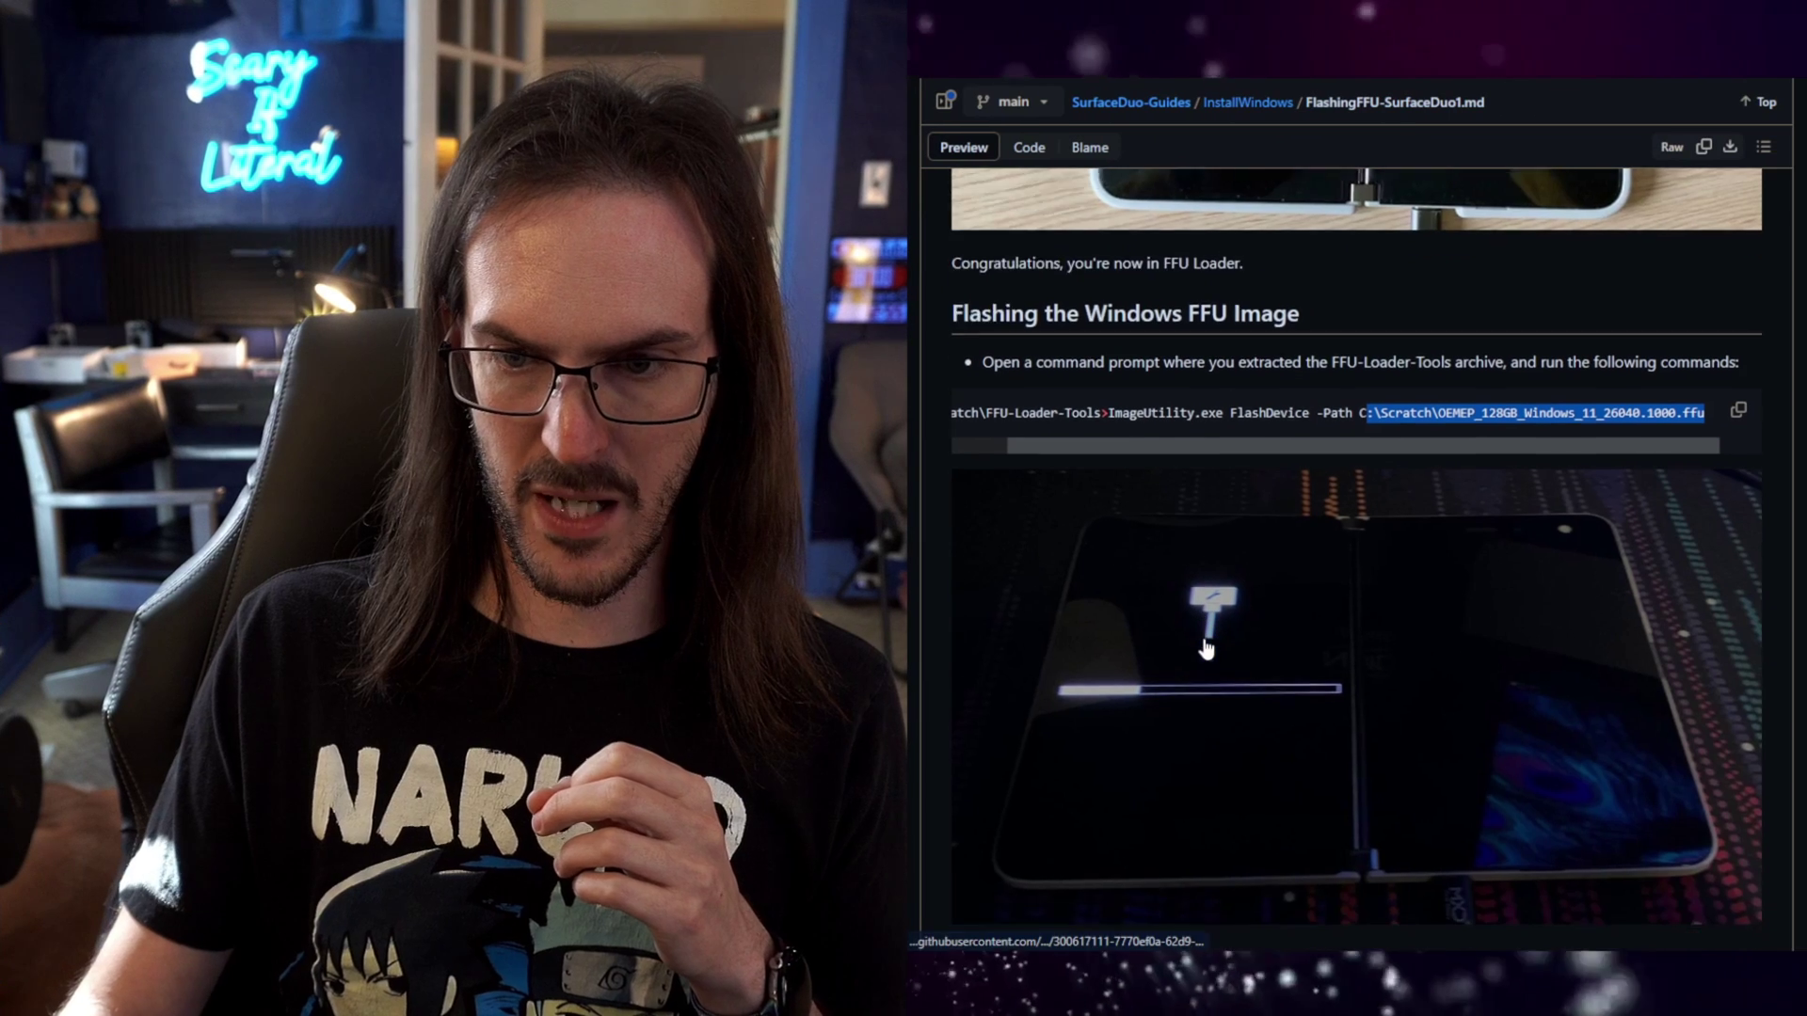
Scroll to the guide's 'Now reboot the device' step and select the 'ImageUtility.exe RebootDevice' command.
scroll(1208, 649, down, 3)
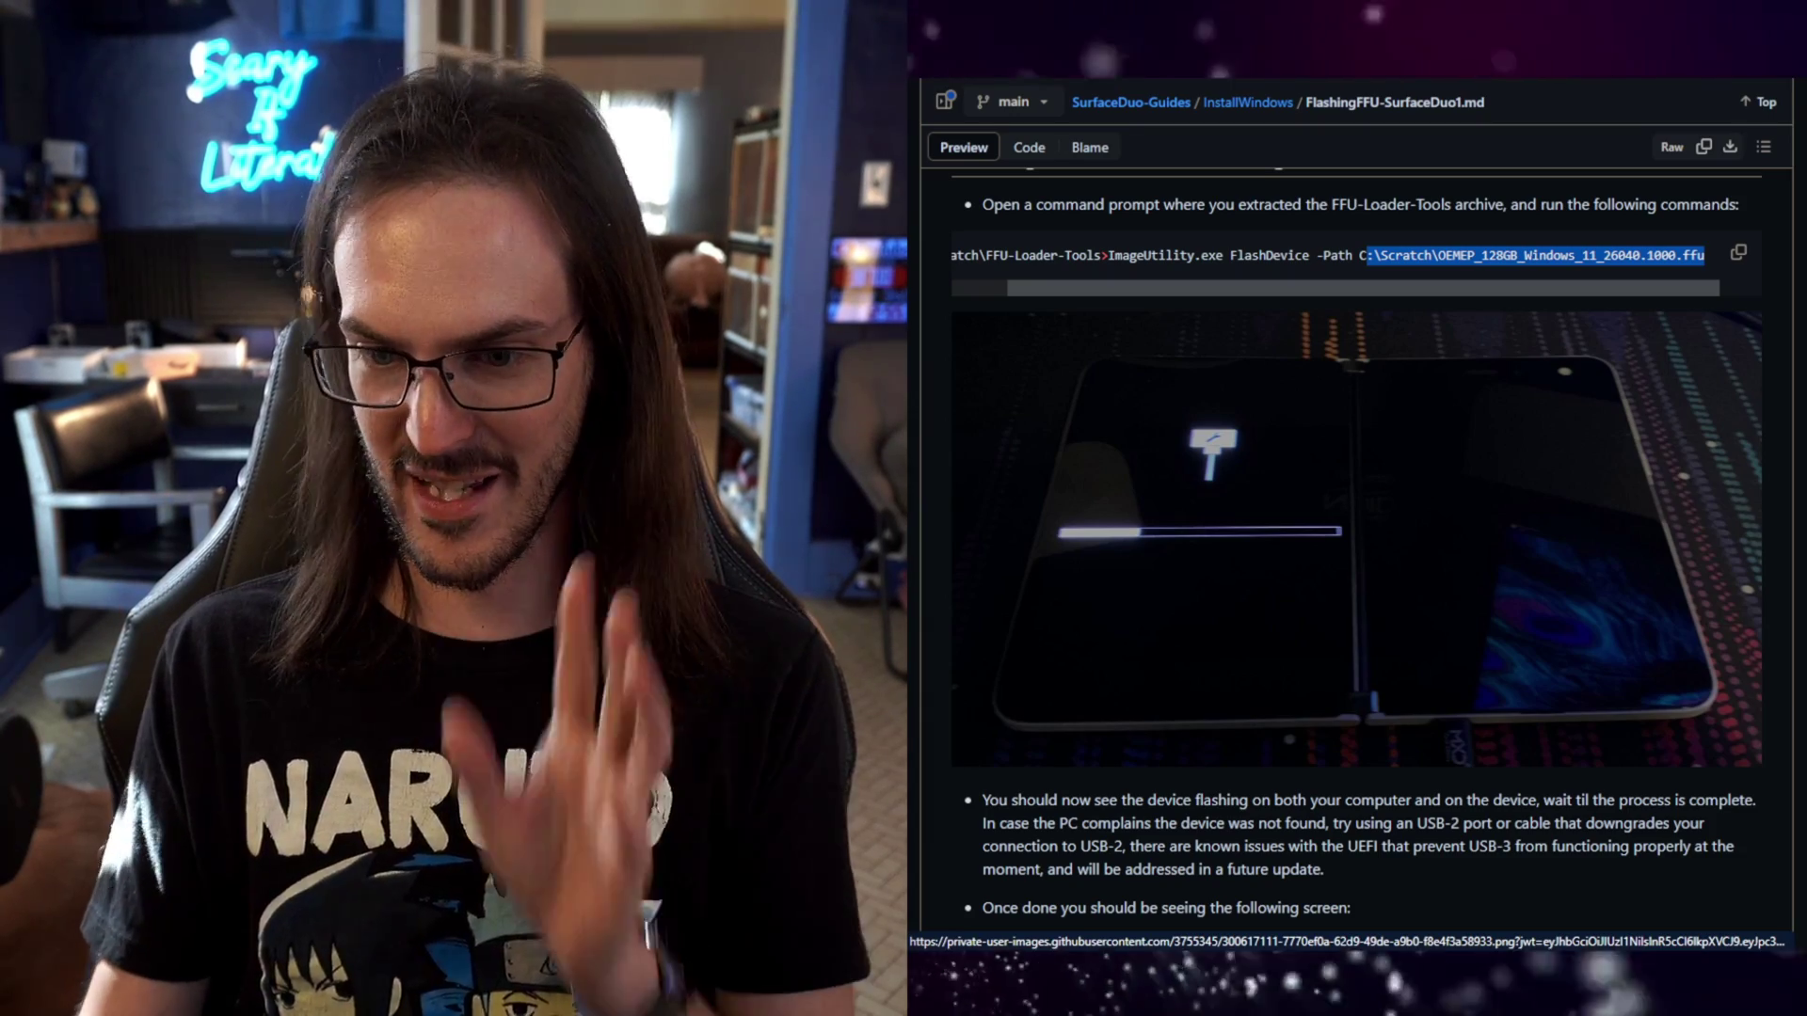
scroll(924, 840, down, 10)
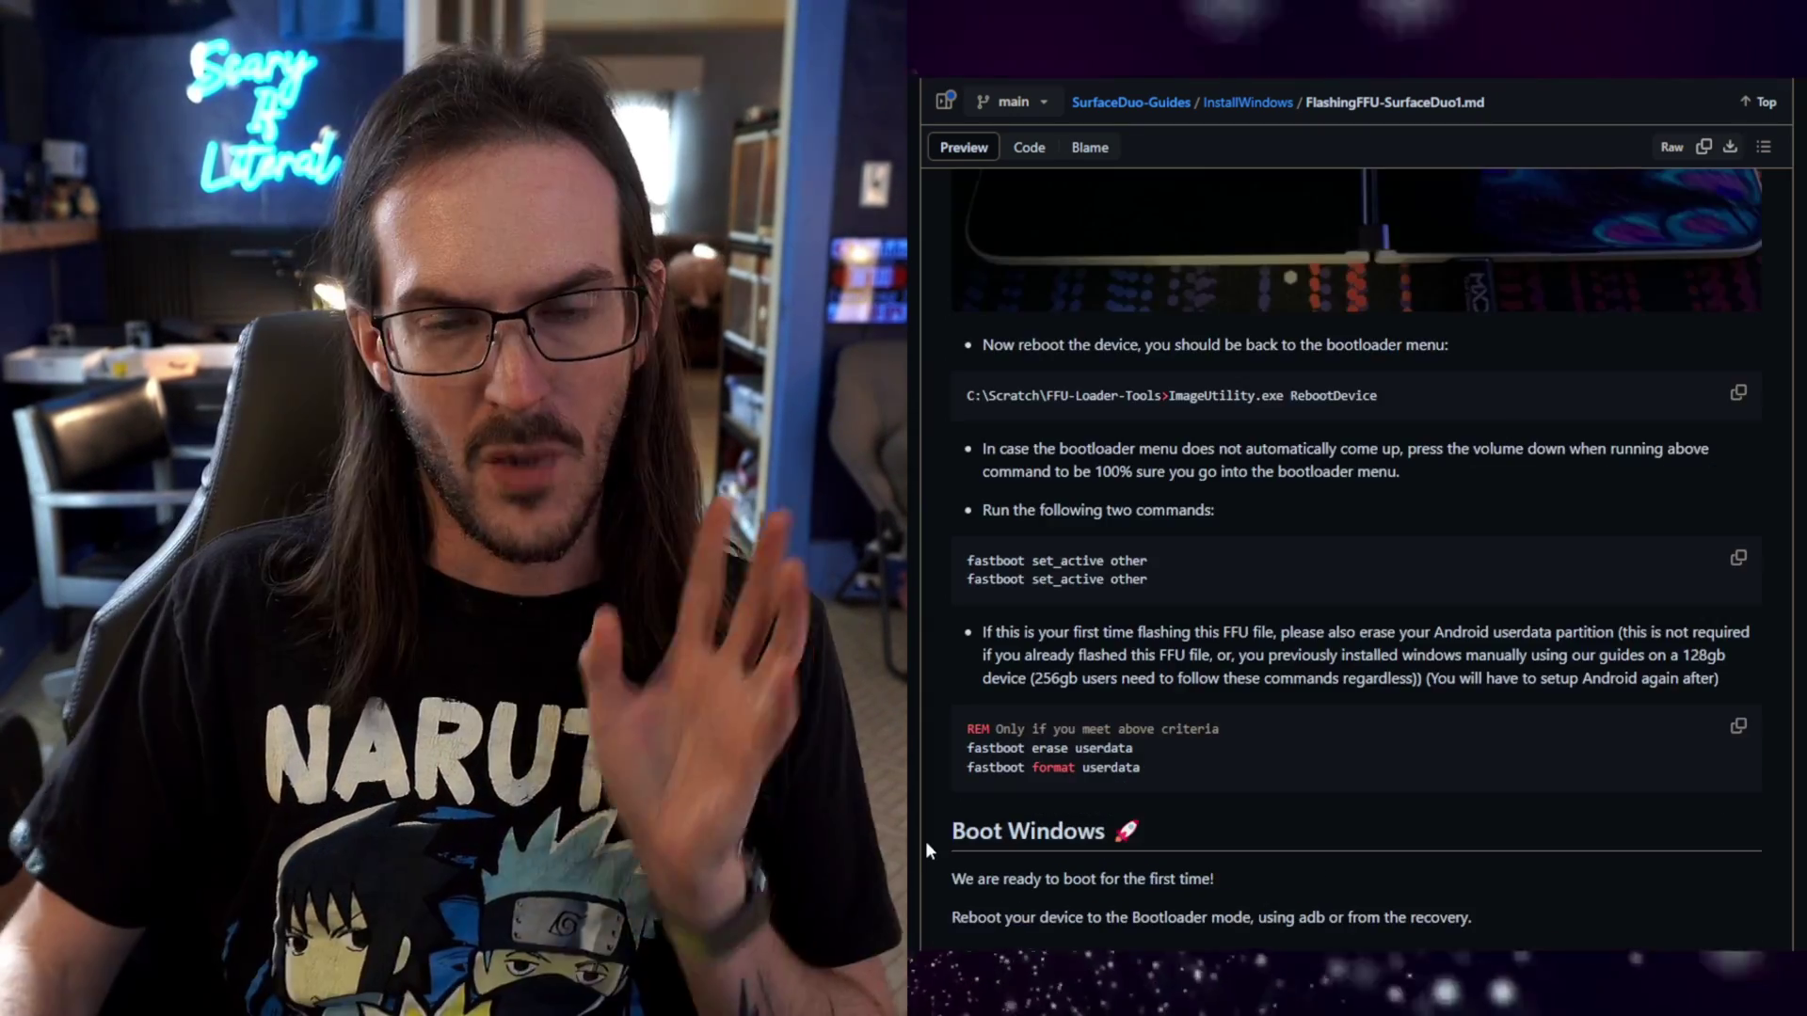
scroll(1217, 532, up, 4)
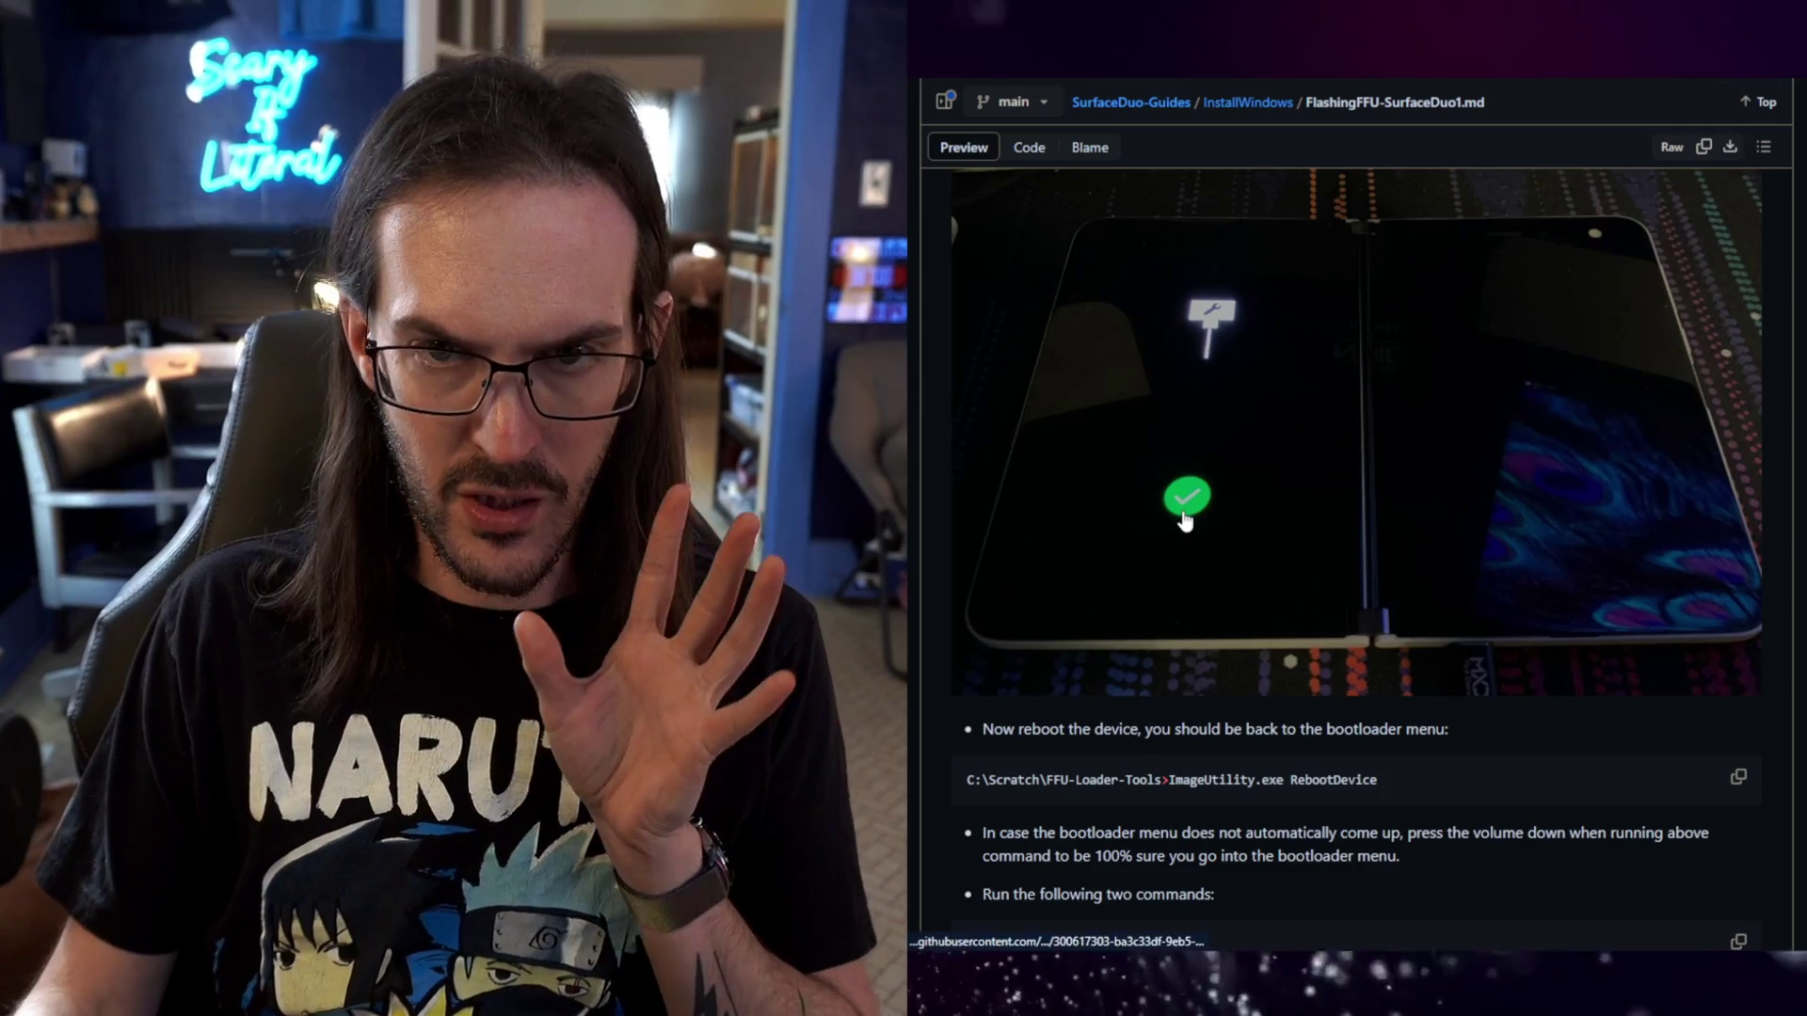
scroll(1191, 517, down, 4)
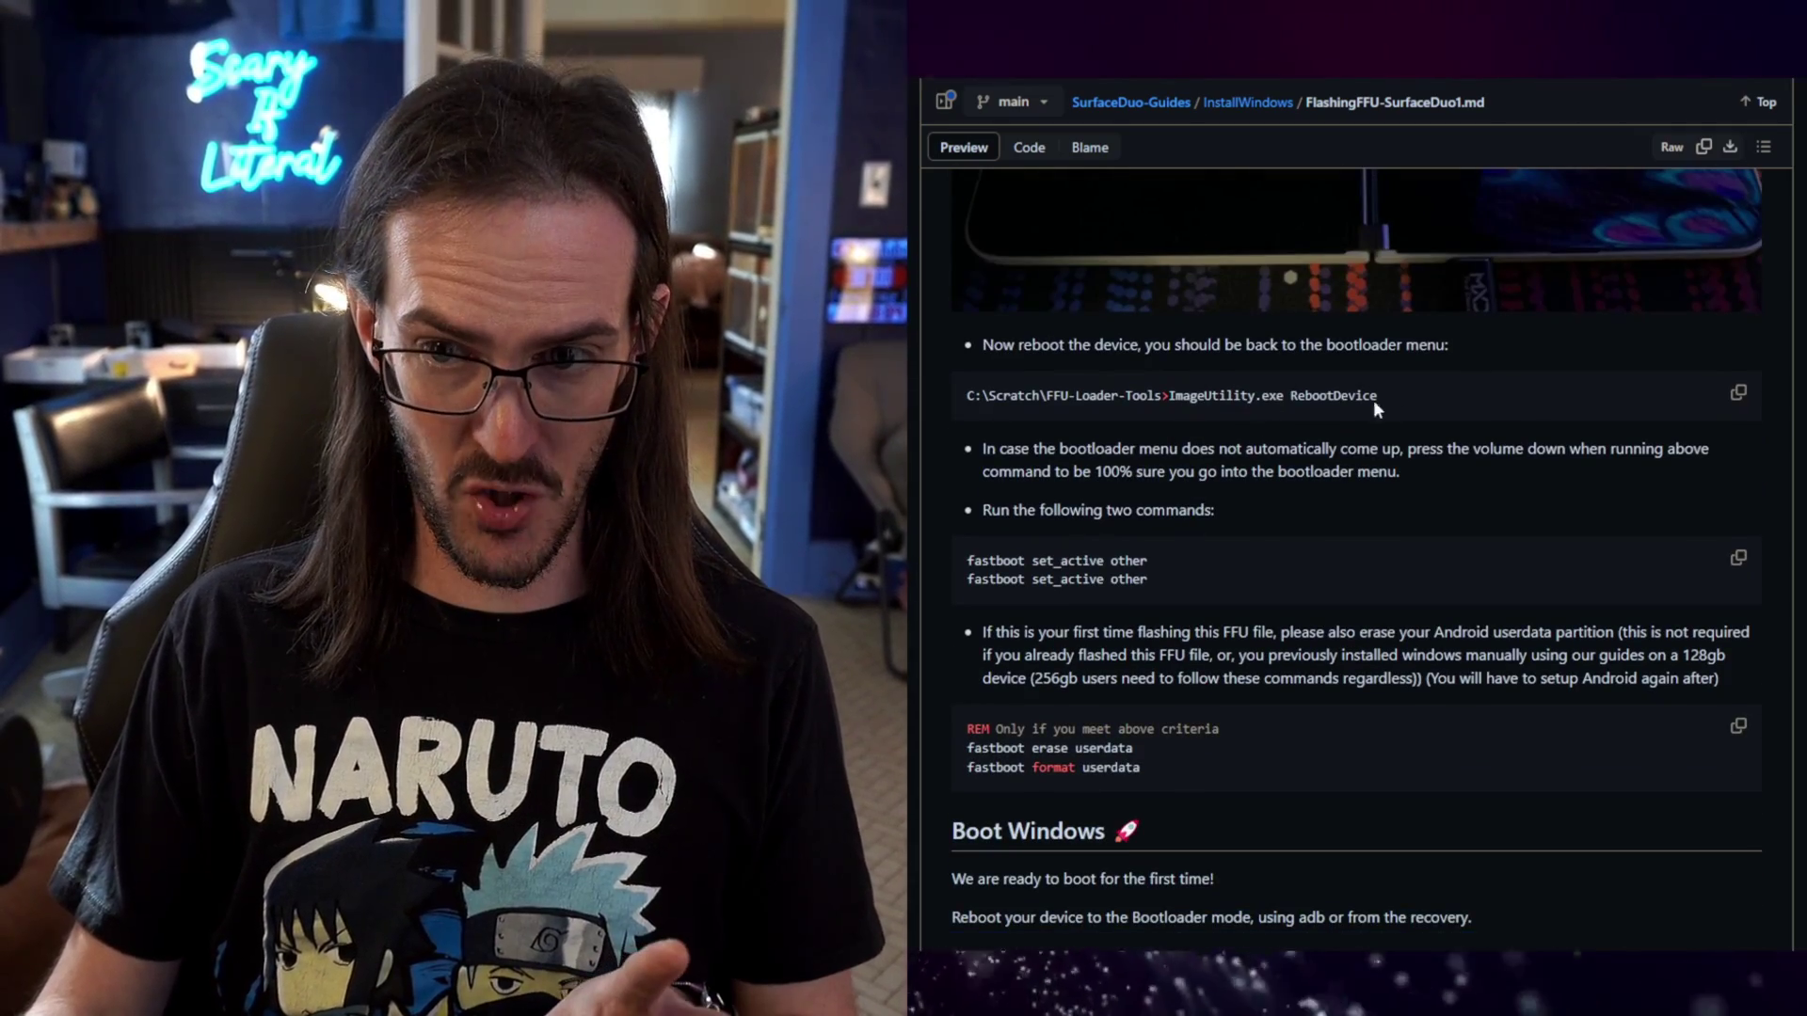
drag(1376, 397, 1167, 408)
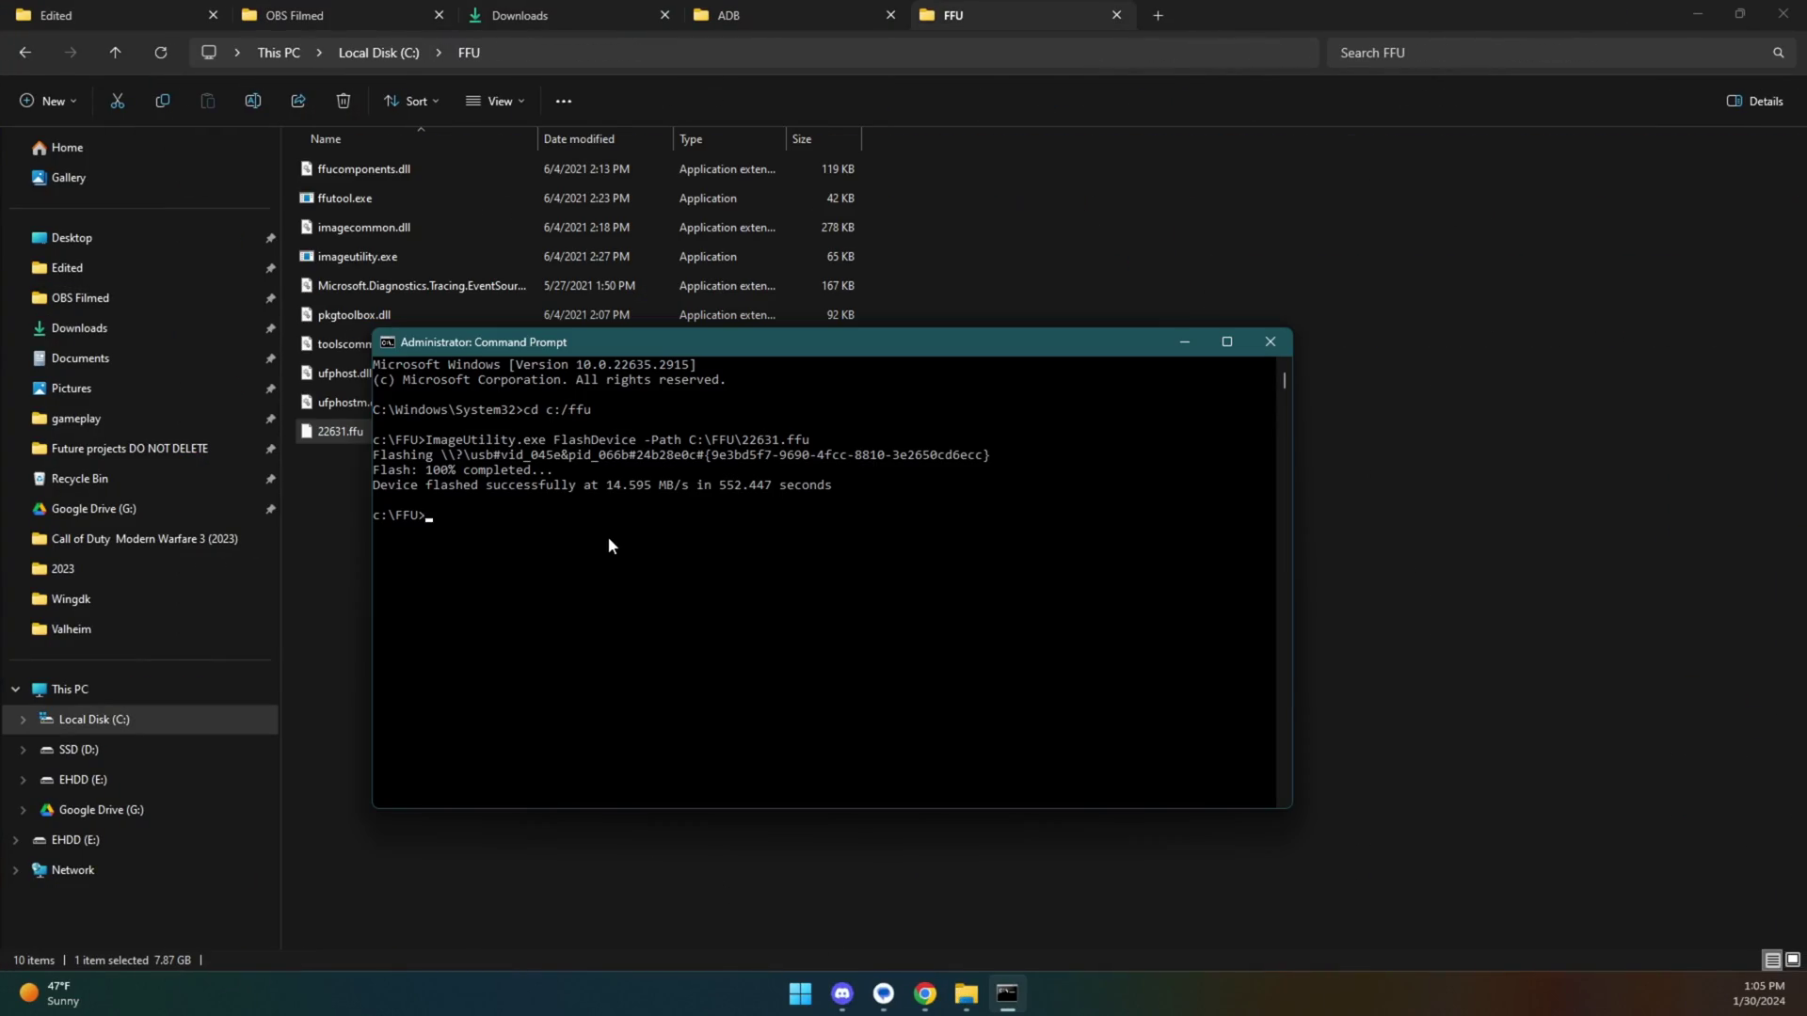
Clear the leftover path and paste 'ImageUtility.exe RebootDevice' at the admin prompt.
text("C:\FFU\22631.ffu")
key(Escape)
text(ImageUtility.exe RebootDevice)
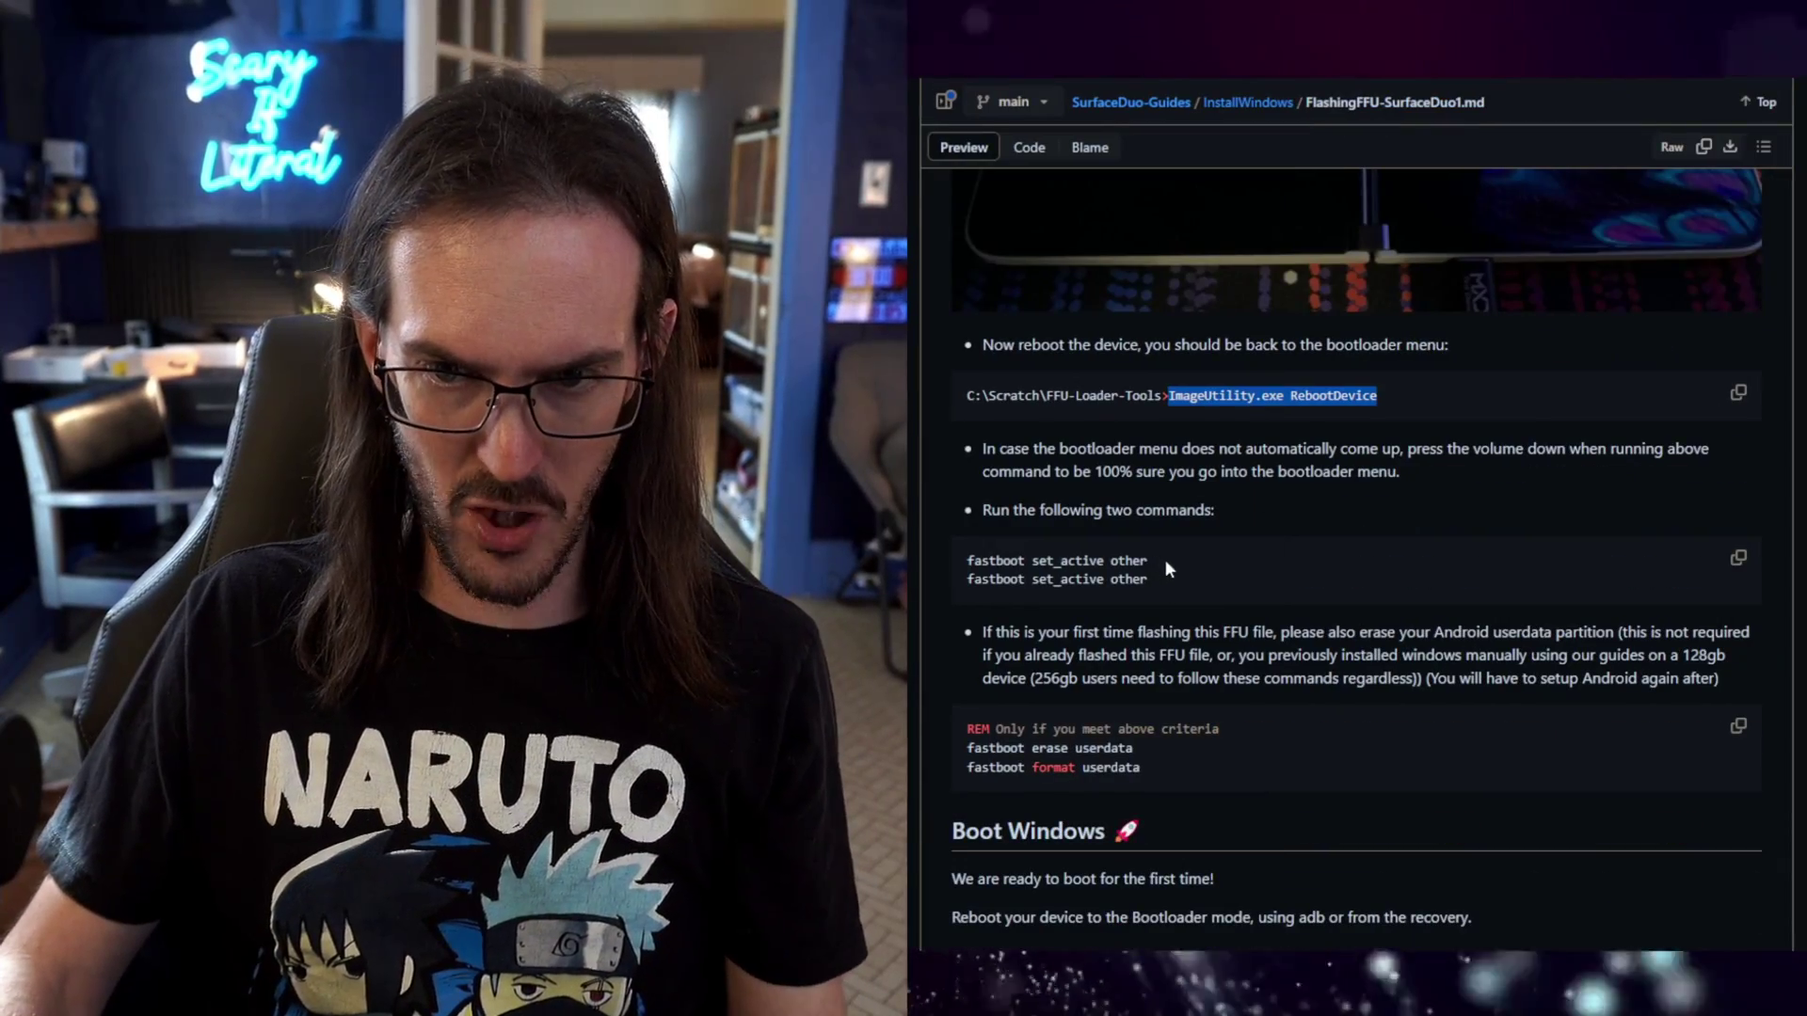
Select the guide's first 'fastboot set_active other' line and the full RebootDevice command line.
drag(1152, 561, 958, 561)
key(ctrl+c)
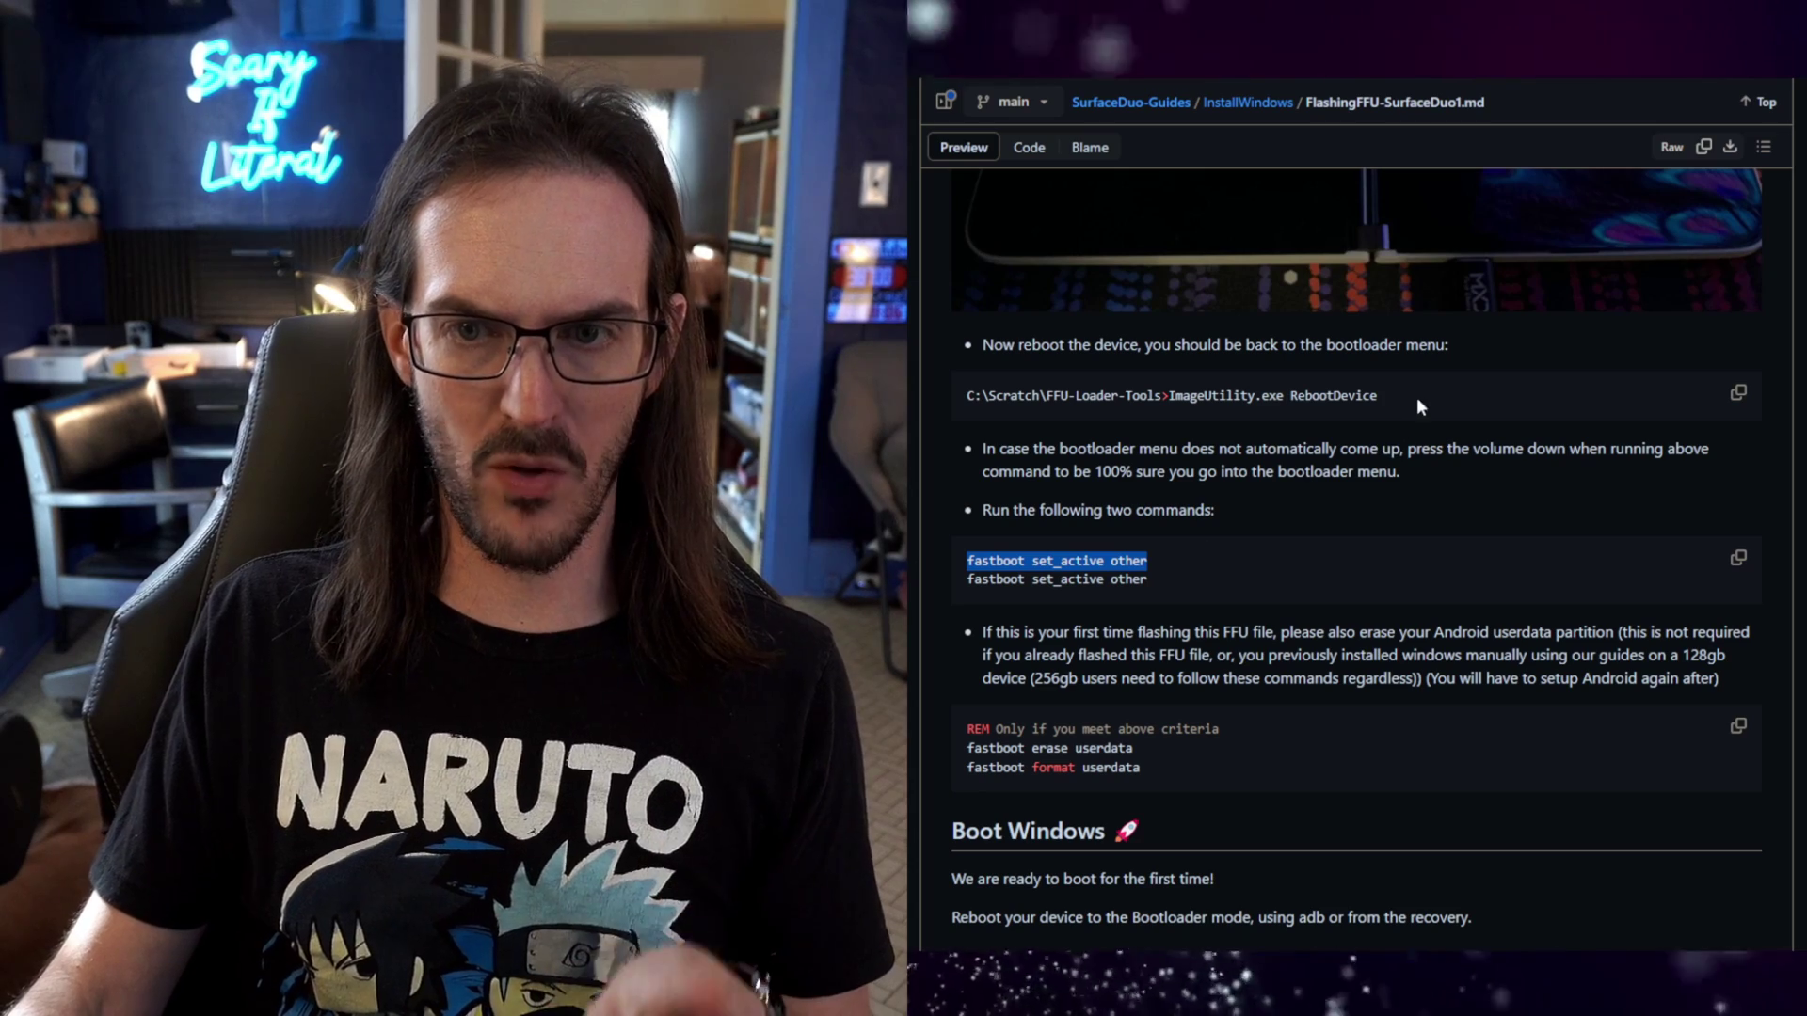
drag(1415, 397, 956, 411)
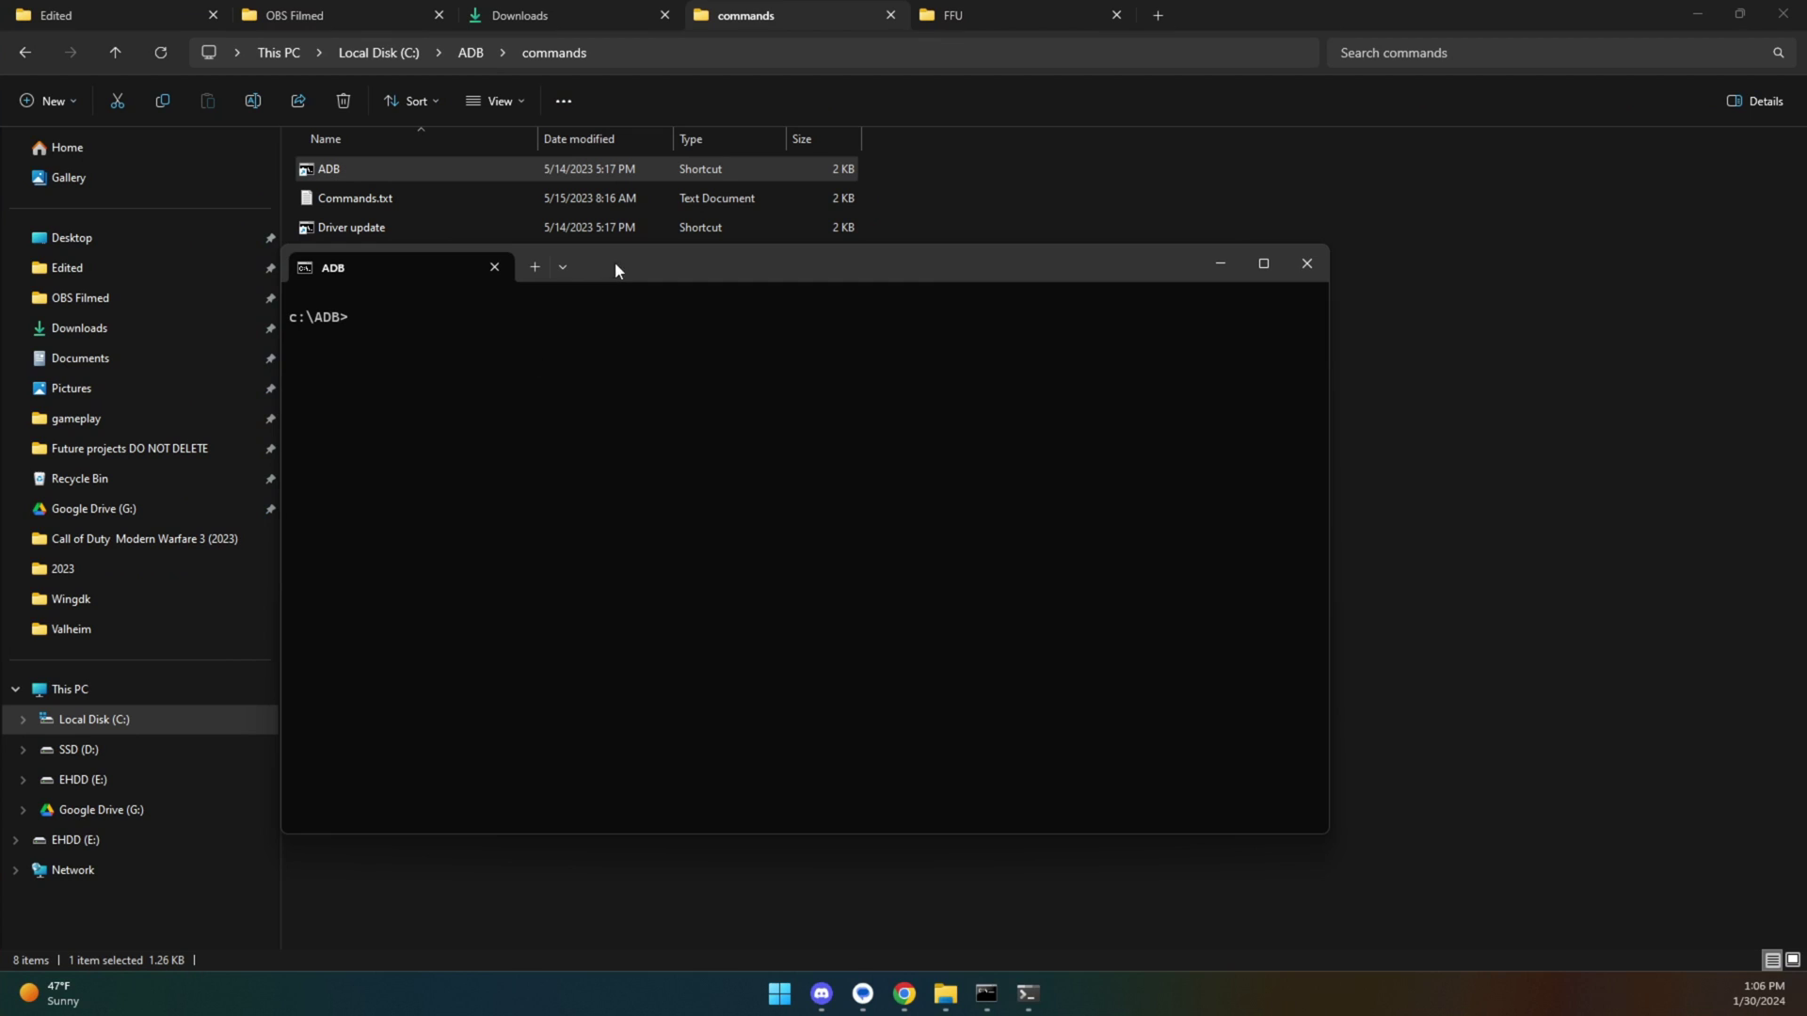
Run 'fastboot set_active other' twice in the ADB terminal, then select the guide's 'fastboot erase userdata' command.
drag(615, 263, 638, 338)
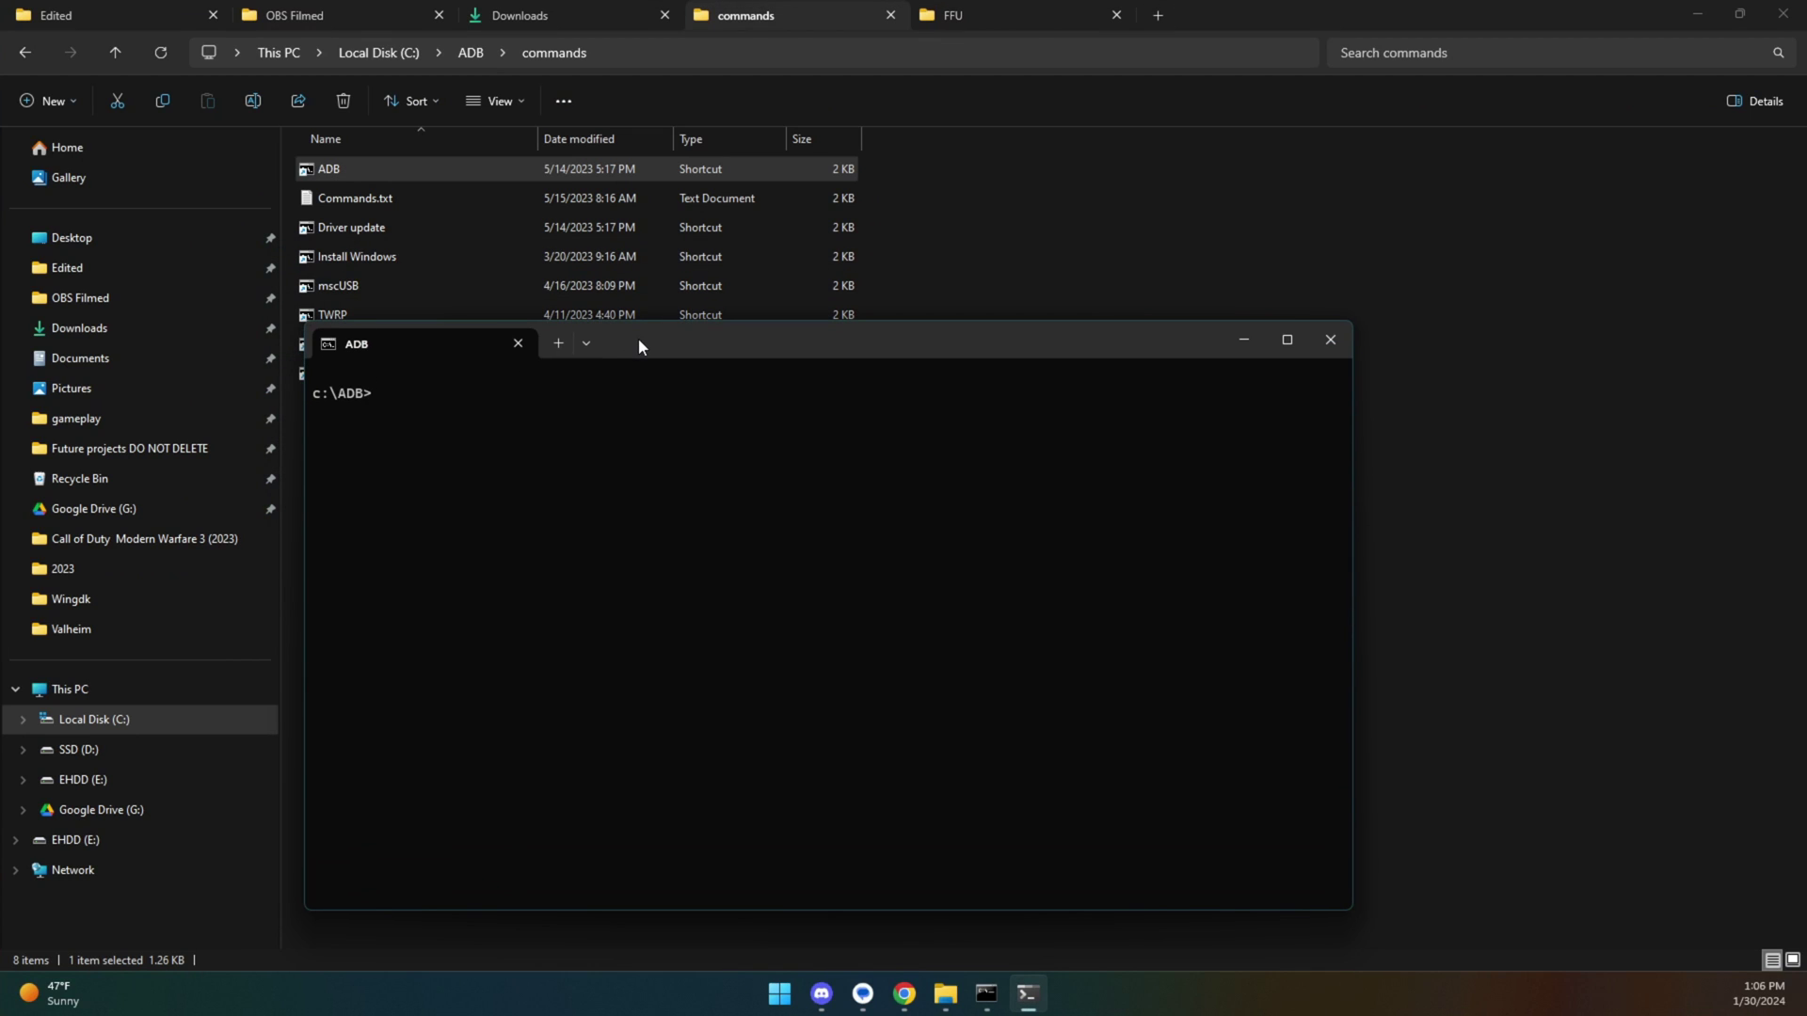
key(ctrl+v)
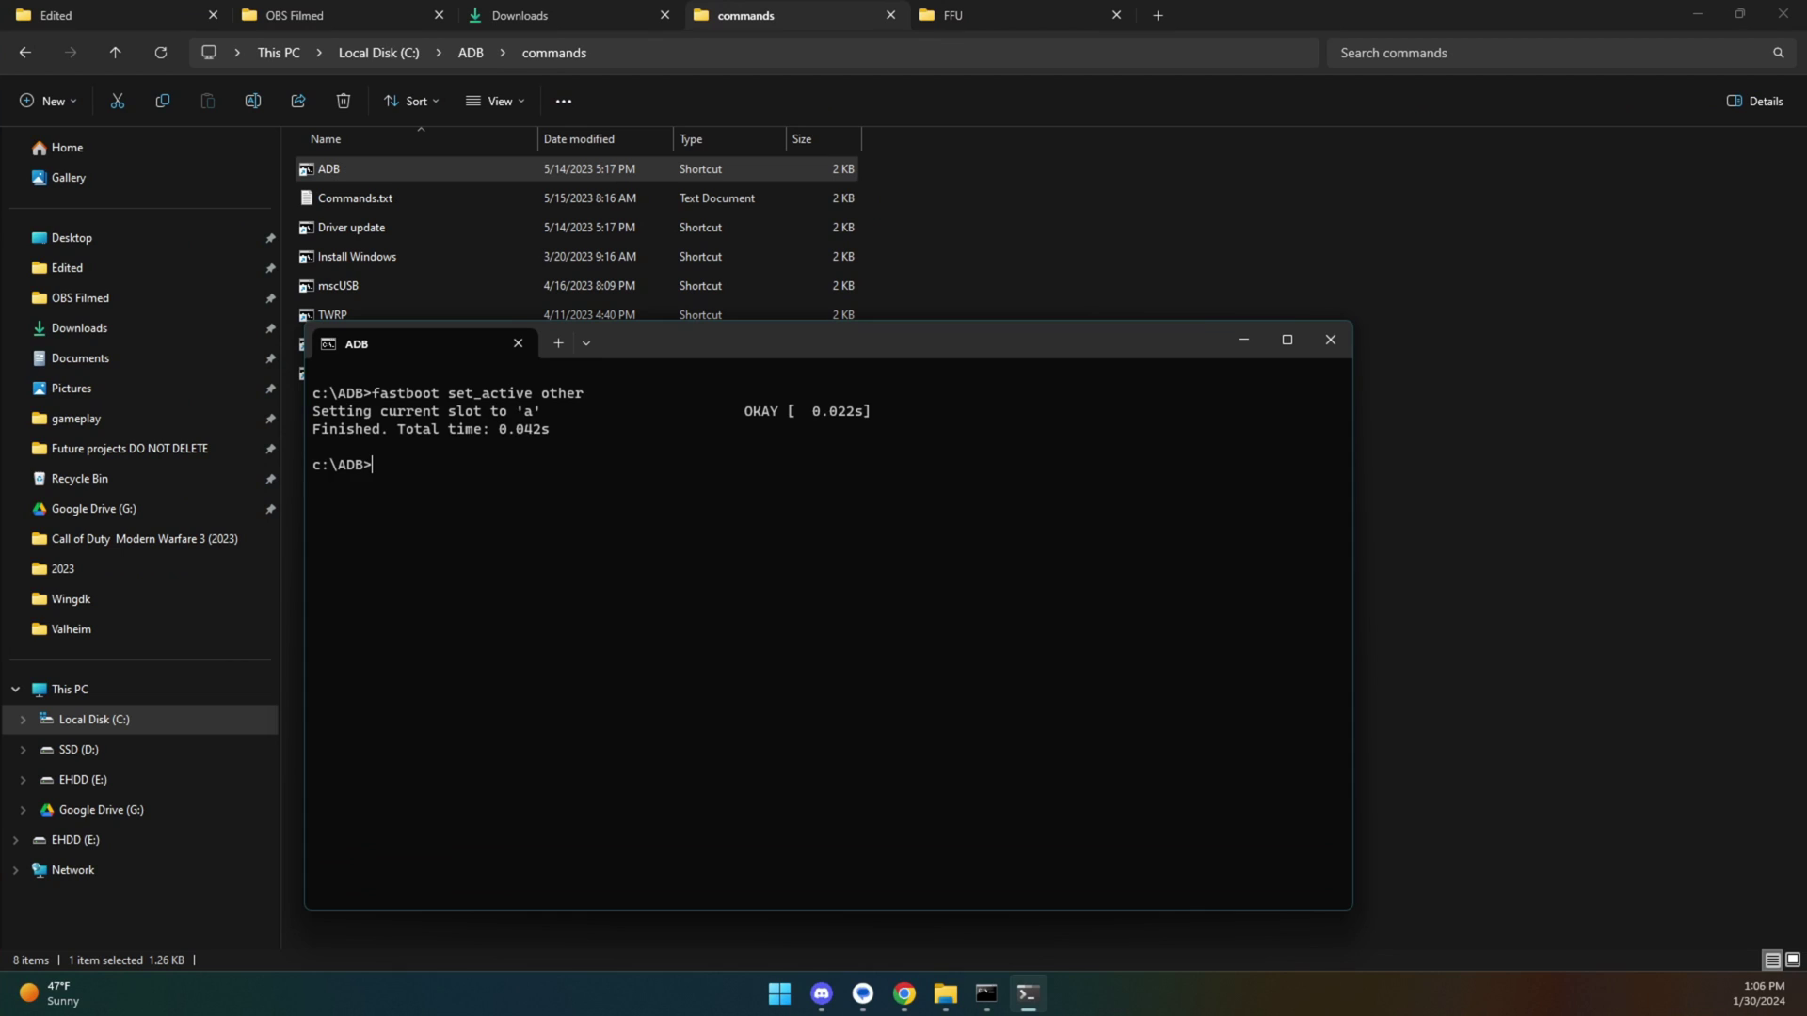
right_click(470, 517)
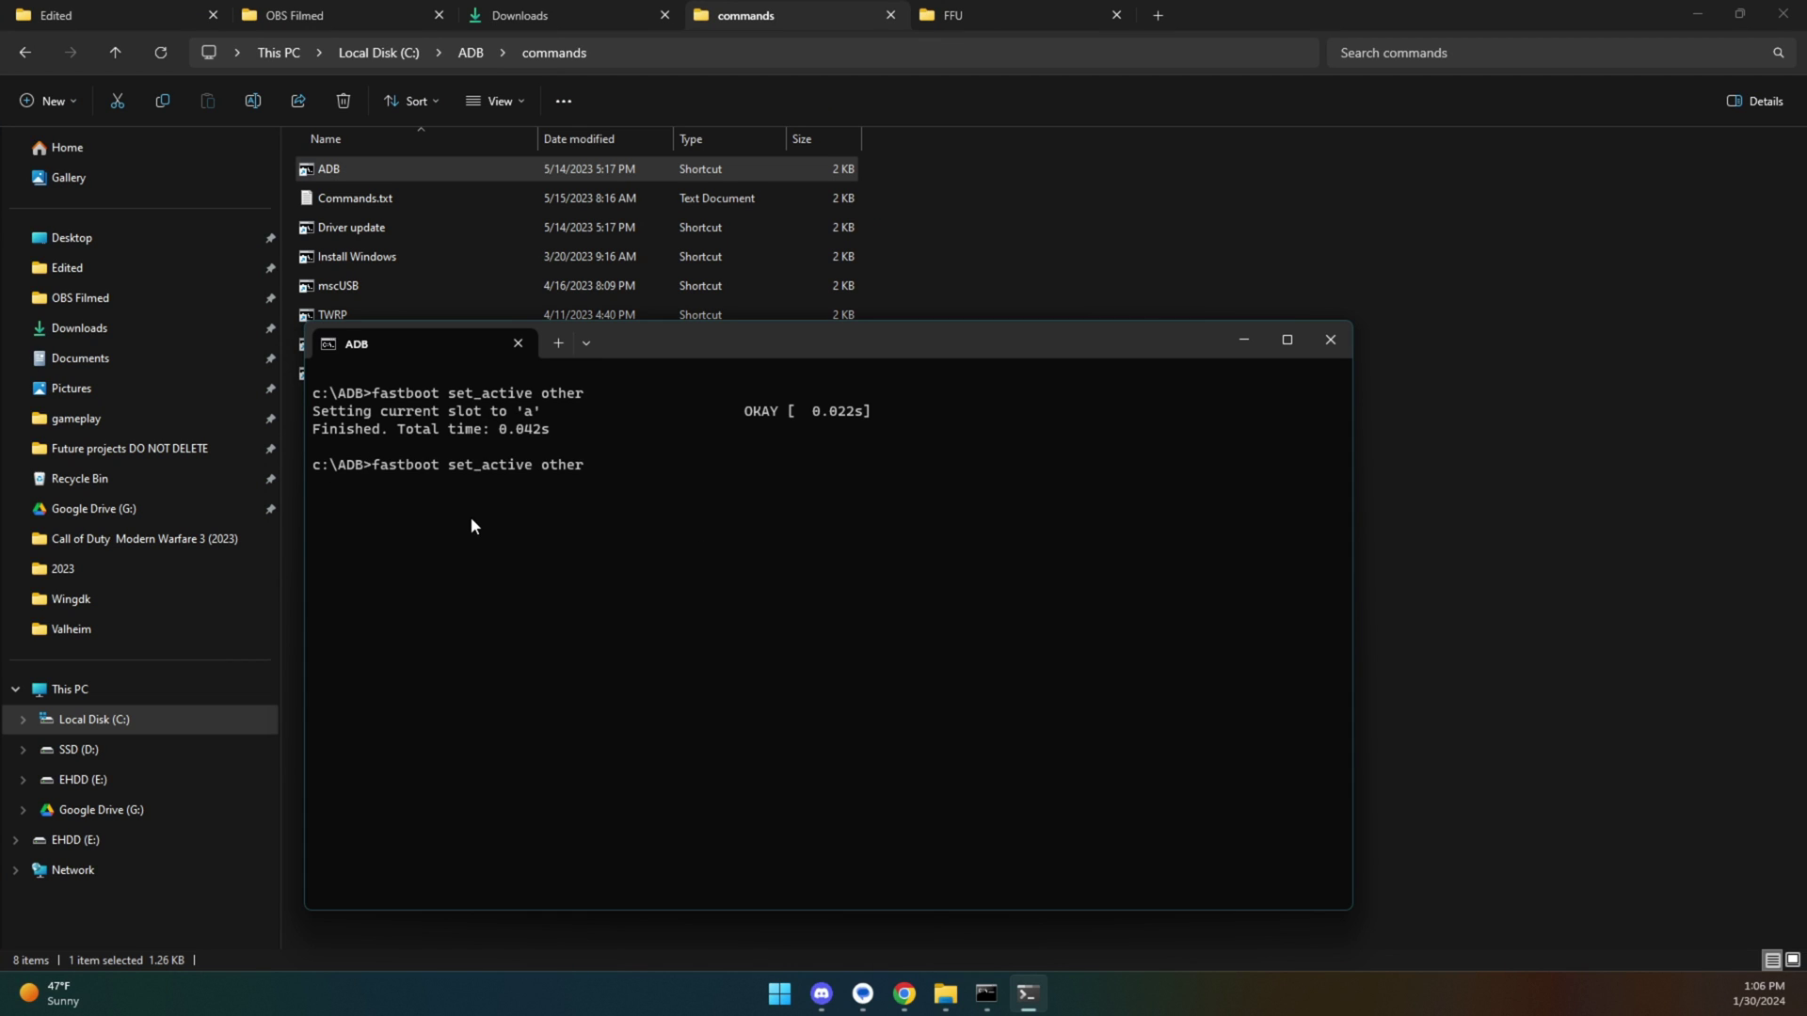
key(Return)
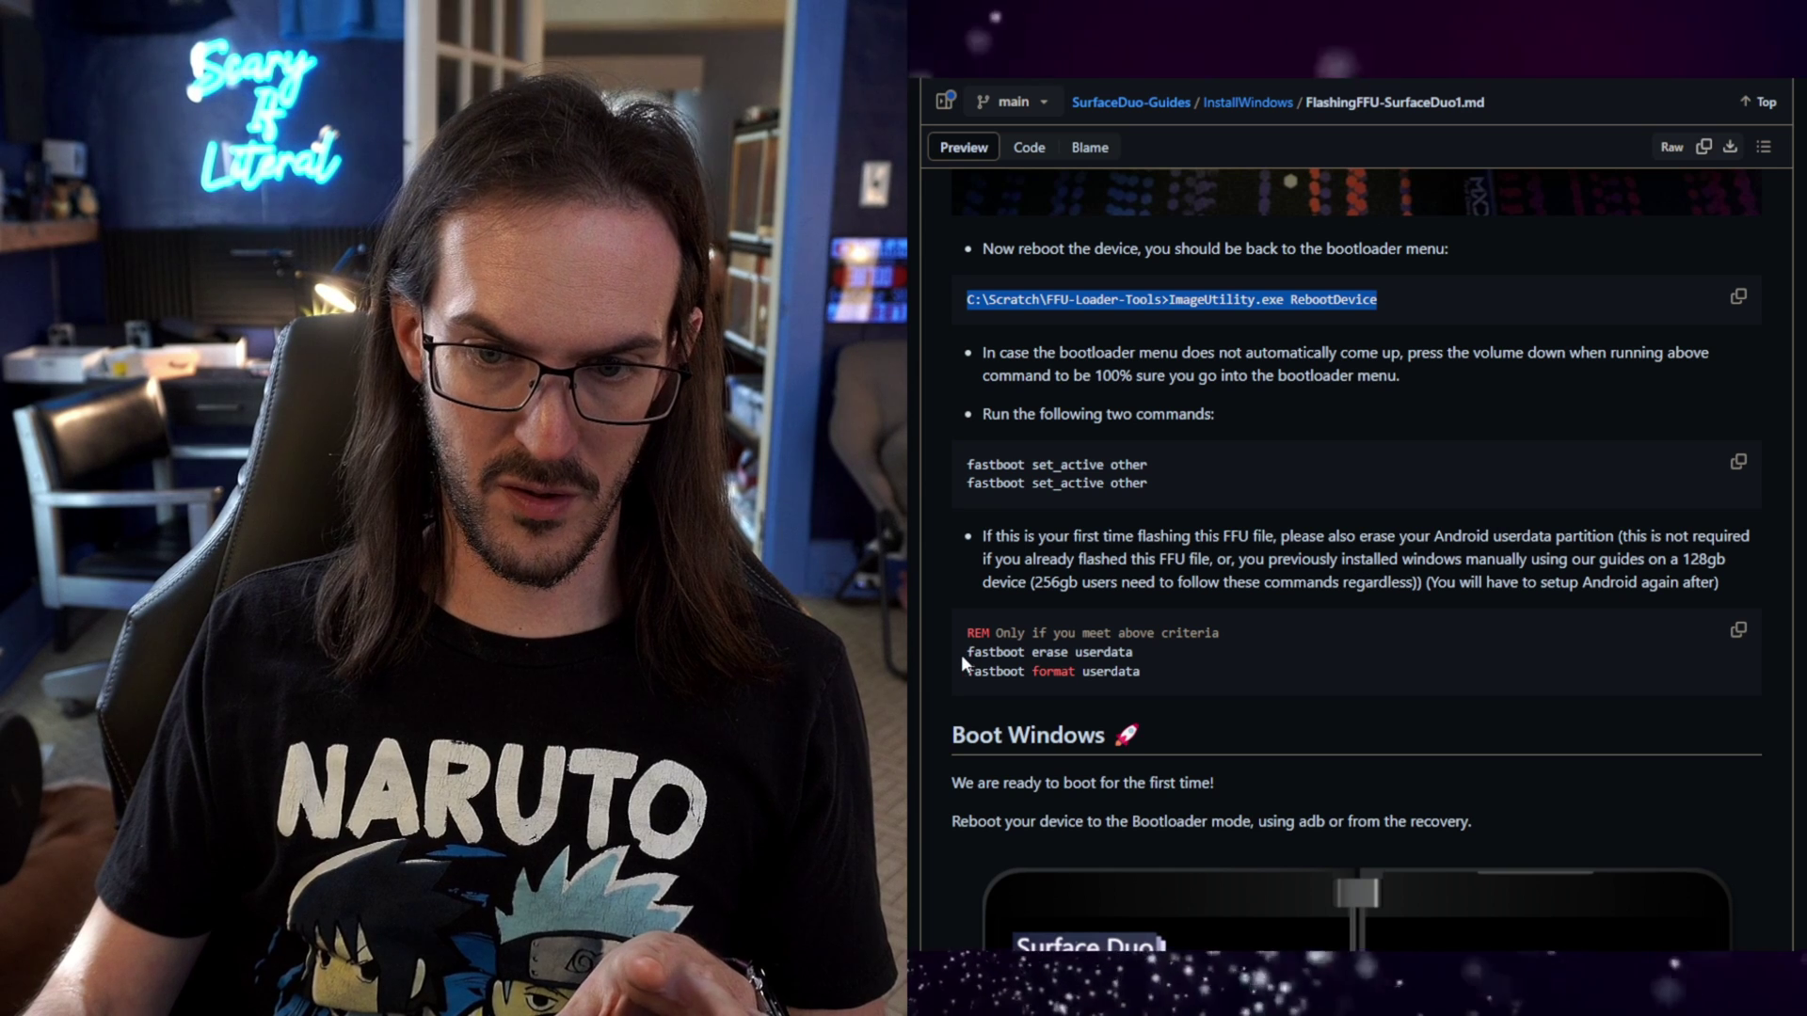
drag(966, 652, 1137, 659)
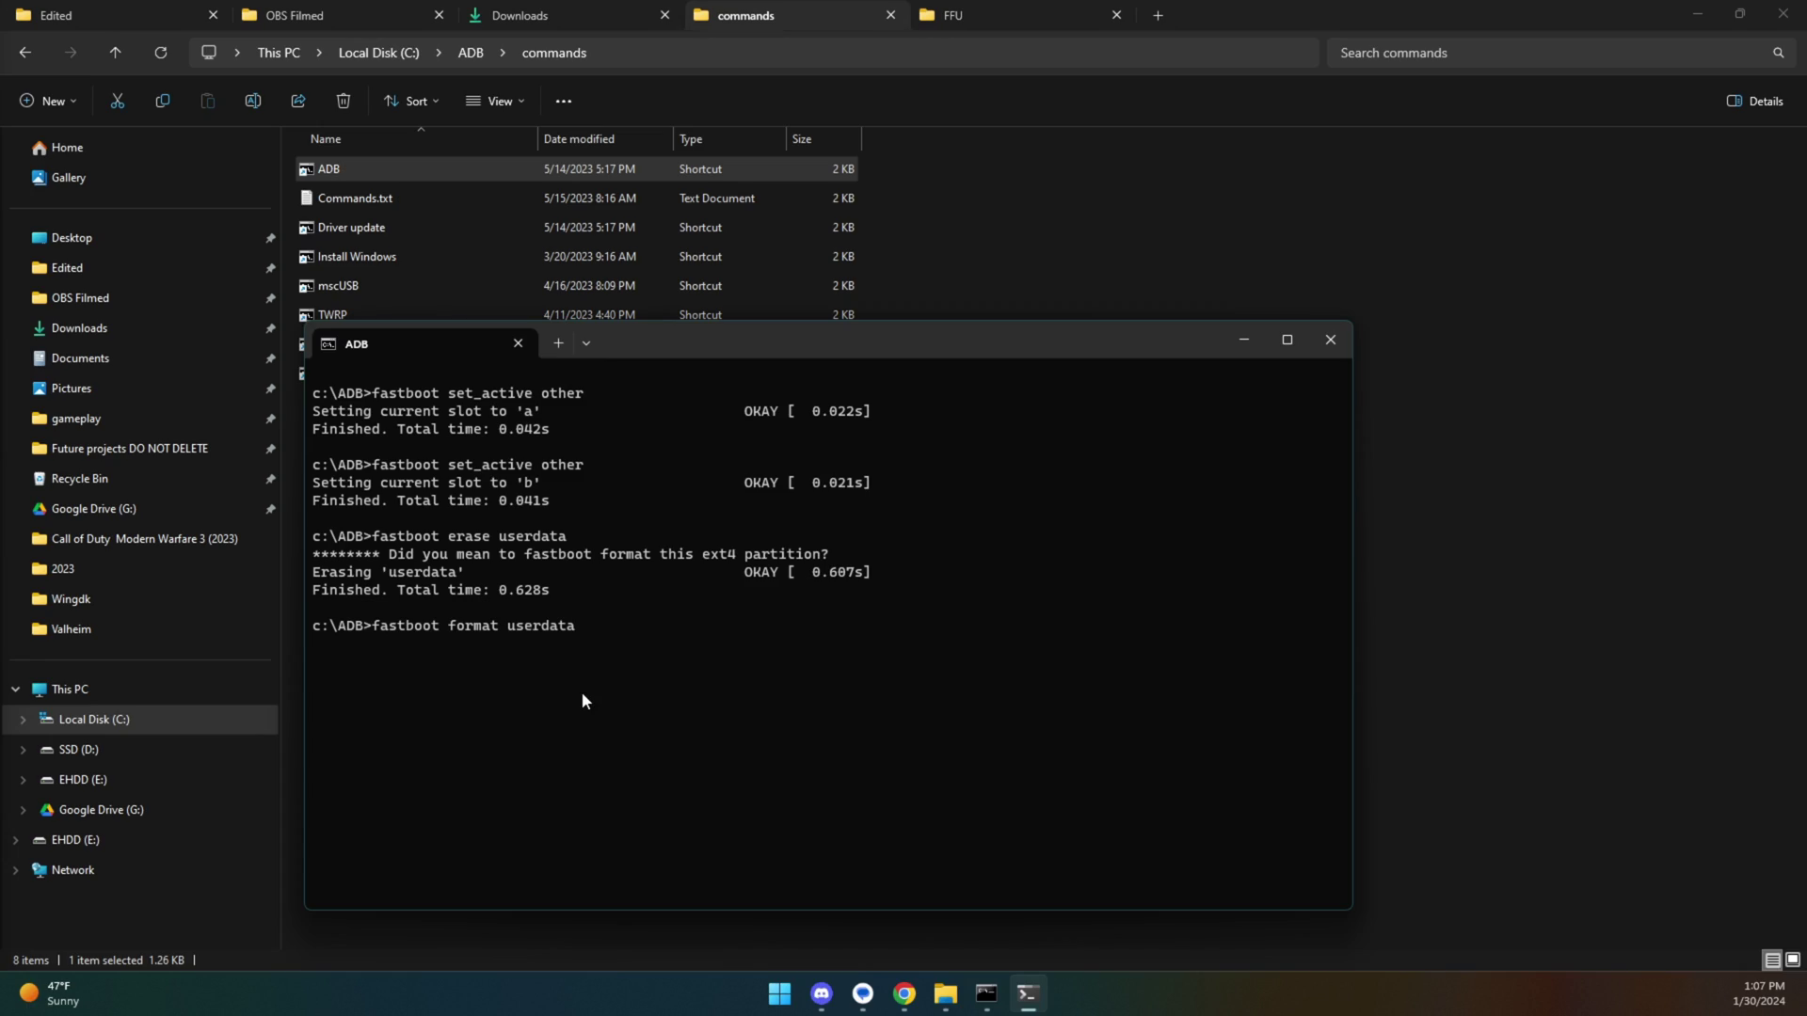
Run 'fastboot format userdata' to format the Duo's userdata partition.
key(Return)
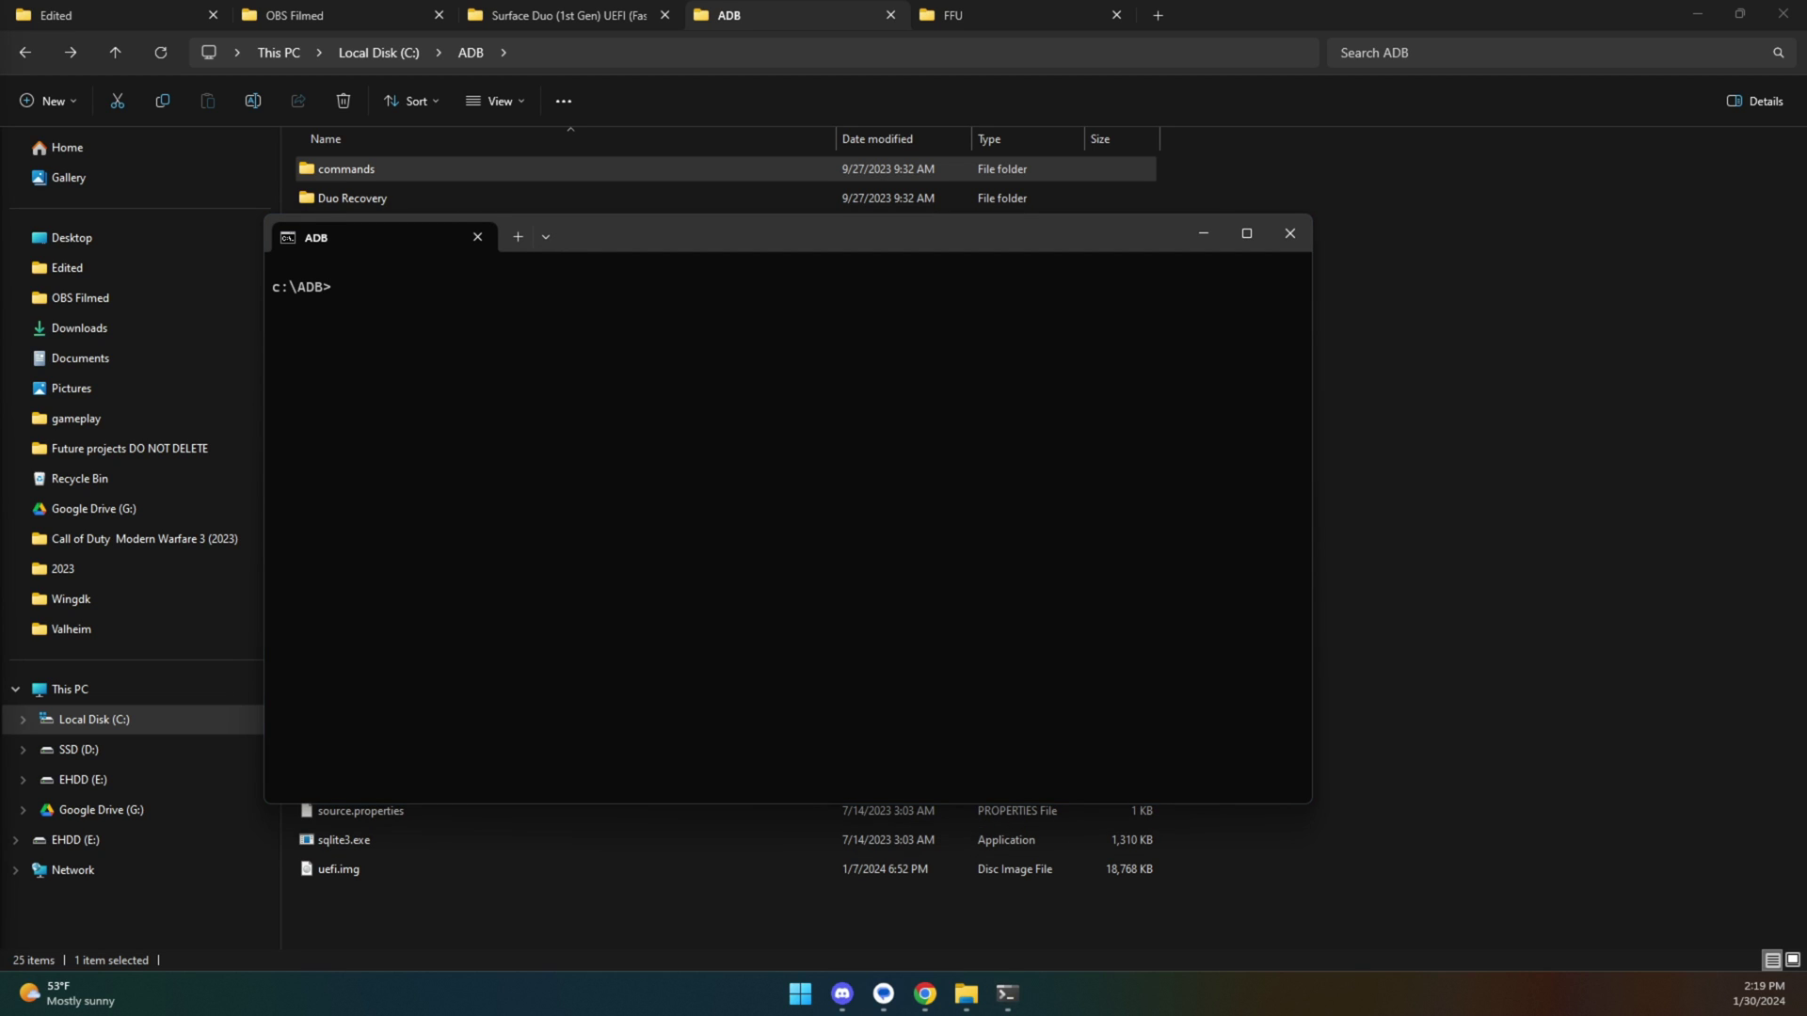
Start entering a 'fastboot' command at the C:\ADB prompt.
click(601, 572)
text(fastboot)
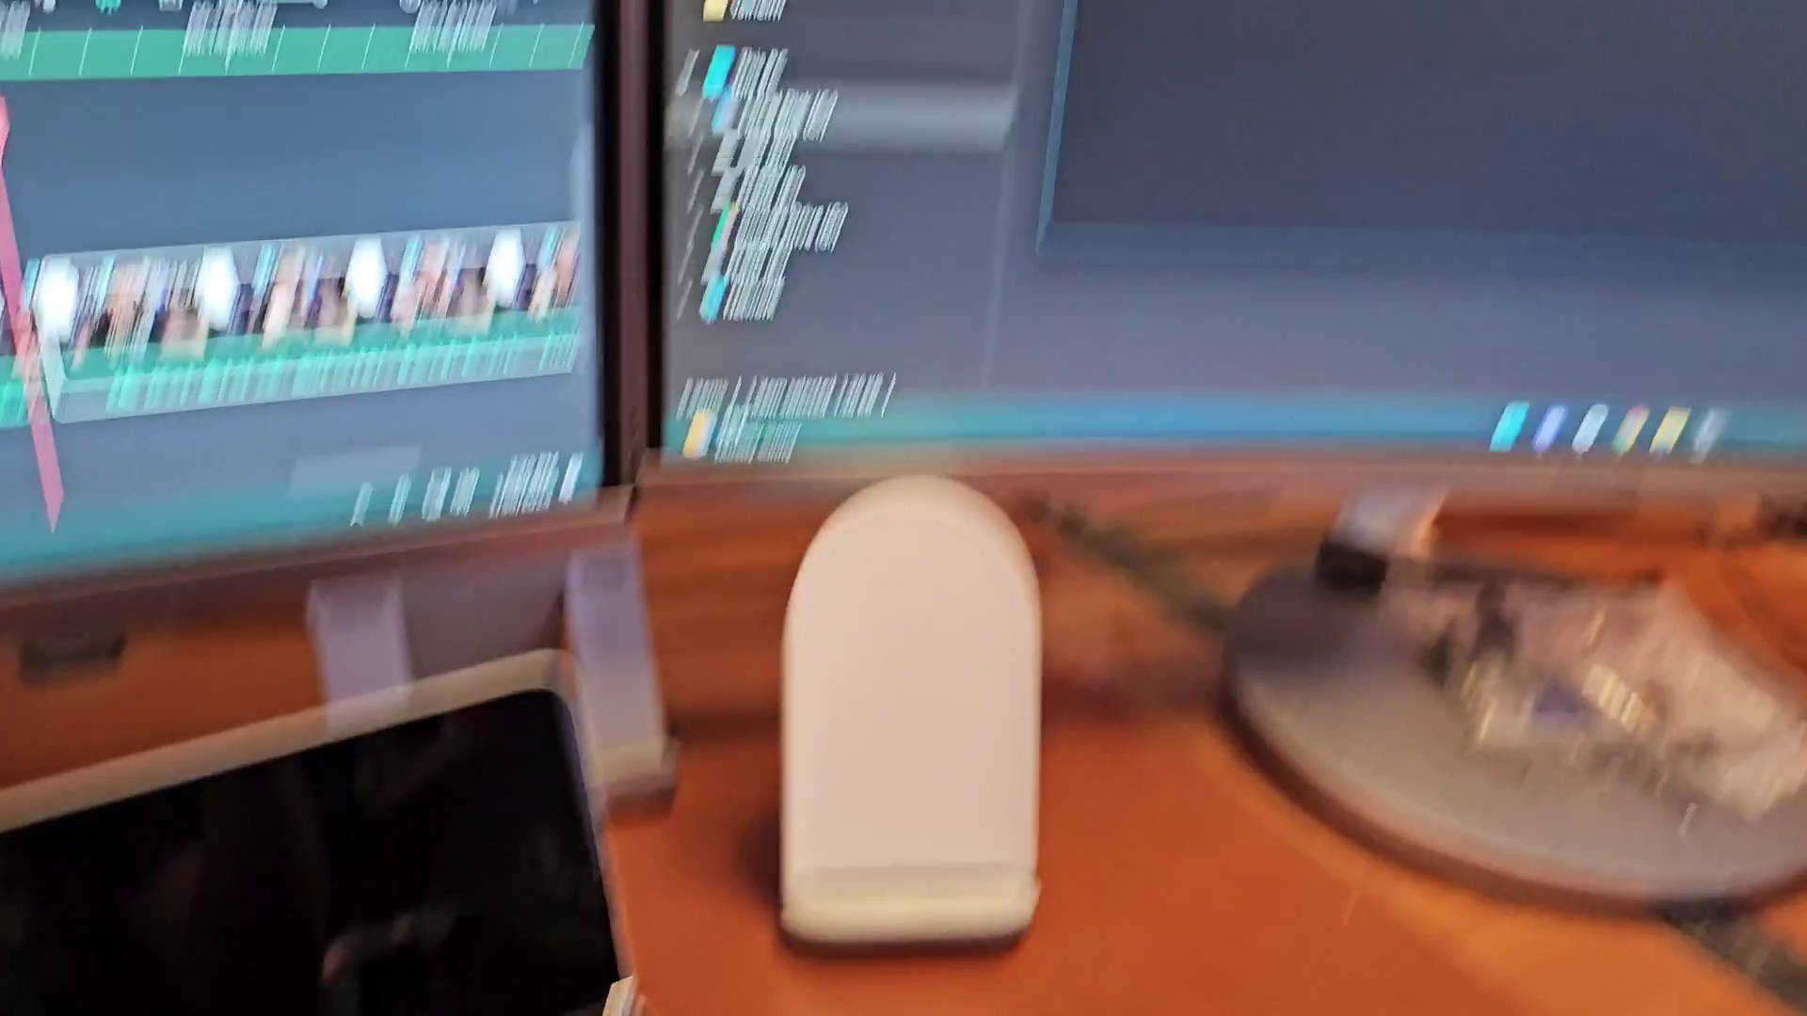
Run 'adb reboot bootloader', then 'fastboot boot uefi.img' to boot Windows 11 on the Duo.
text(ad)
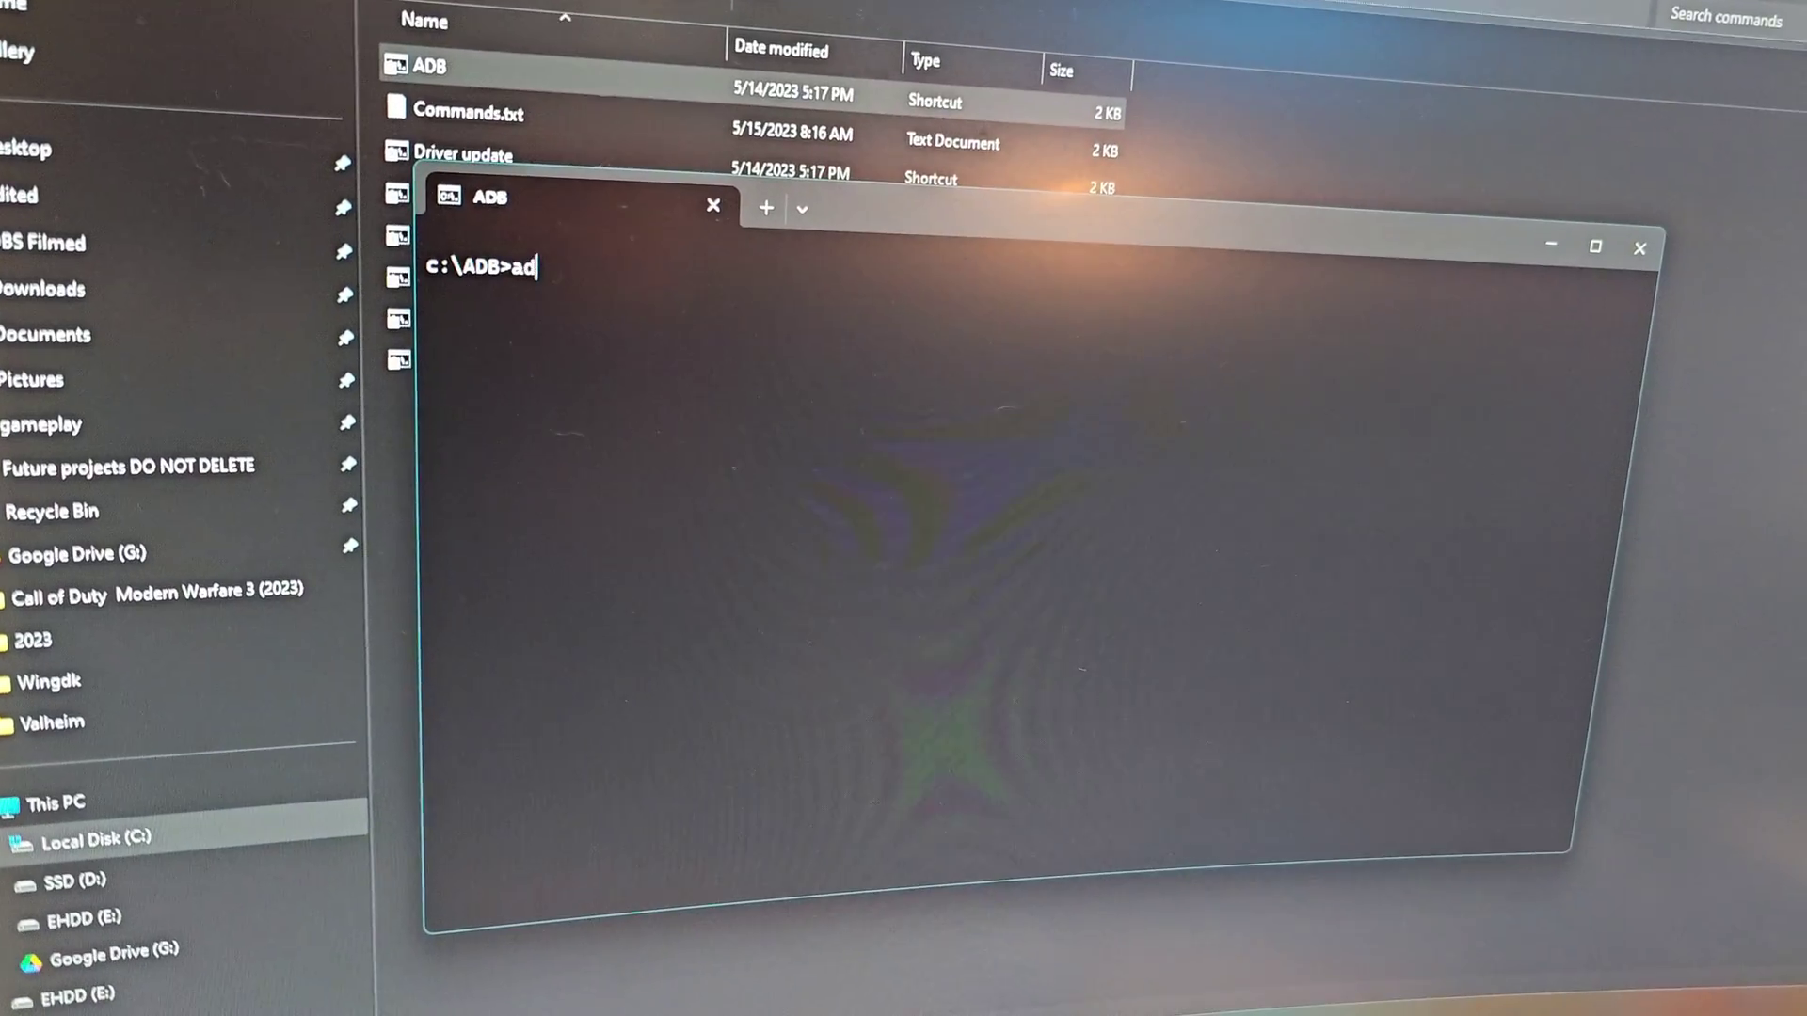
text(b reboot )
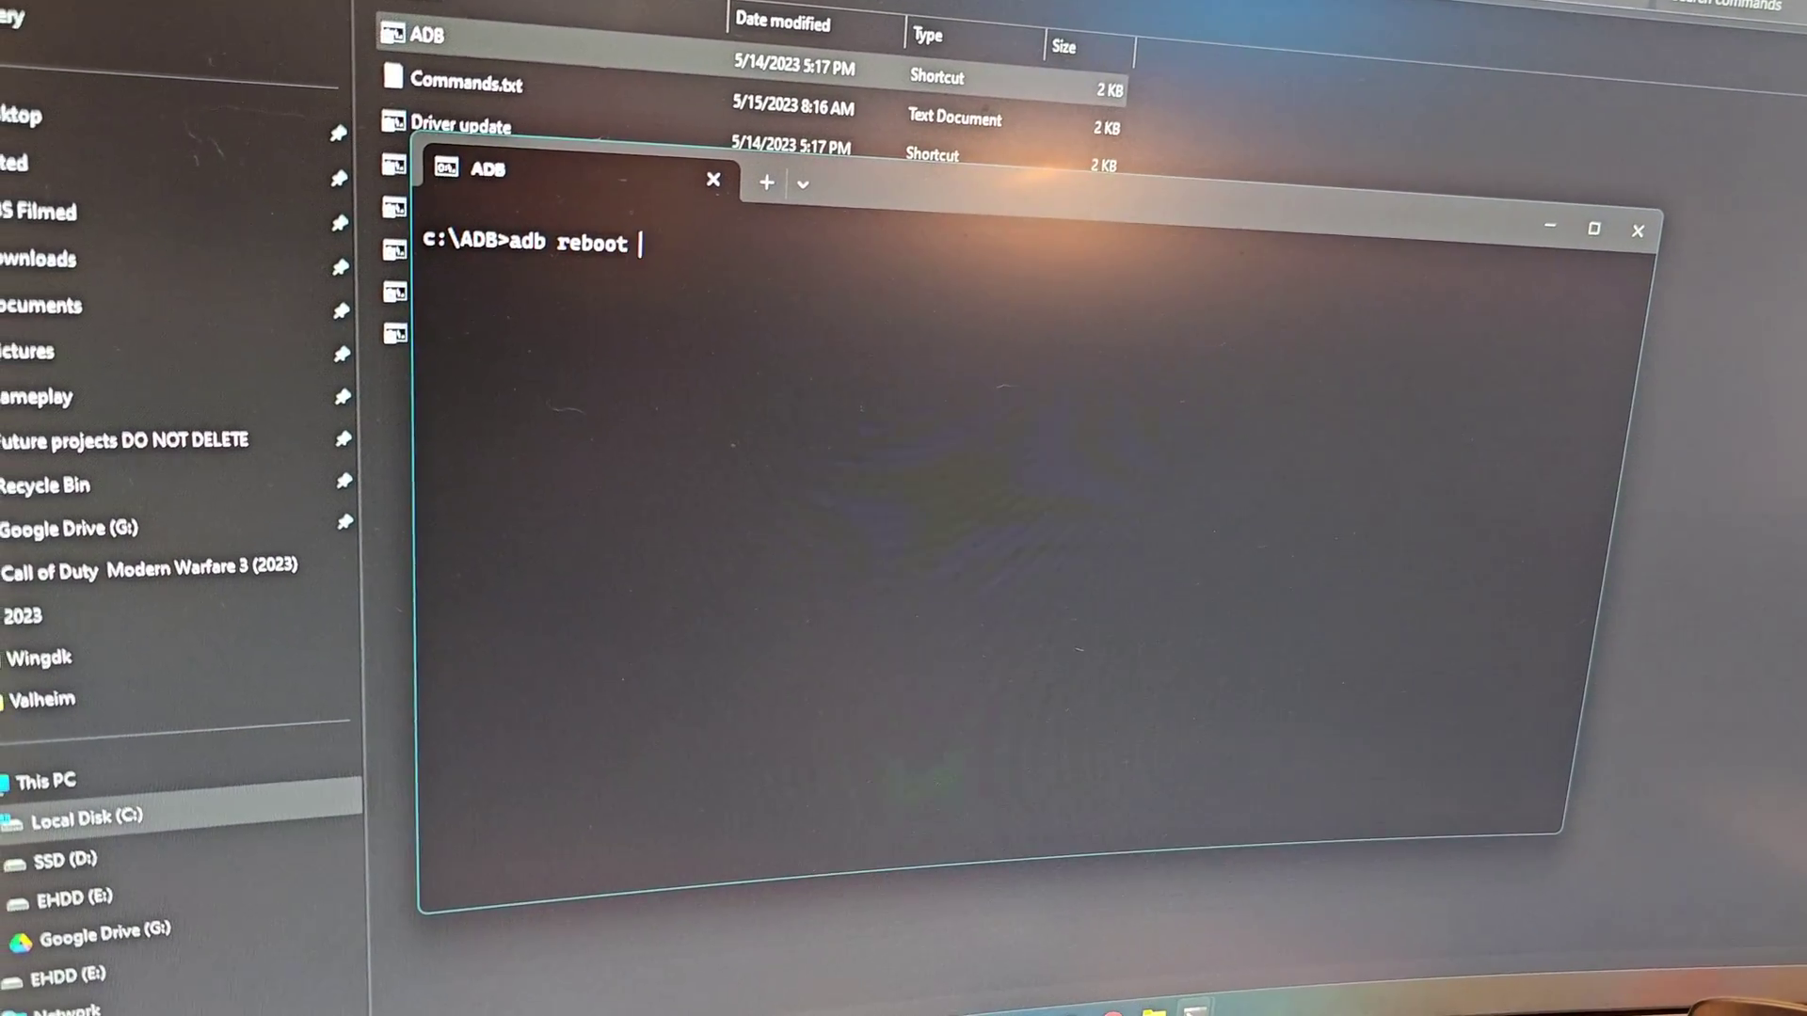
text(bootloader)
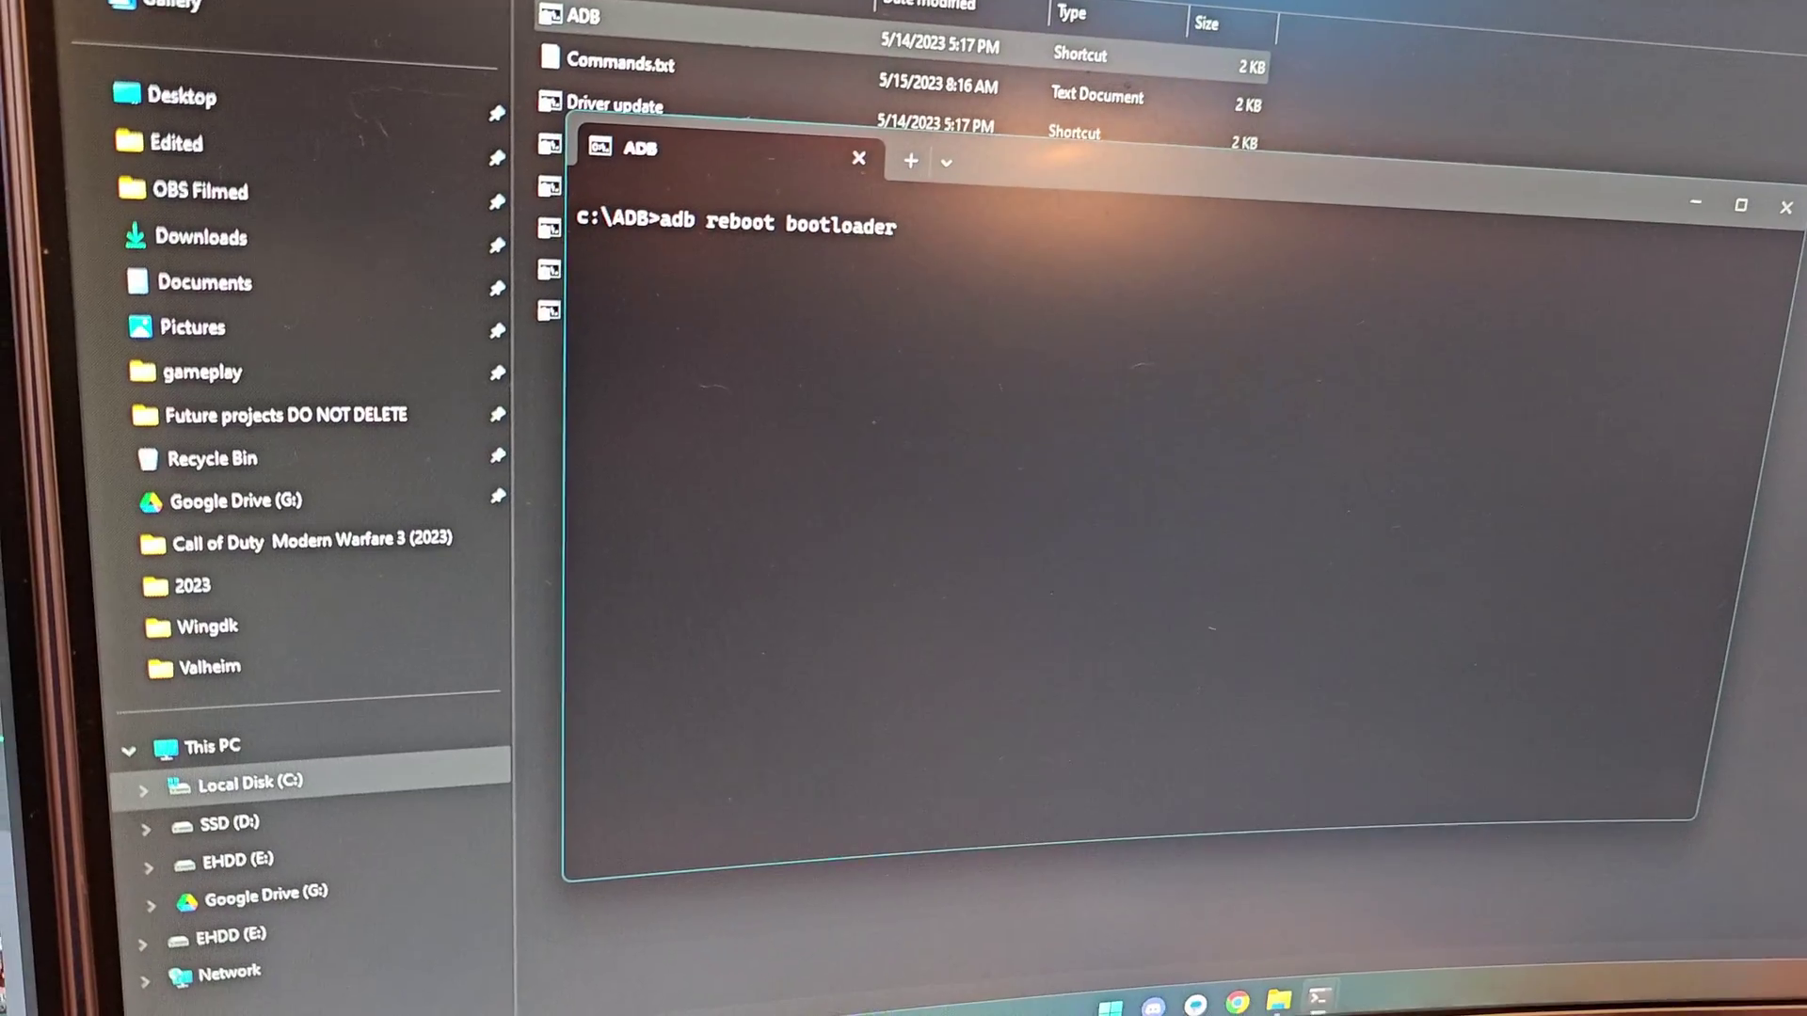
key(Return)
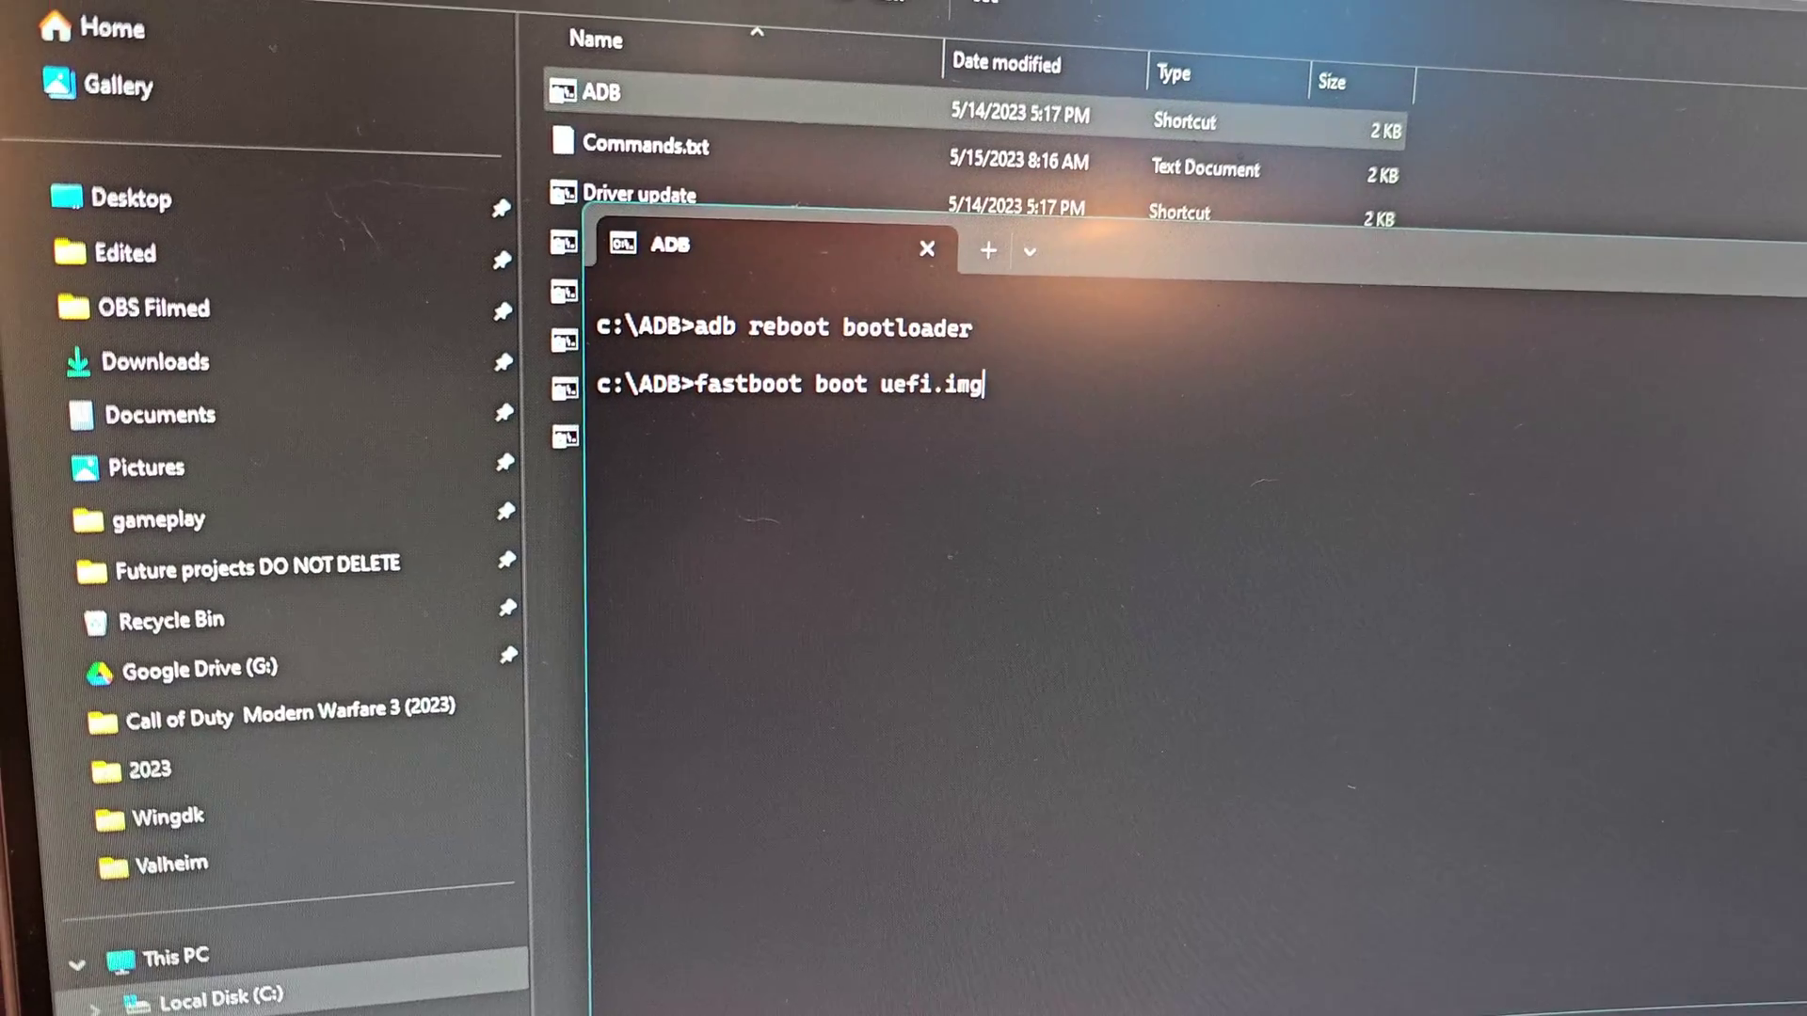
key(Return)
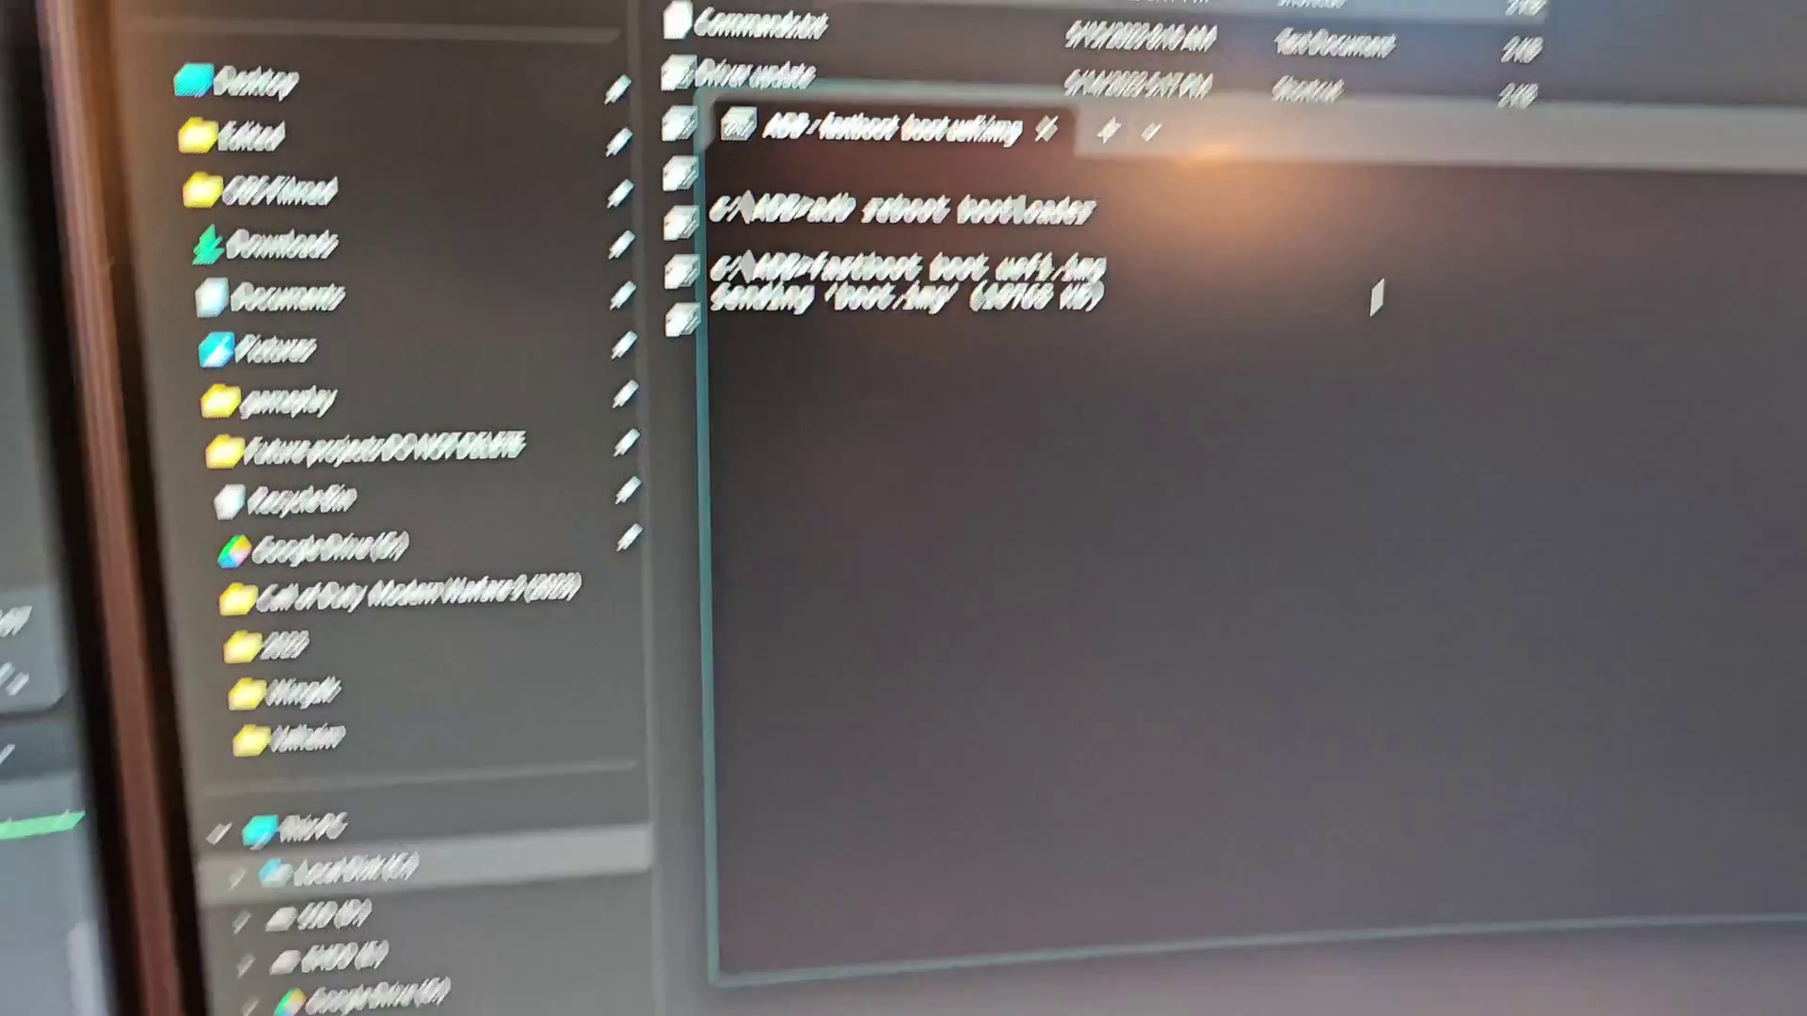